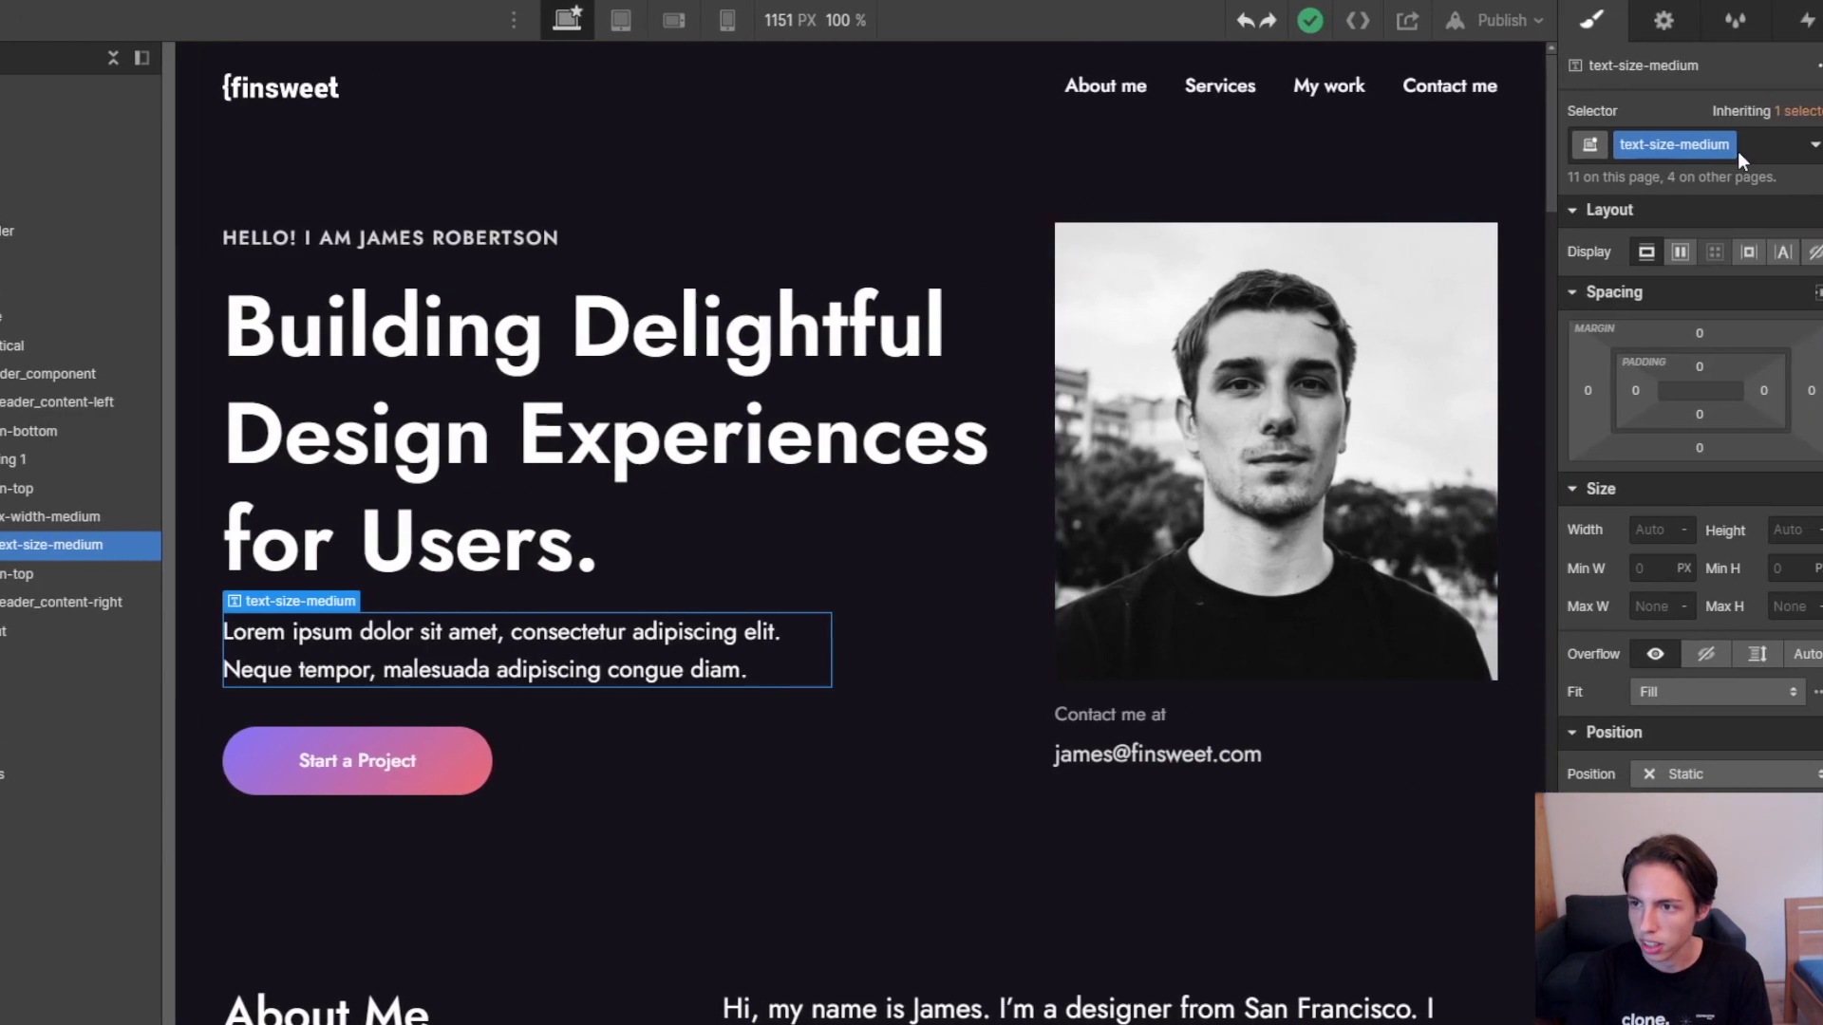
Delete the text-size-medium class chip from the hero paragraph, leaving a plain Text Block.
{"action": "left_click", "coordinate": [1740, 140]}
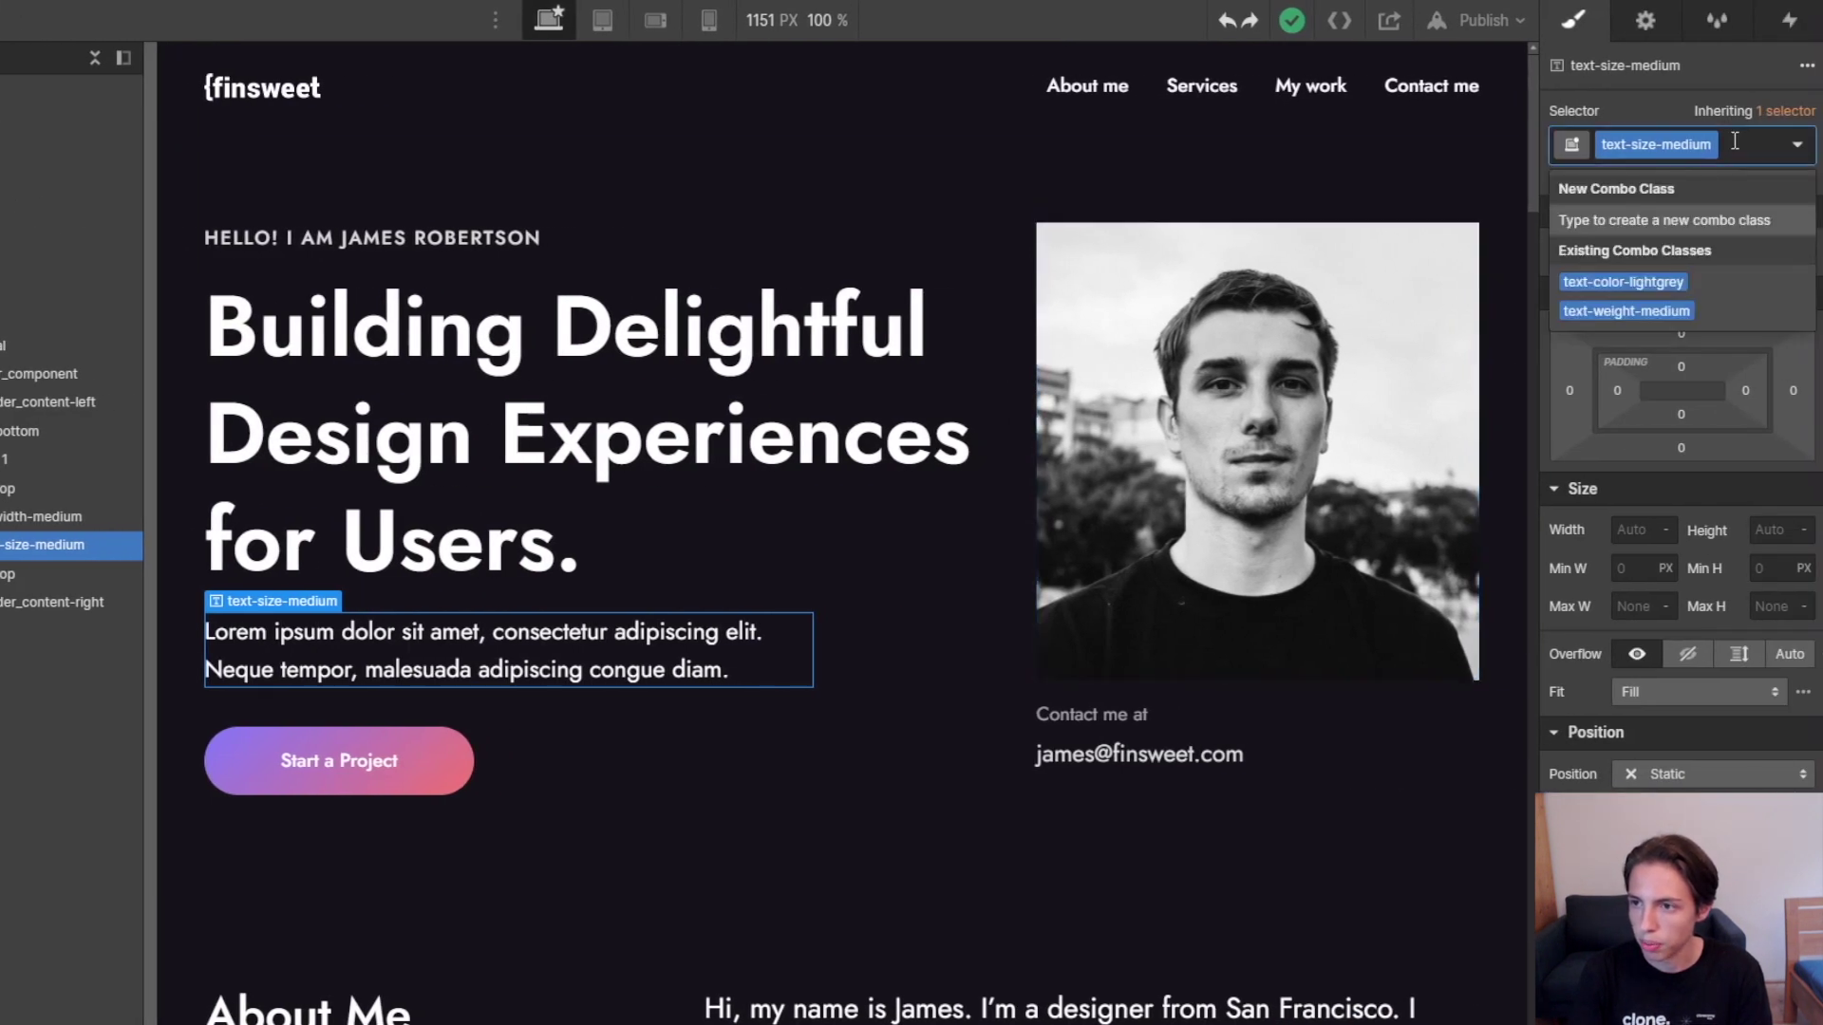
{"action": "left_click", "coordinate": [389, 674]}
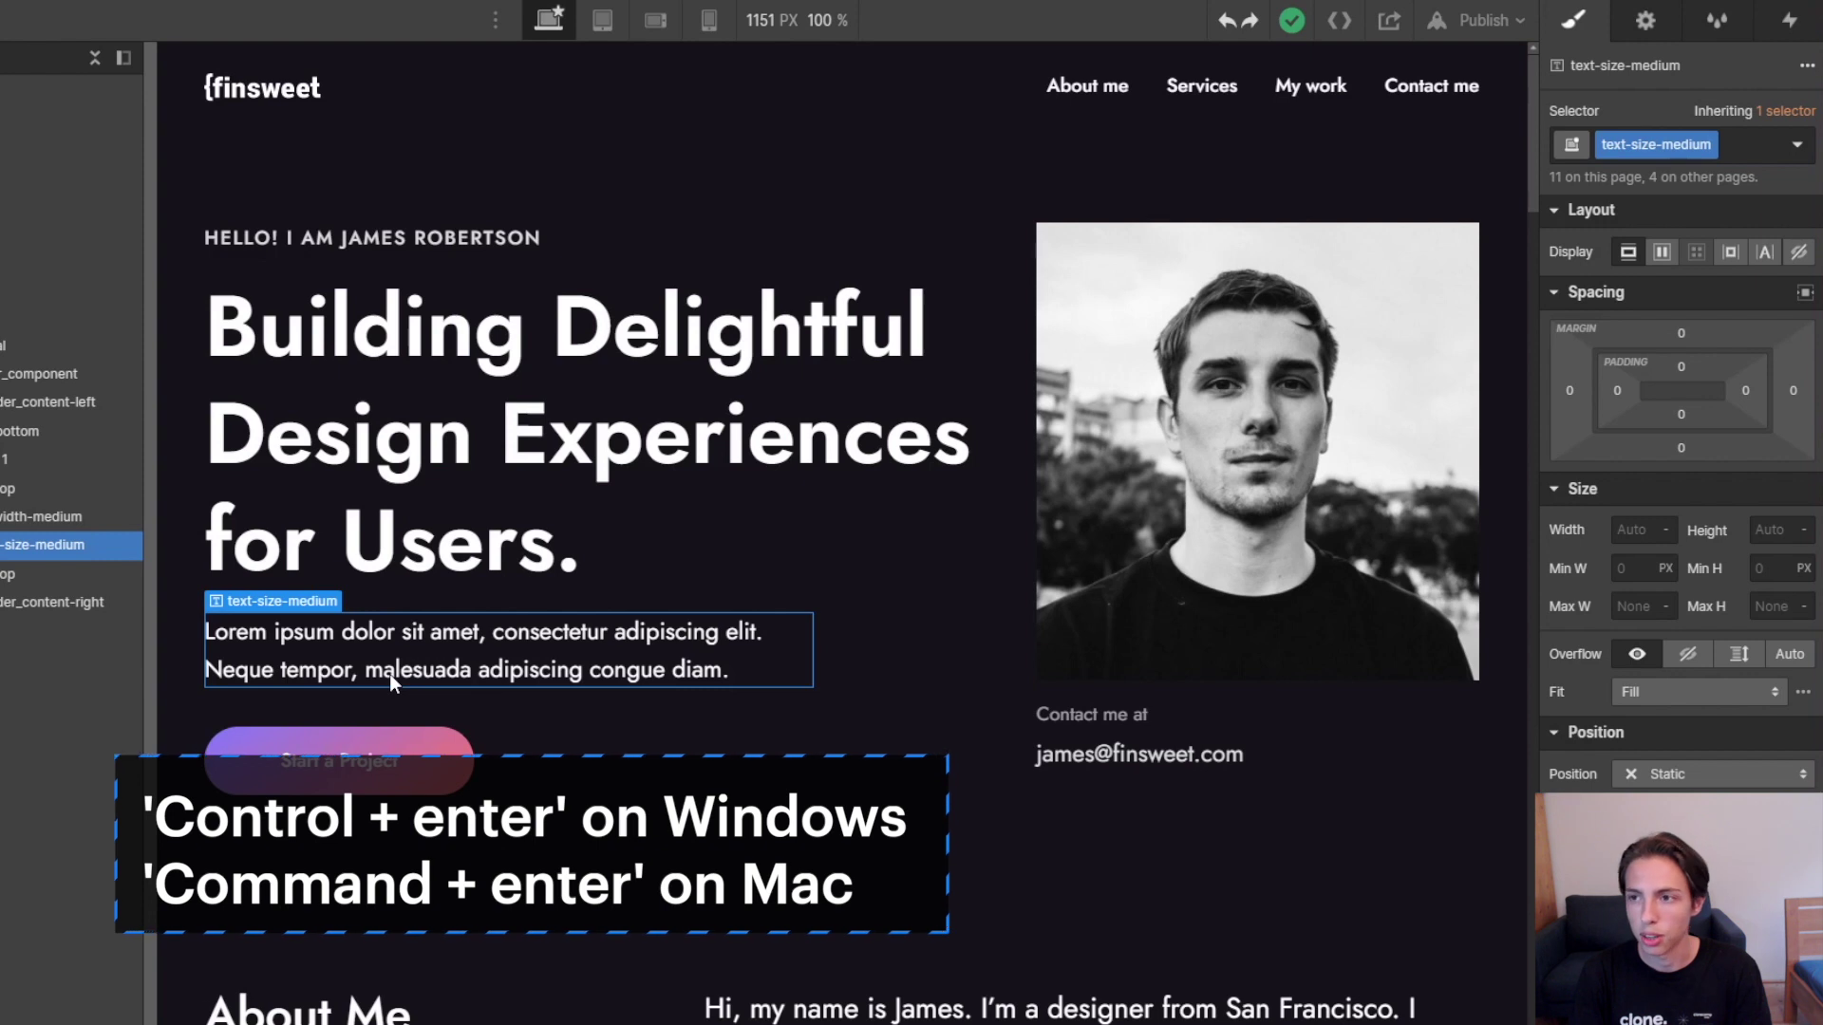
{"action": "key", "text": "ctrl+Return"}
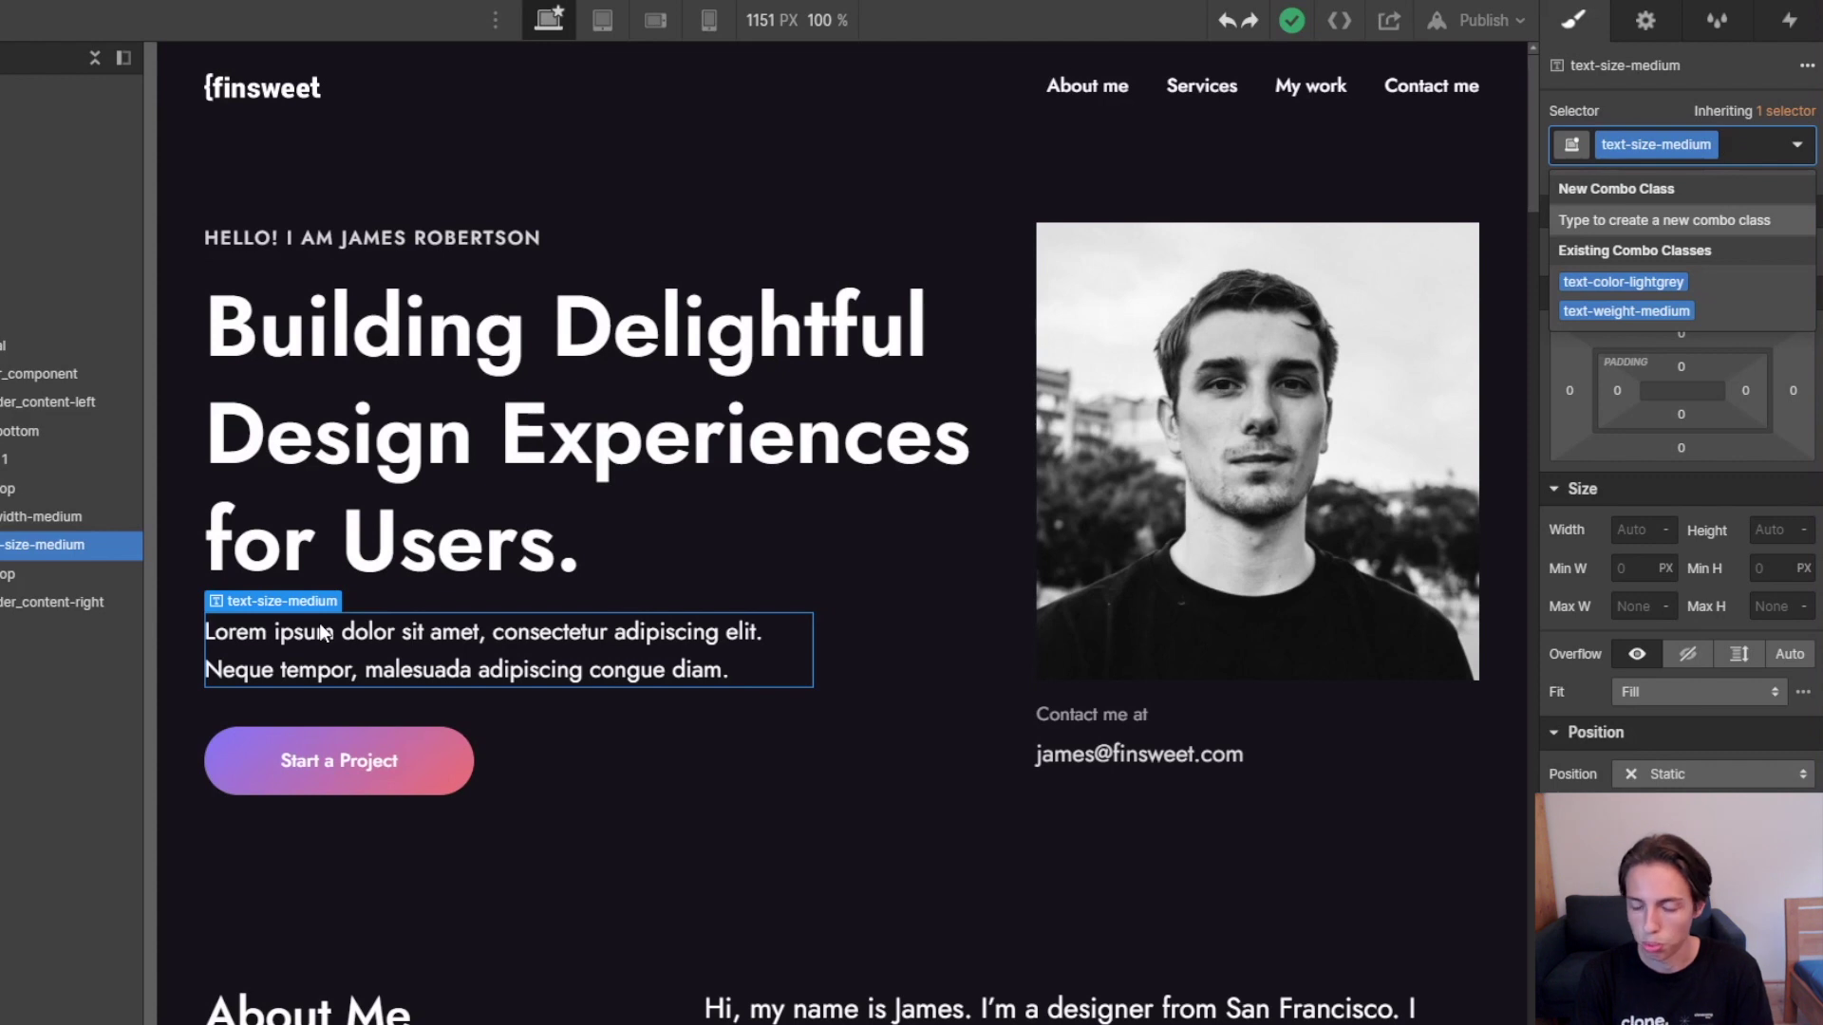
{"action": "key", "text": "BackSpace"}
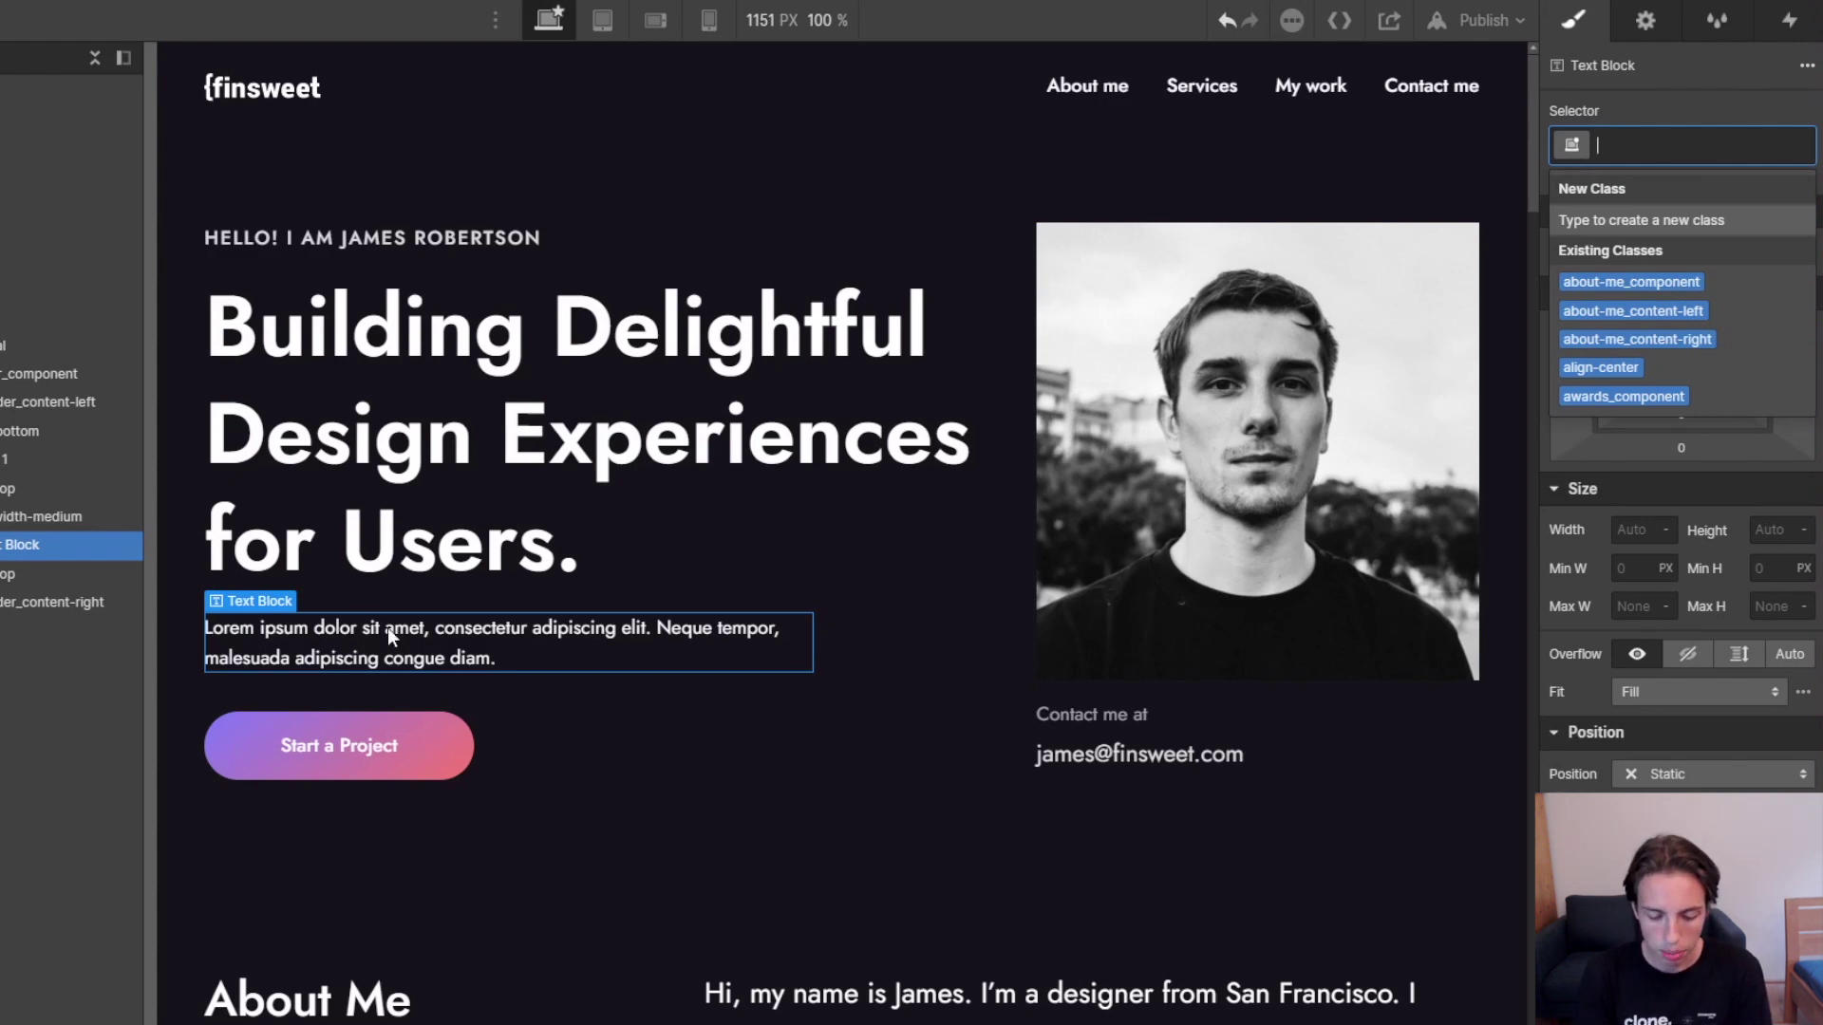
Filter the class suggestions by 'text' and apply text-size-large to the hero paragraph.
{"action": "type", "text": "text"}
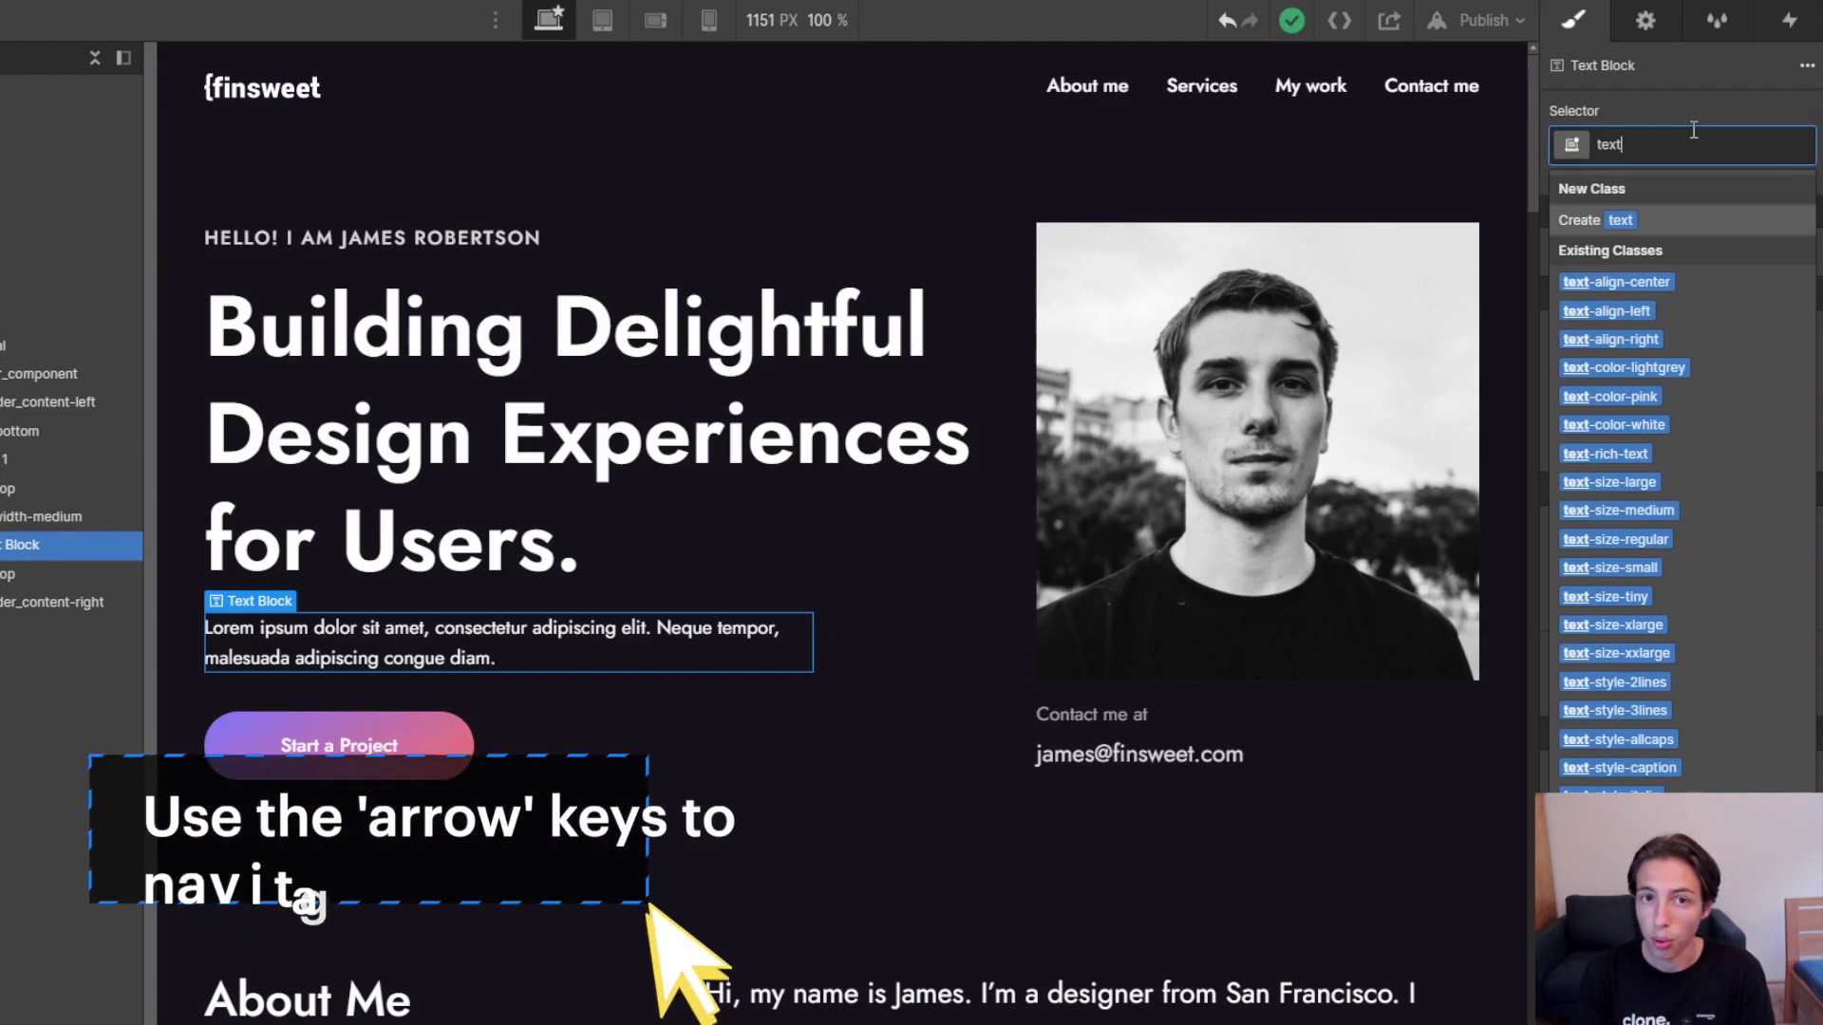
{"action": "key", "text": "Down"}
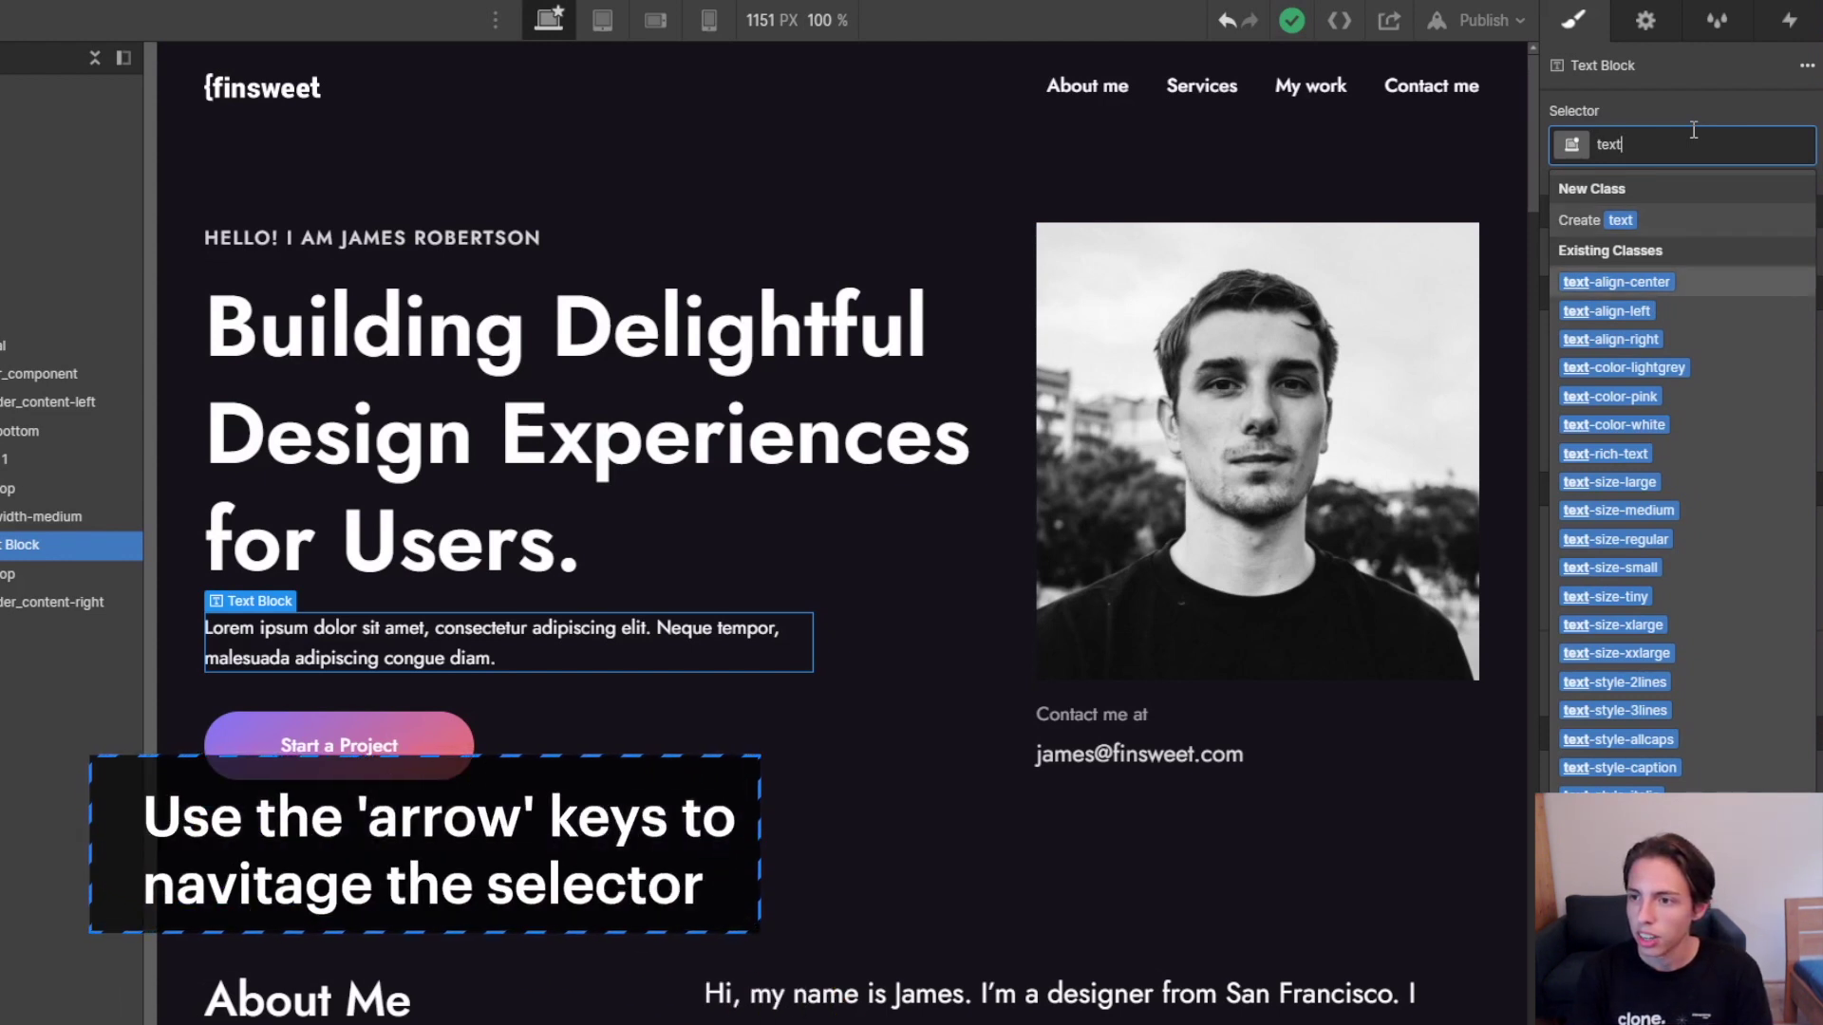
{"action": "key", "text": "Down"}
{"action": "key", "text": "Down"}
{"action": "key", "text": "Down"}
{"action": "key", "text": "Down"}
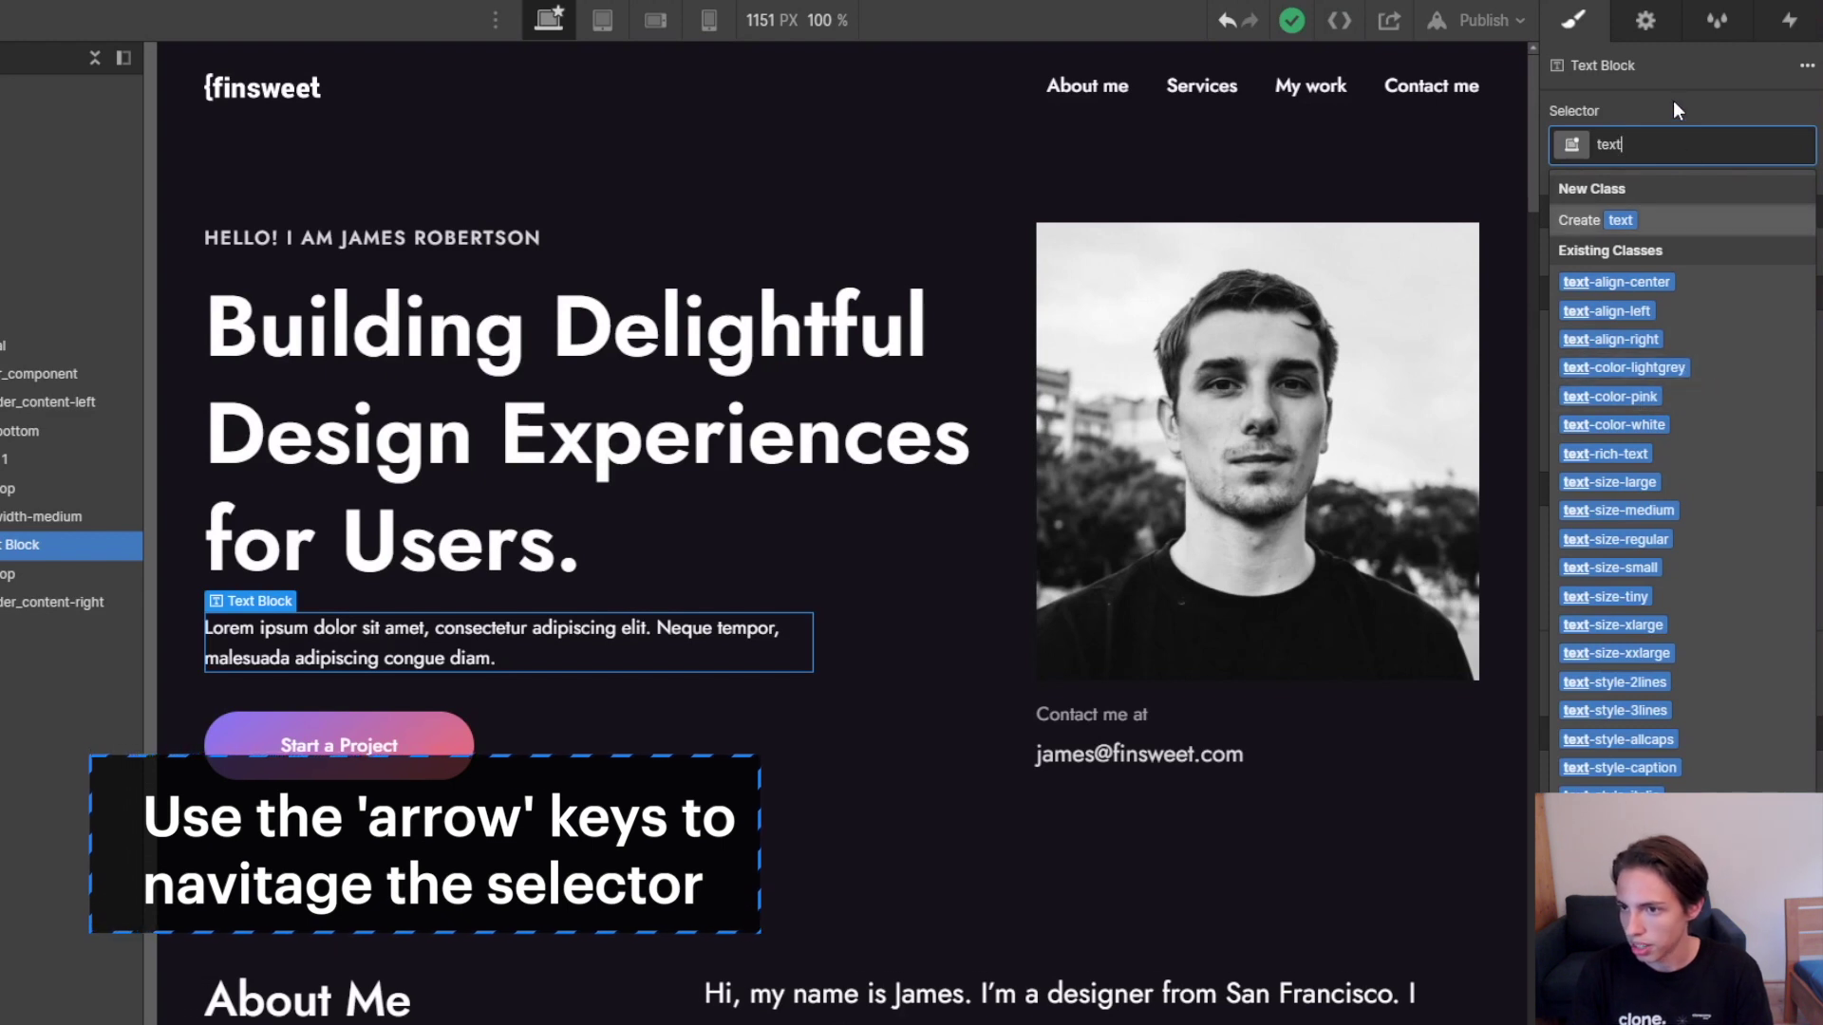
{"action": "key", "text": "Down"}
{"action": "key", "text": "Down"}
{"action": "key", "text": "Down"}
{"action": "key", "text": "Down"}
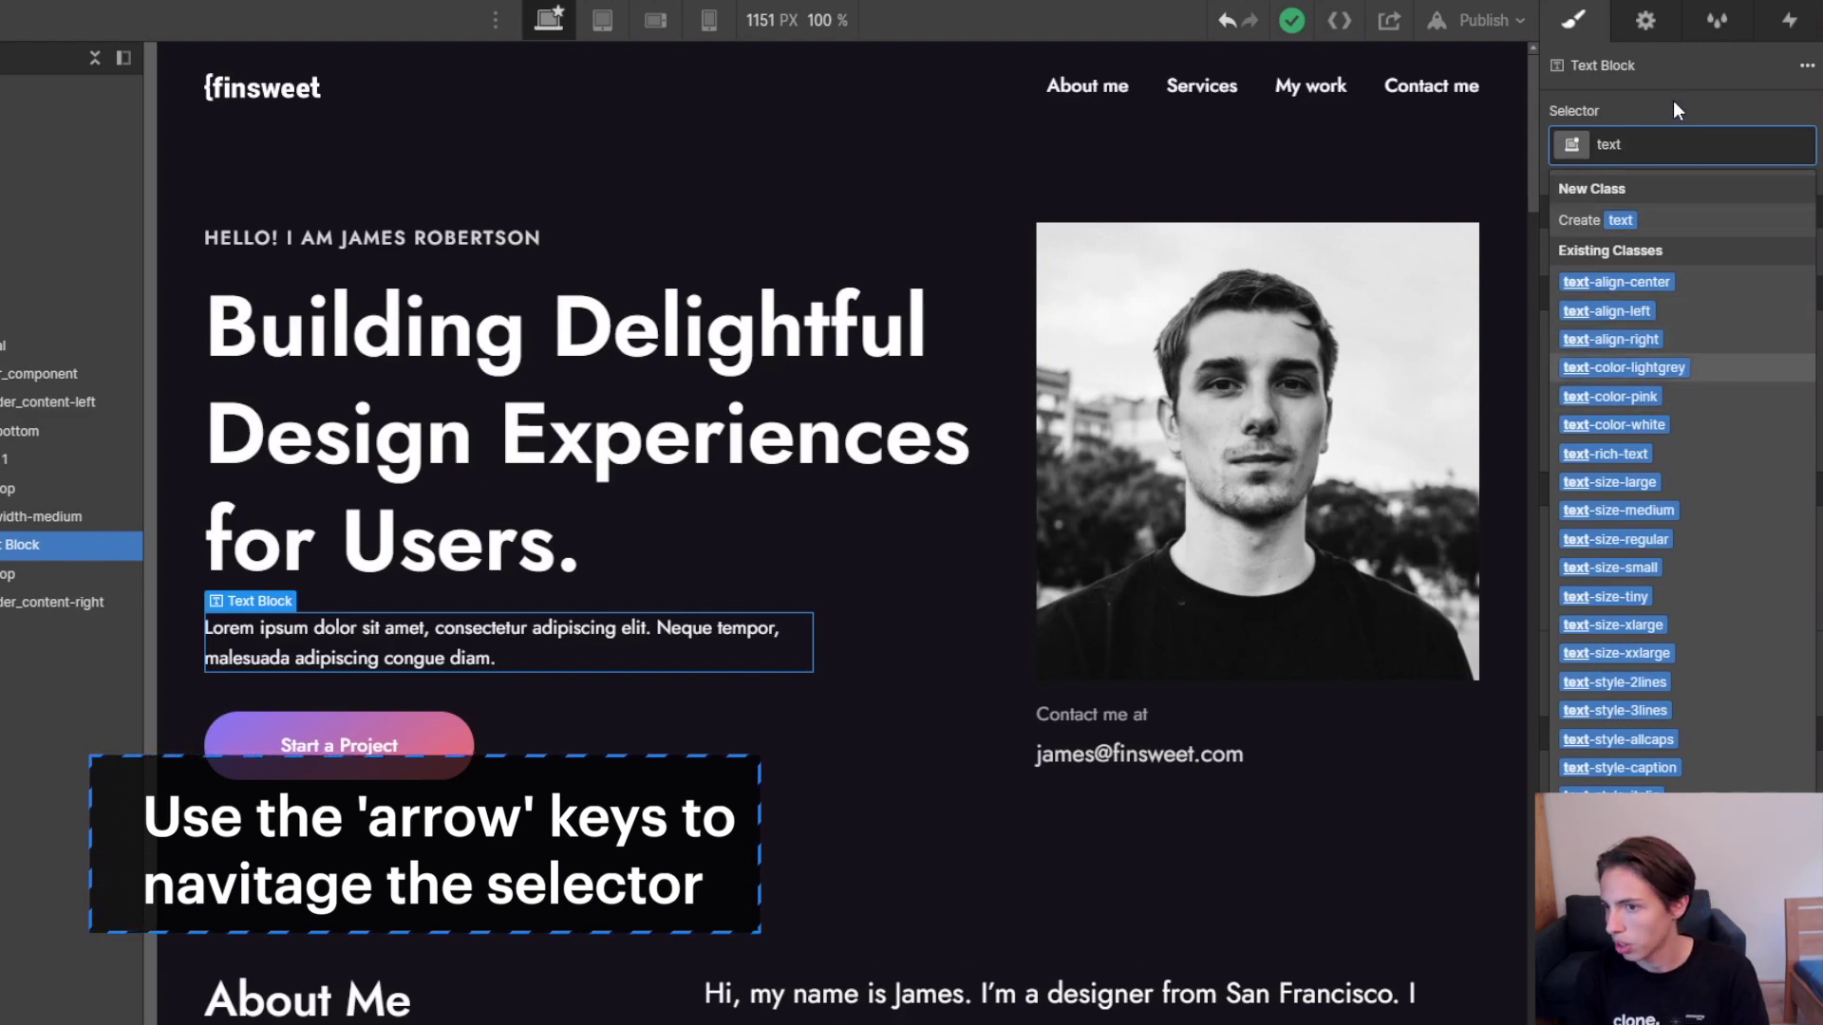
{"action": "key", "text": "Down"}
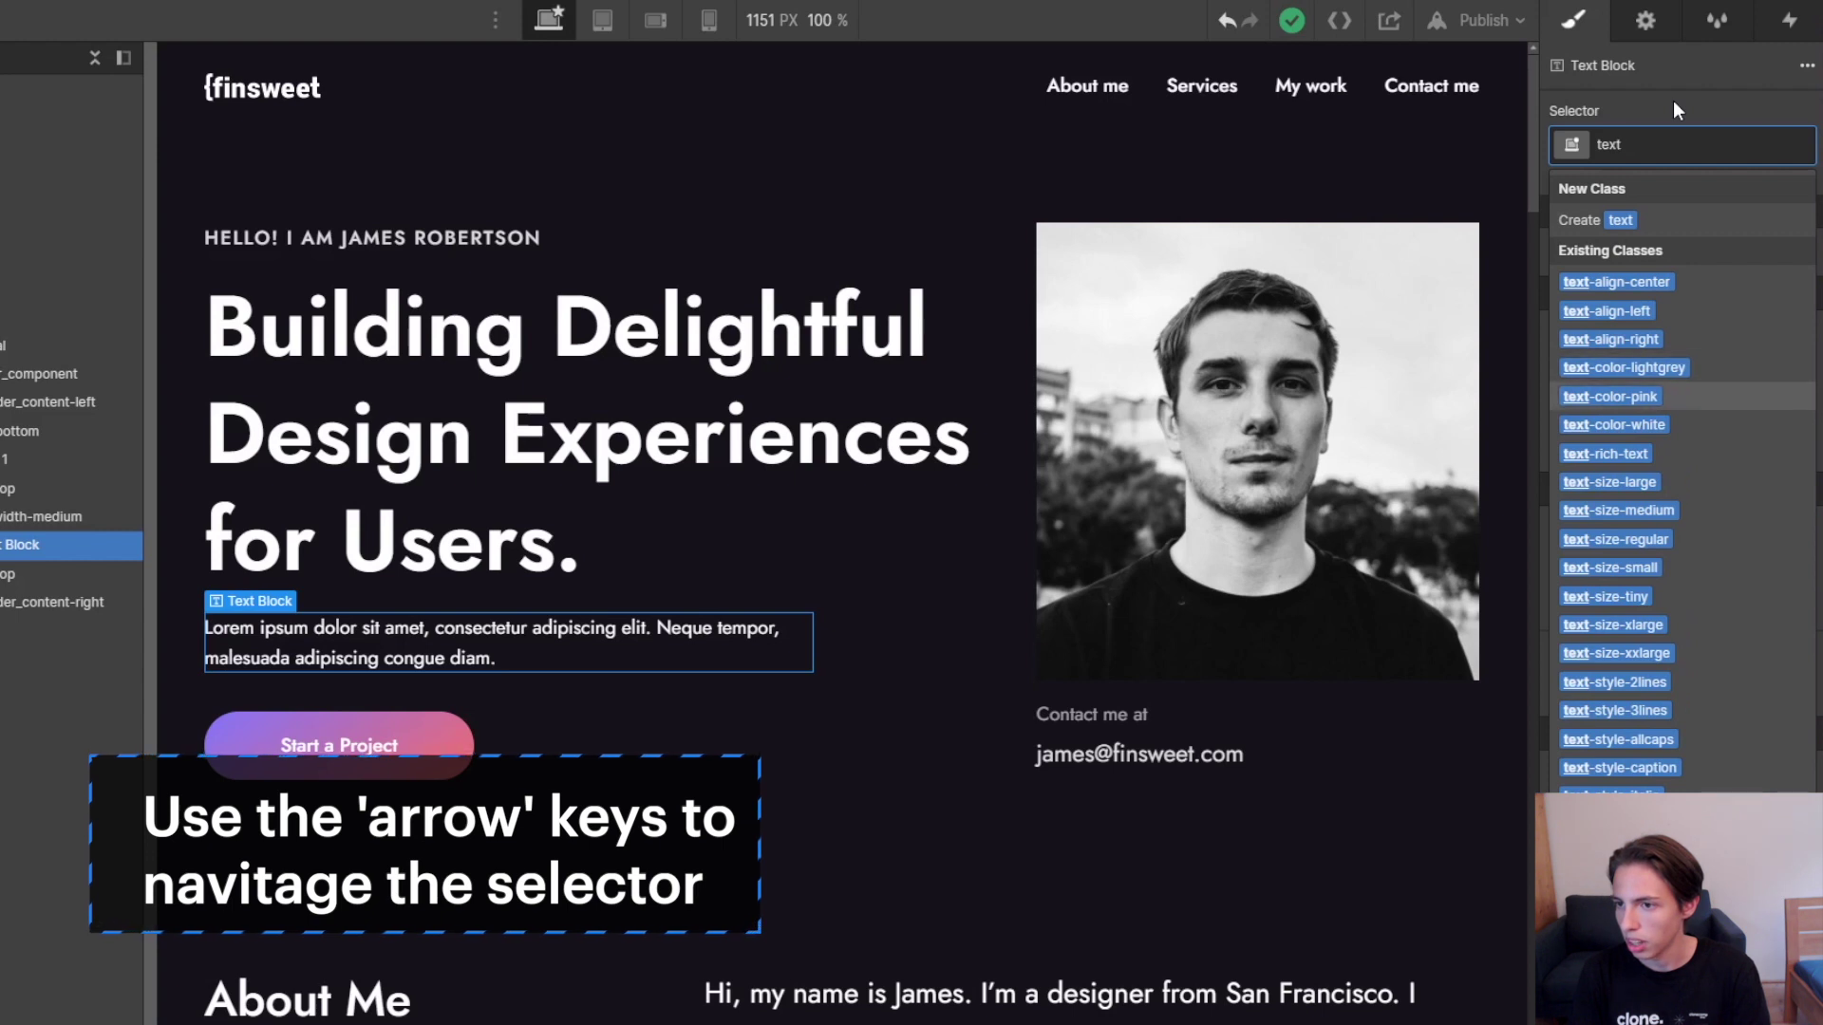
{"action": "key", "text": "Down"}
{"action": "key", "text": "Down"}
{"action": "key", "text": "Down"}
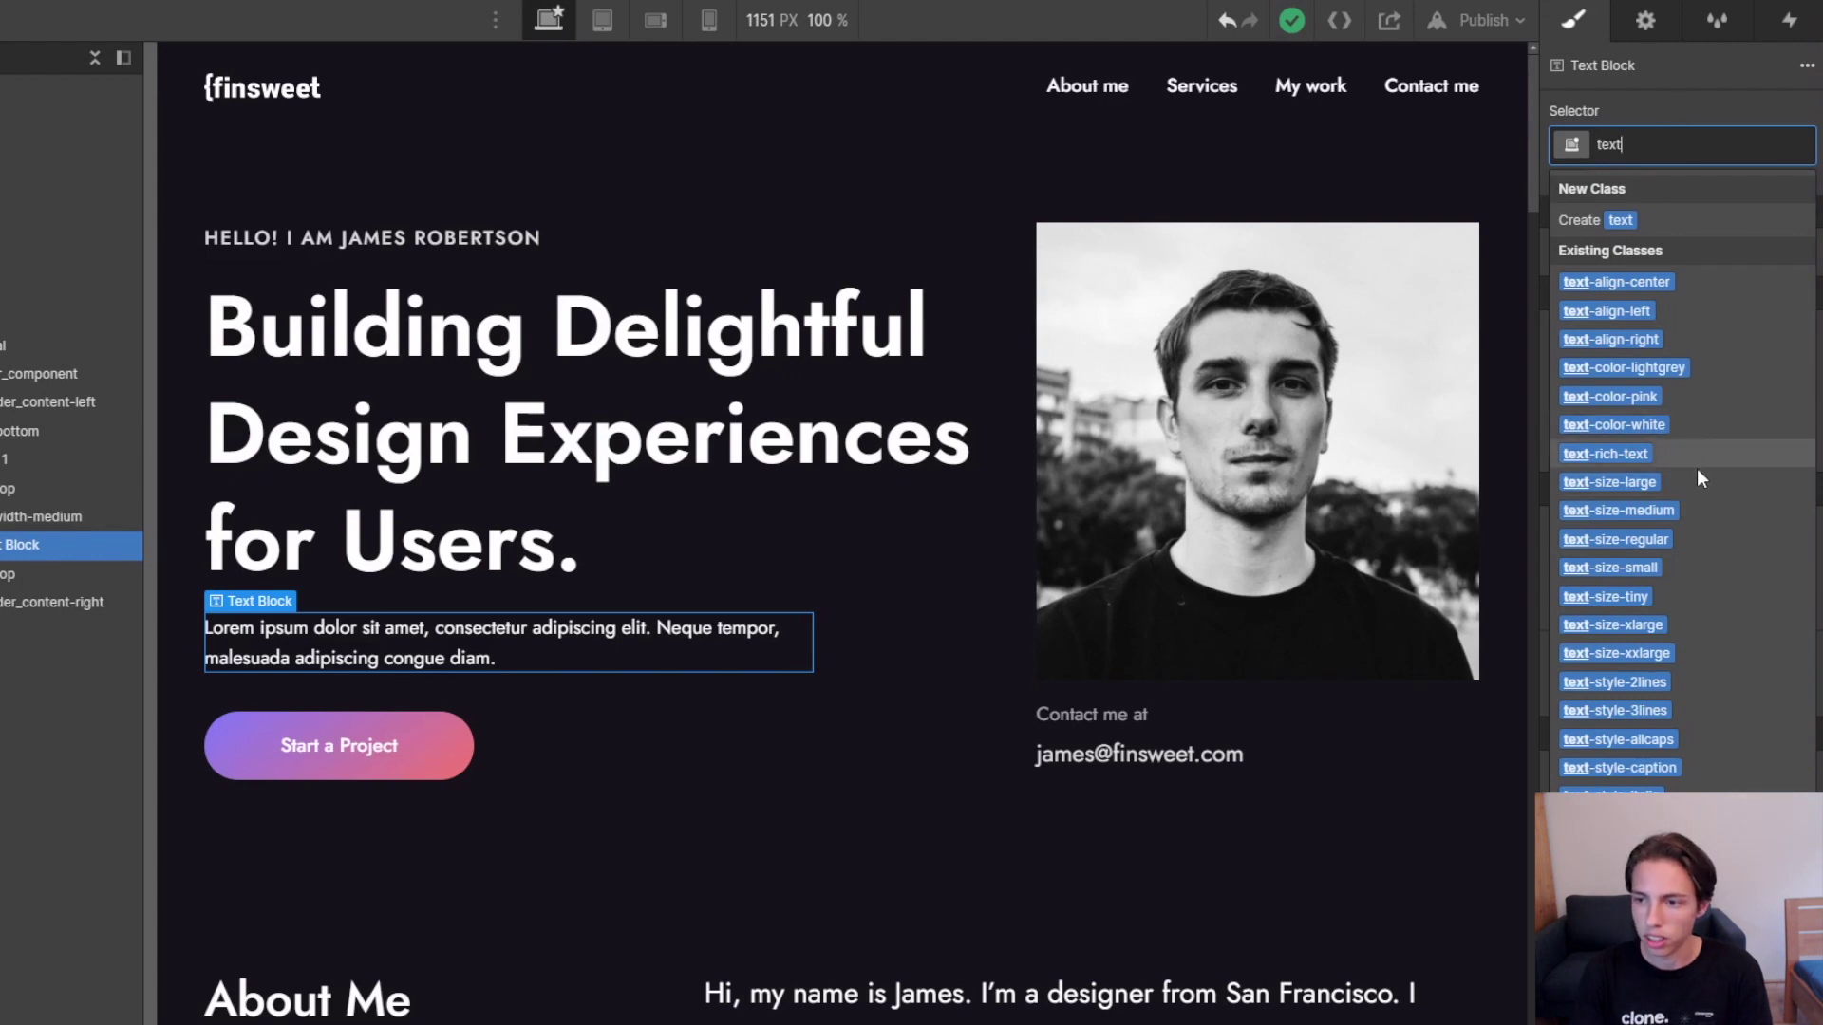
{"action": "key", "text": "Down"}
{"action": "key", "text": "Down"}
{"action": "key", "text": "Down"}
{"action": "key", "text": "Down"}
{"action": "key", "text": "Down"}
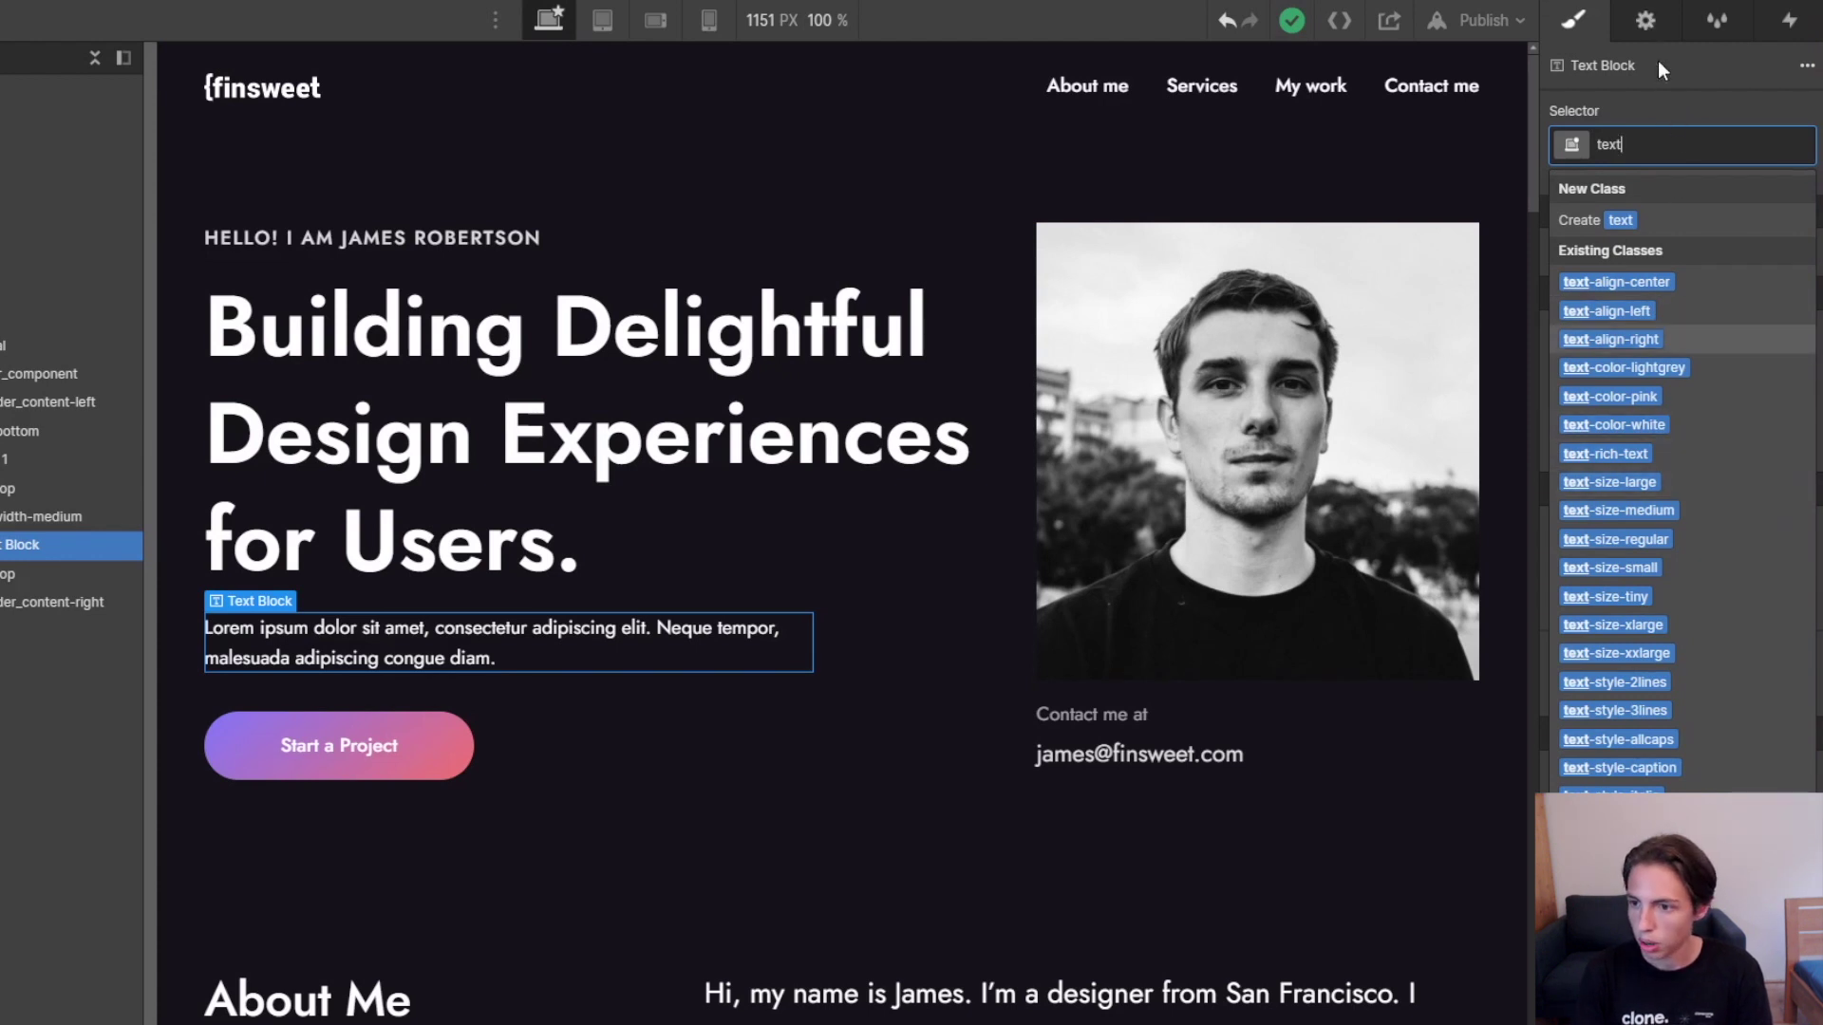
{"action": "key", "text": "Down"}
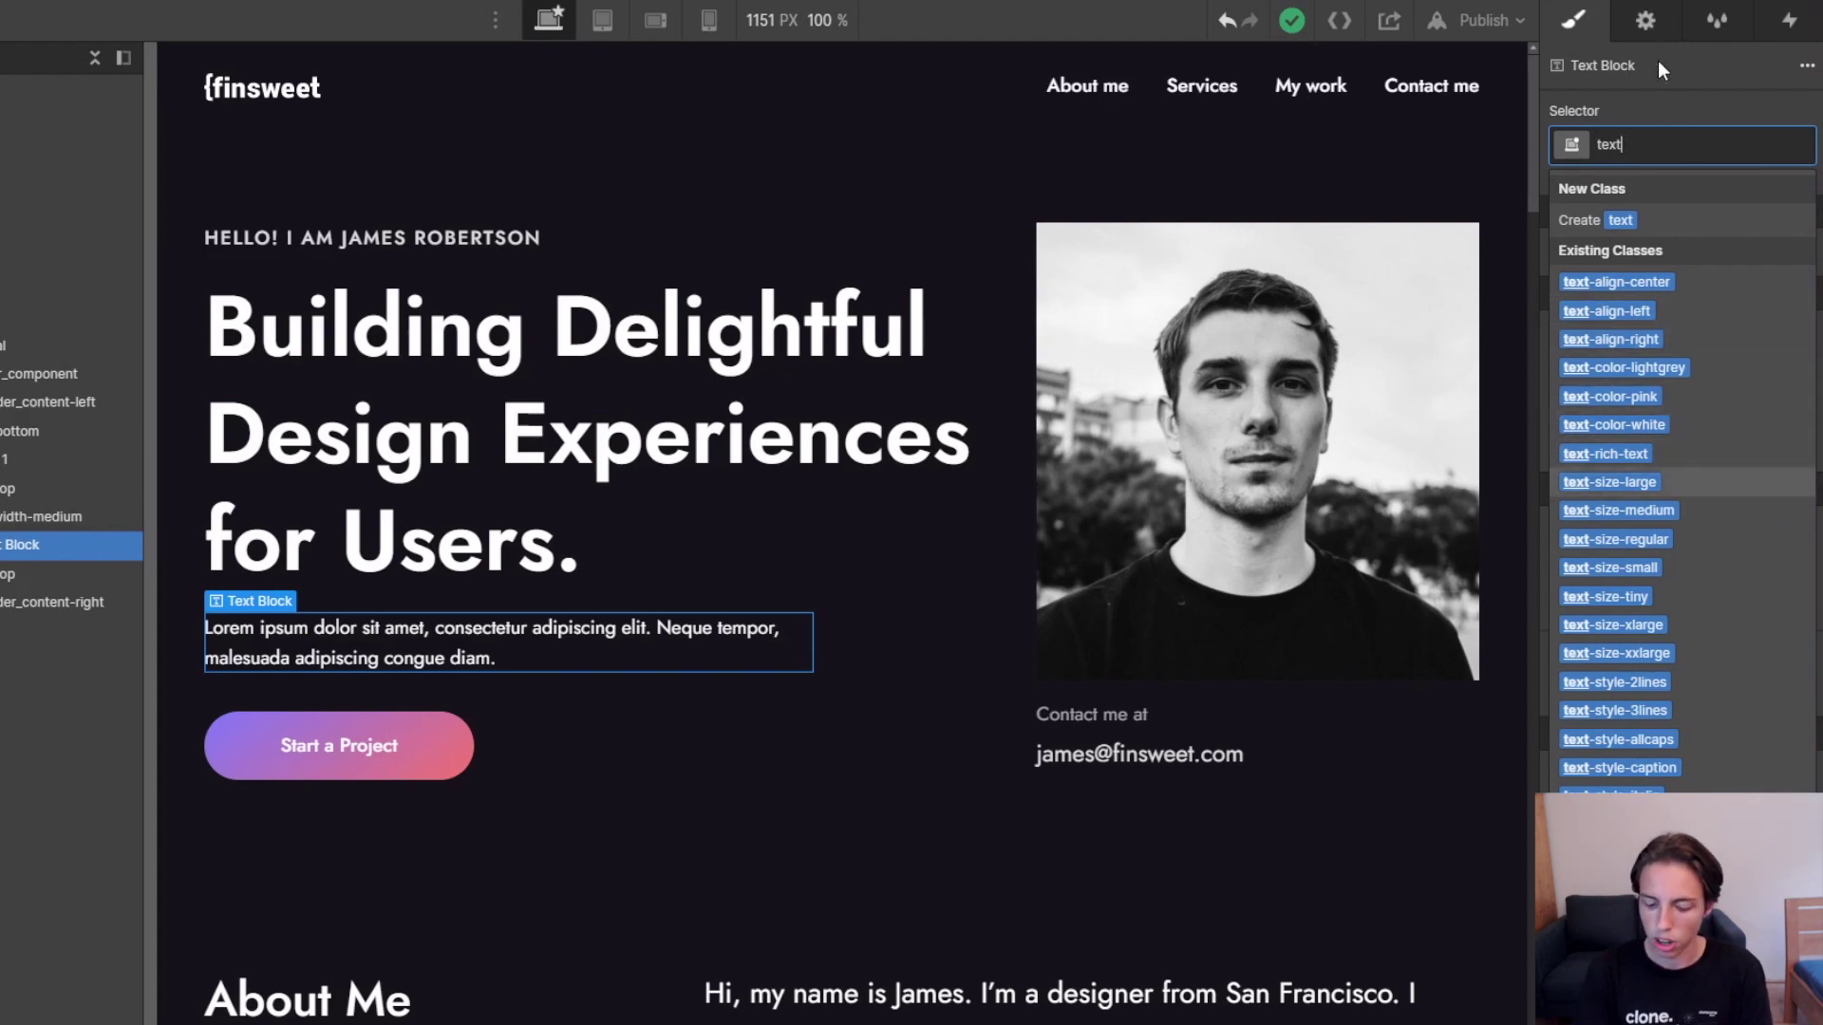
{"action": "key", "text": "Return"}
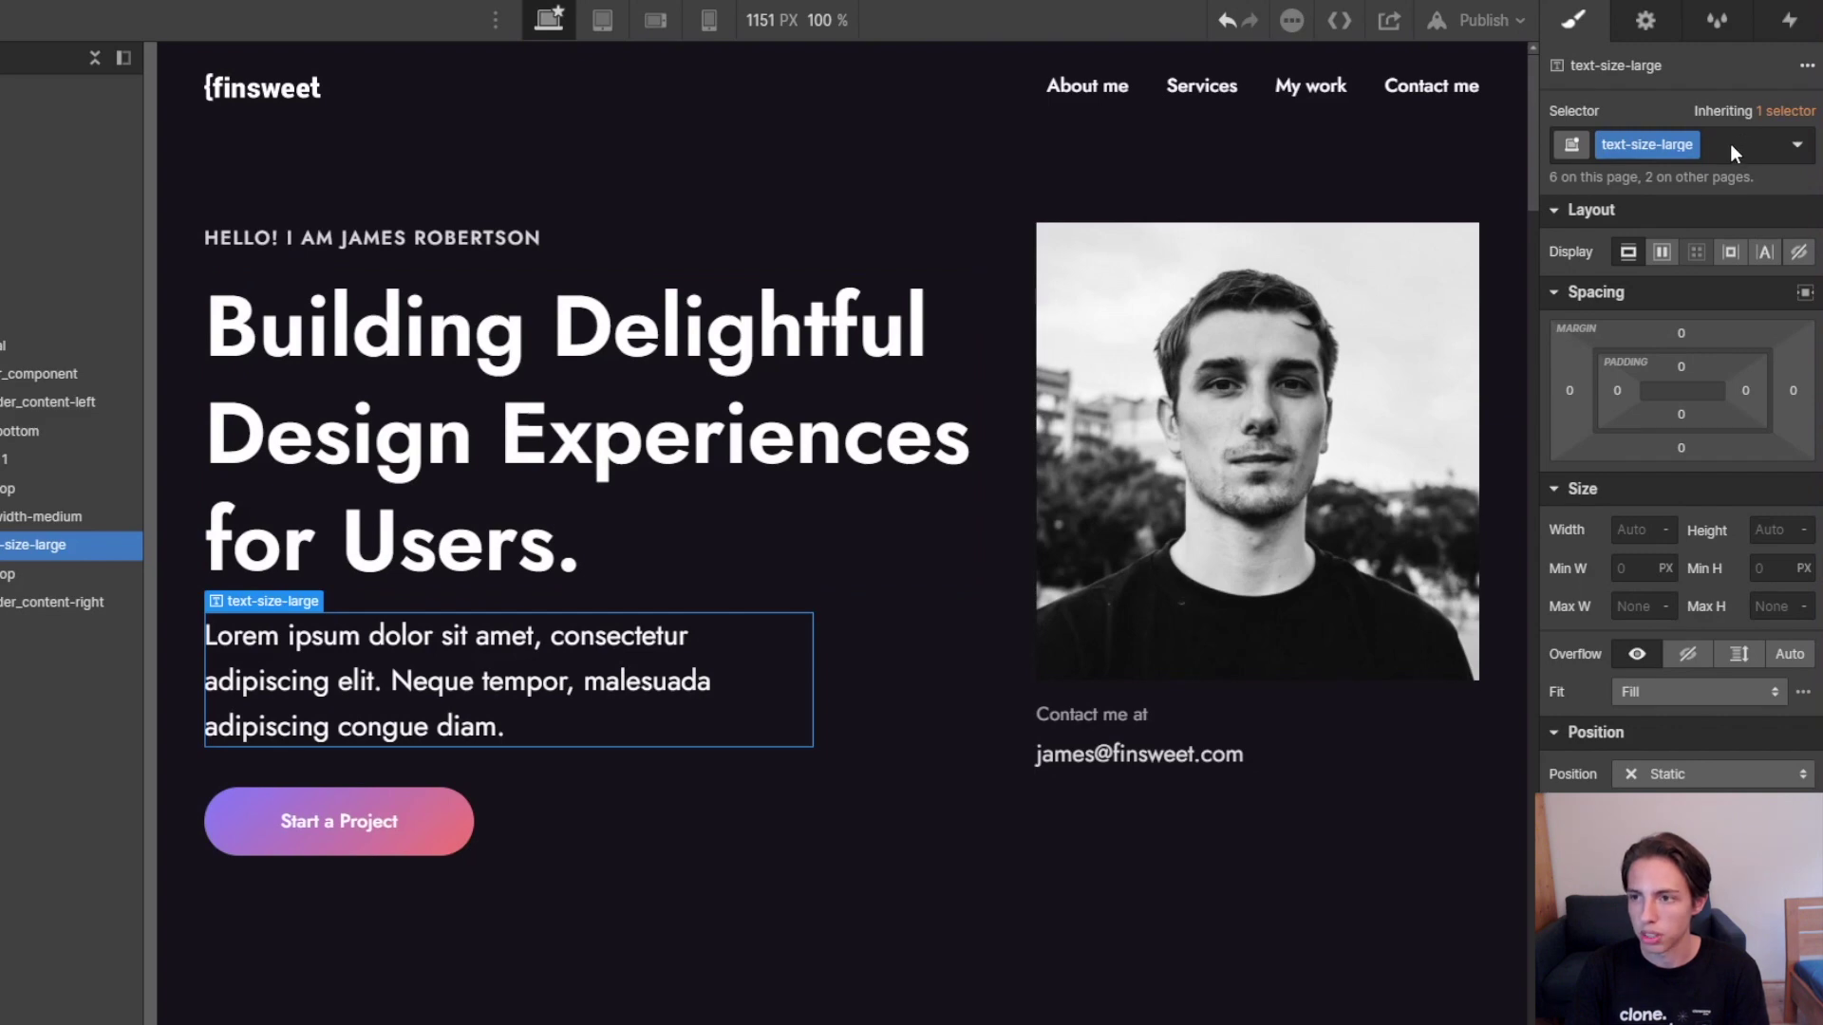
Undo the large text size and return to the hero paragraph's class list.
{"action": "key", "text": "z"}
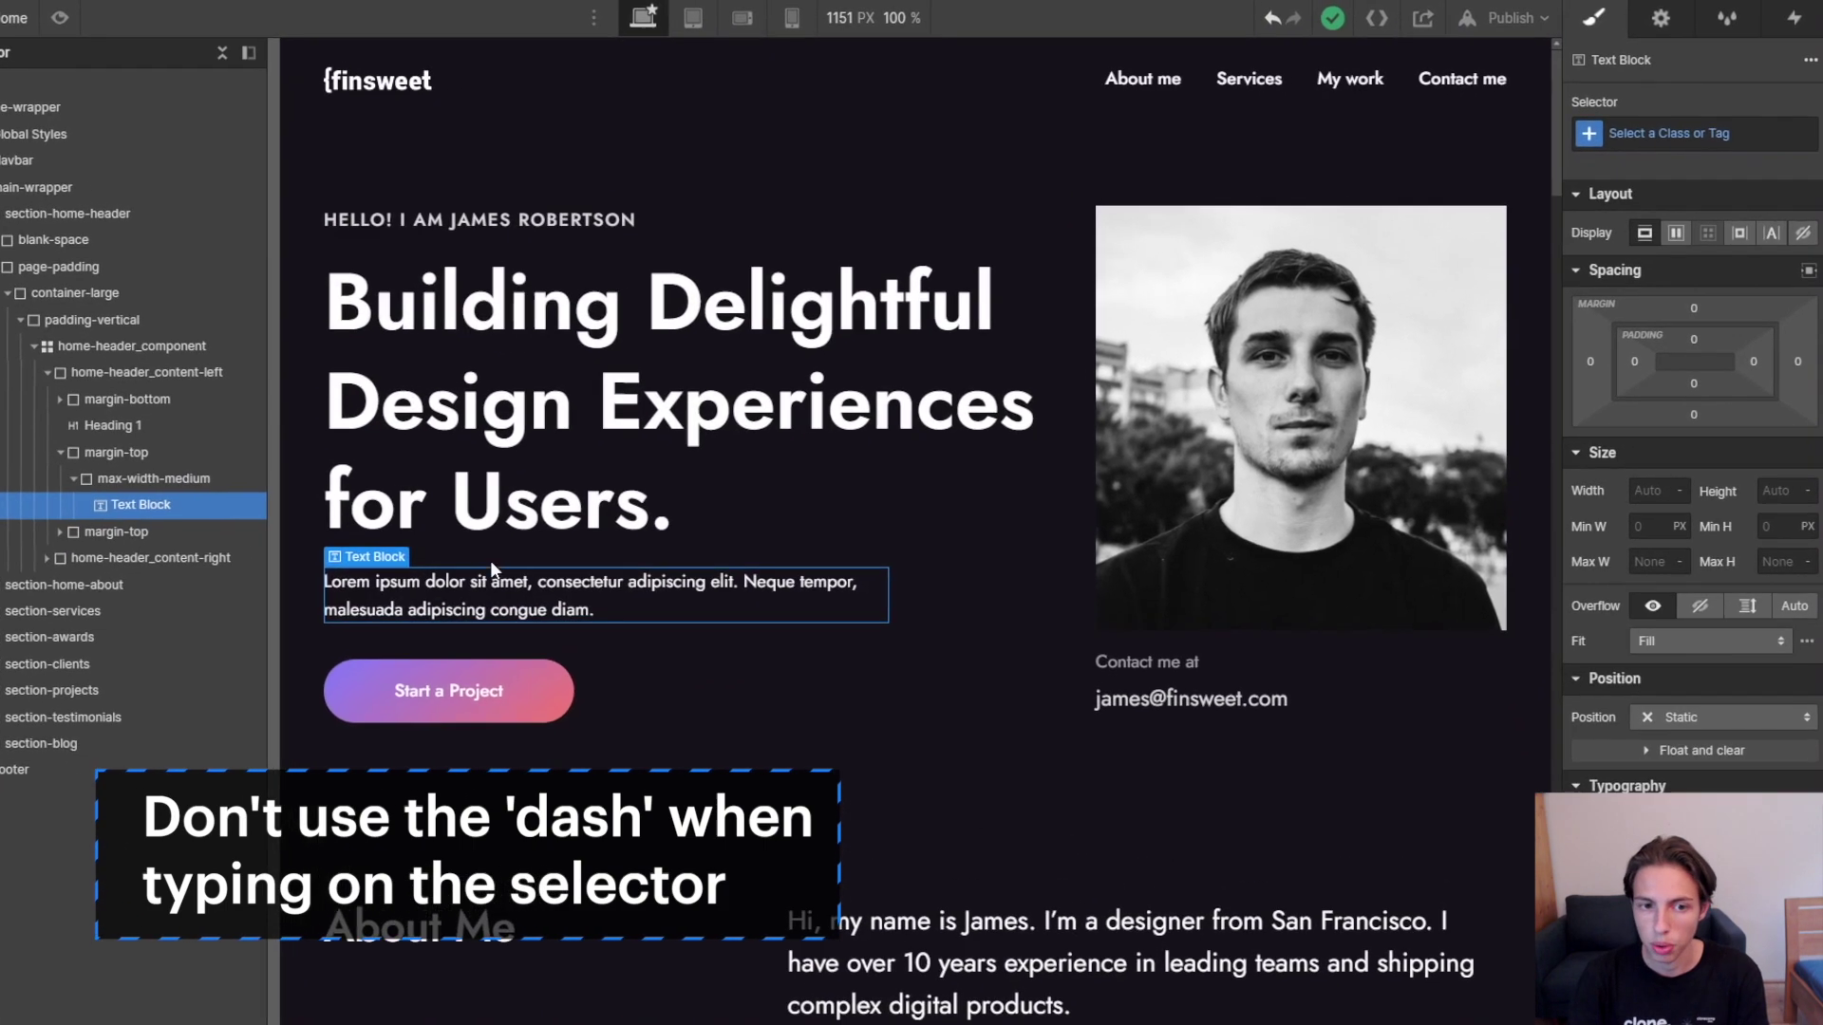
{"action": "left_click", "coordinate": [94, 492]}
{"action": "key", "text": "ctrl+Return"}
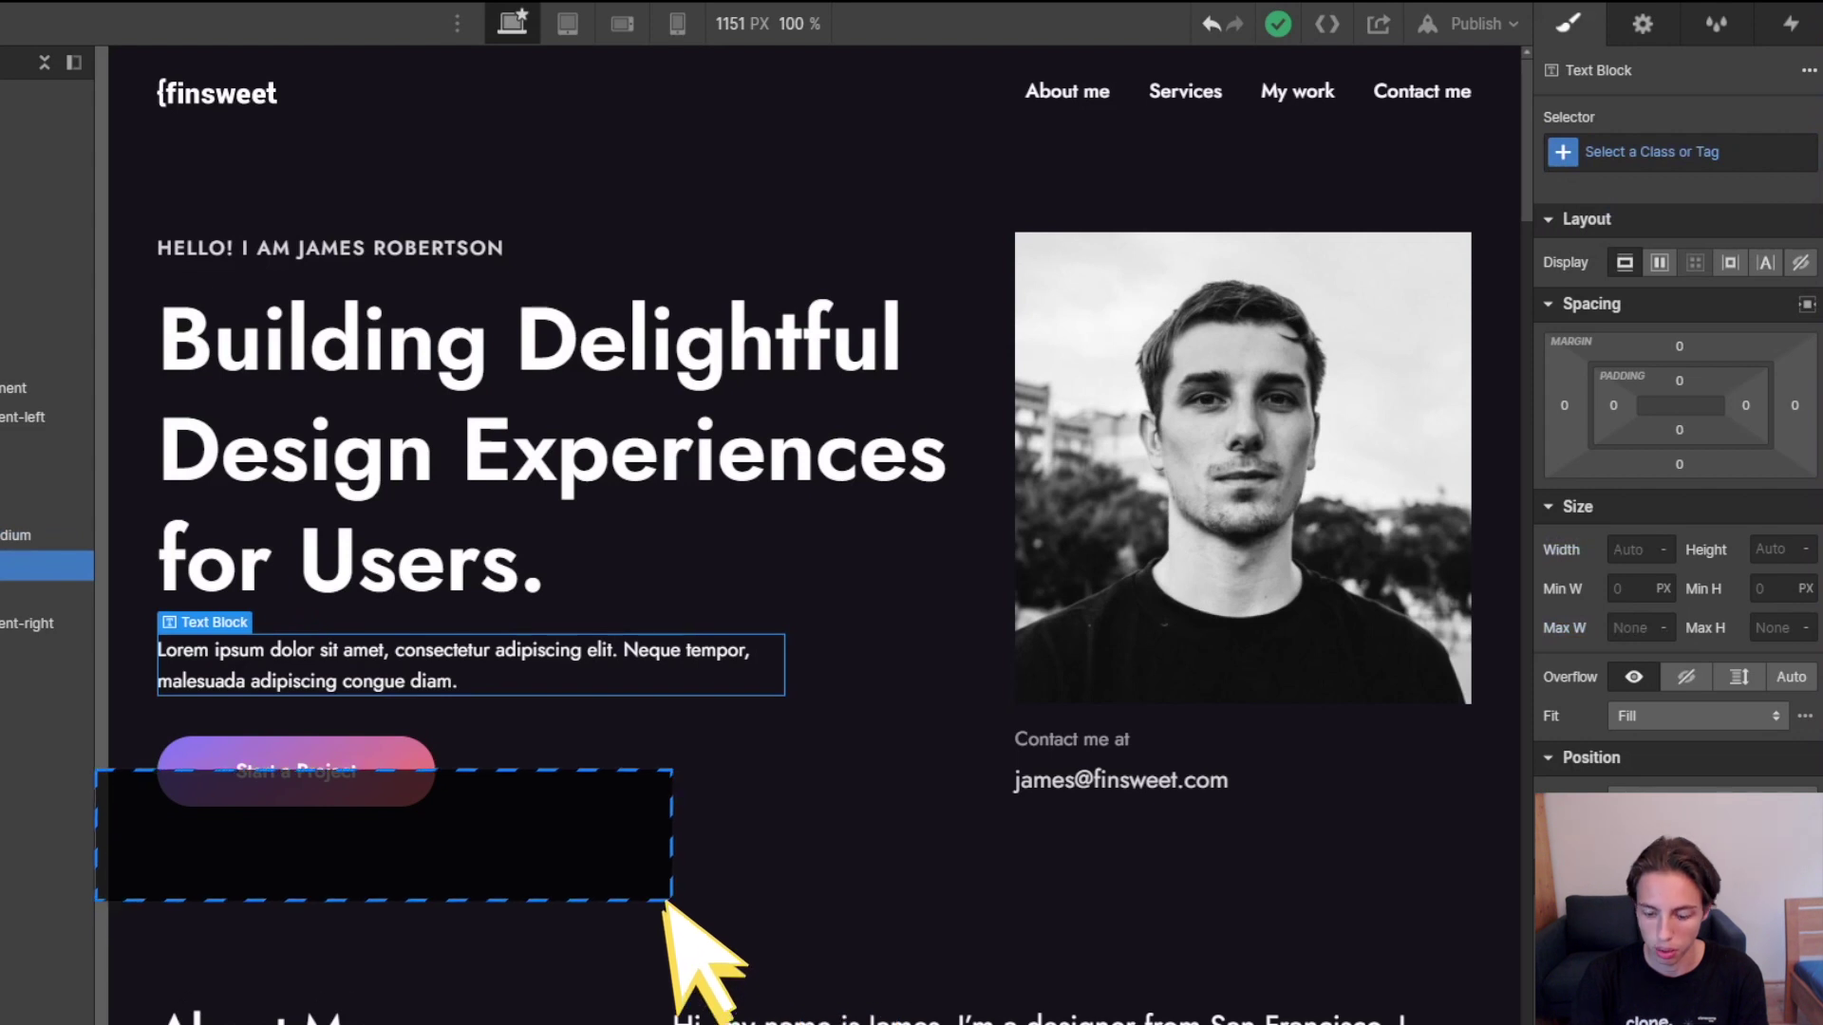
{"action": "key", "text": "ctrl+Return"}
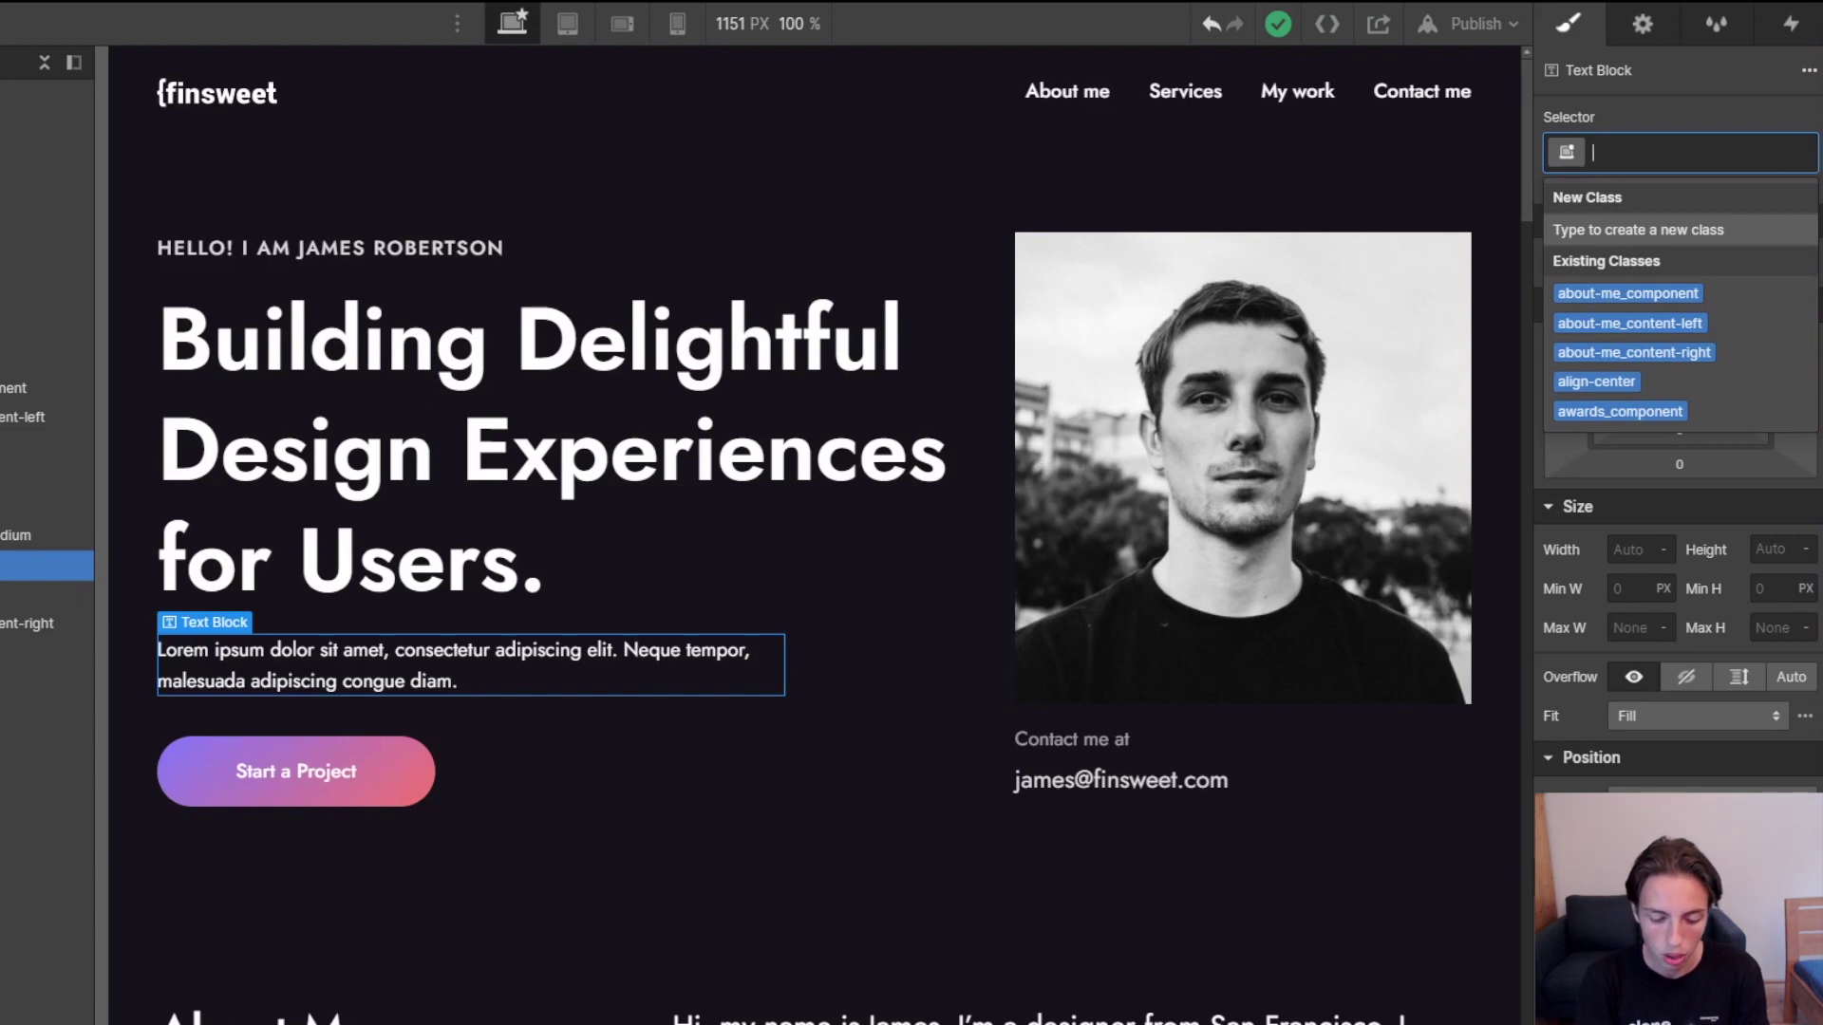
Search 'text-size', then 'textsize' without the dash, browsing text-size-medium and text-size-regular.
{"action": "type", "text": "text"}
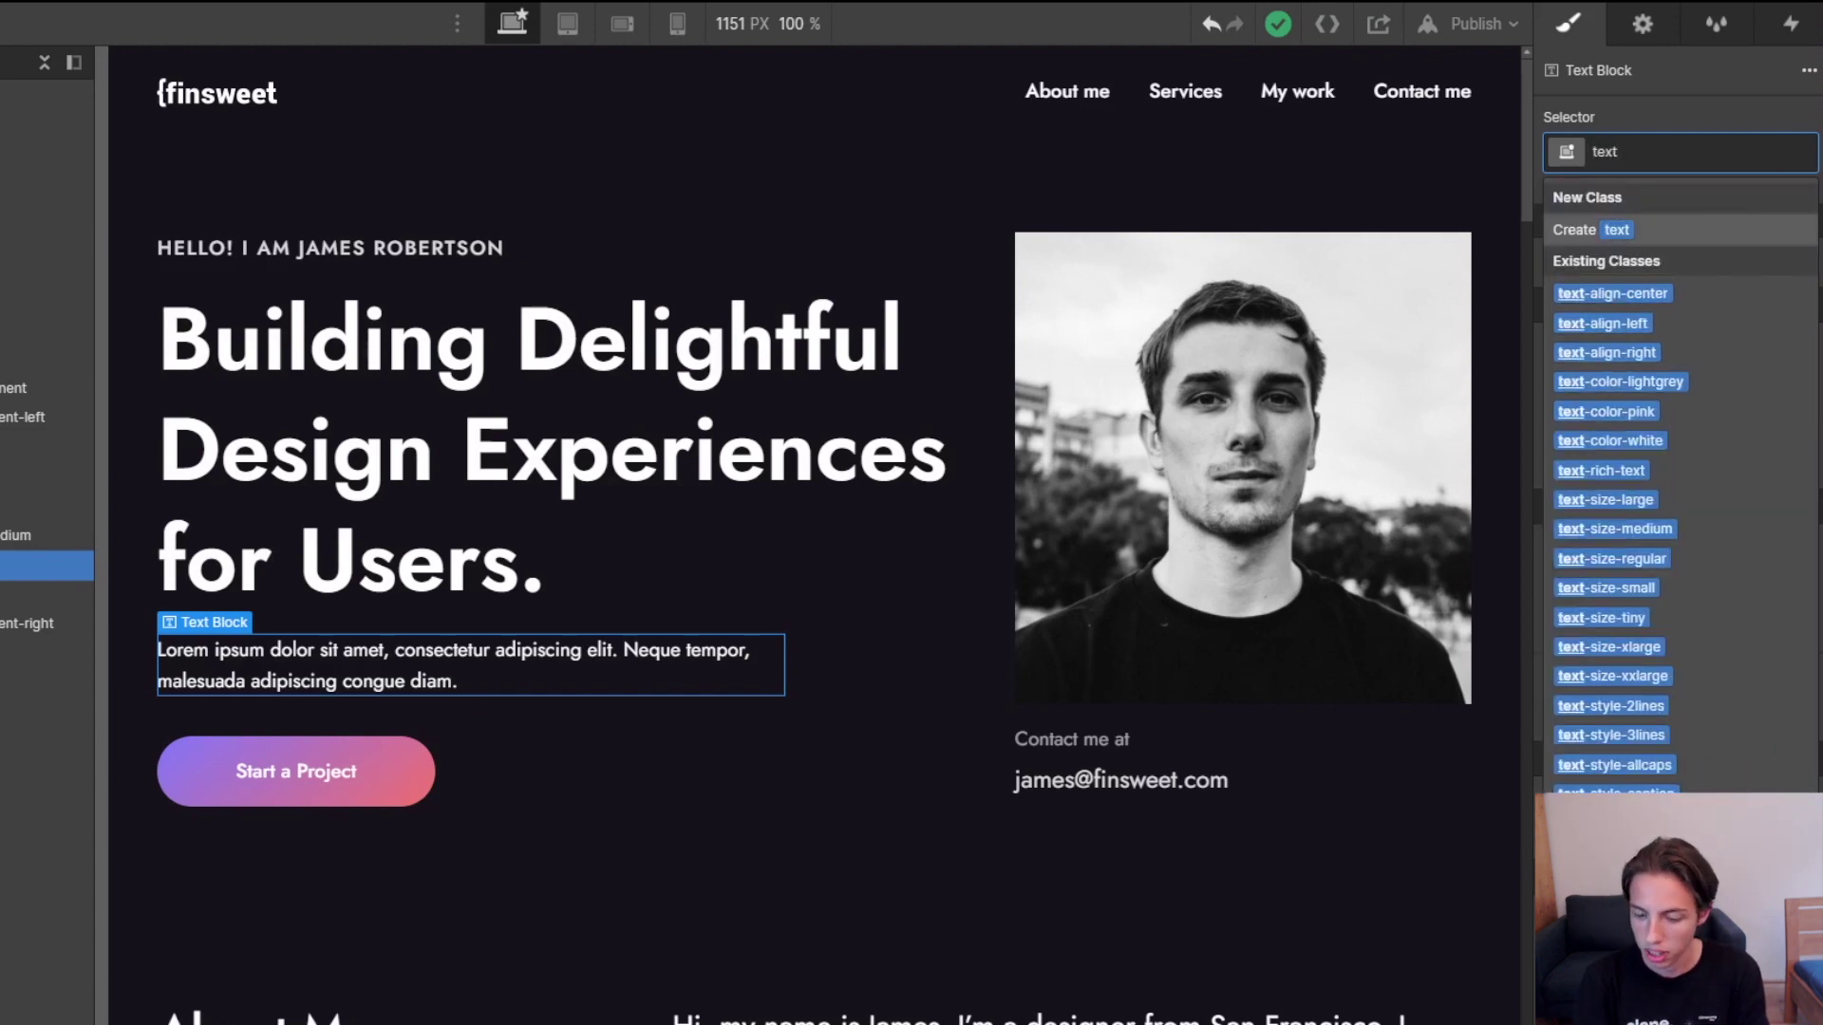
{"action": "type", "text": "-size"}
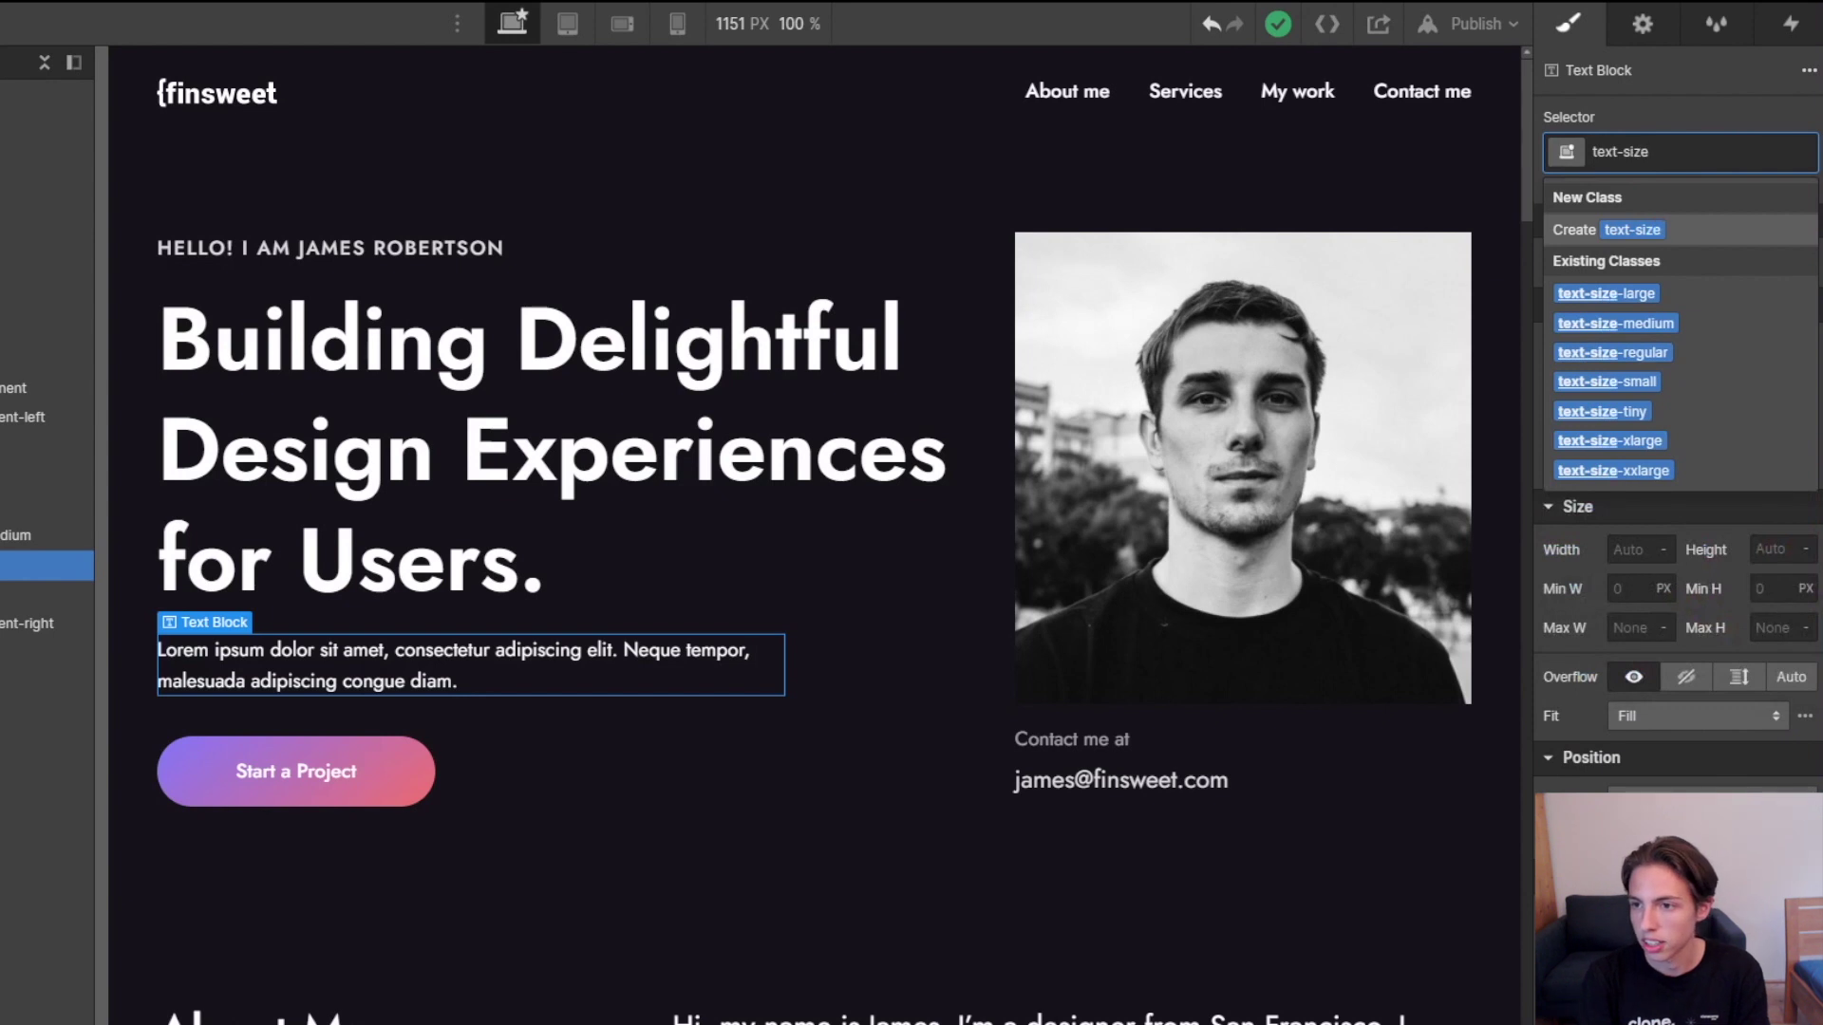
{"action": "key", "text": "Down"}
{"action": "key", "text": "Down"}
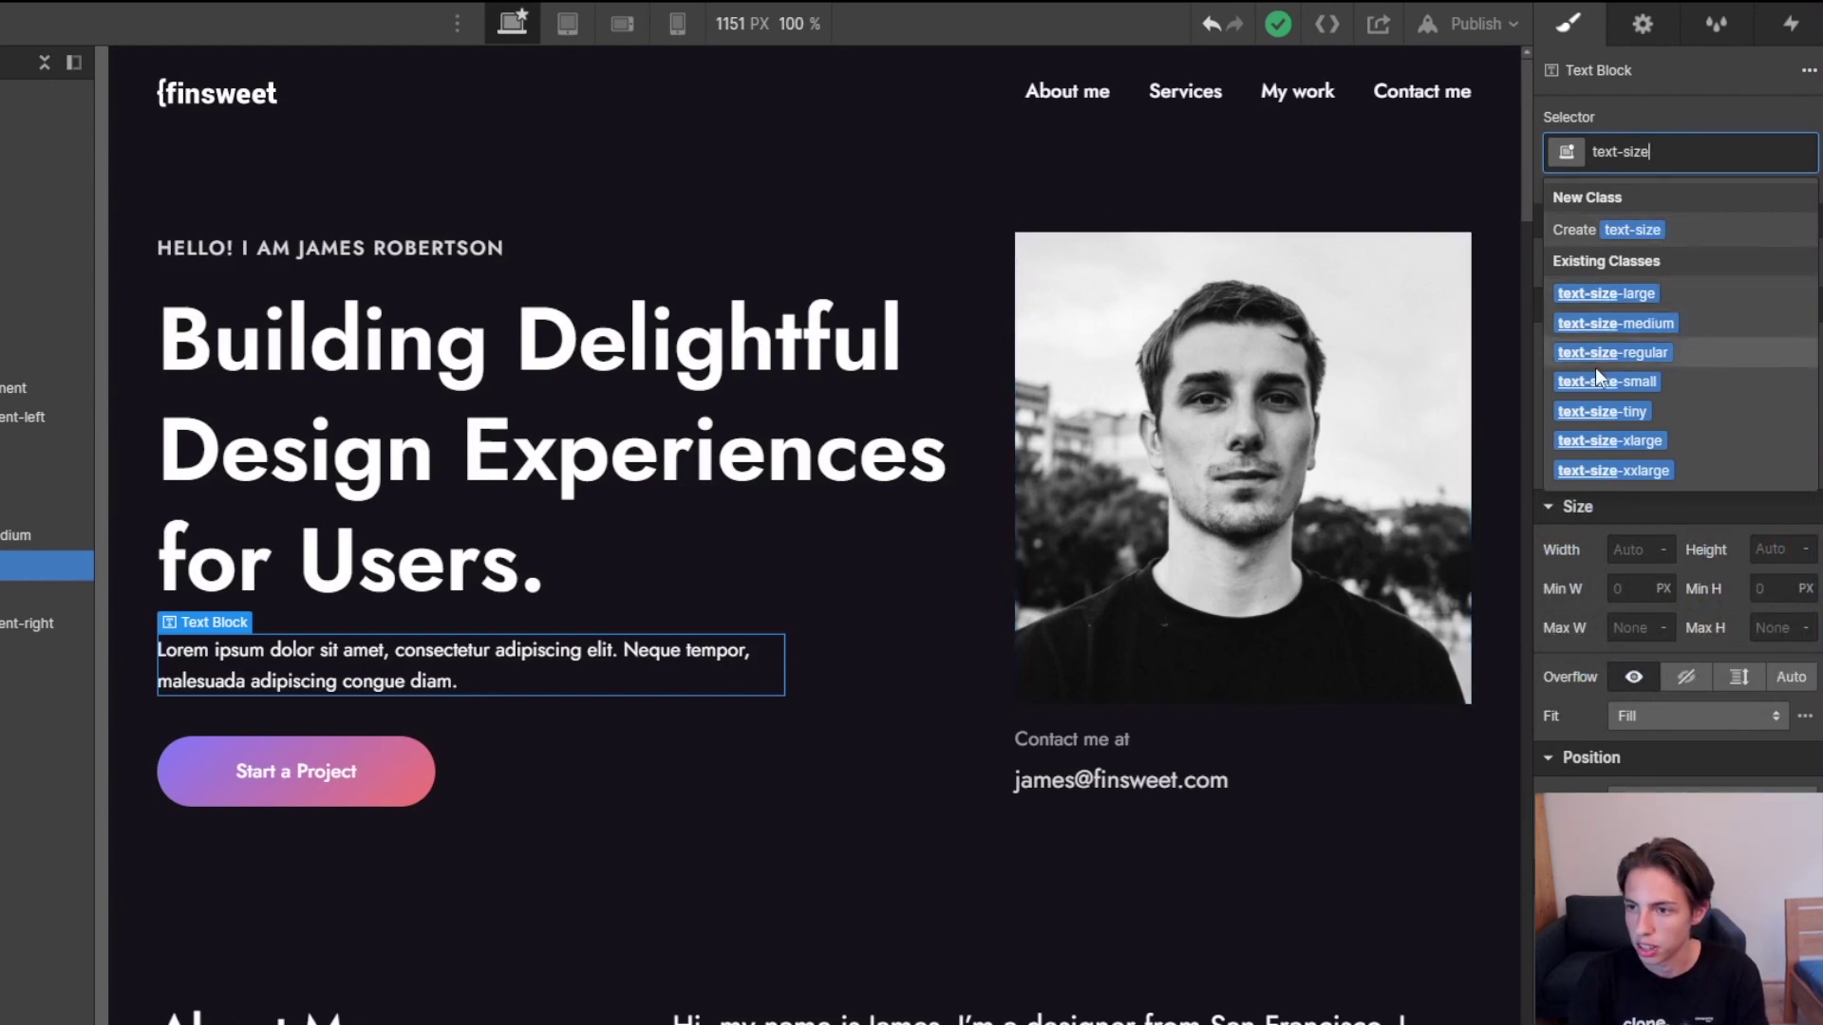
{"action": "key", "text": "BackSpace"}
{"action": "key", "text": "BackSpace"}
{"action": "key", "text": "BackSpace"}
{"action": "key", "text": "BackSpace"}
{"action": "key", "text": "BackSpace"}
{"action": "key", "text": "BackSpace"}
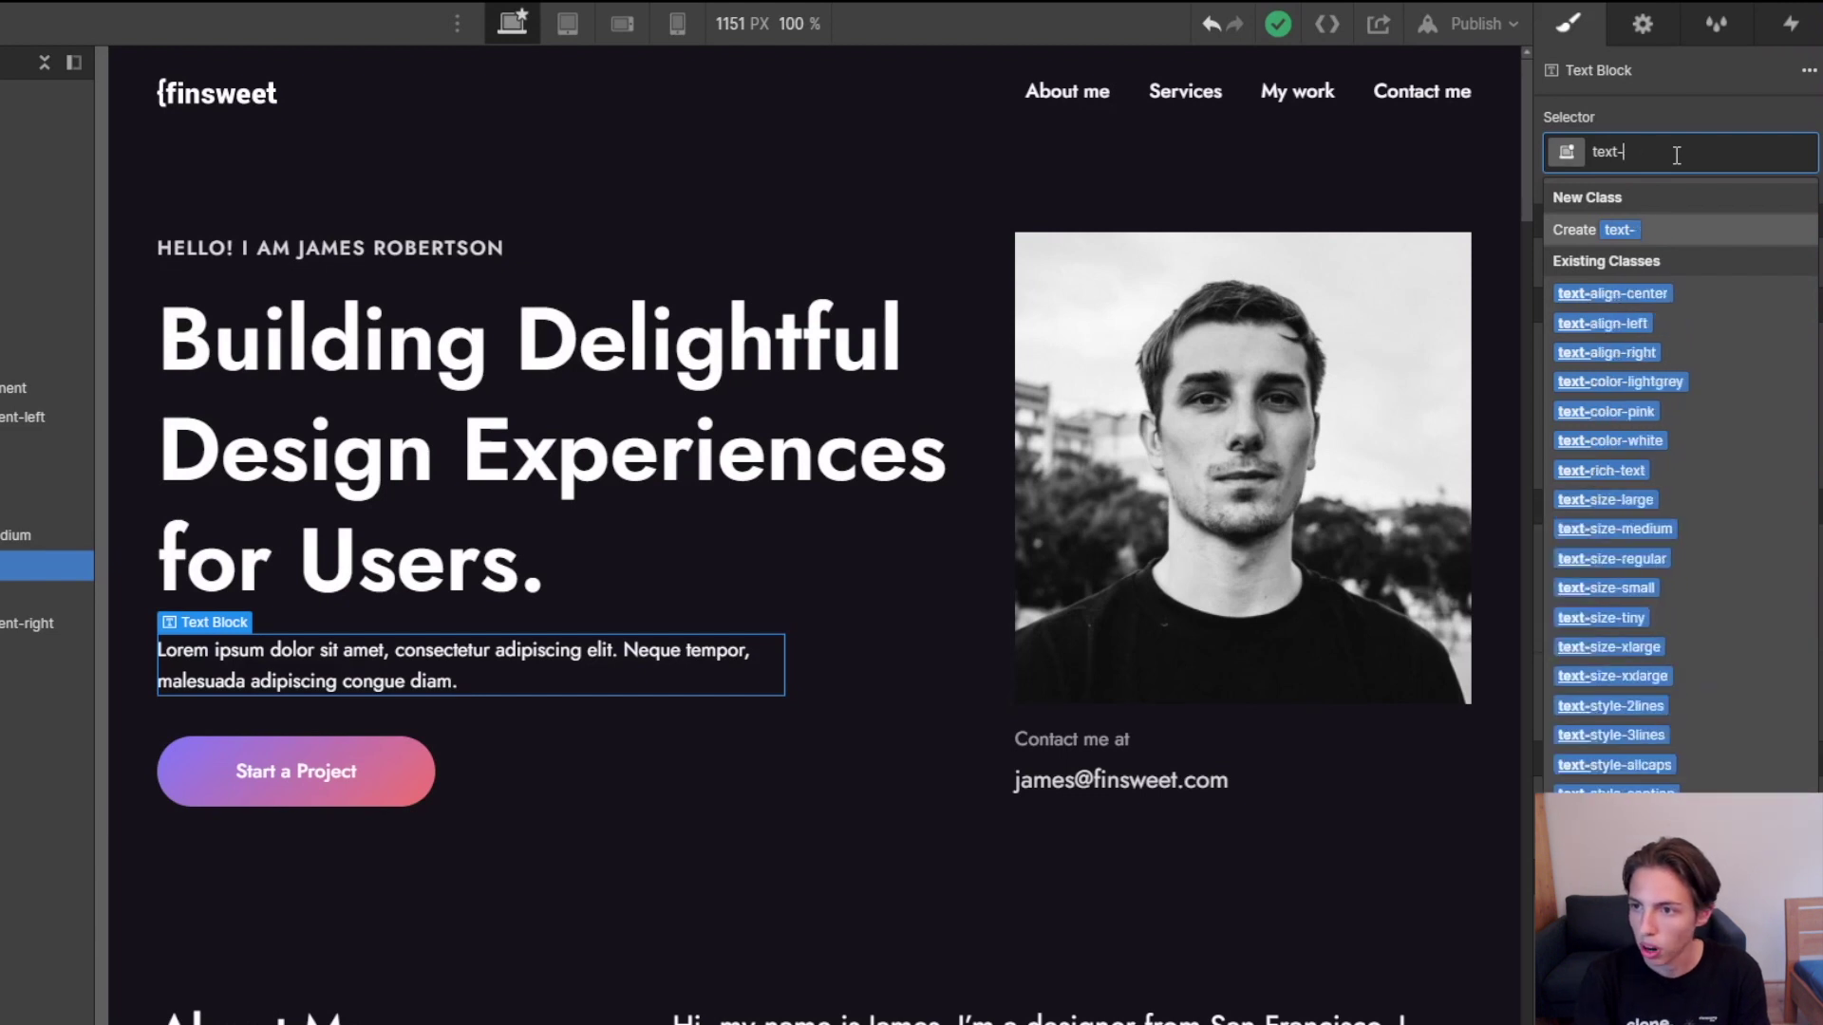
{"action": "key", "text": "BackSpace"}
{"action": "key", "text": "BackSpace"}
{"action": "key", "text": "BackSpace"}
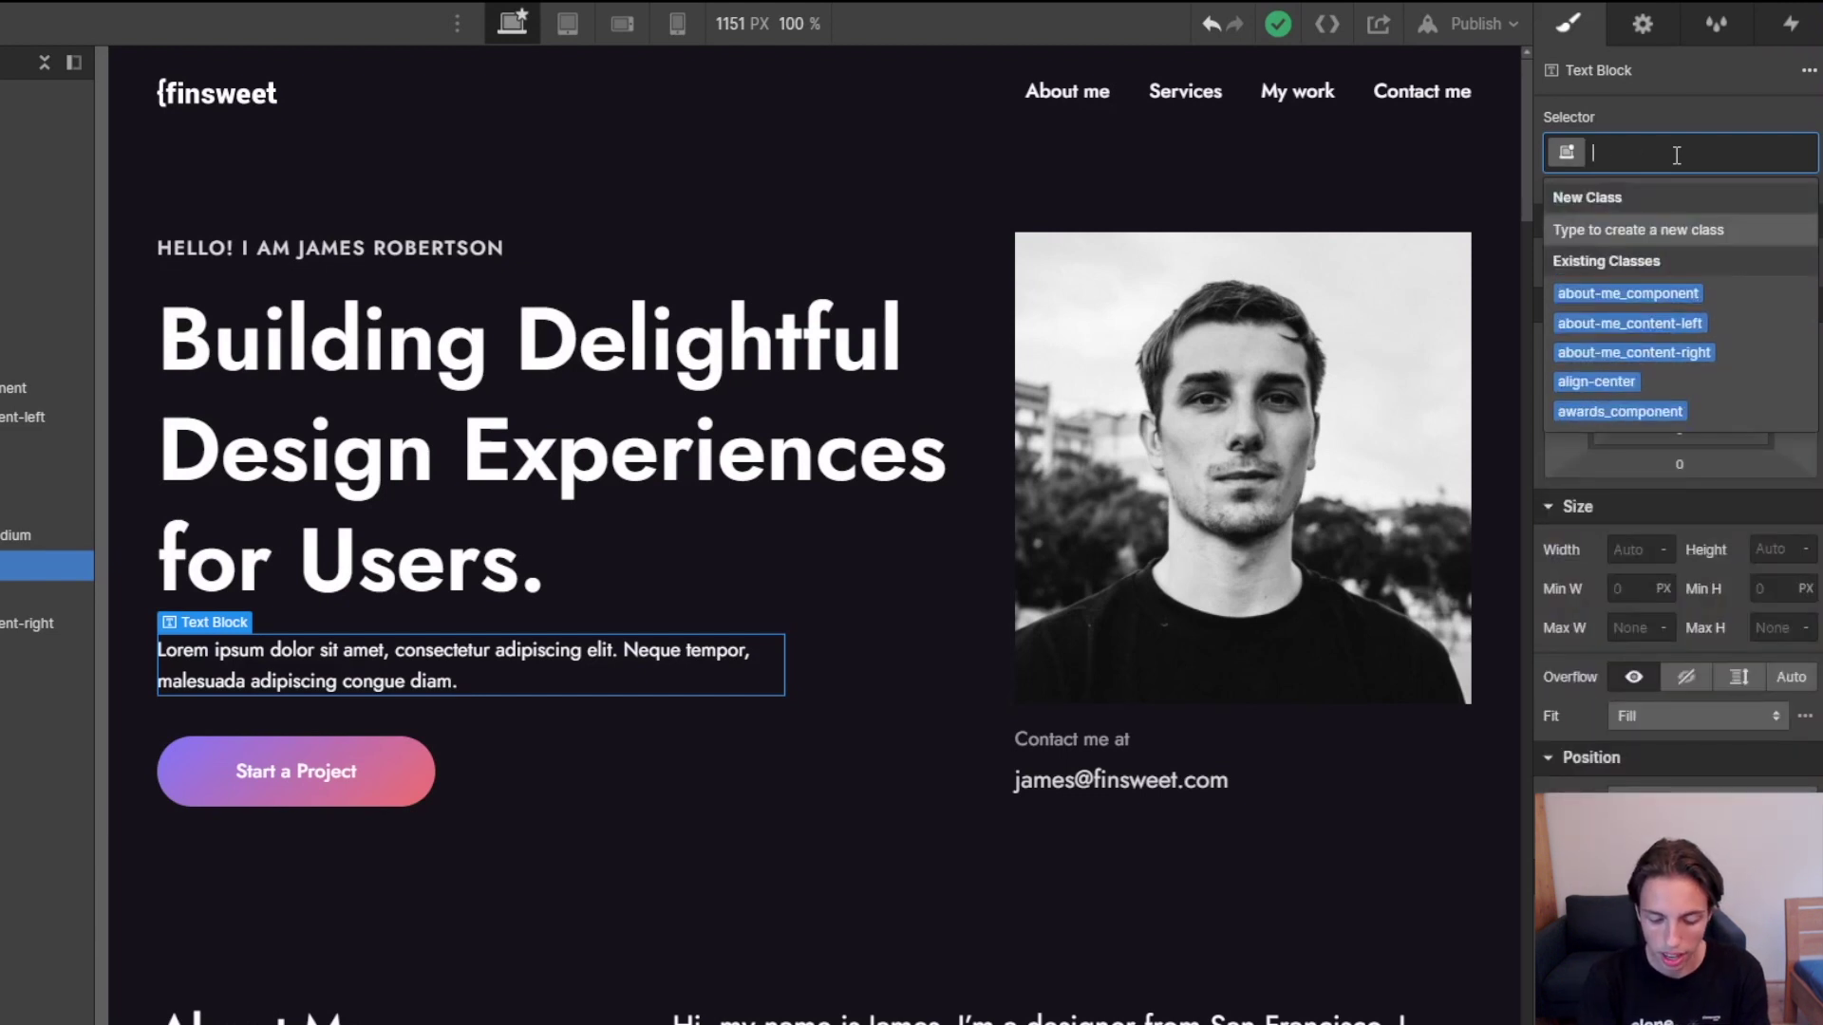
{"action": "type", "text": "textsize"}
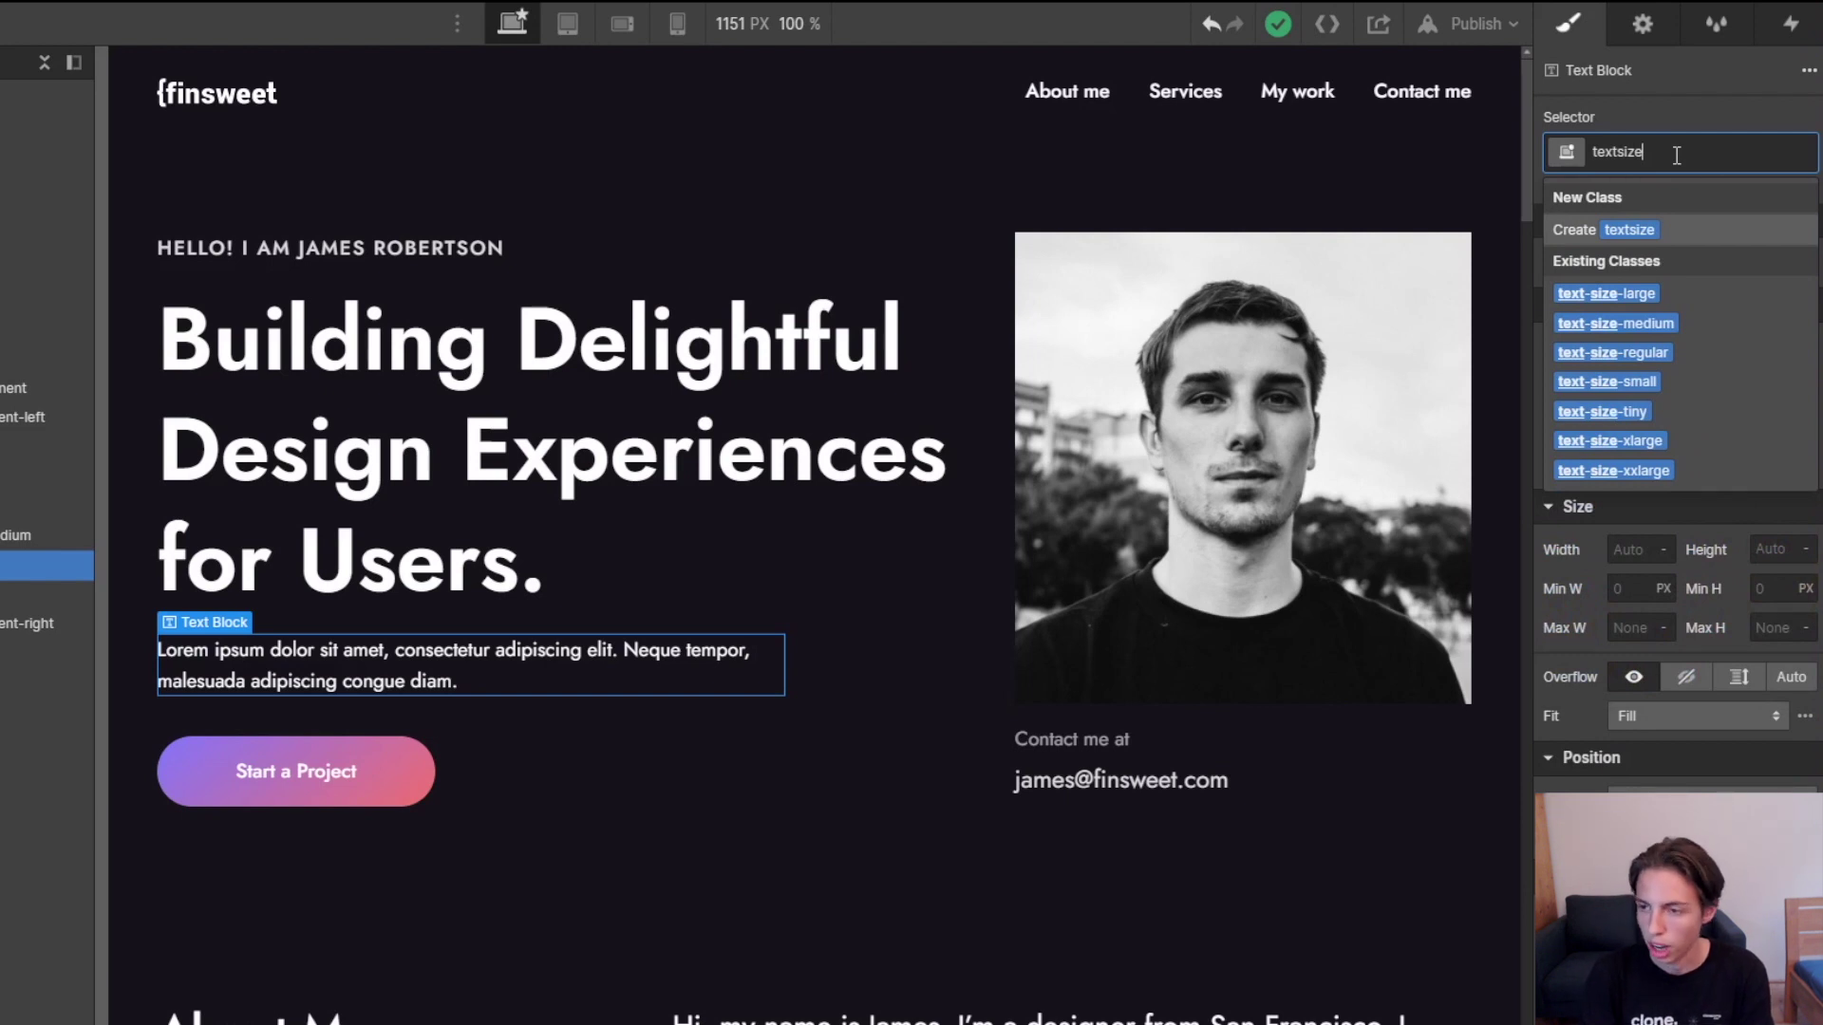
{"action": "key", "text": "Down"}
{"action": "key", "text": "Down"}
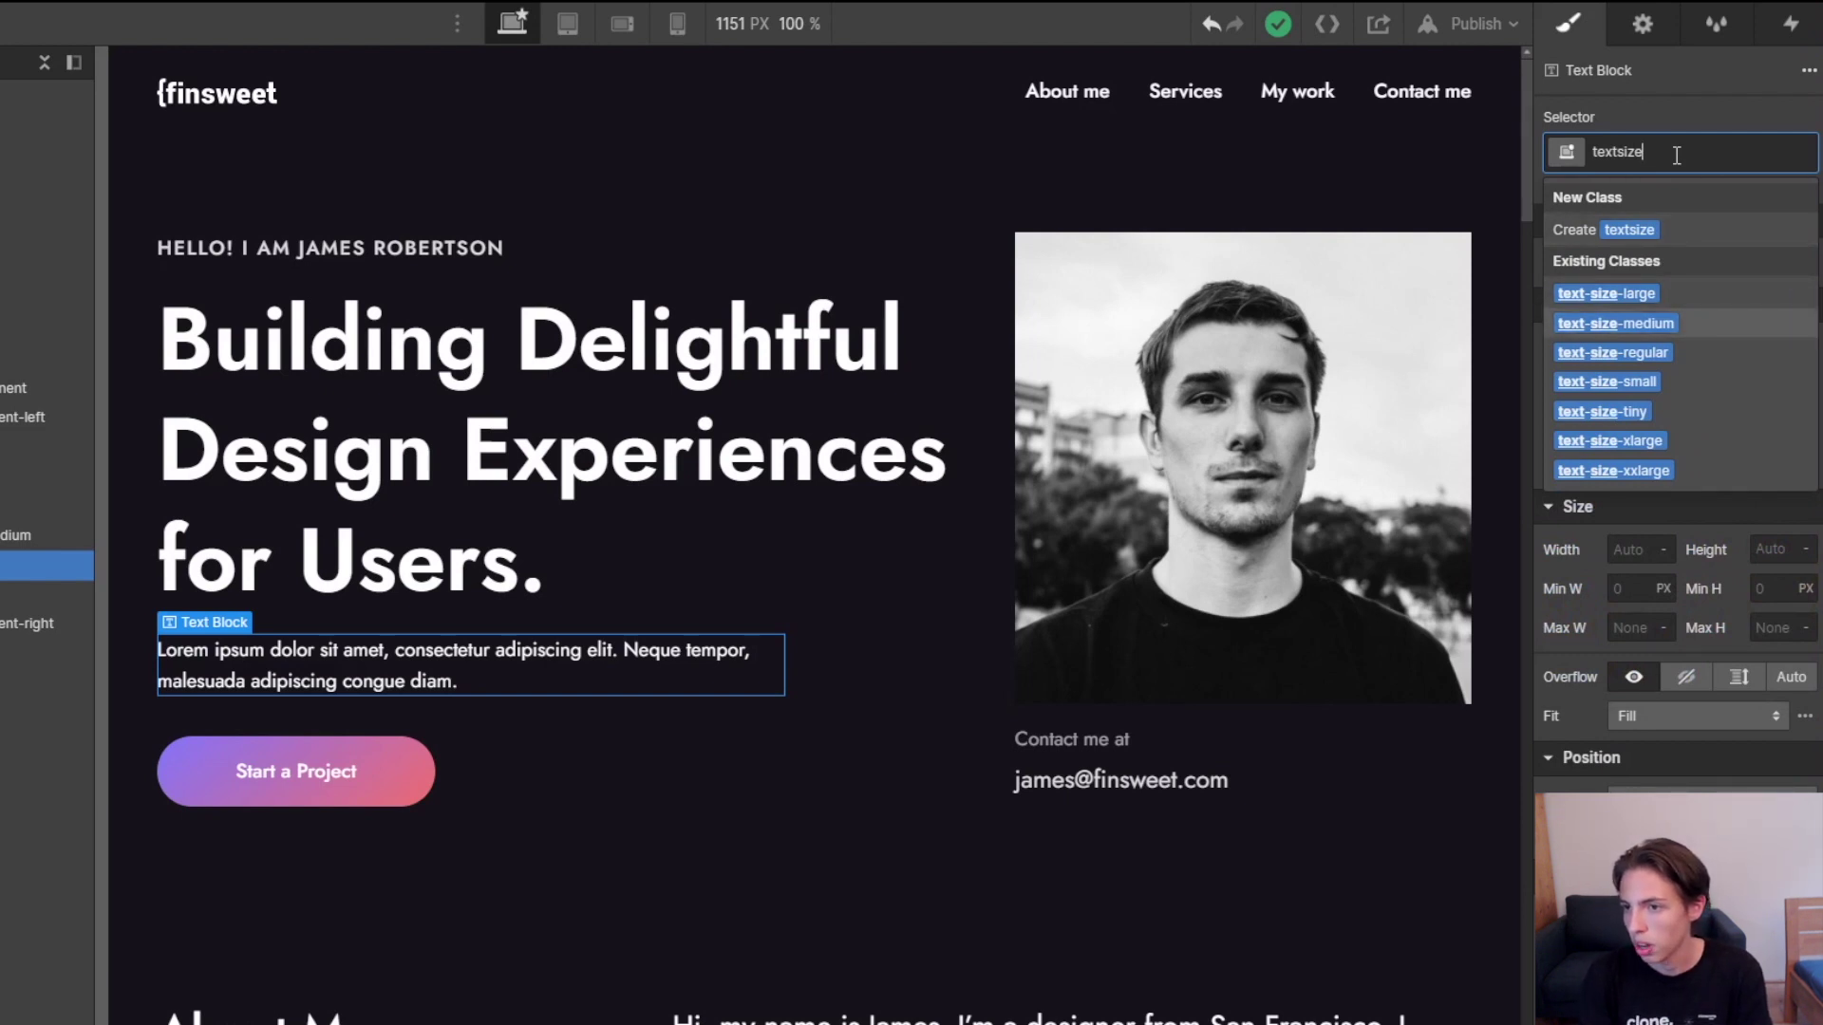
{"action": "key", "text": "Down"}
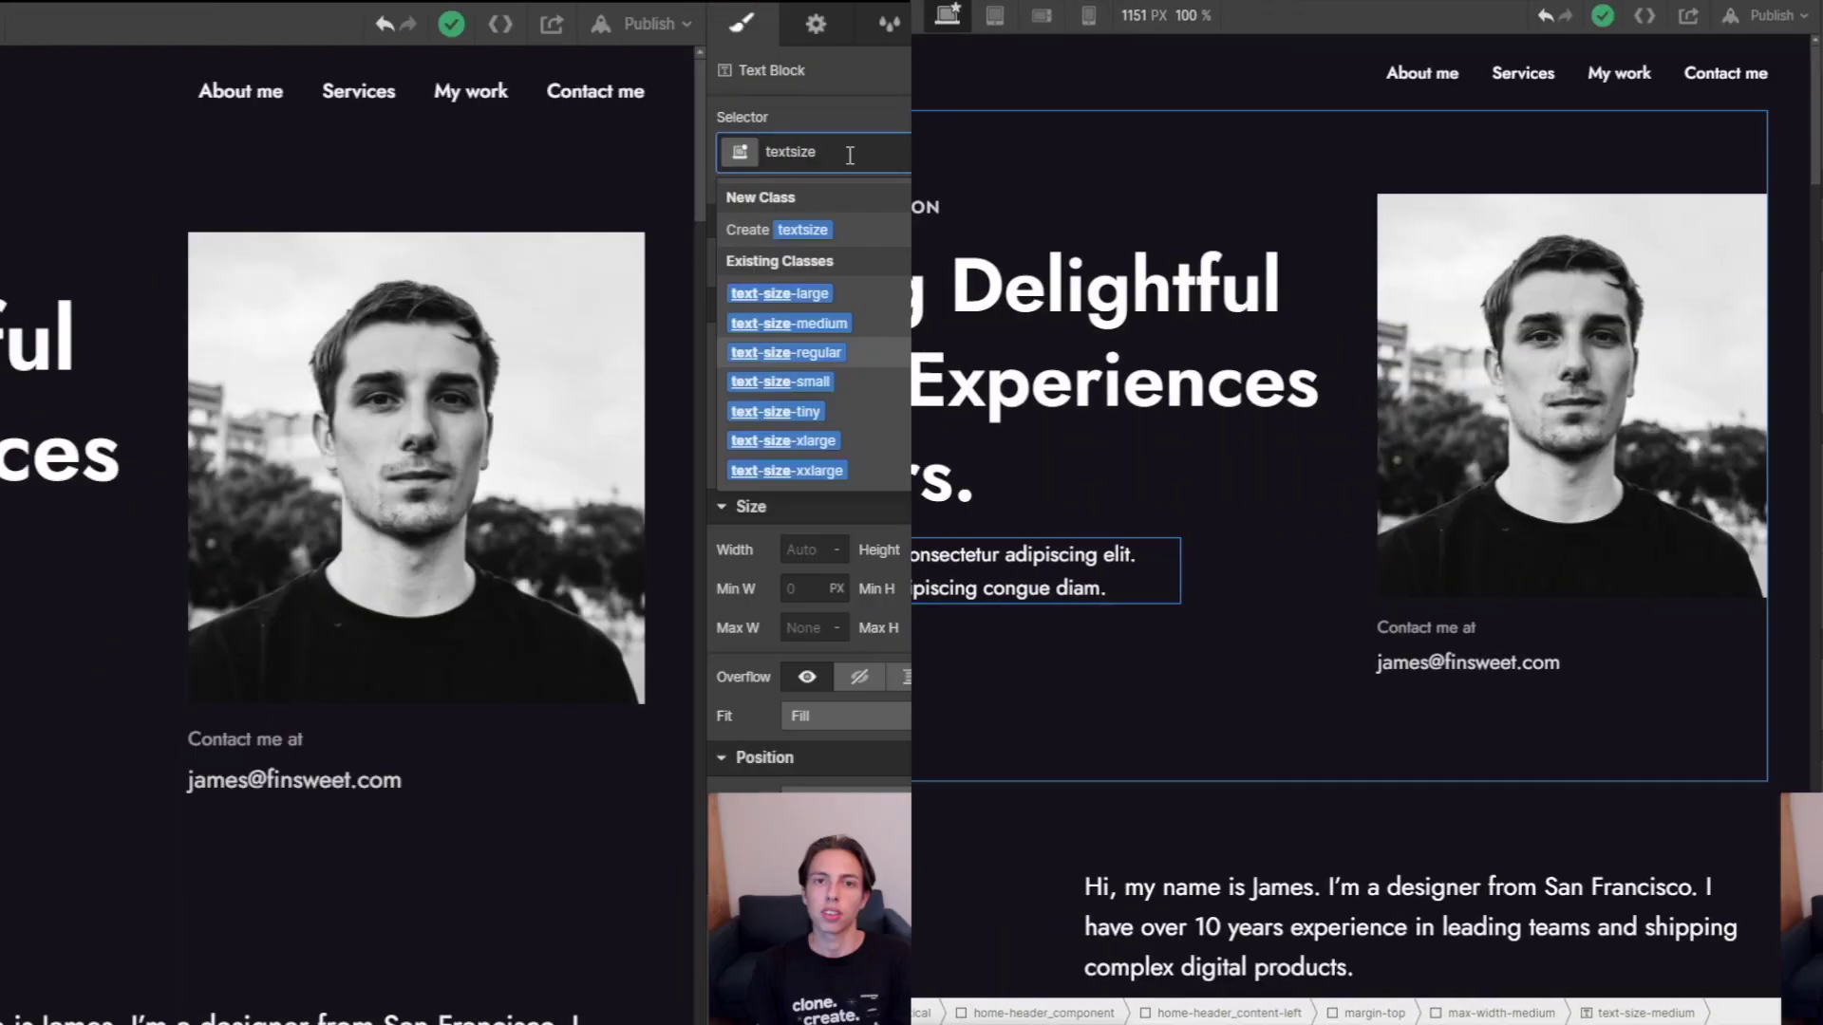
Apply text-size-medium to the hero paragraph.
{"action": "left_click", "coordinate": [1615, 324]}
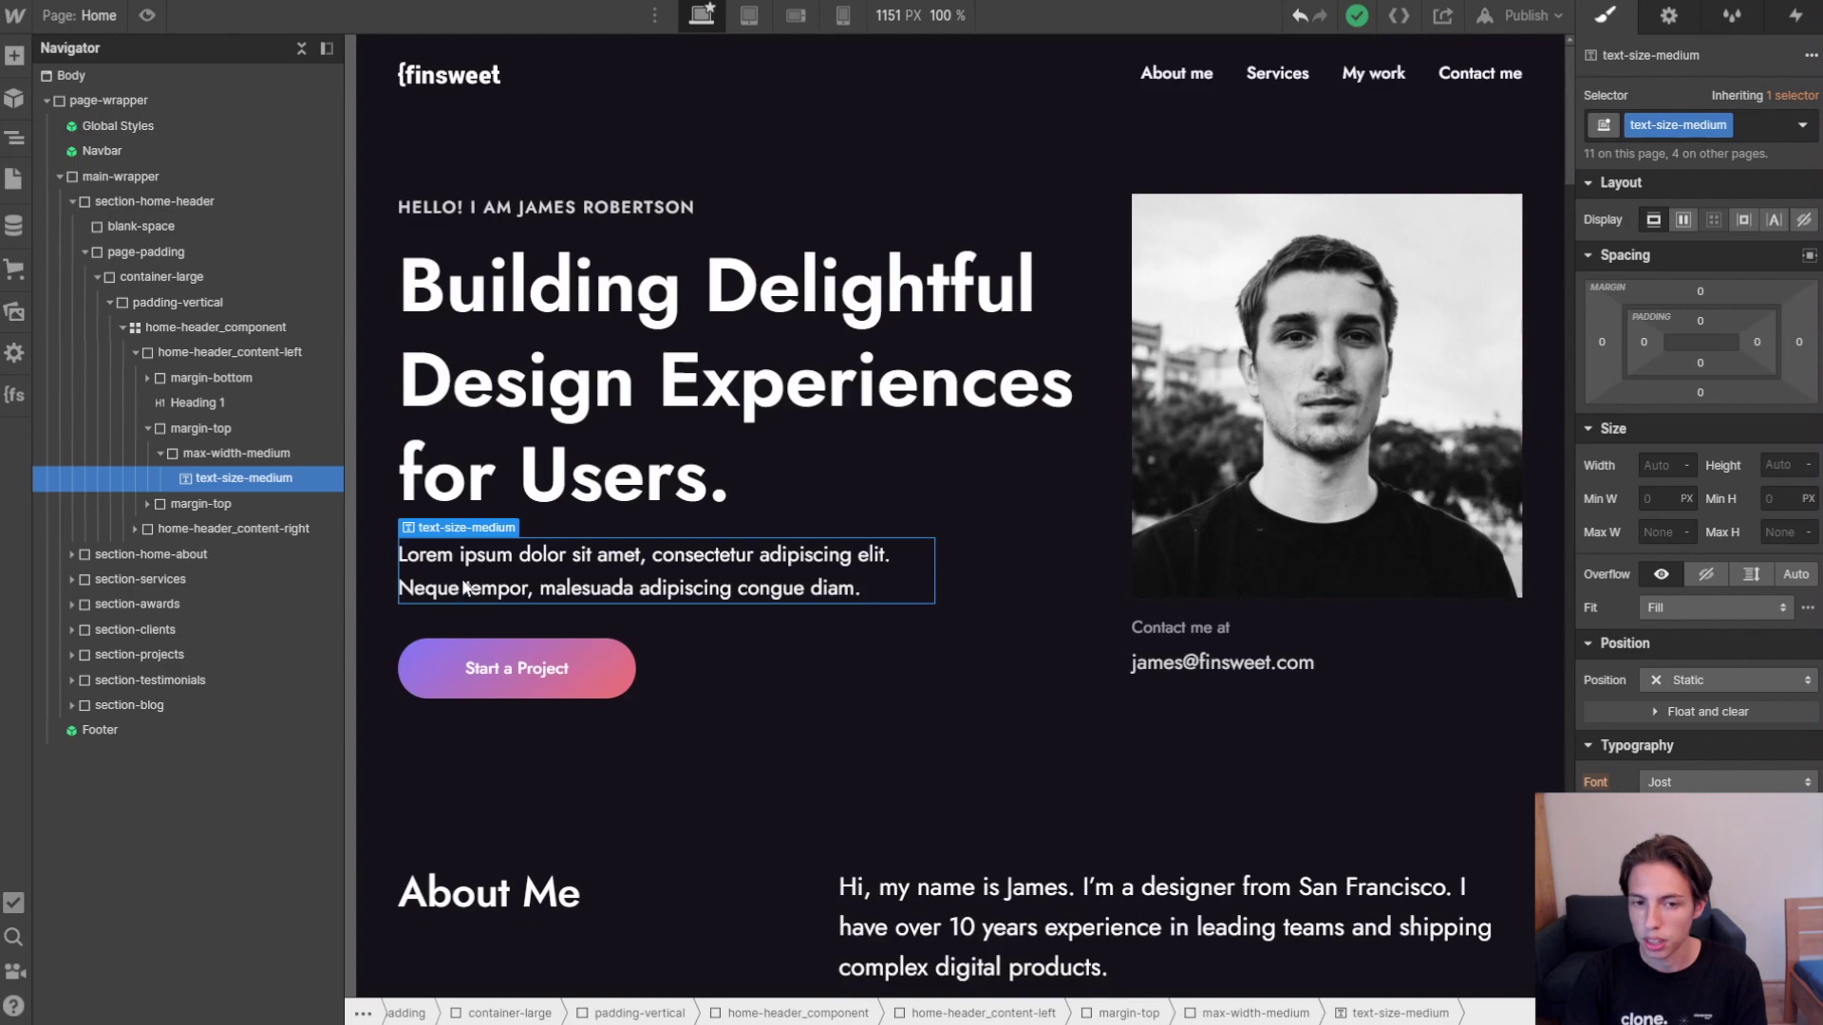
{"action": "left_click", "coordinate": [1673, 124]}
{"action": "key", "text": "Left"}
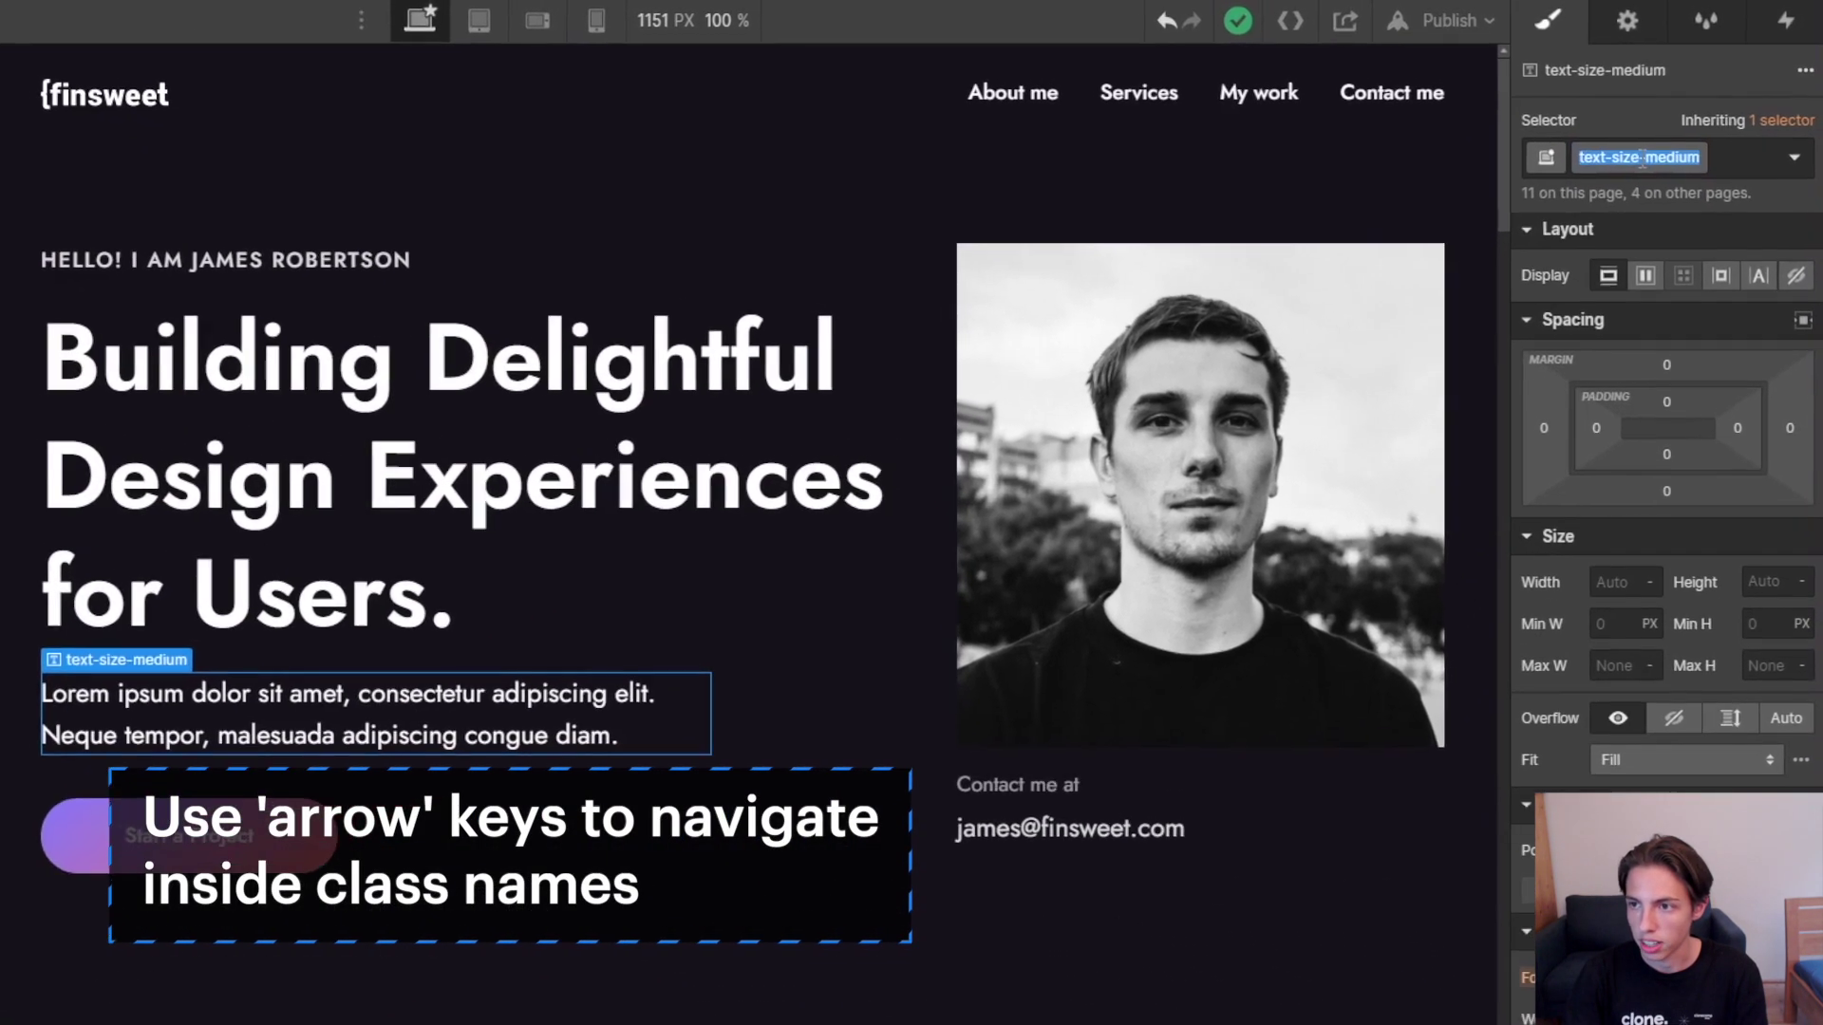
{"action": "left_click", "coordinate": [1796, 198]}
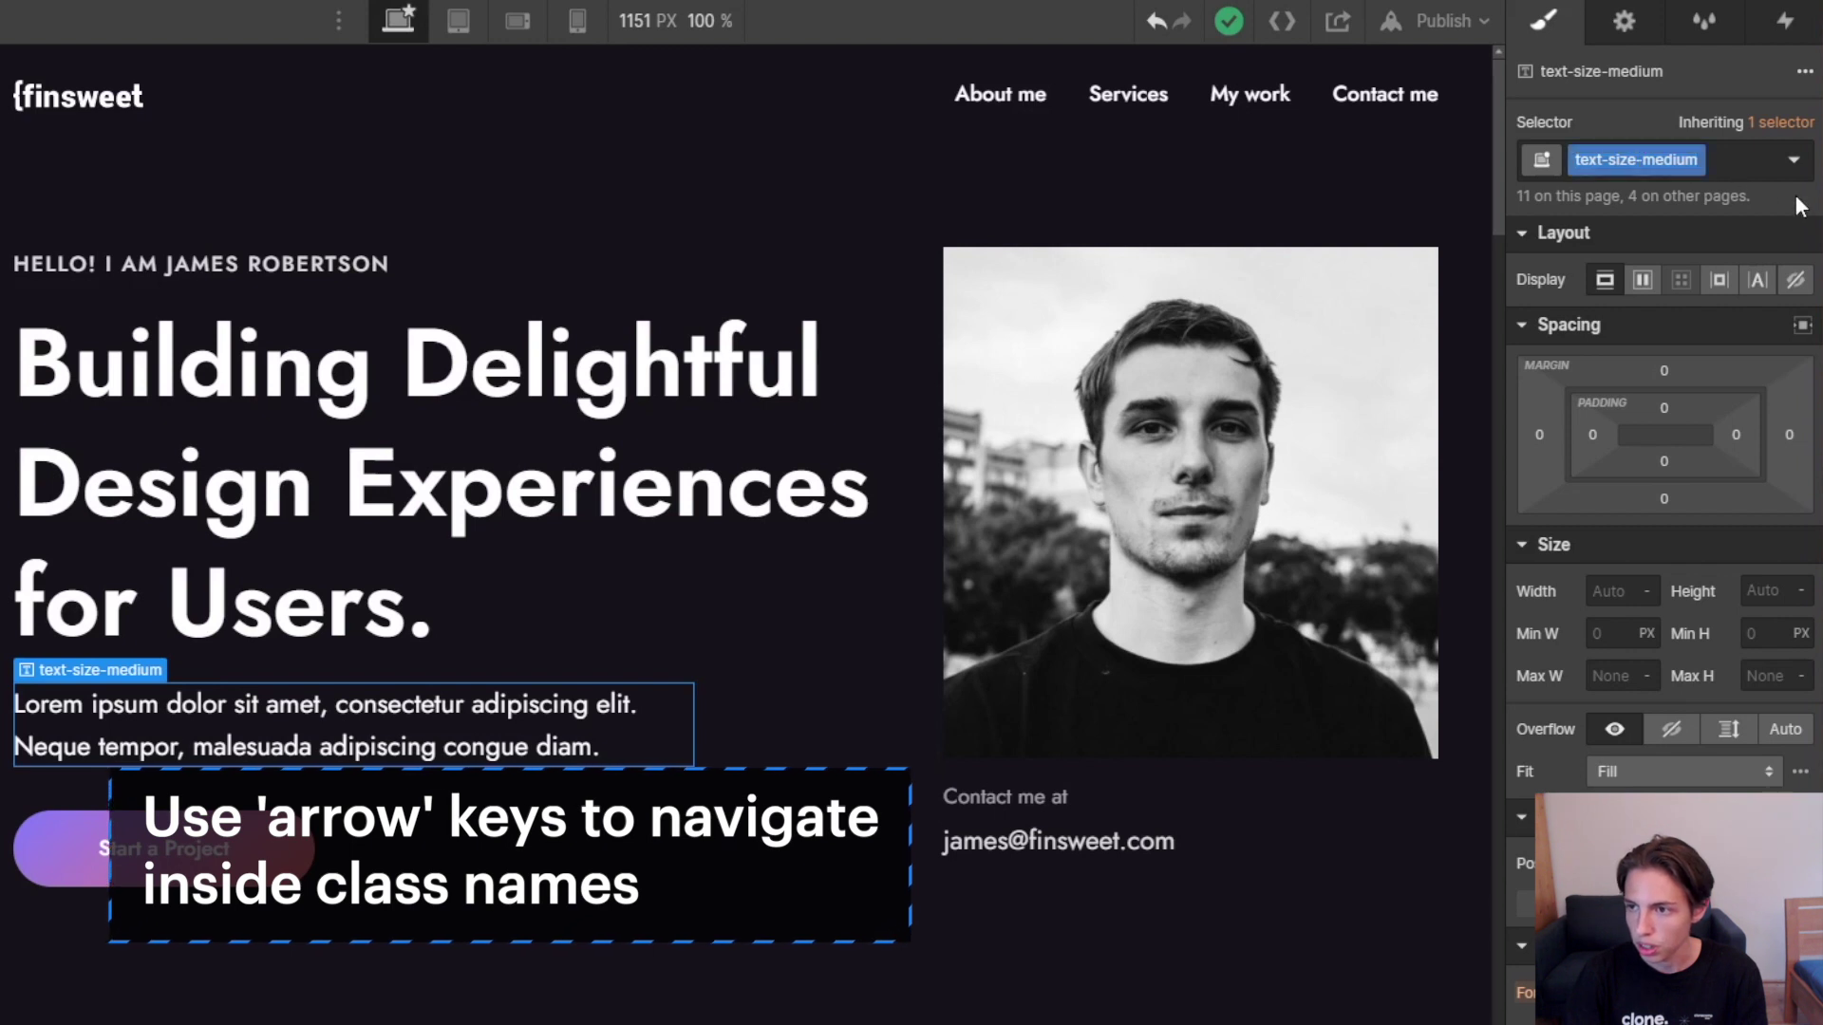
Duplicate the class as 'text-size-medium Copy', abandoning the attempted rename.
{"action": "left_click", "coordinate": [1696, 167]}
{"action": "left_click", "coordinate": [1656, 220]}
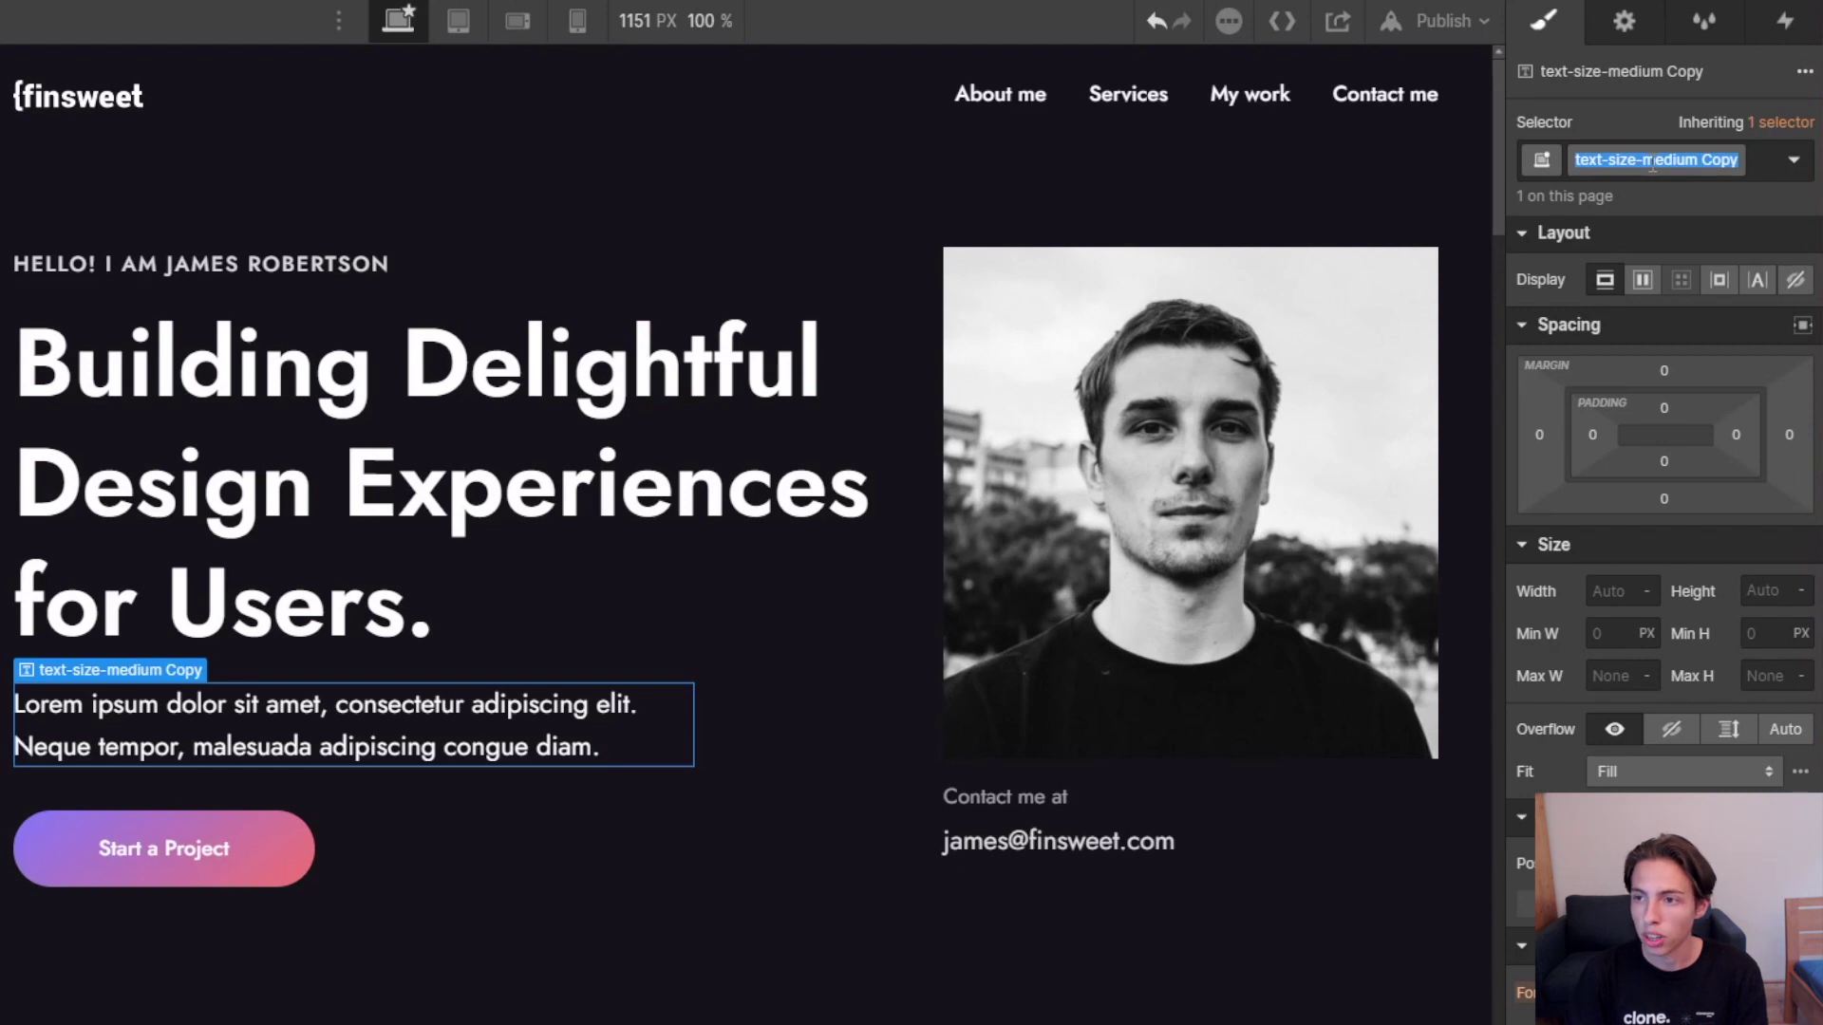
{"action": "key", "text": "Left"}
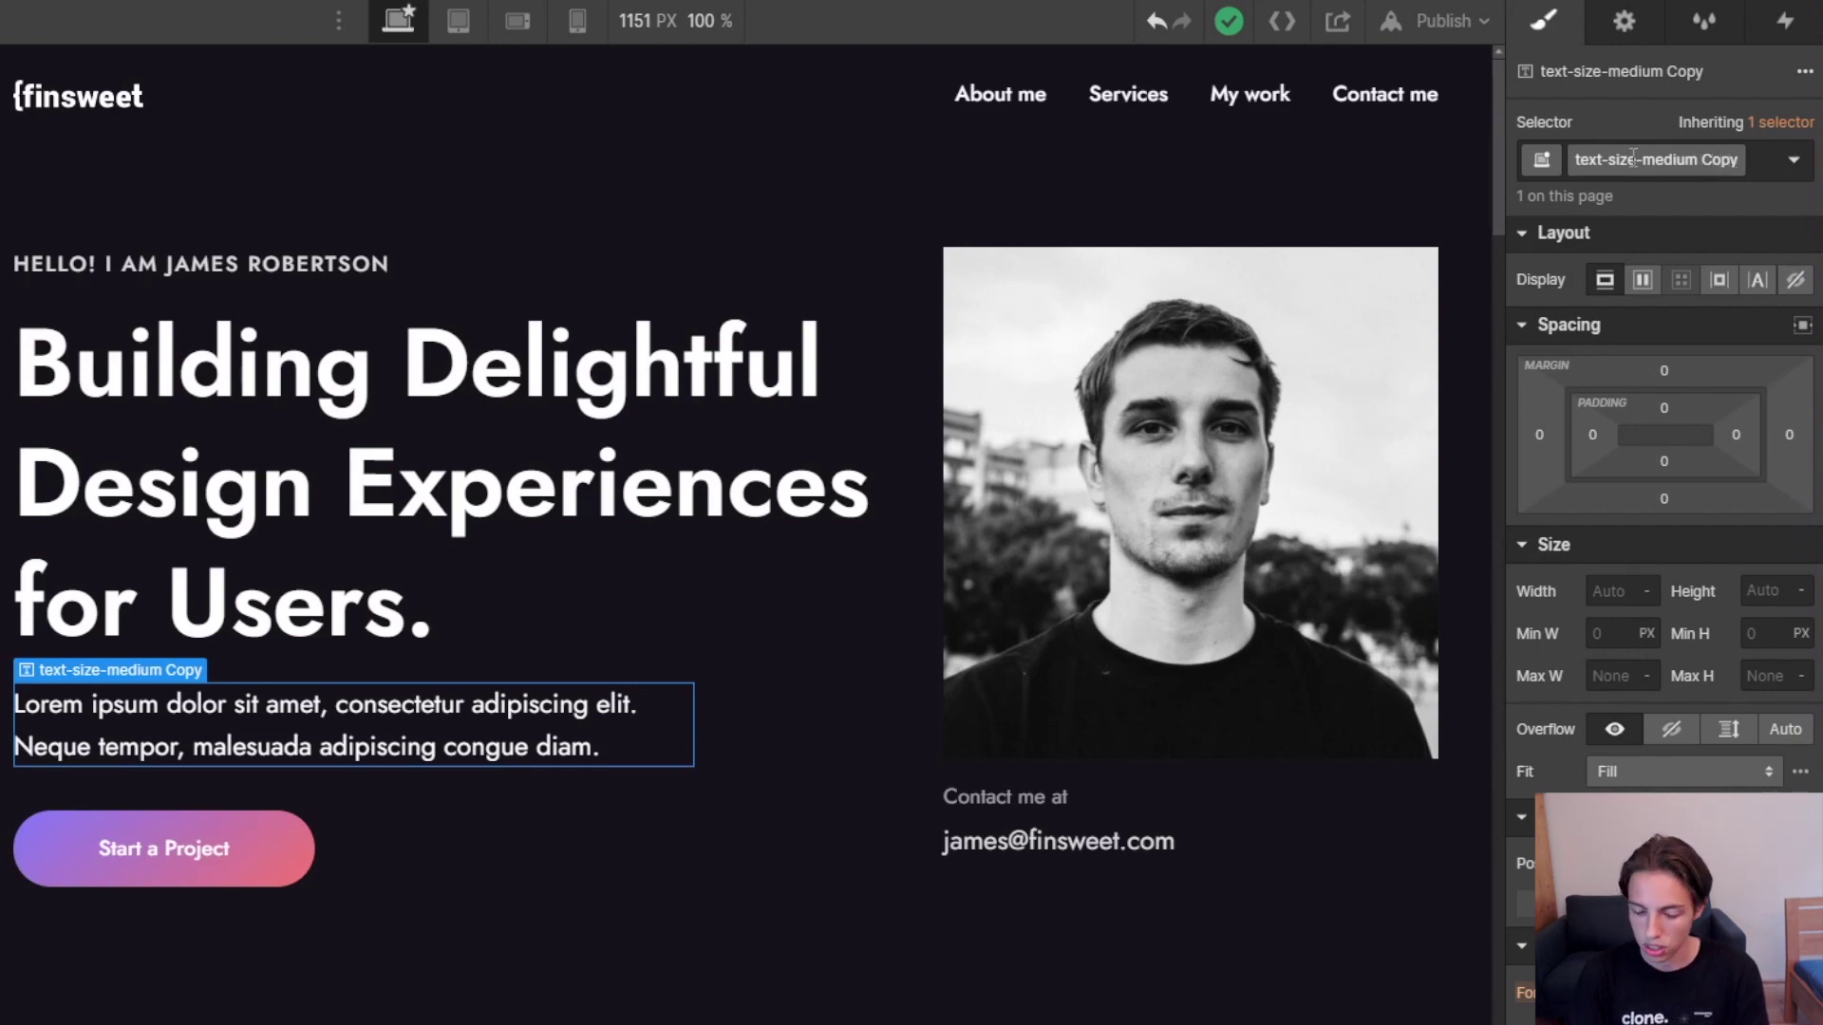
{"action": "key", "text": "BackSpace"}
{"action": "key", "text": "BackSpace"}
{"action": "key", "text": "BackSpace"}
{"action": "key", "text": "BackSpace"}
{"action": "key", "text": "BackSpace"}
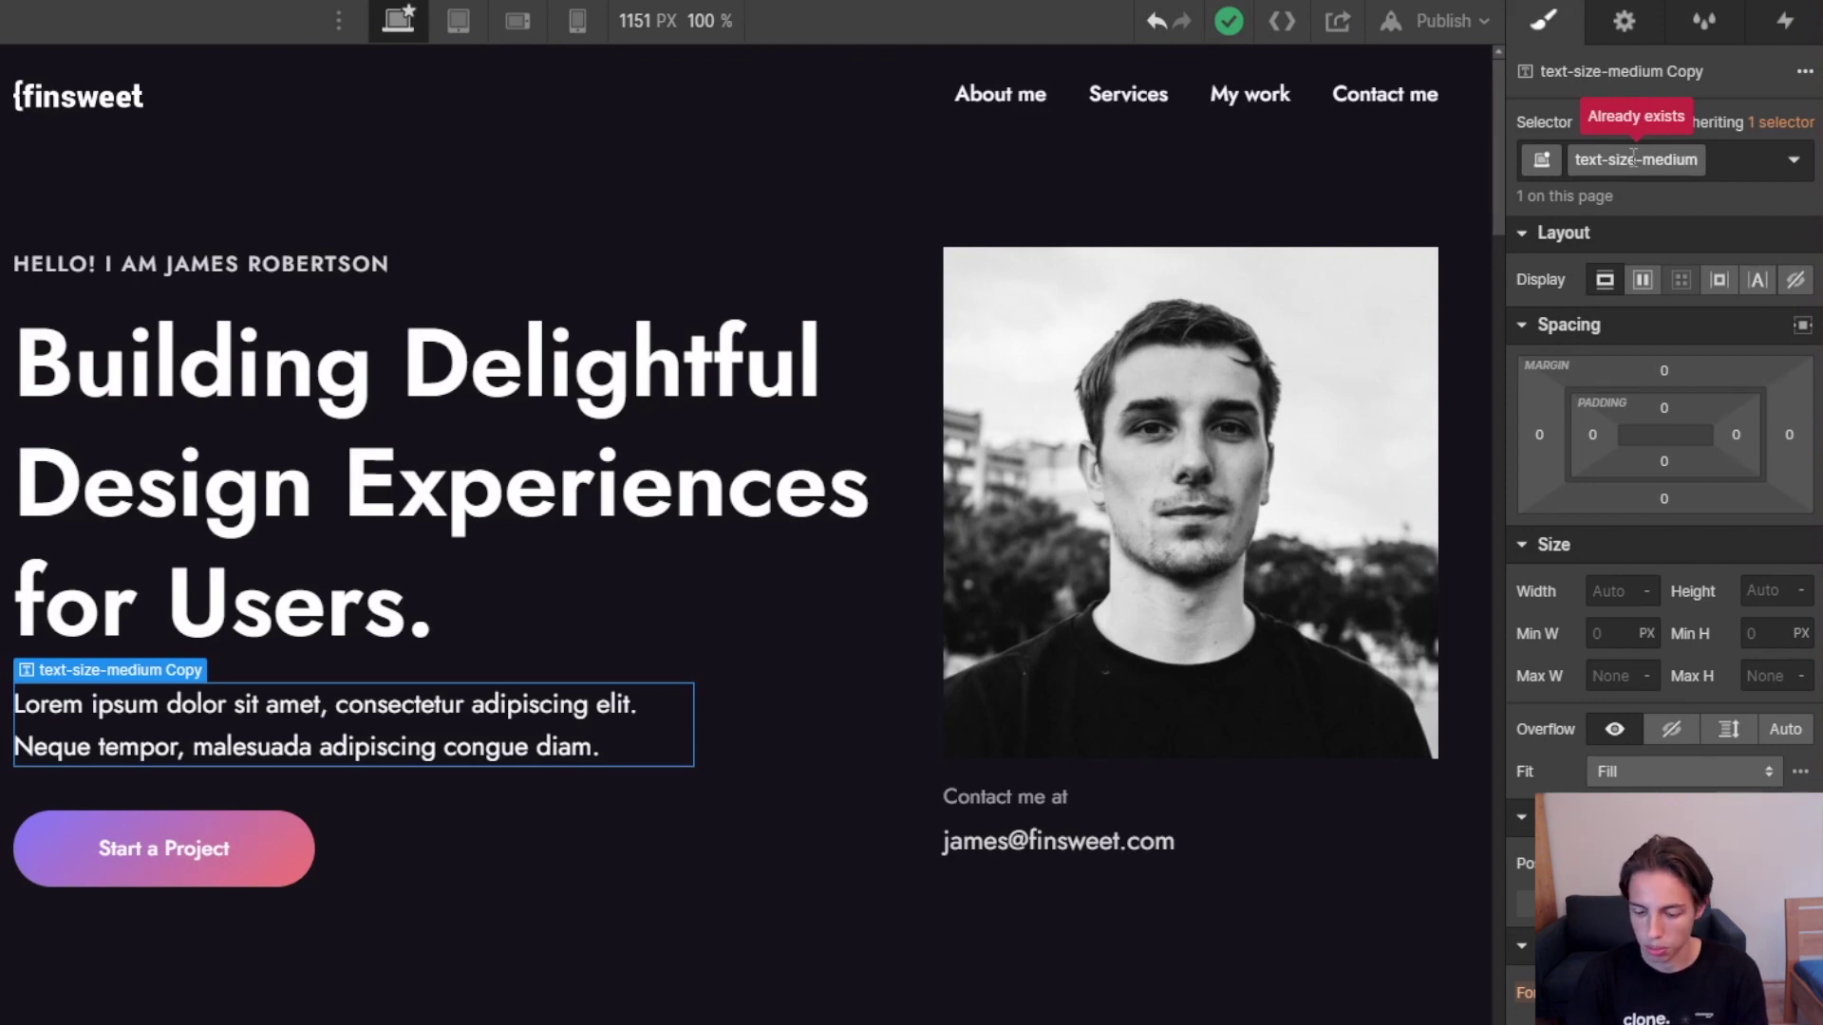
{"action": "key", "text": "Escape"}
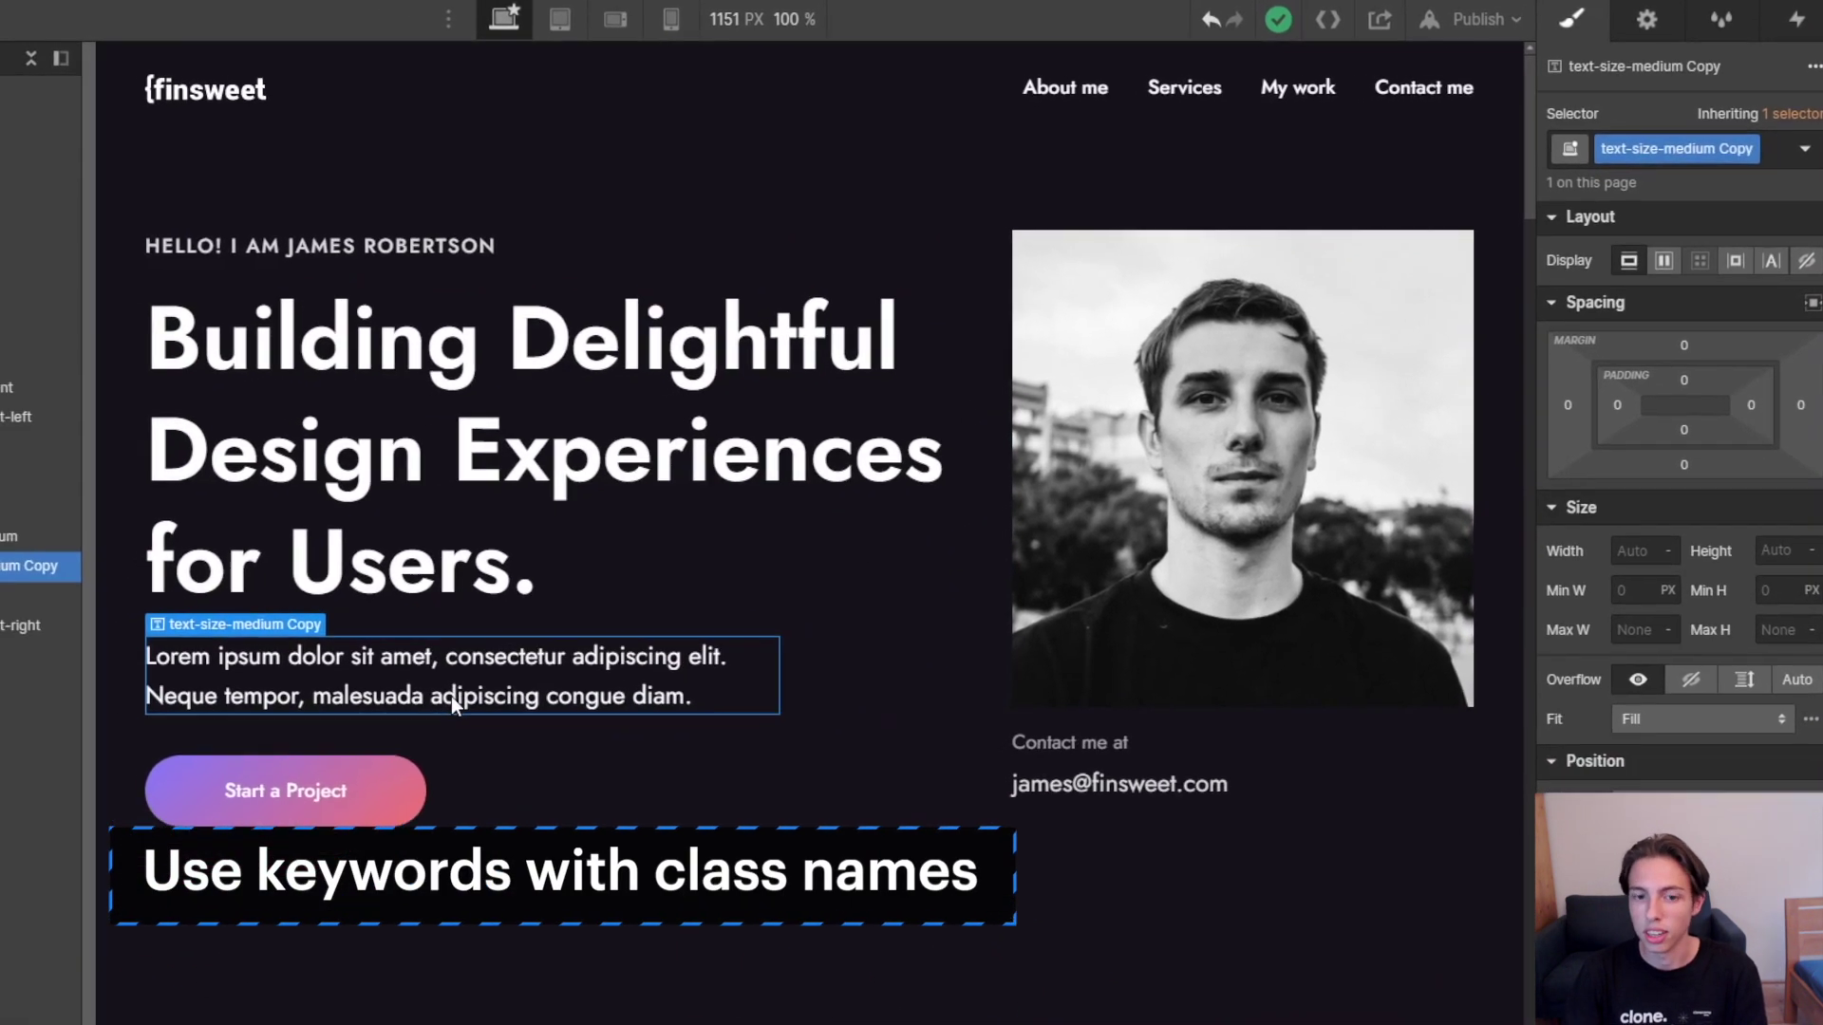
Remove the text-size-medium Copy class from the hero paragraph.
{"action": "key", "text": "ctrl+Return"}
{"action": "key", "text": "BackSpace"}
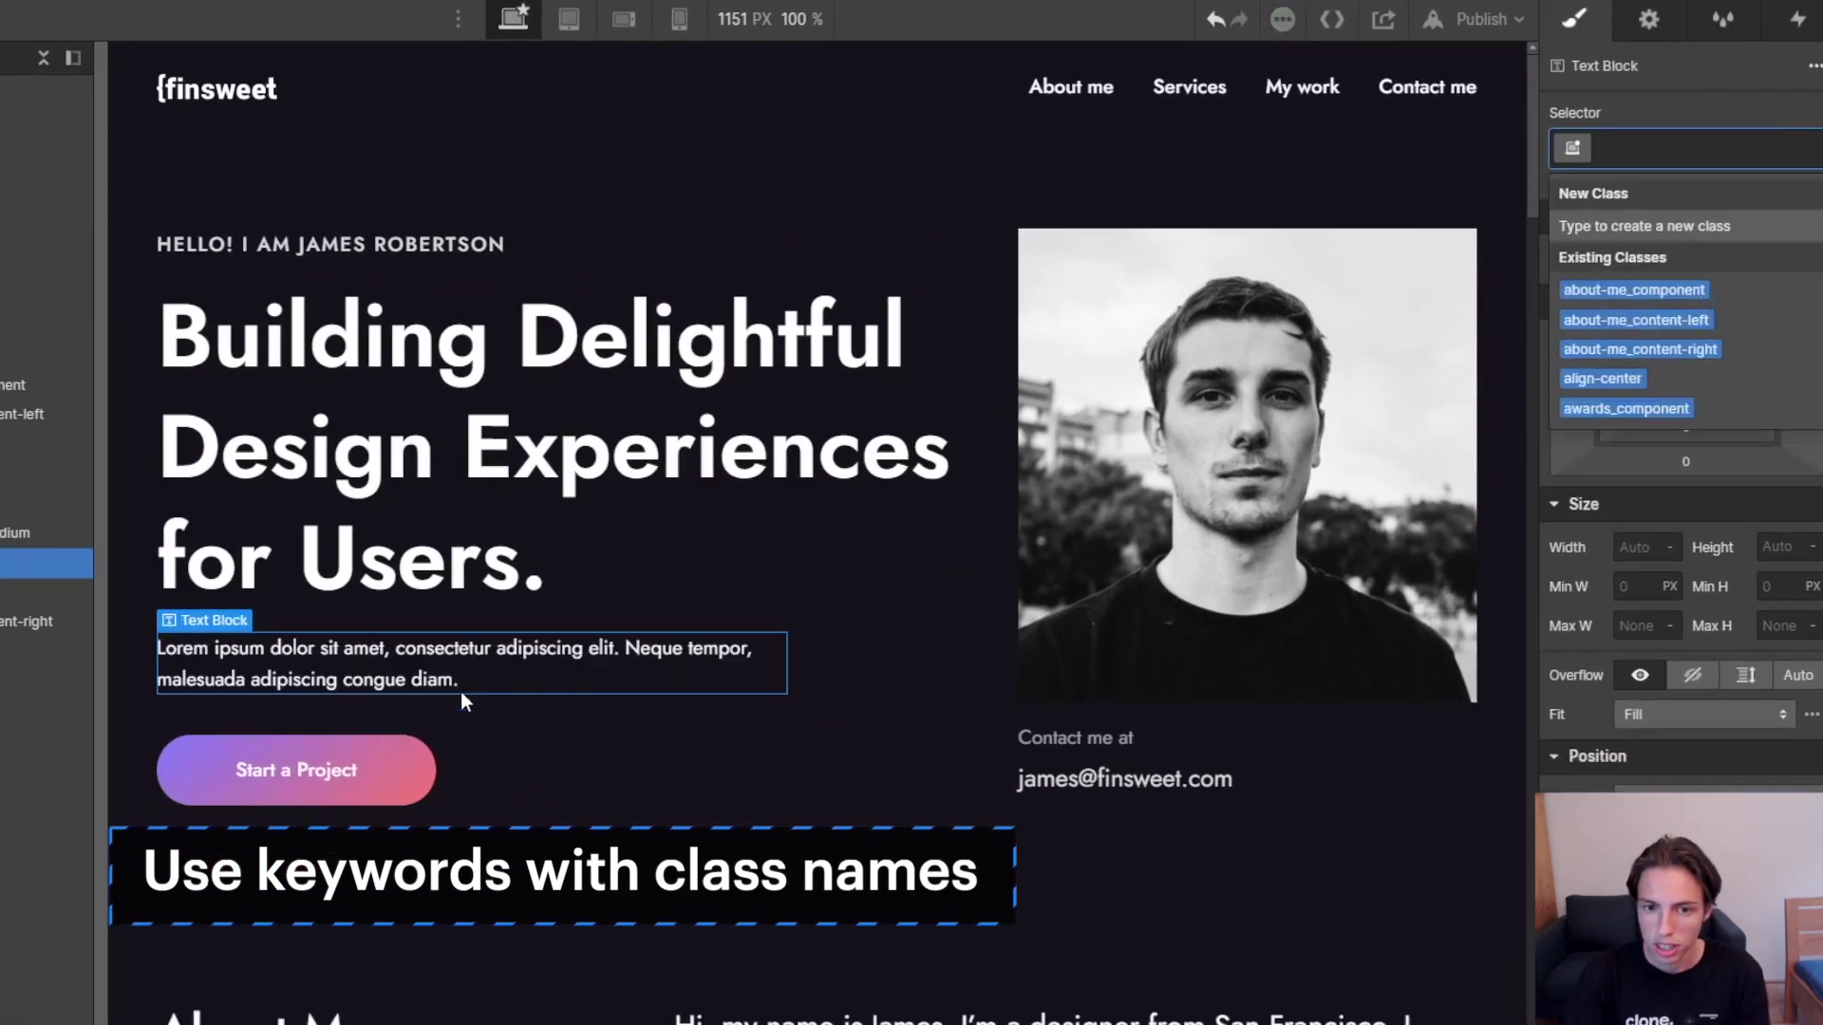
{"action": "key", "text": "Escape"}
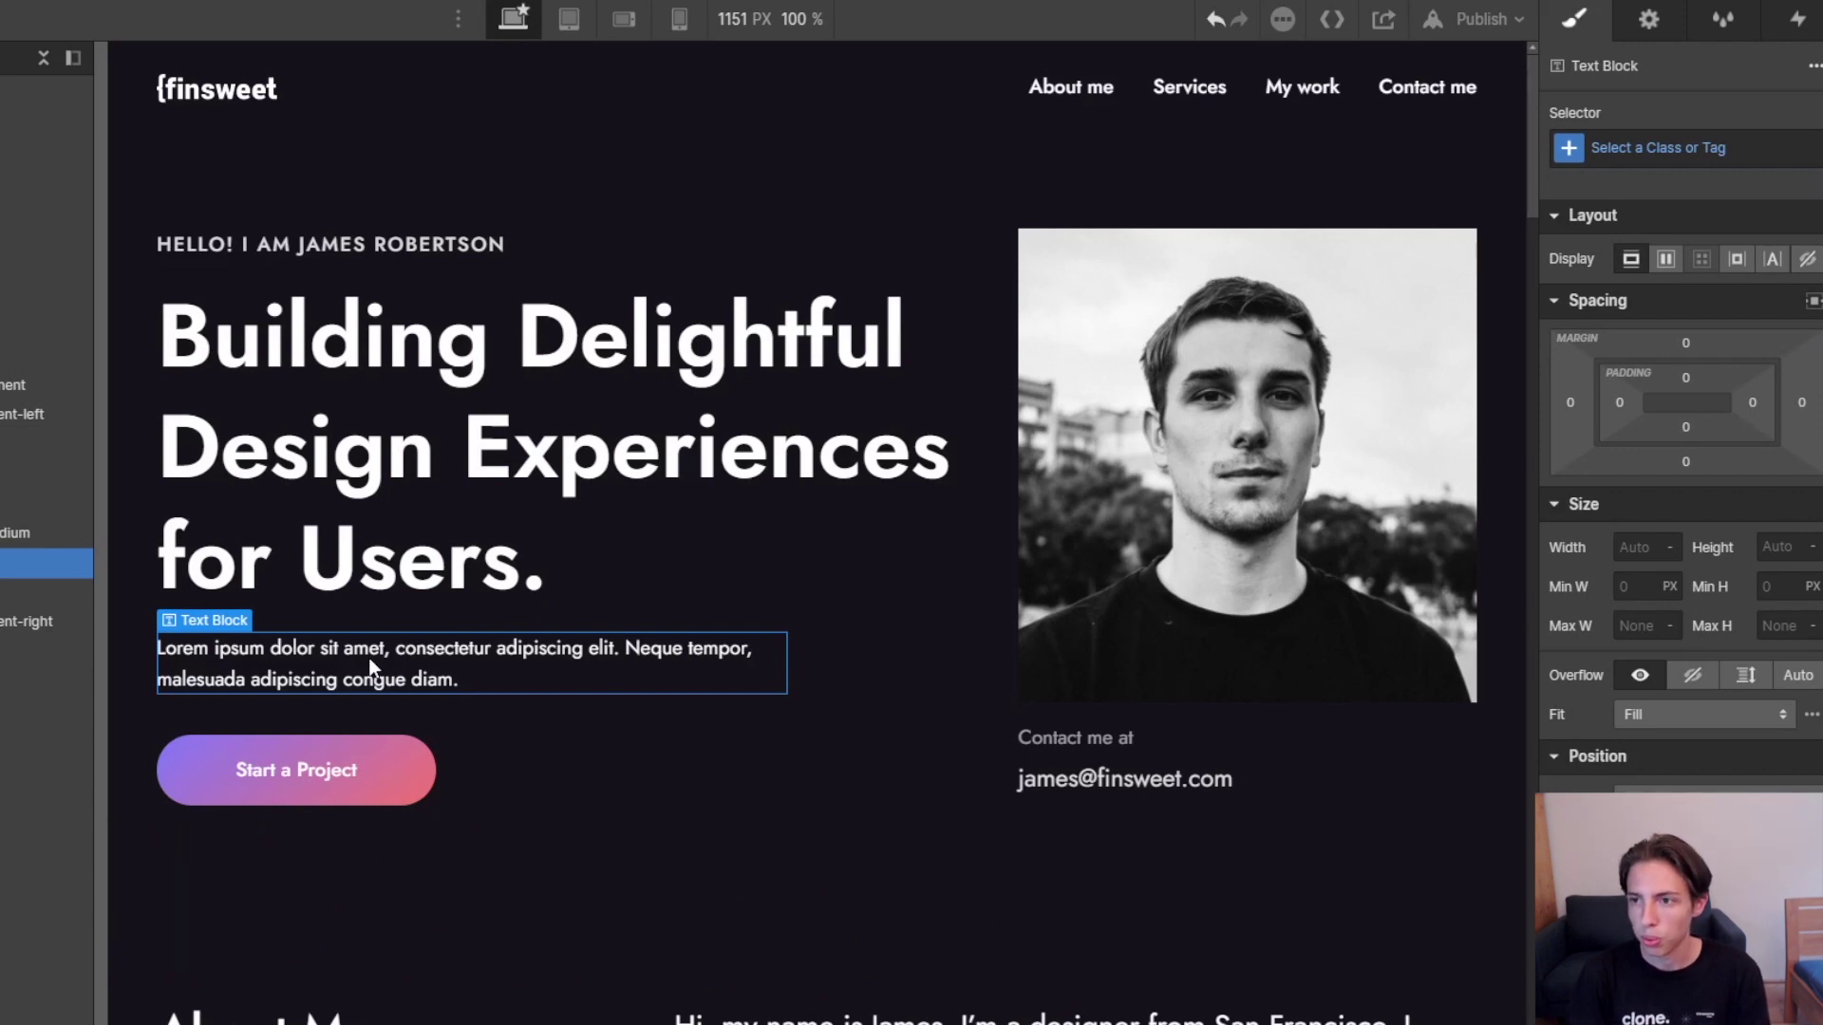
Apply text-style-strikethrough via a 'strik' search, then select the parent home-header_content-left.
{"action": "key", "text": "ctrl+Return"}
{"action": "type", "text": "text"}
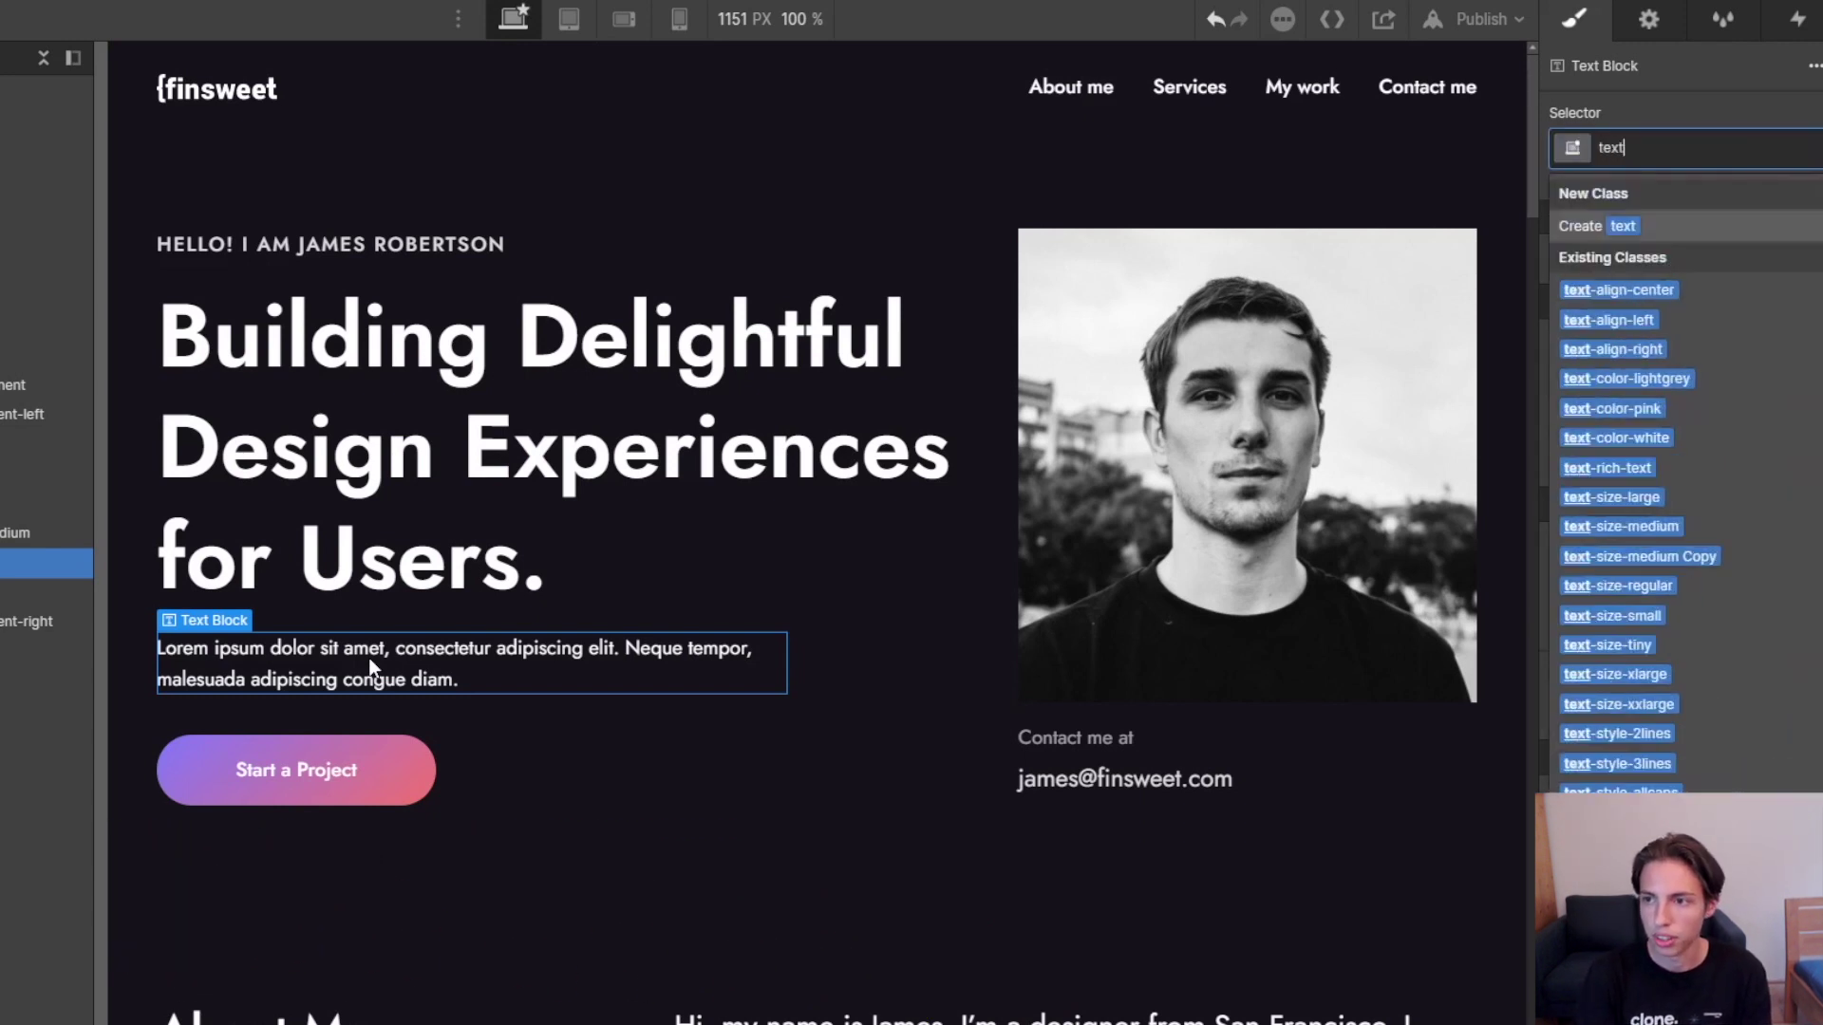
{"action": "type", "text": "-"}
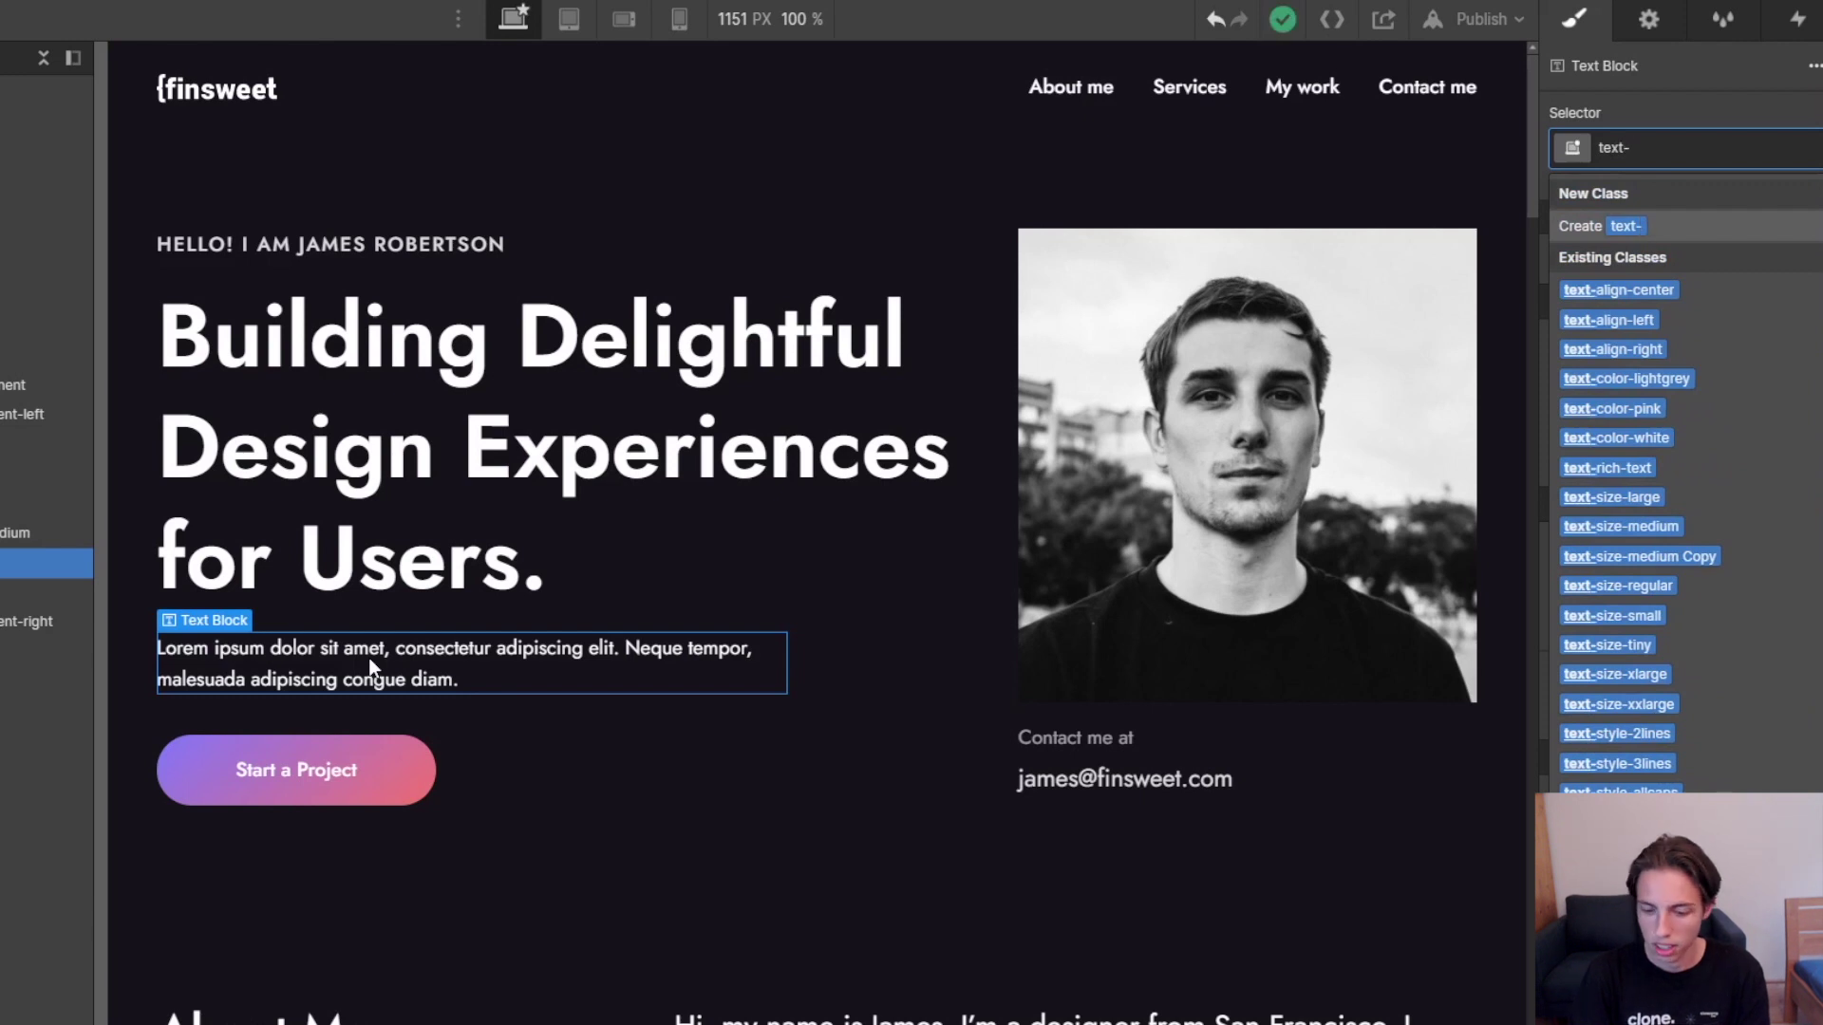
{"action": "type", "text": "style-strike"}
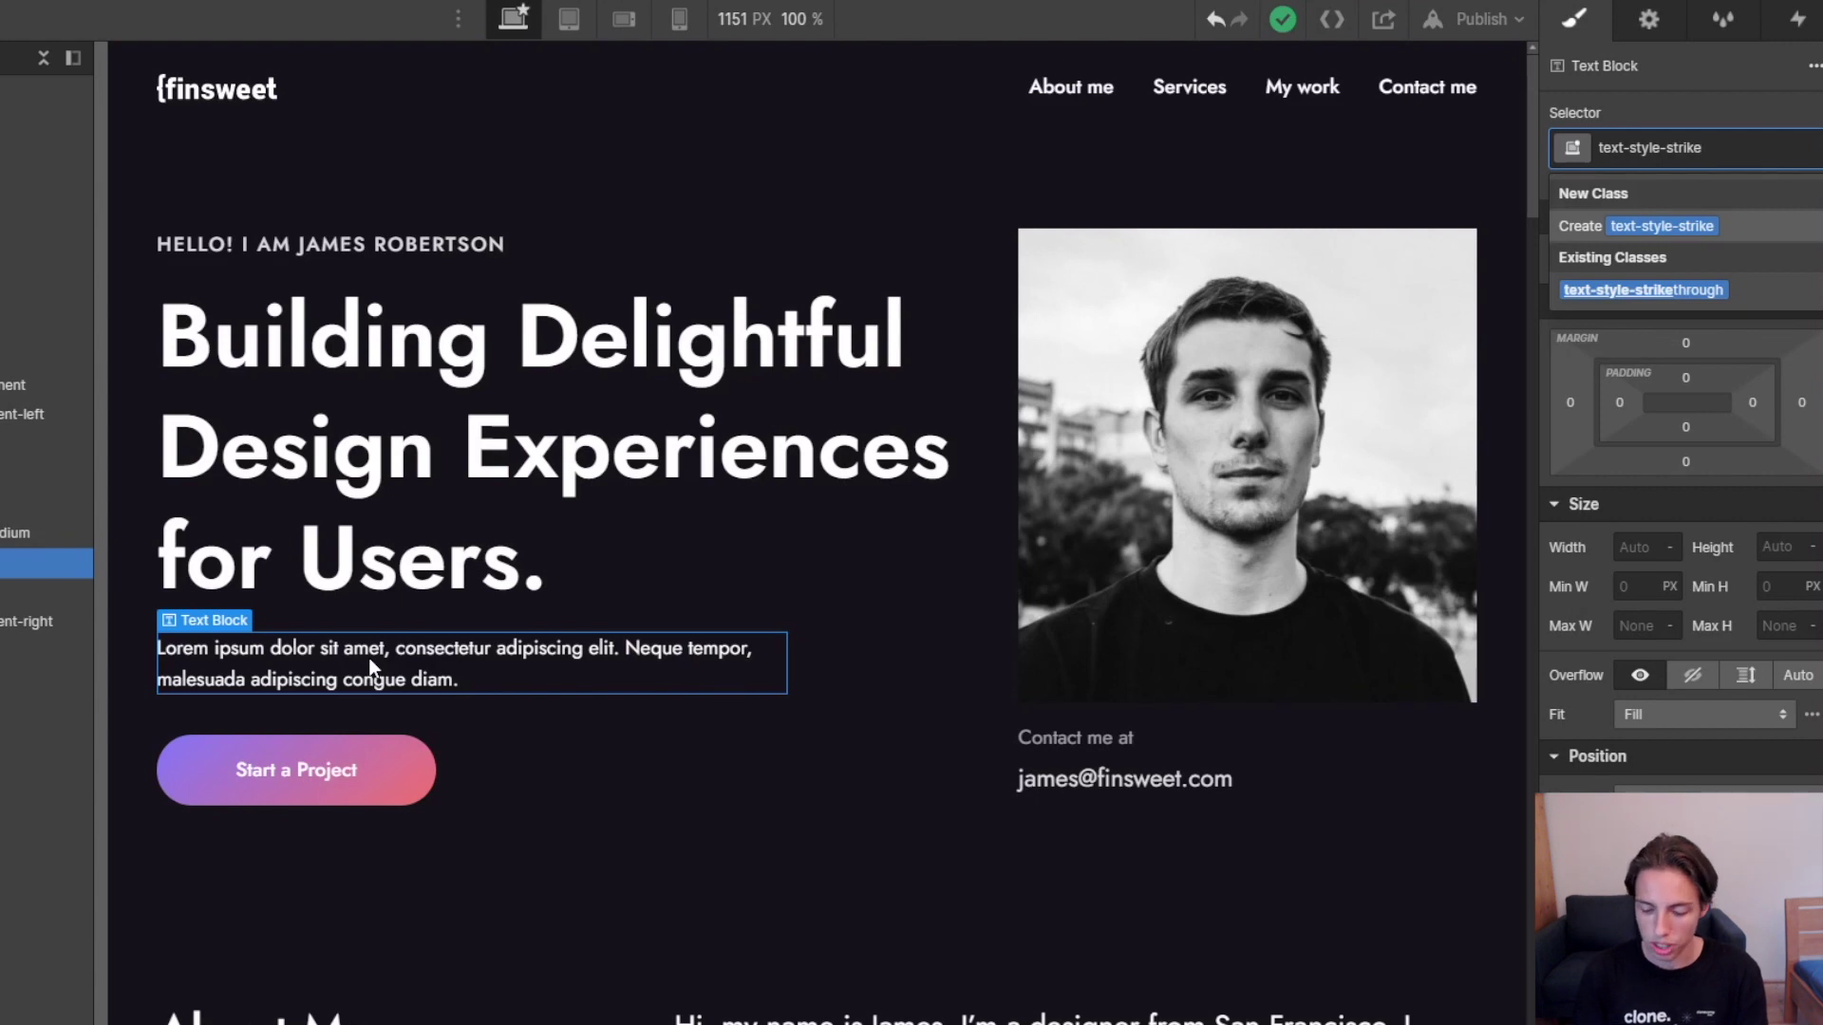
{"action": "key", "text": "BackSpace"}
{"action": "key", "text": "BackSpace"}
{"action": "key", "text": "BackSpace"}
{"action": "key", "text": "BackSpace"}
{"action": "key", "text": "BackSpace"}
{"action": "key", "text": "BackSpace"}
{"action": "key", "text": "BackSpace"}
{"action": "key", "text": "BackSpace"}
{"action": "key", "text": "BackSpace"}
{"action": "key", "text": "BackSpace"}
{"action": "key", "text": "BackSpace"}
{"action": "key", "text": "BackSpace"}
{"action": "key", "text": "BackSpace"}
{"action": "key", "text": "BackSpace"}
{"action": "key", "text": "BackSpace"}
{"action": "key", "text": "BackSpace"}
{"action": "key", "text": "BackSpace"}
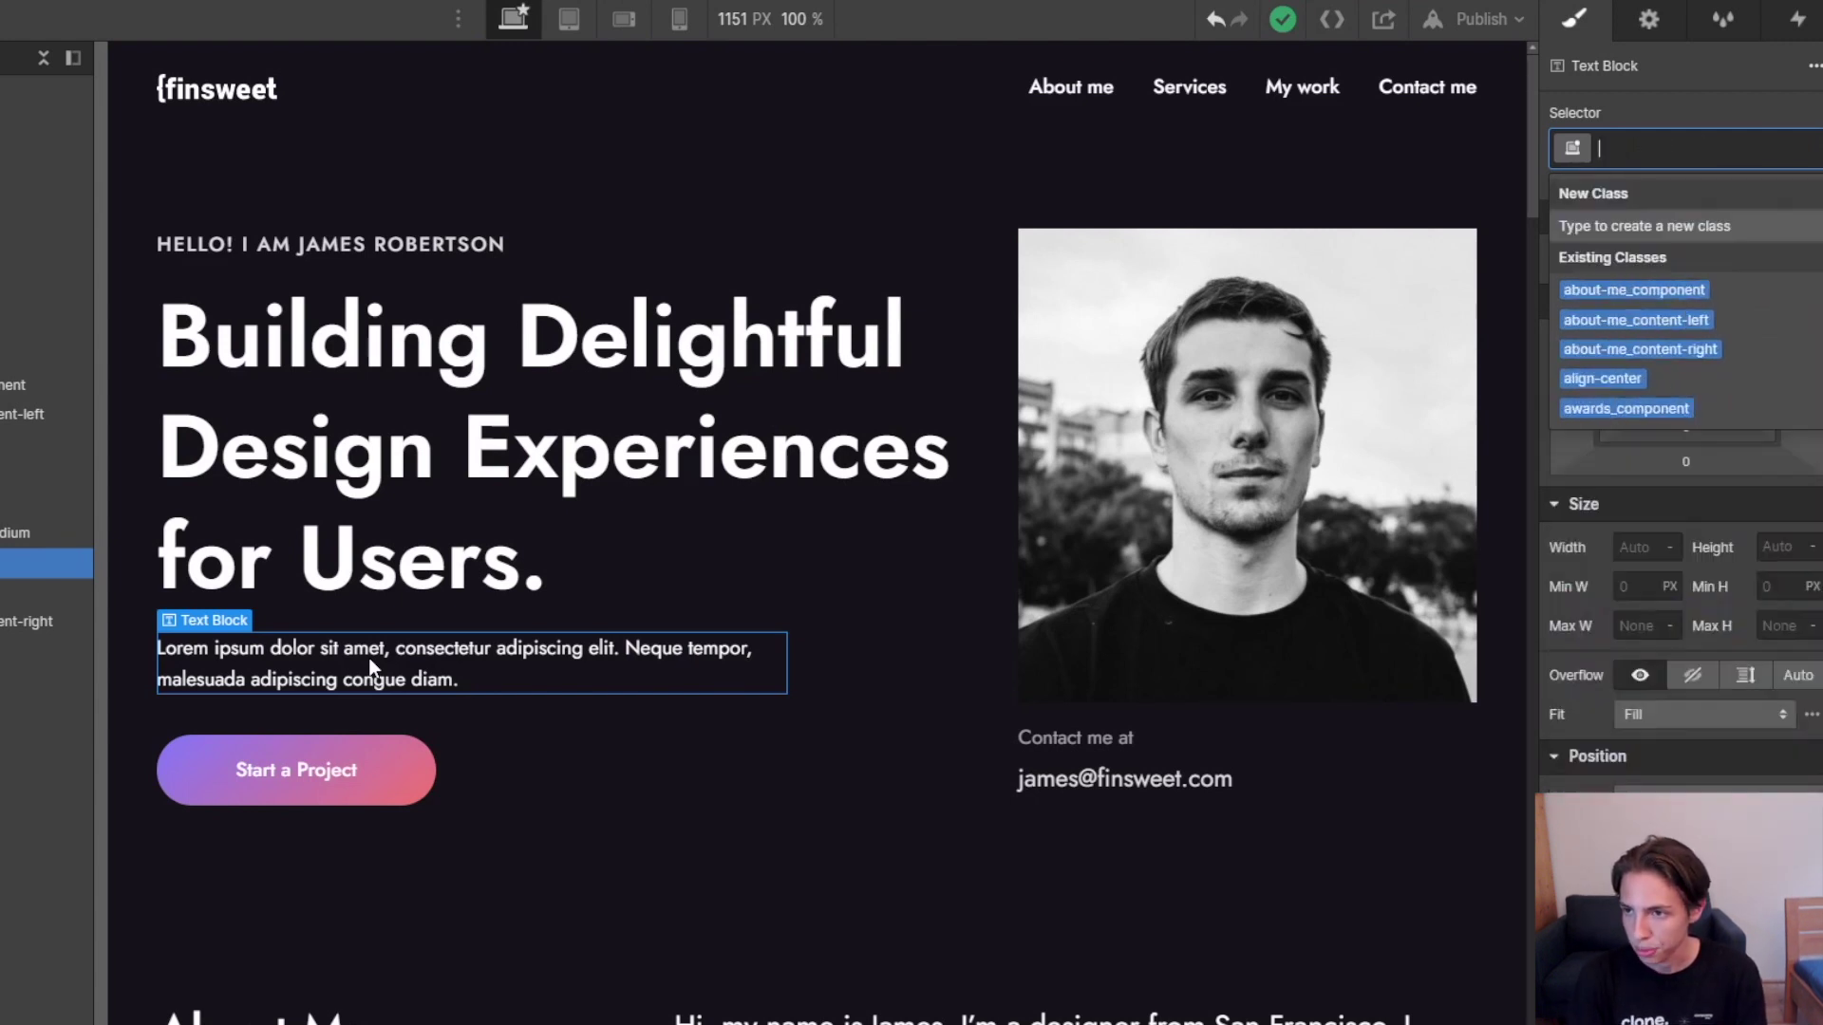
{"action": "type", "text": "strike"}
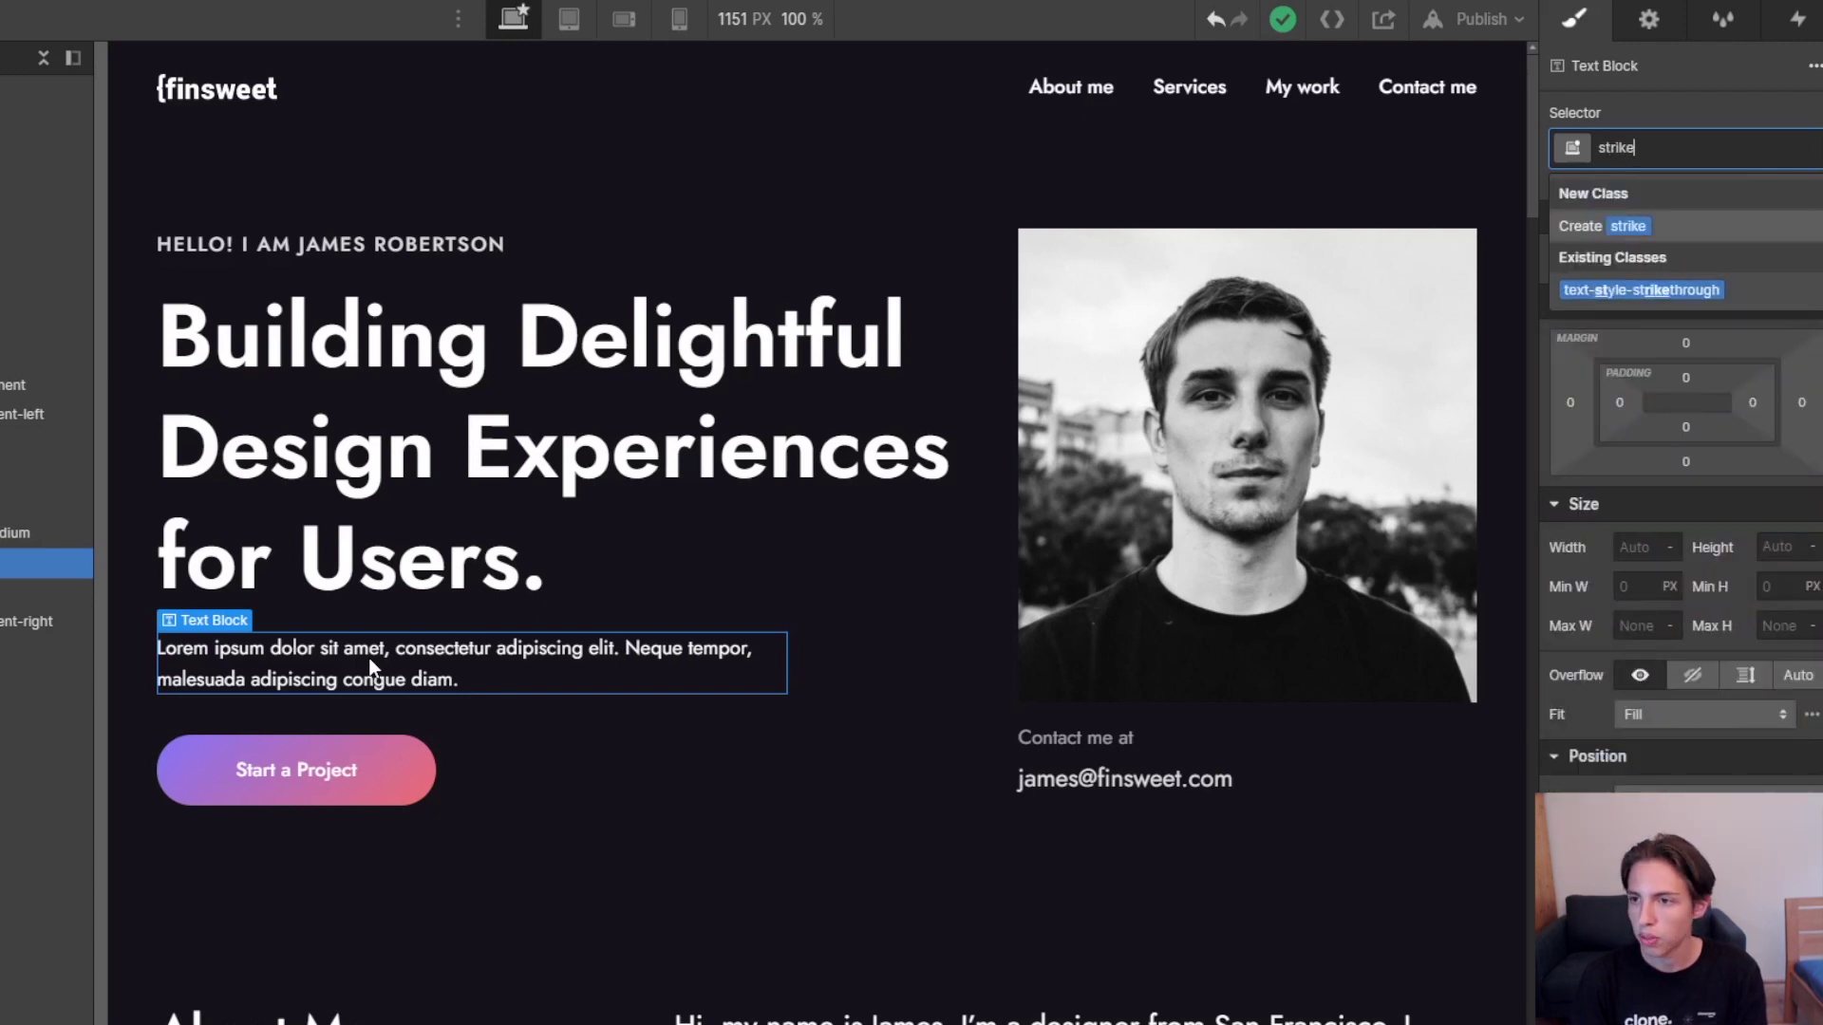
{"action": "key", "text": "BackSpace"}
{"action": "key", "text": "BackSpace"}
{"action": "key", "text": "BackSpace"}
{"action": "type", "text": "i"}
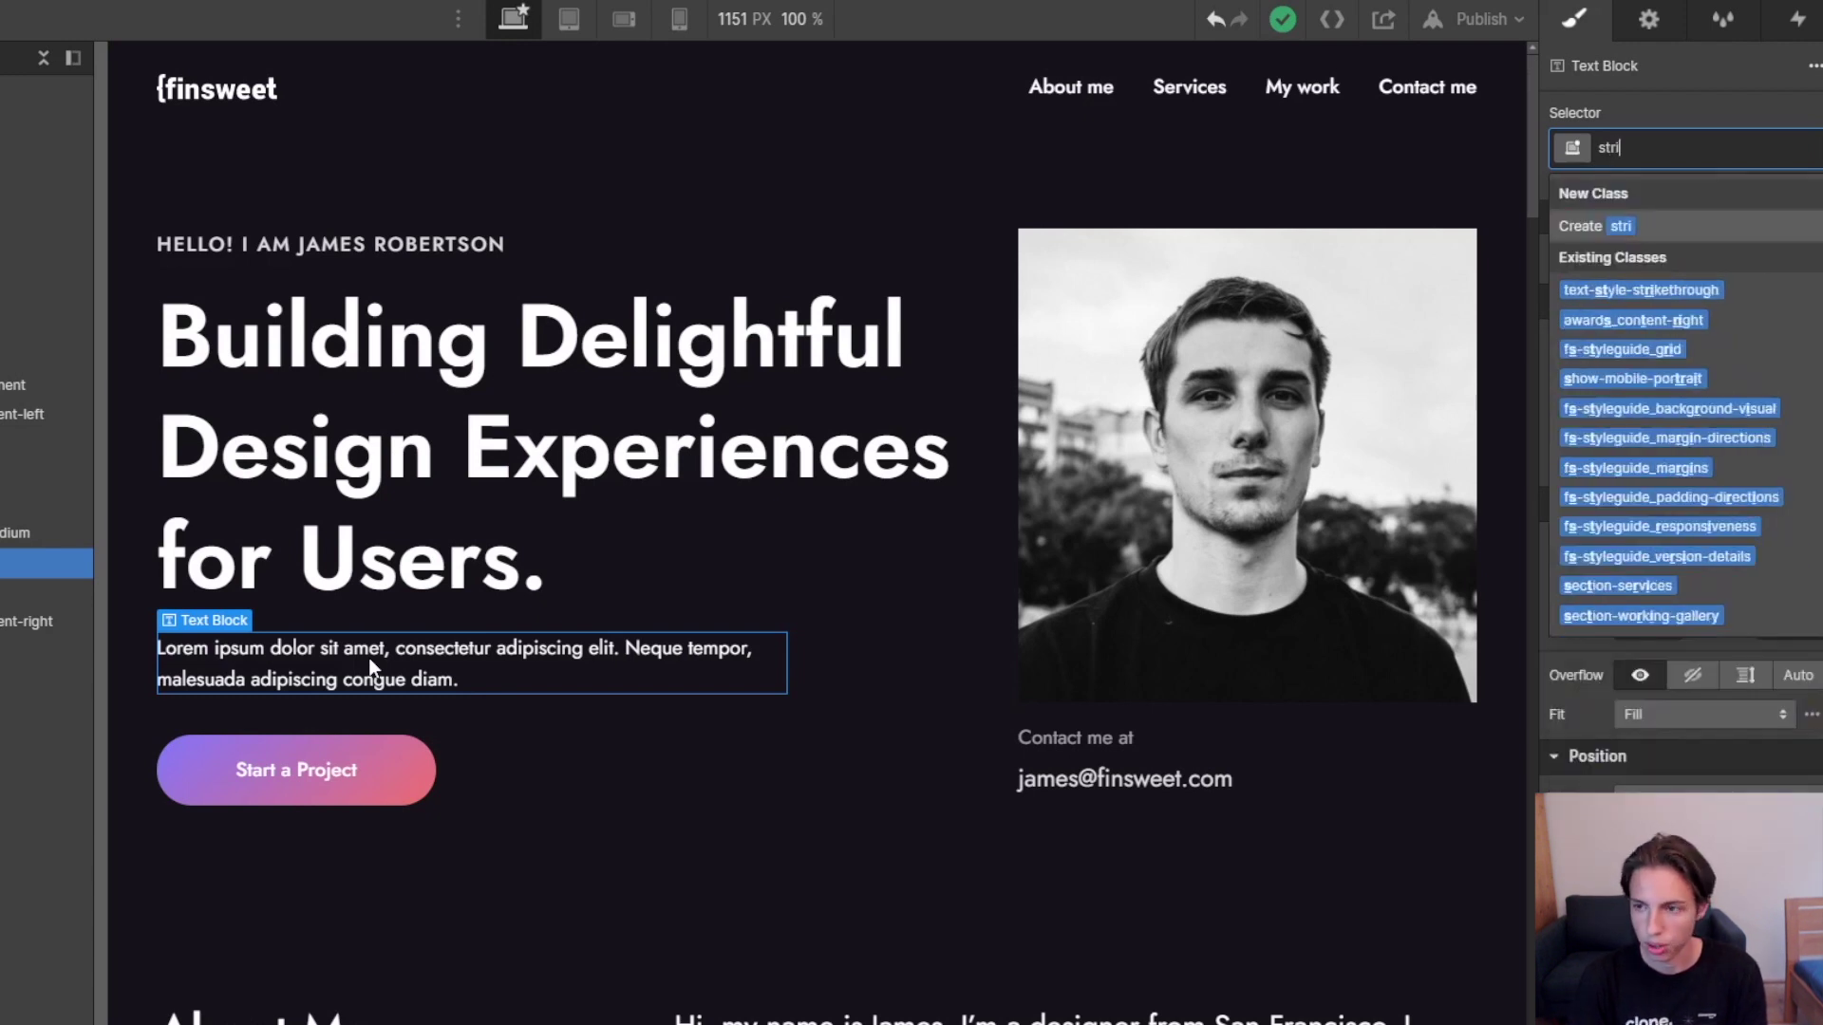
{"action": "type", "text": "k"}
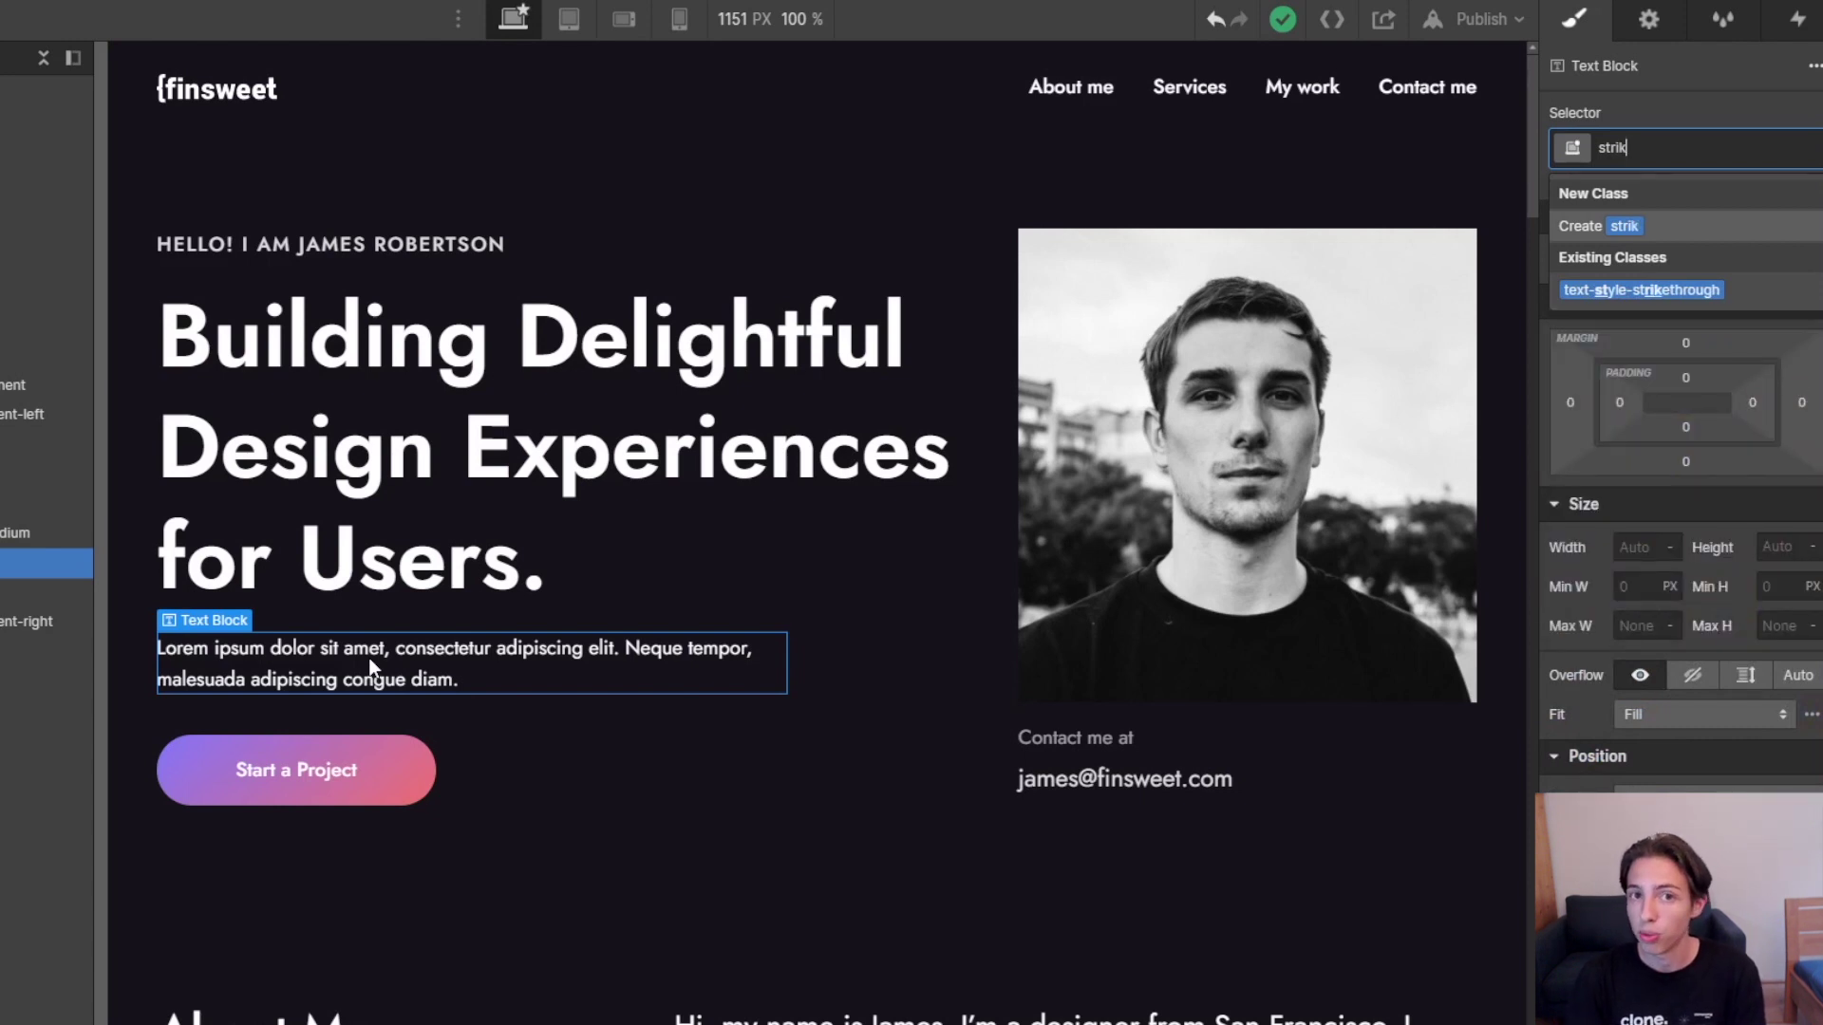
{"action": "key", "text": "Down"}
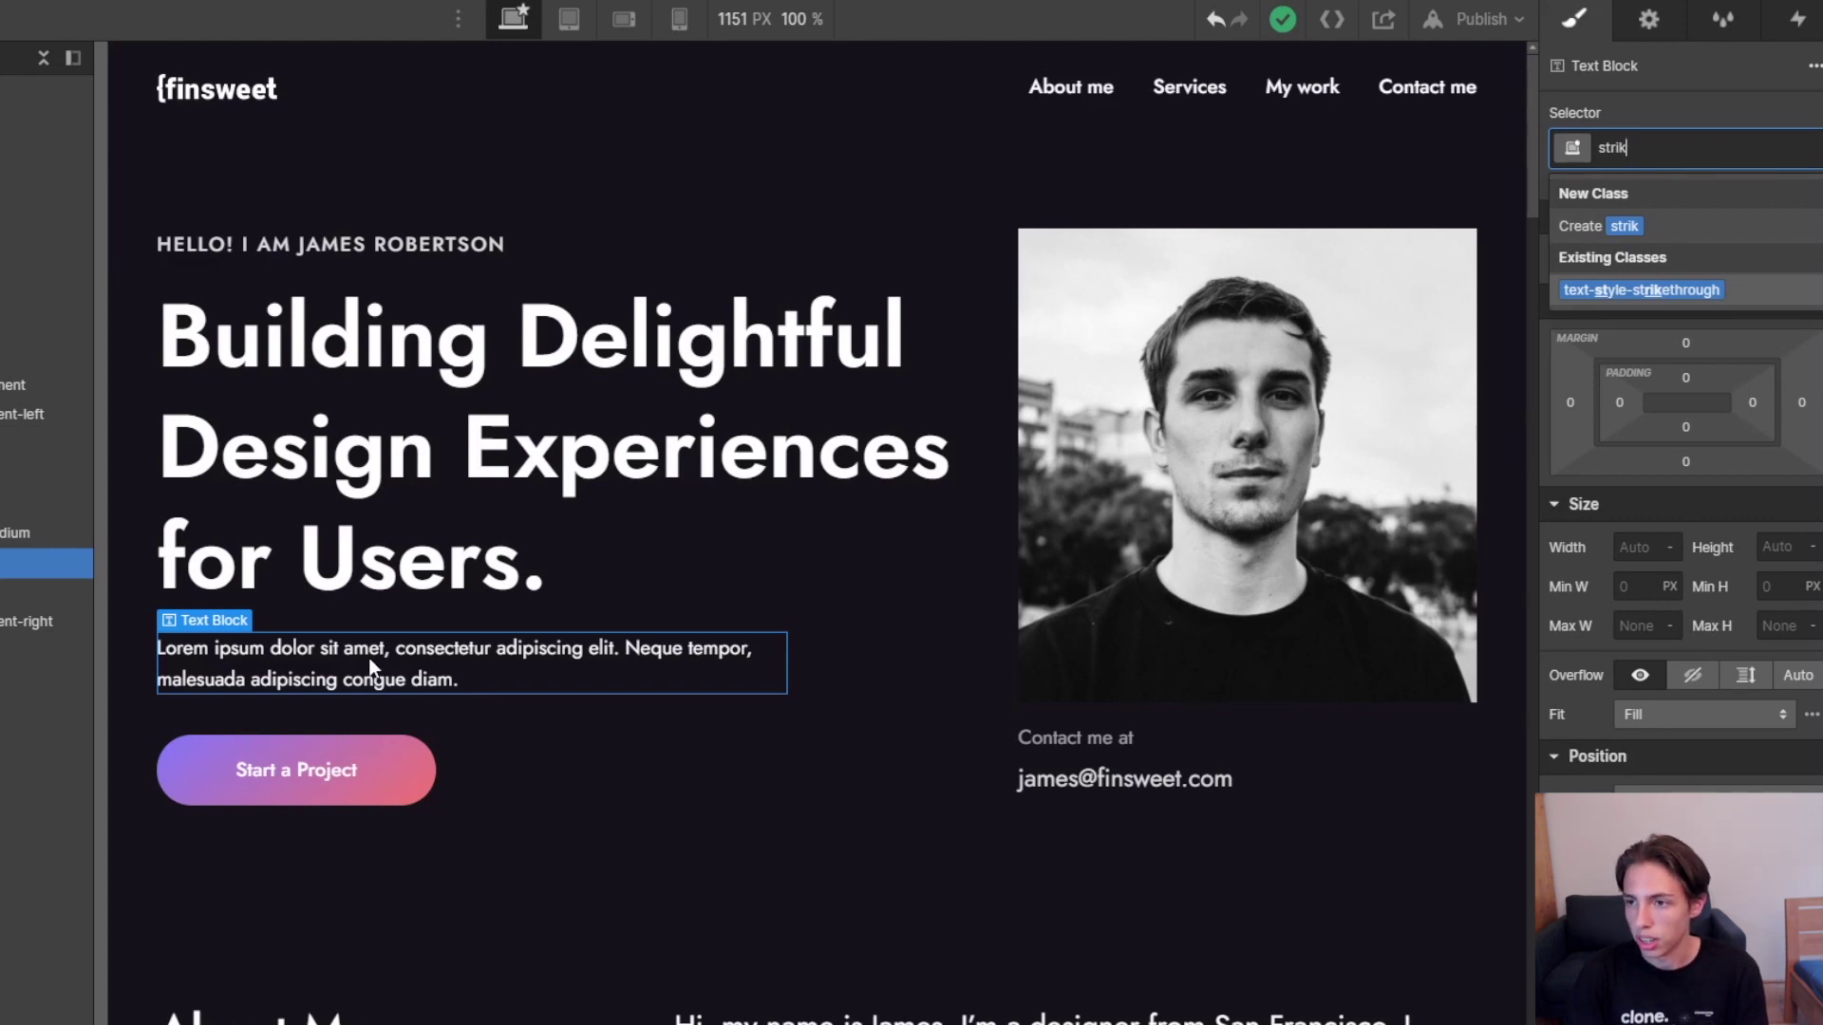
{"action": "key", "text": "Return"}
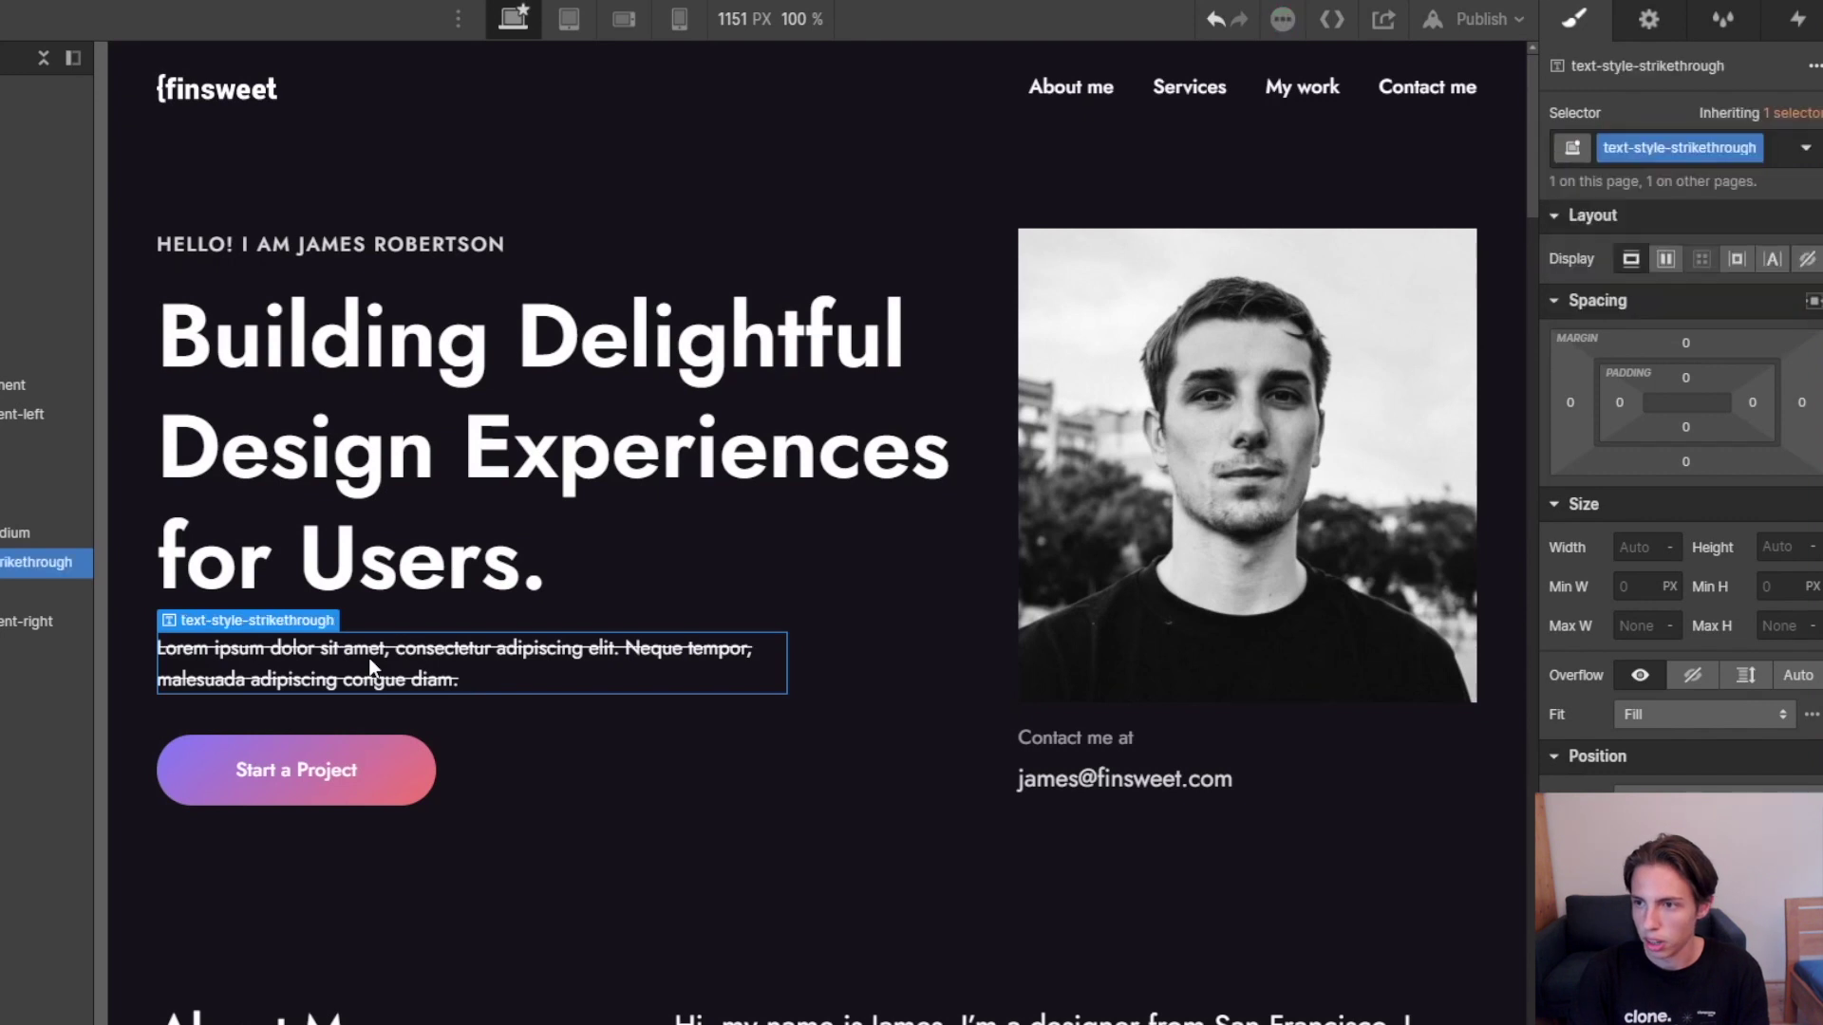
{"action": "left_click", "coordinate": [496, 750]}
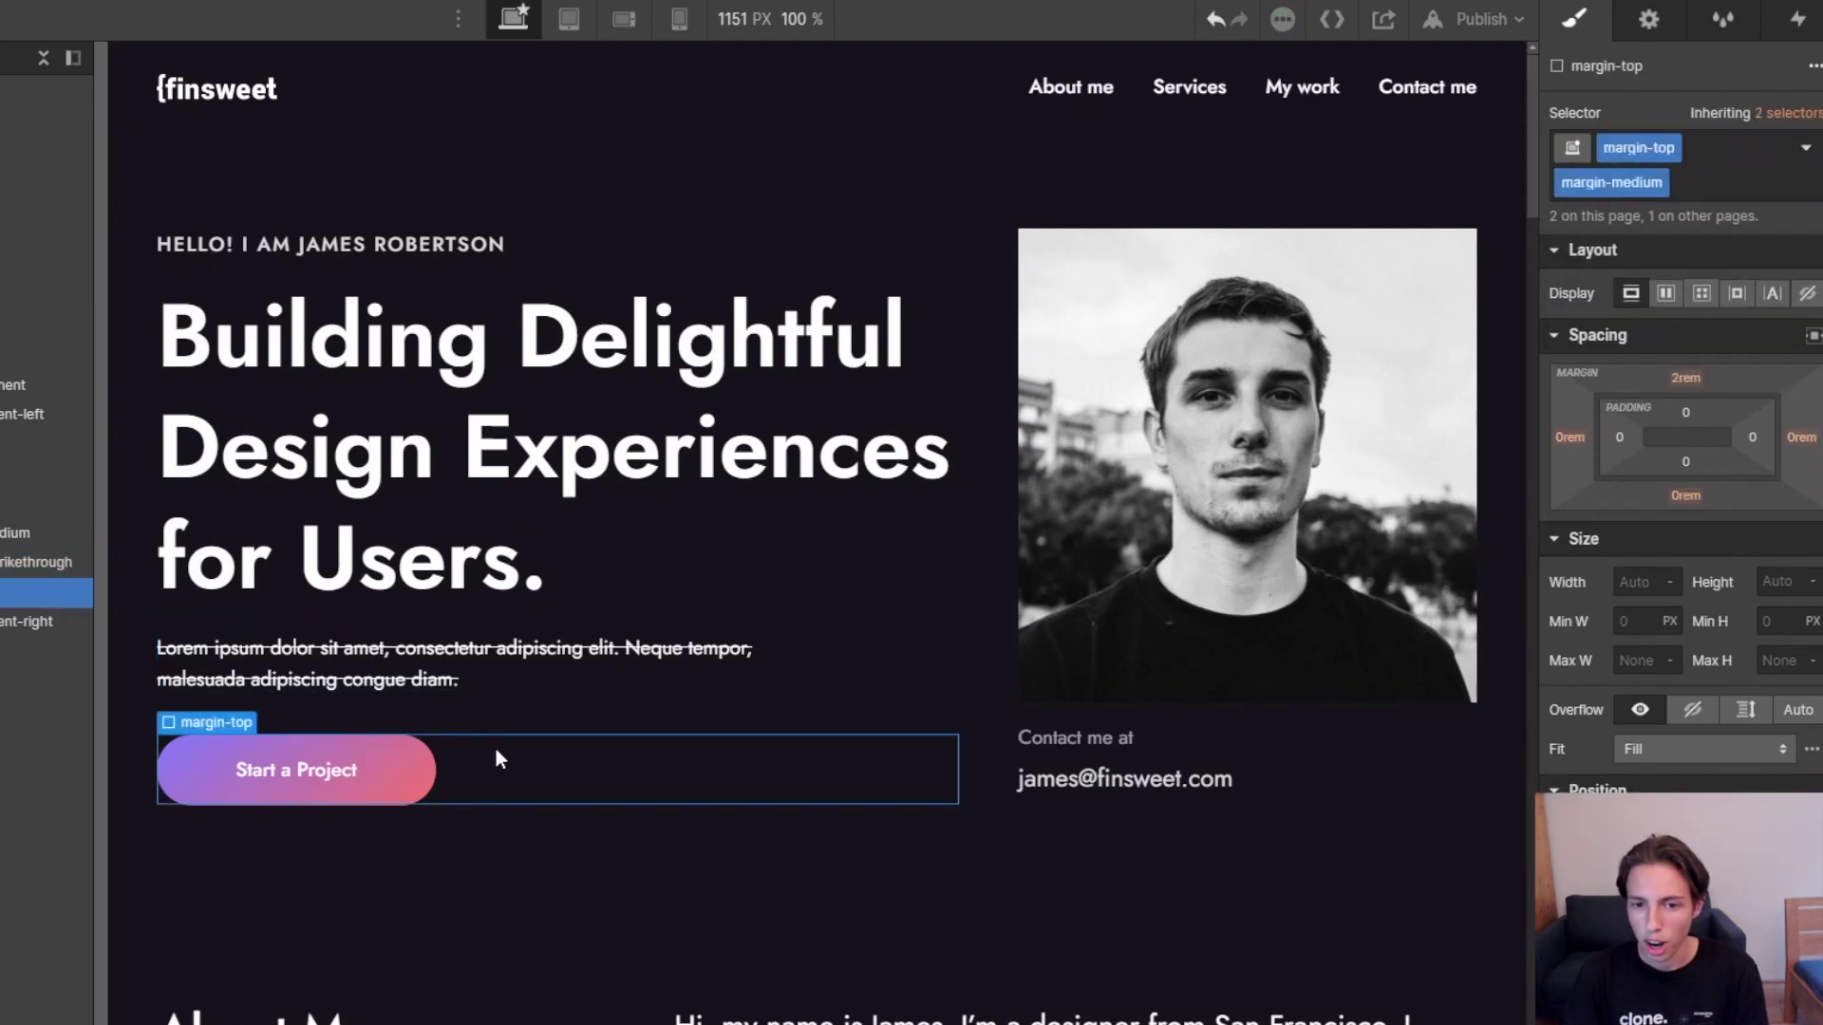
{"action": "left_click", "coordinate": [487, 687]}
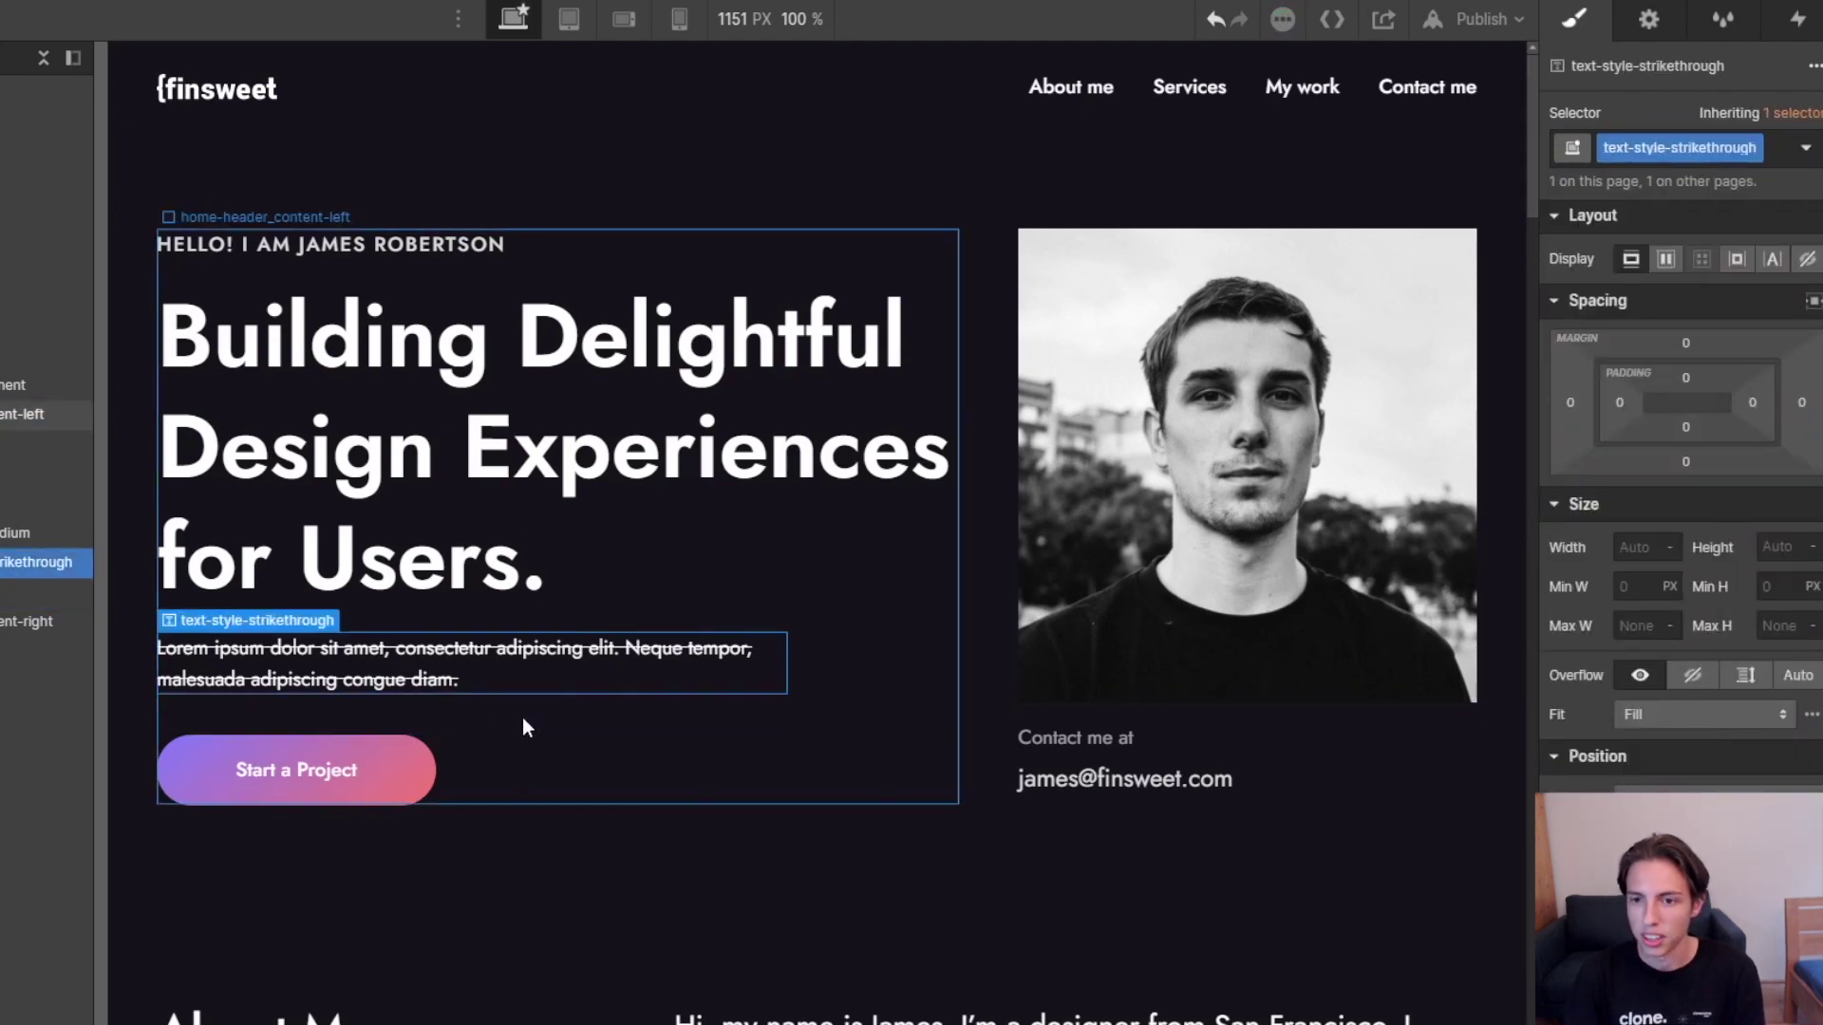
{"action": "left_click", "coordinate": [522, 722]}
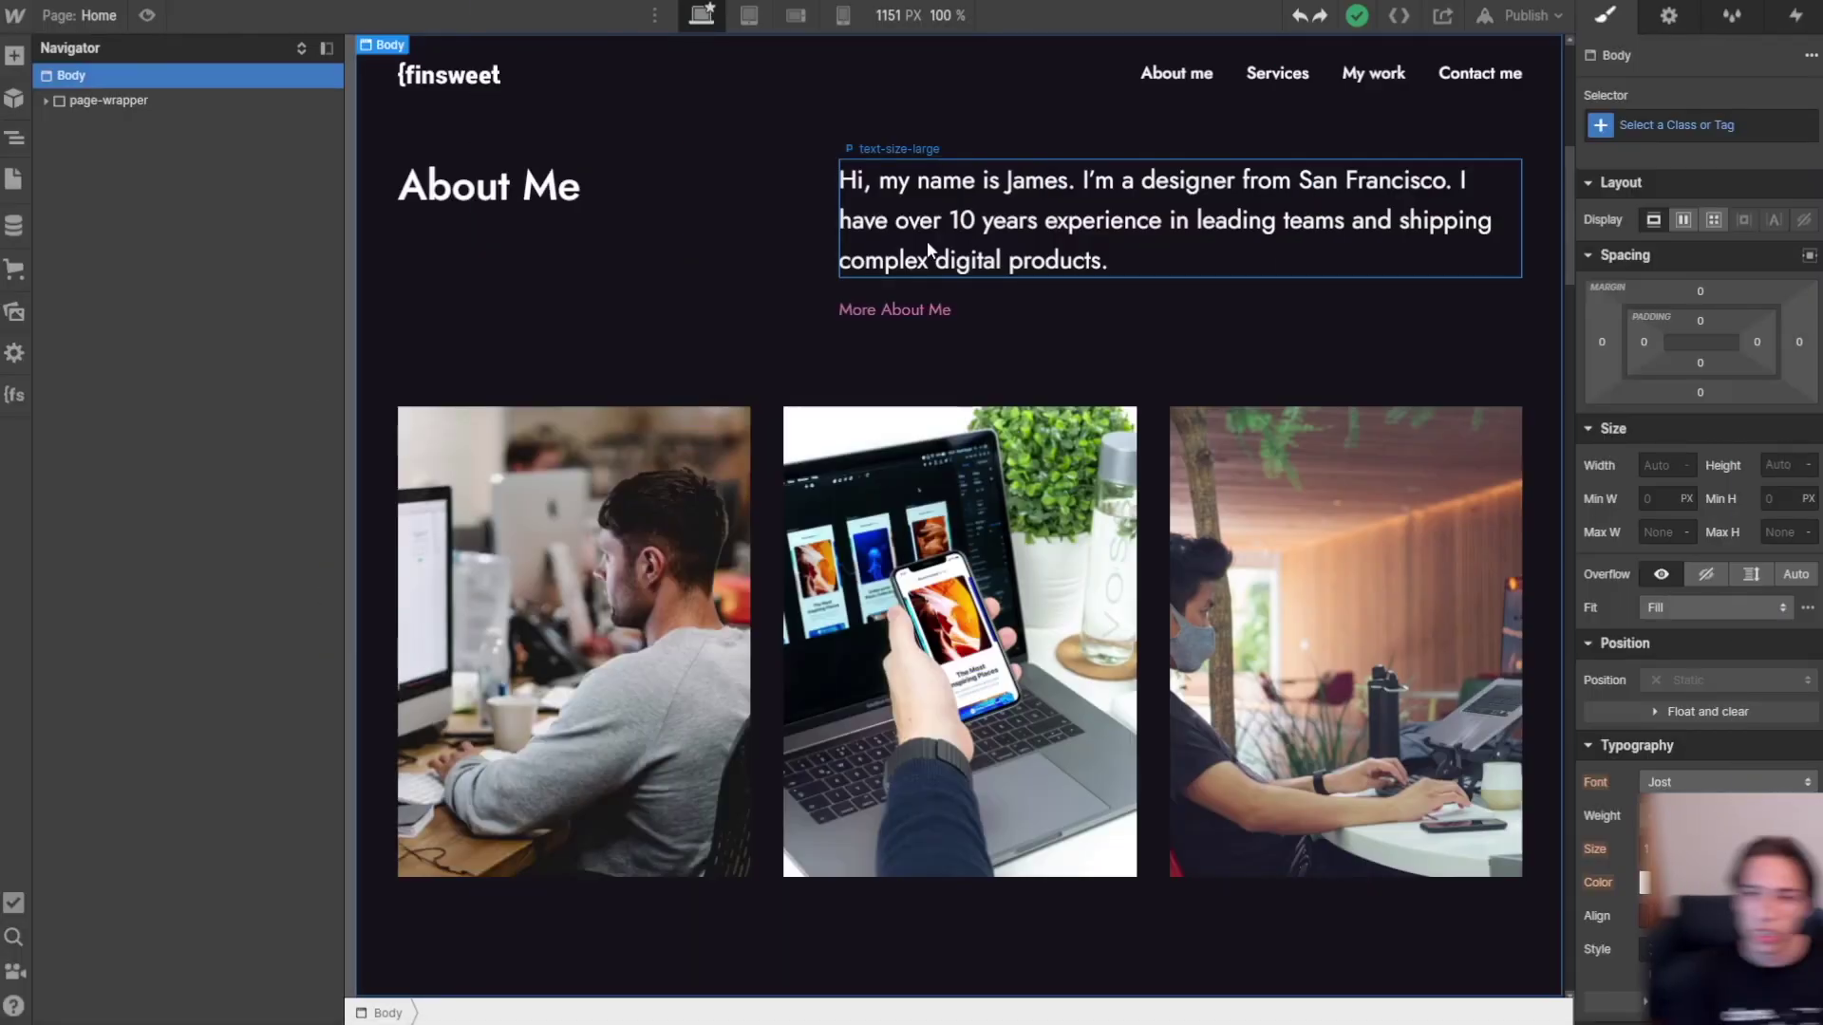
Select the About Me intro paragraph's wrapper and delete its margin-small and margin-bottom classes.
{"action": "left_click", "coordinate": [931, 248]}
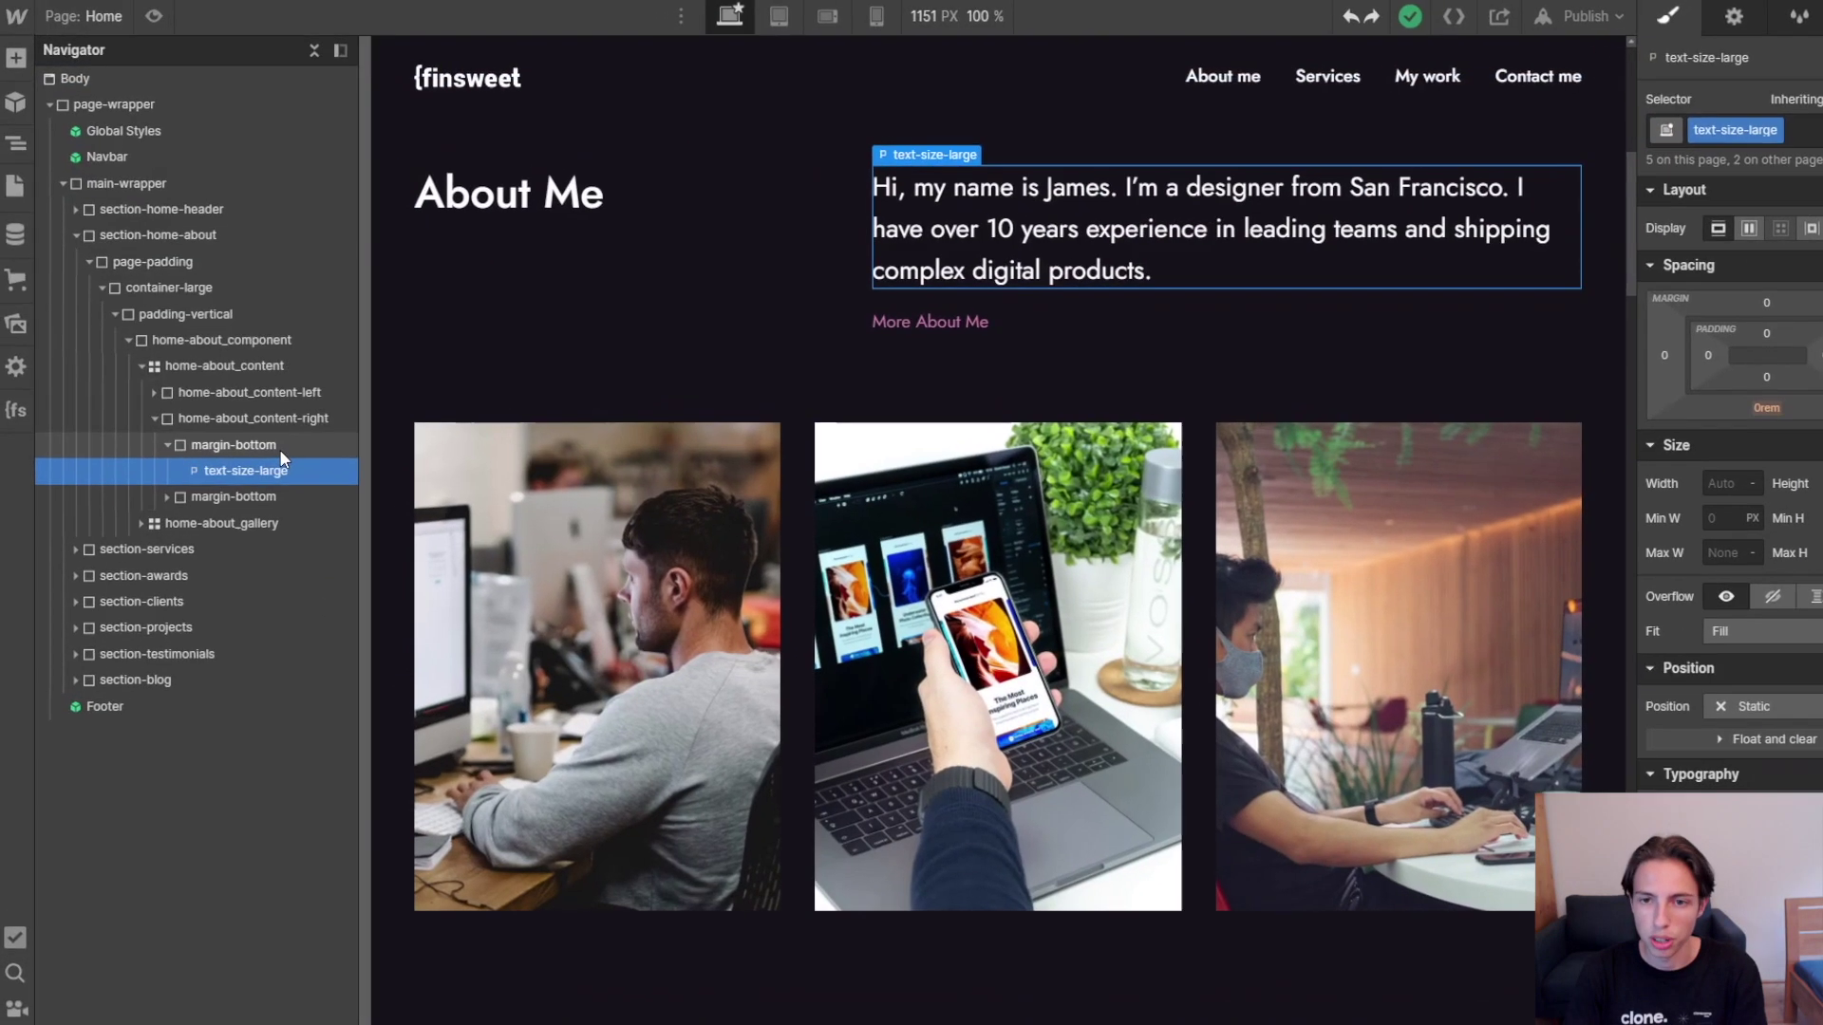
{"action": "left_click", "coordinate": [279, 446]}
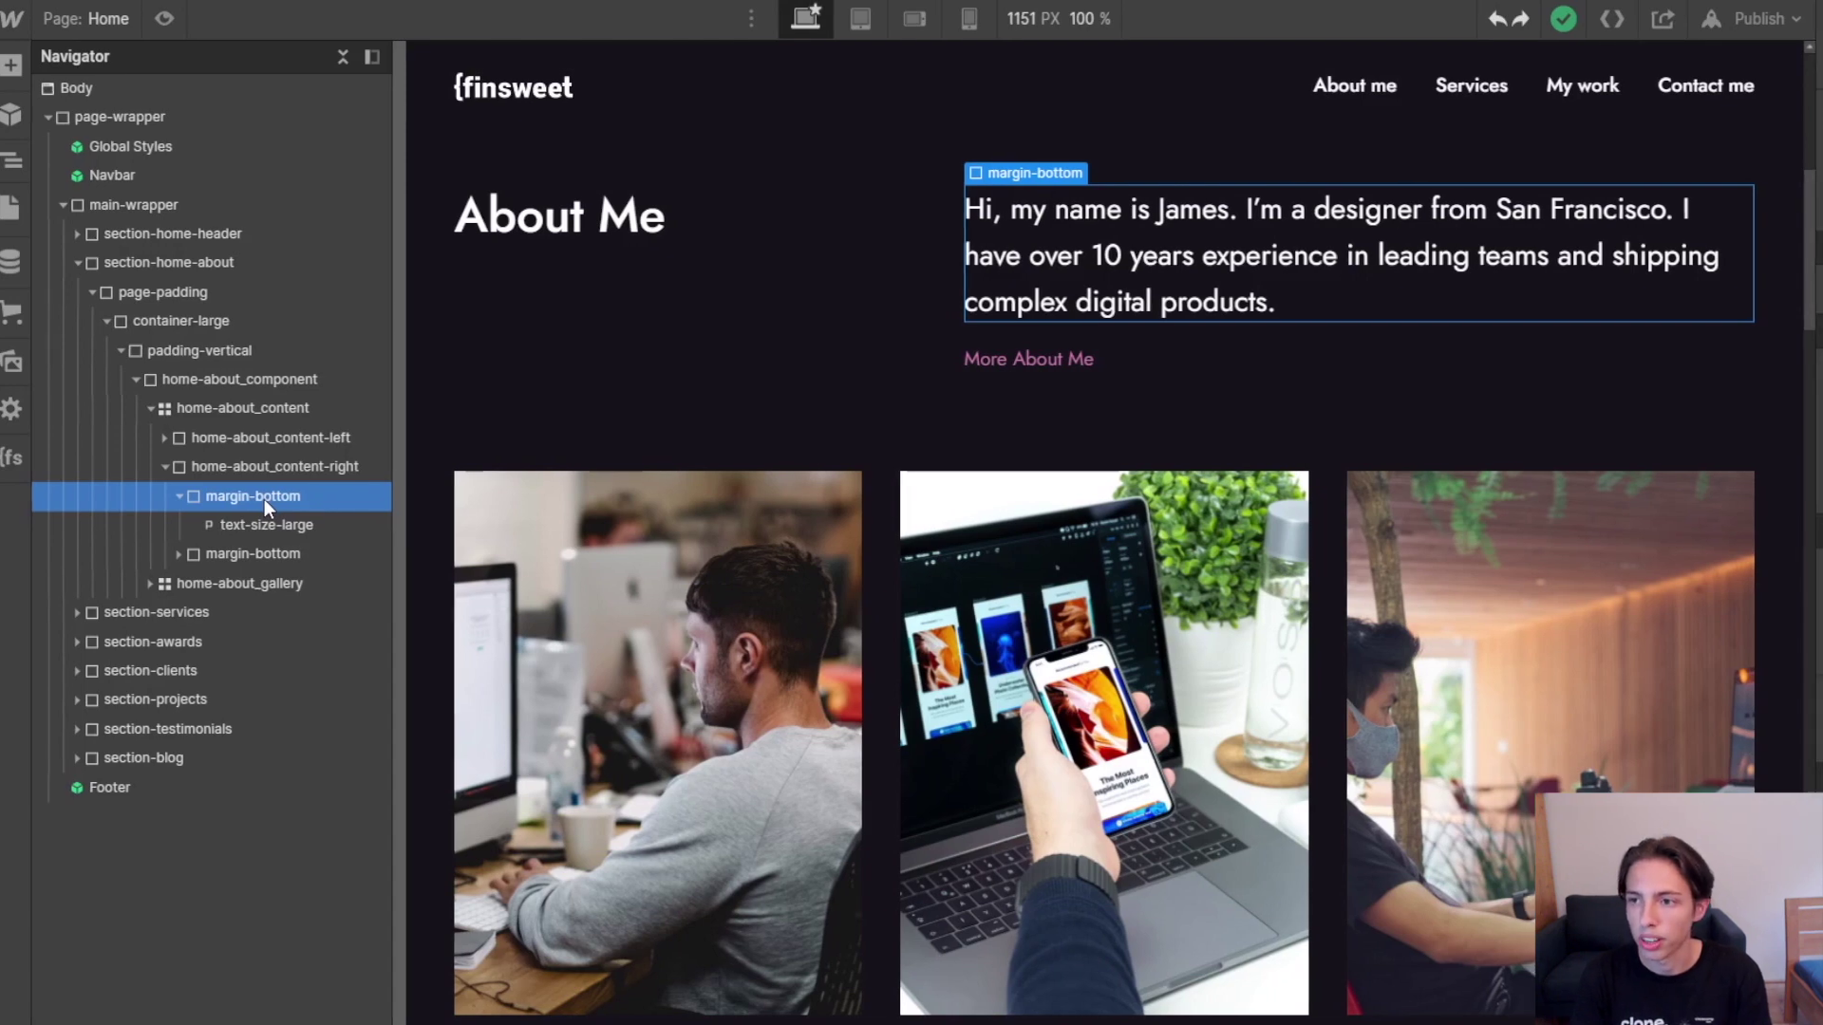
{"action": "key", "text": "ctrl+Return"}
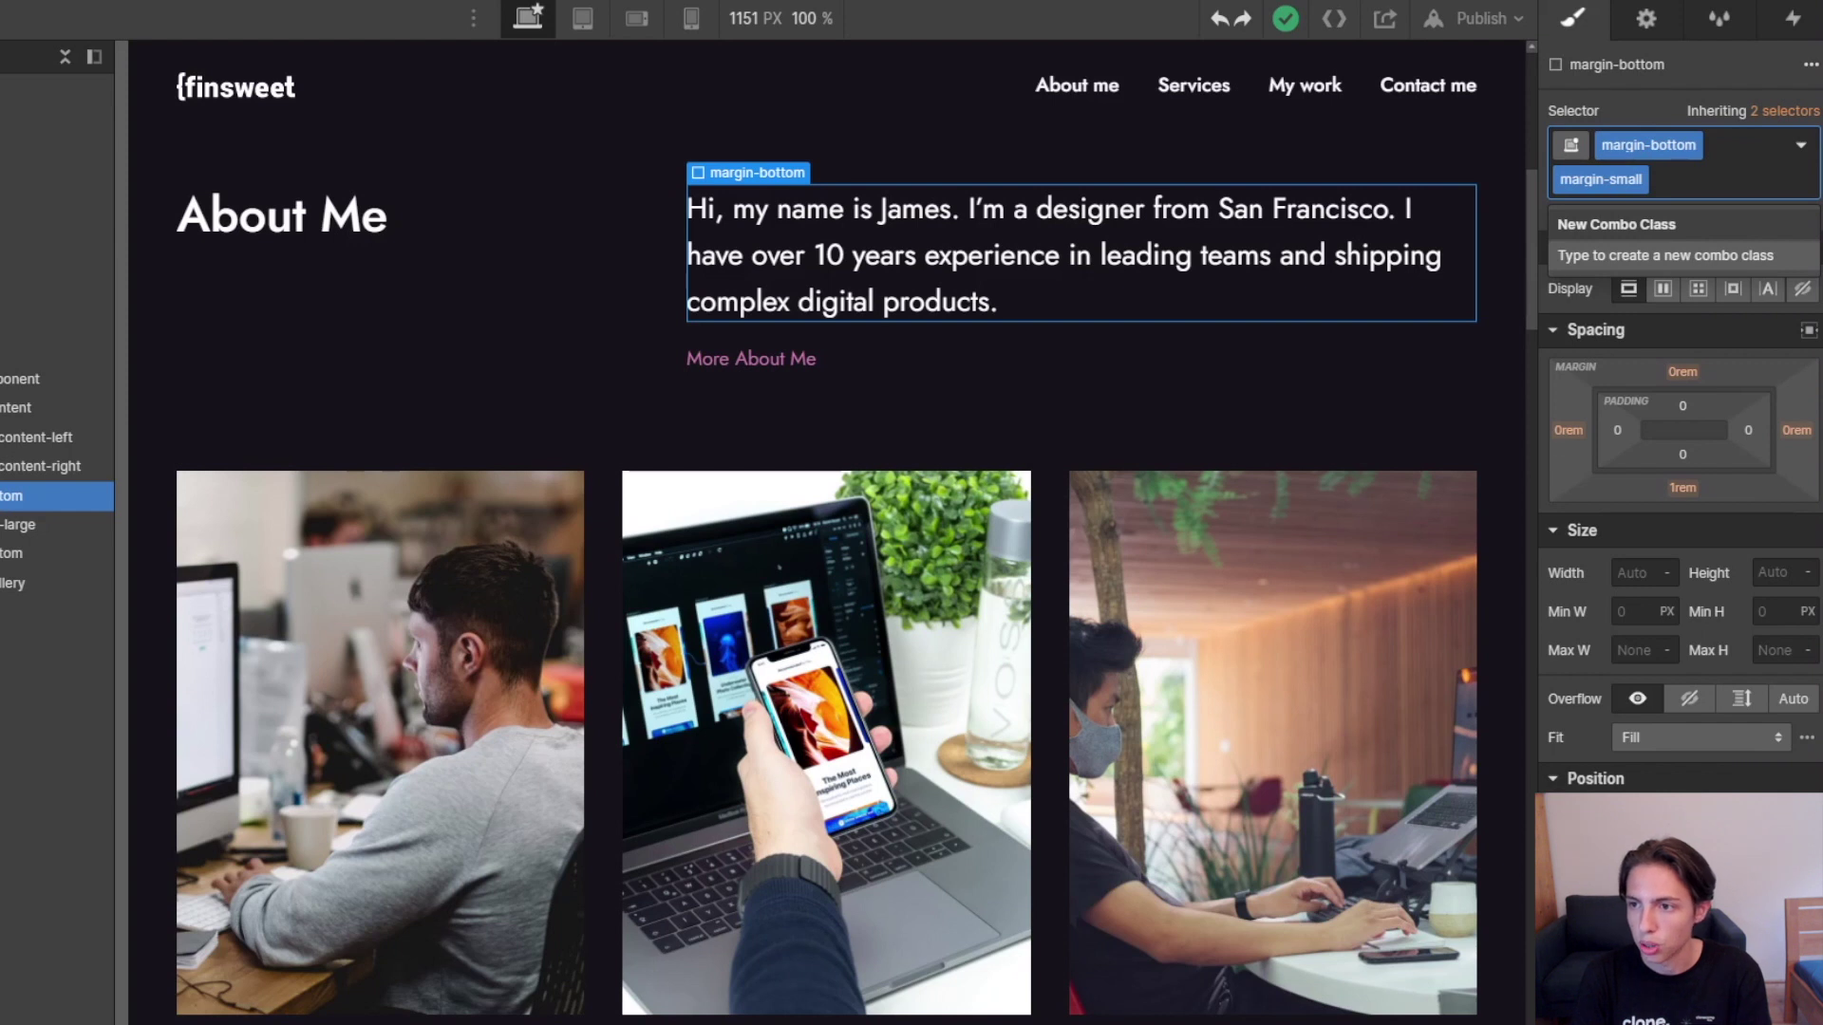
{"action": "key", "text": "BackSpace"}
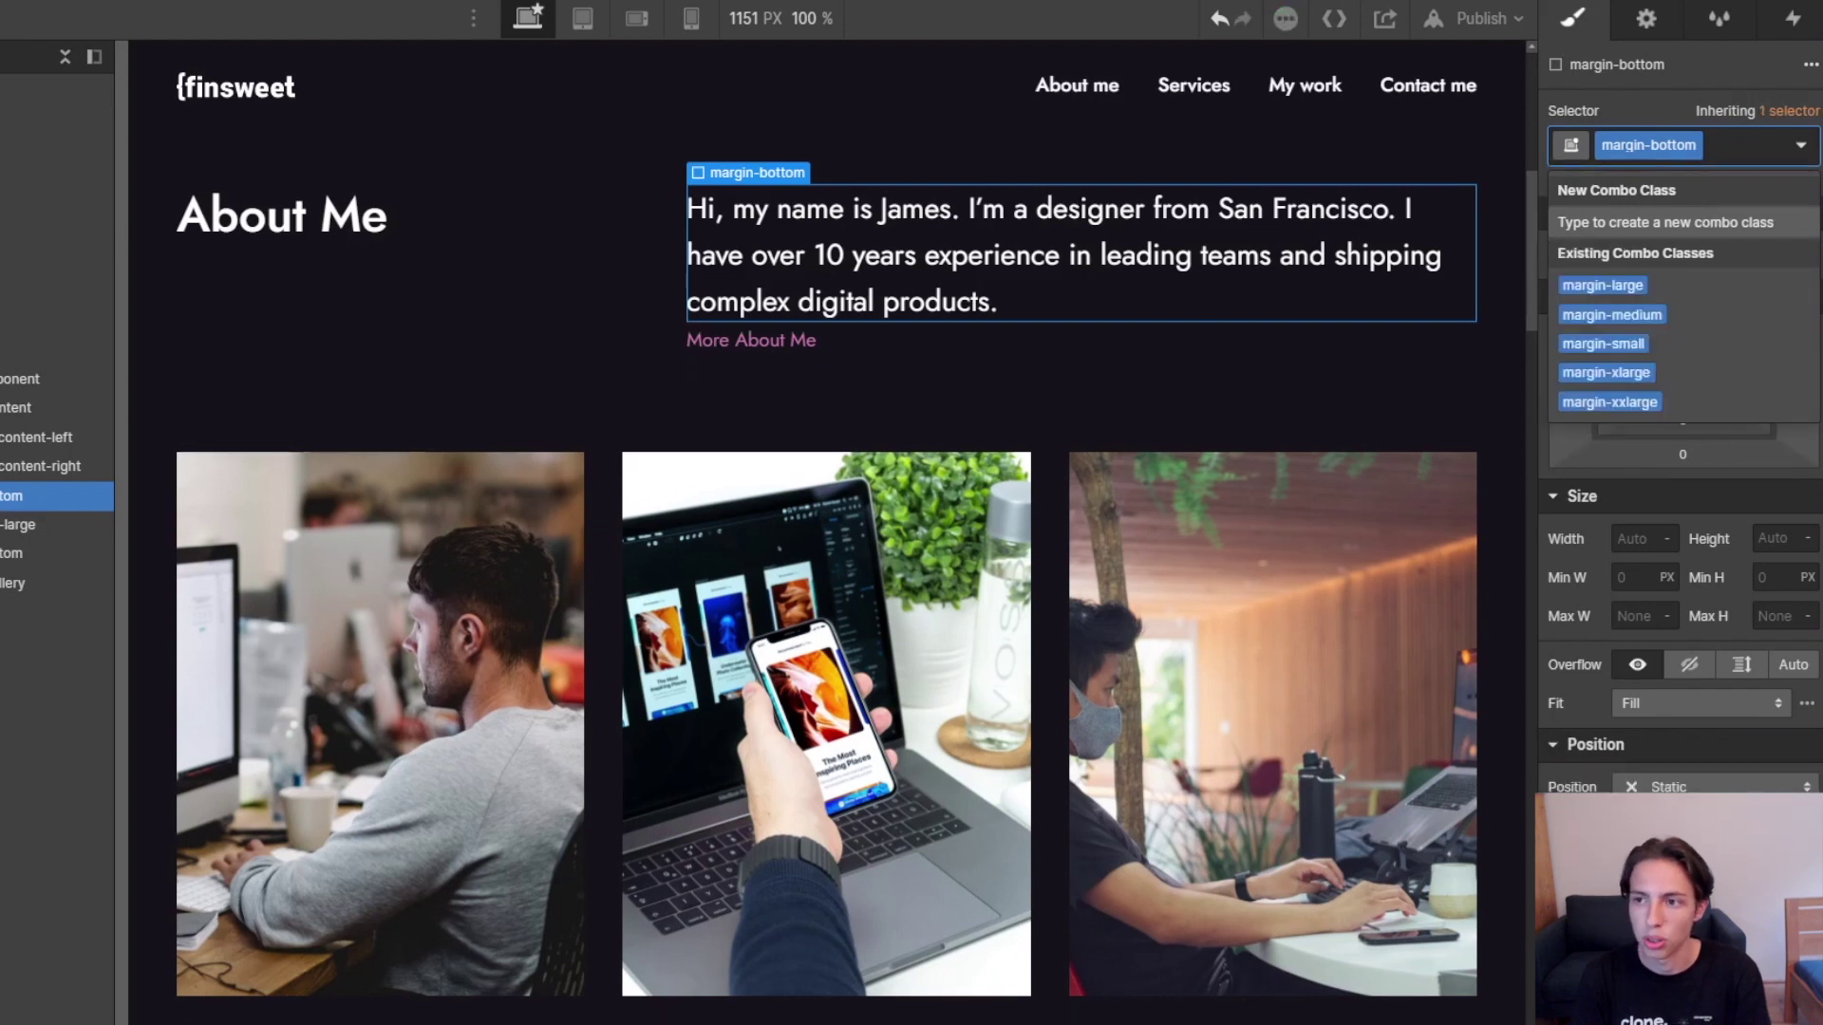
{"action": "key", "text": "BackSpace"}
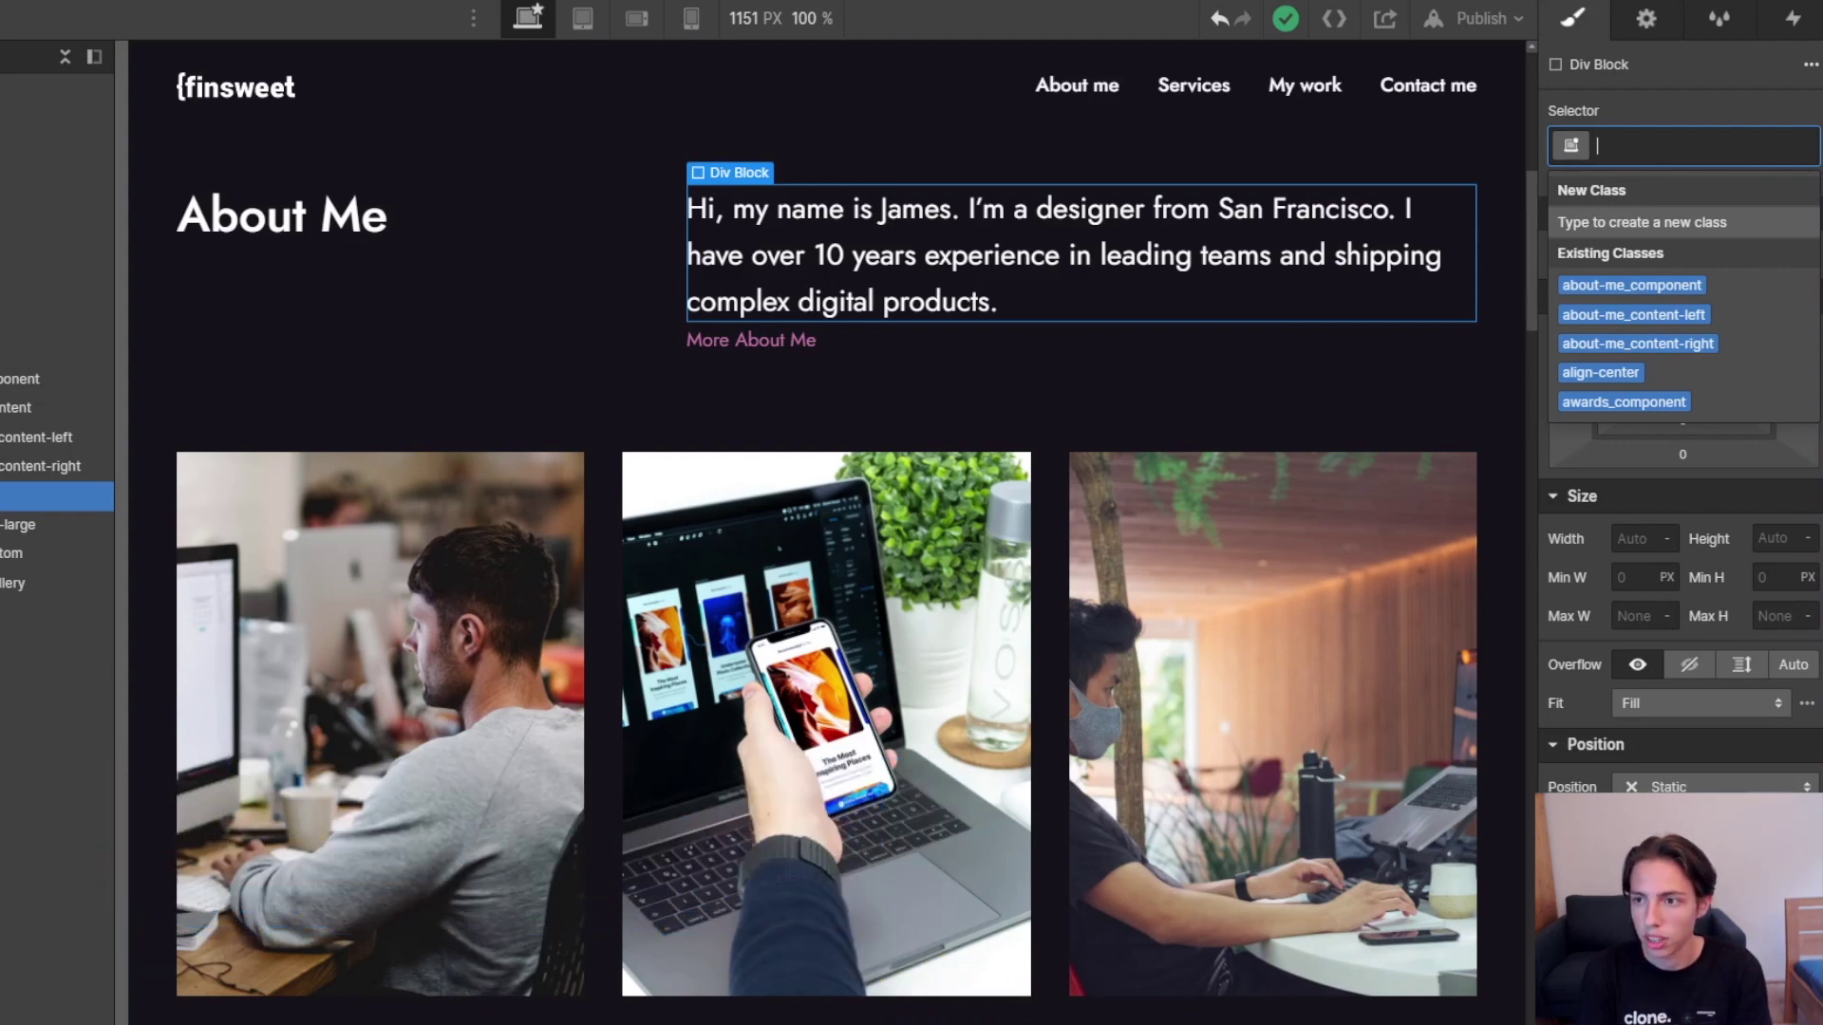
{"action": "type", "text": "marbo"}
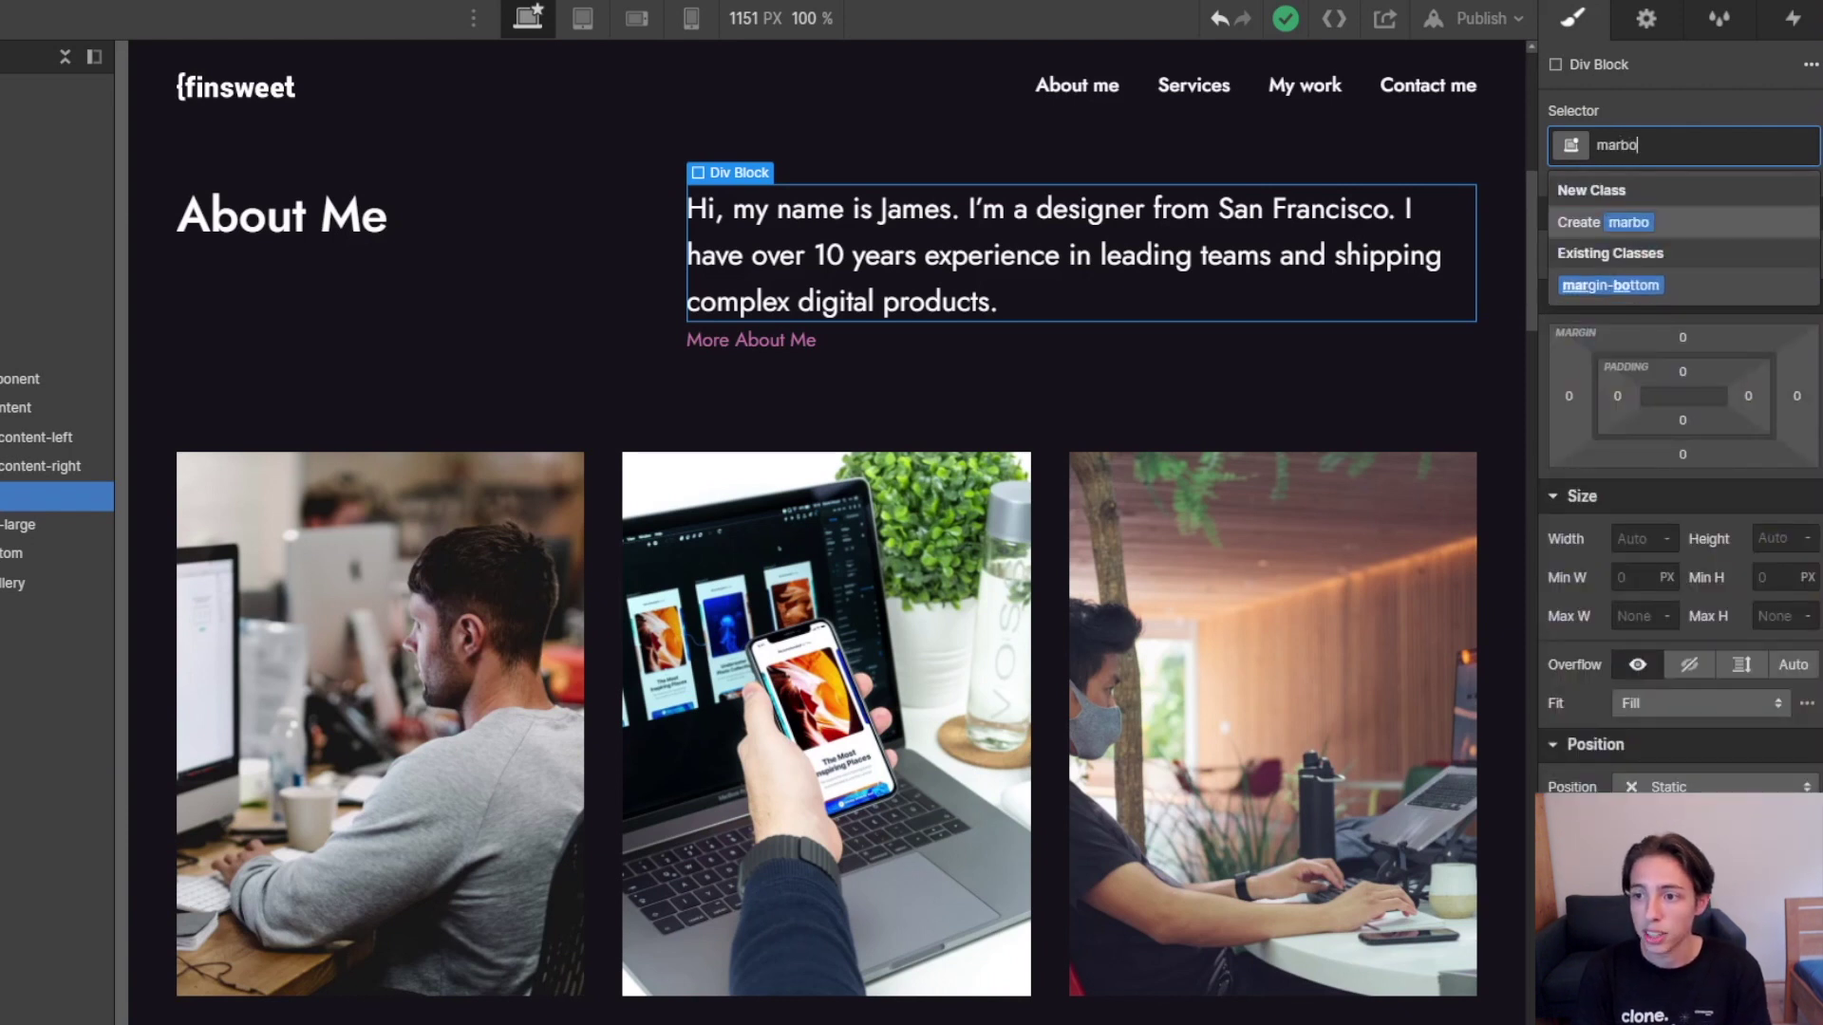
{"action": "key", "text": "Down"}
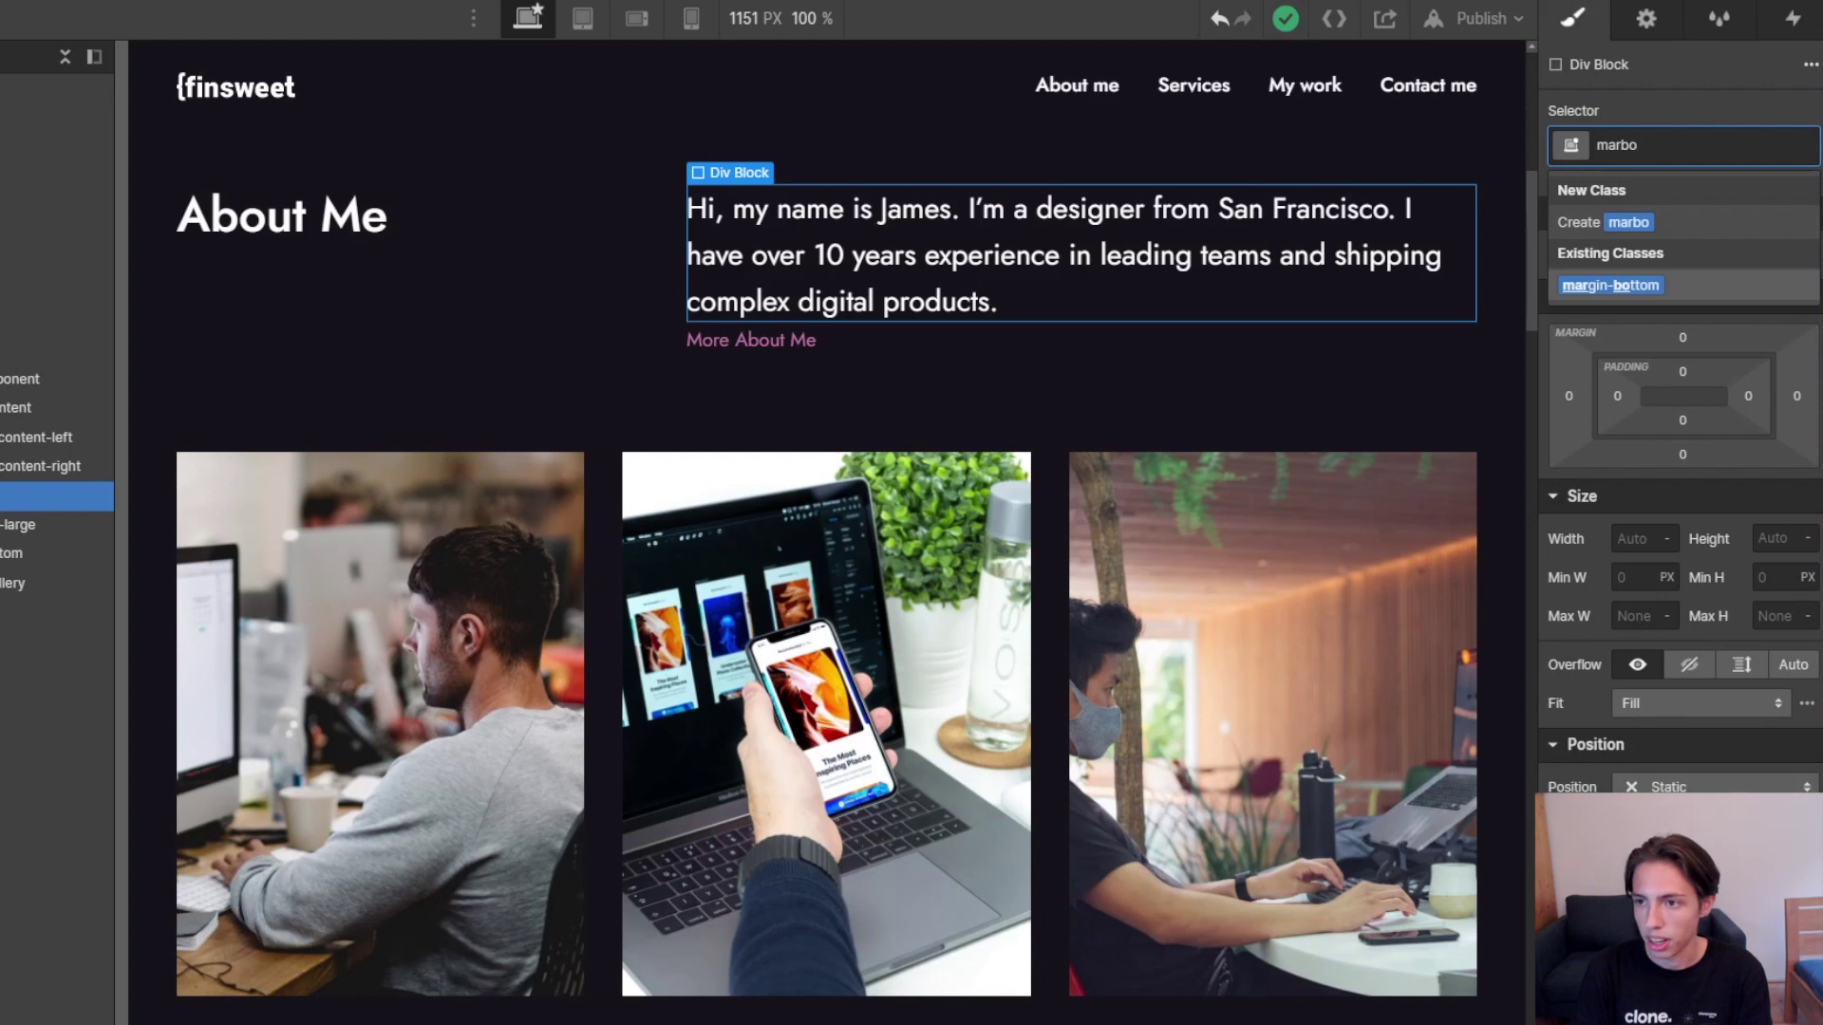
{"action": "key", "text": "Return"}
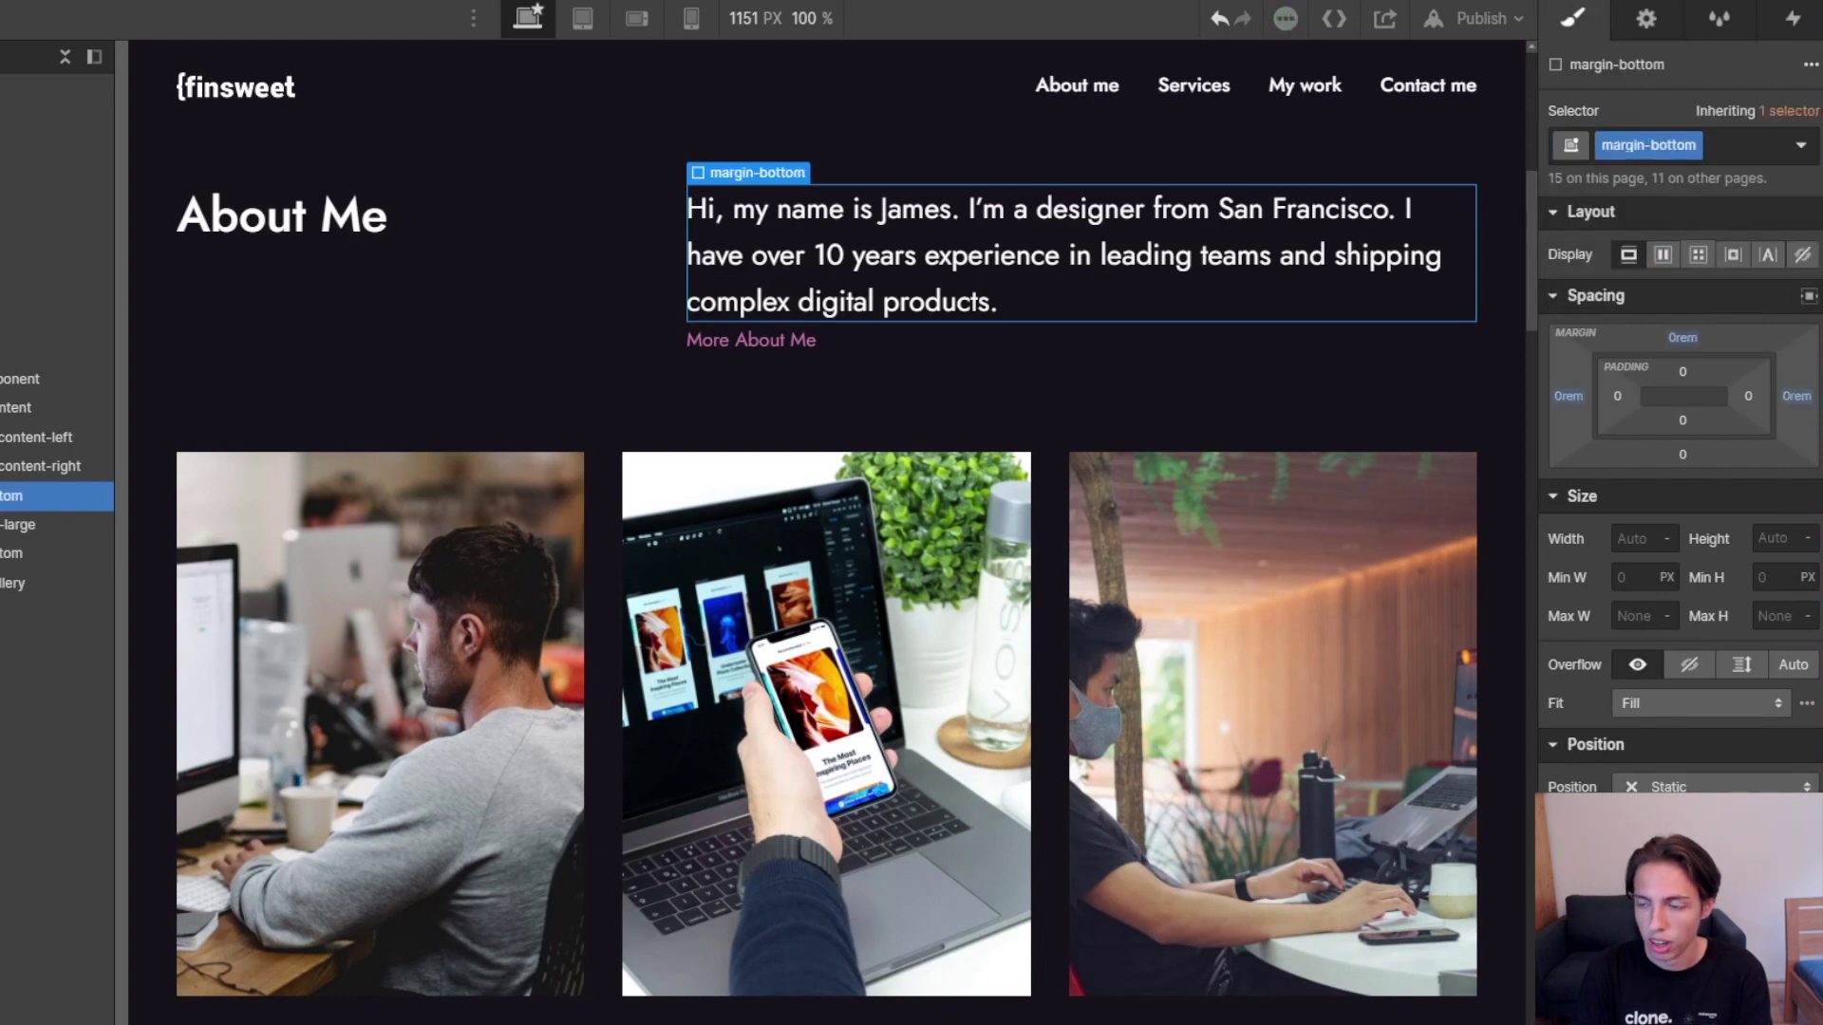
{"action": "key", "text": "ctrl+Return"}
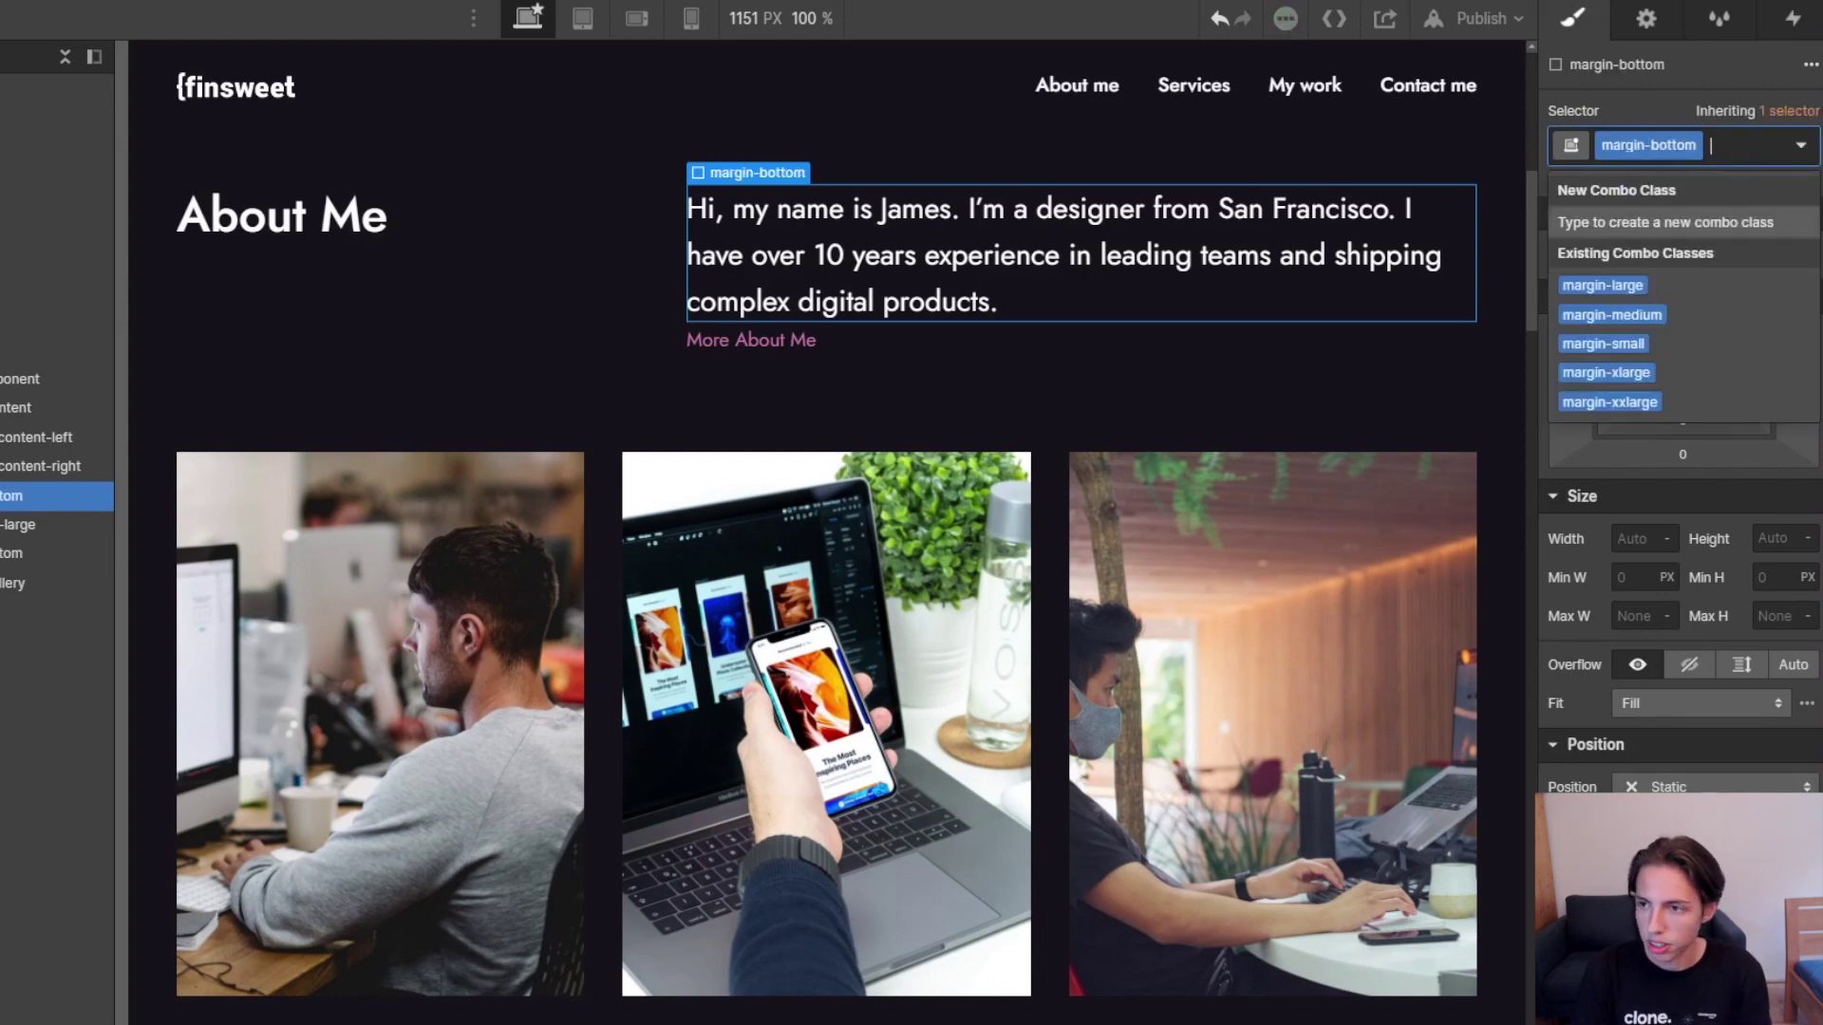
{"action": "key", "text": "BackSpace"}
{"action": "type", "text": "martop"}
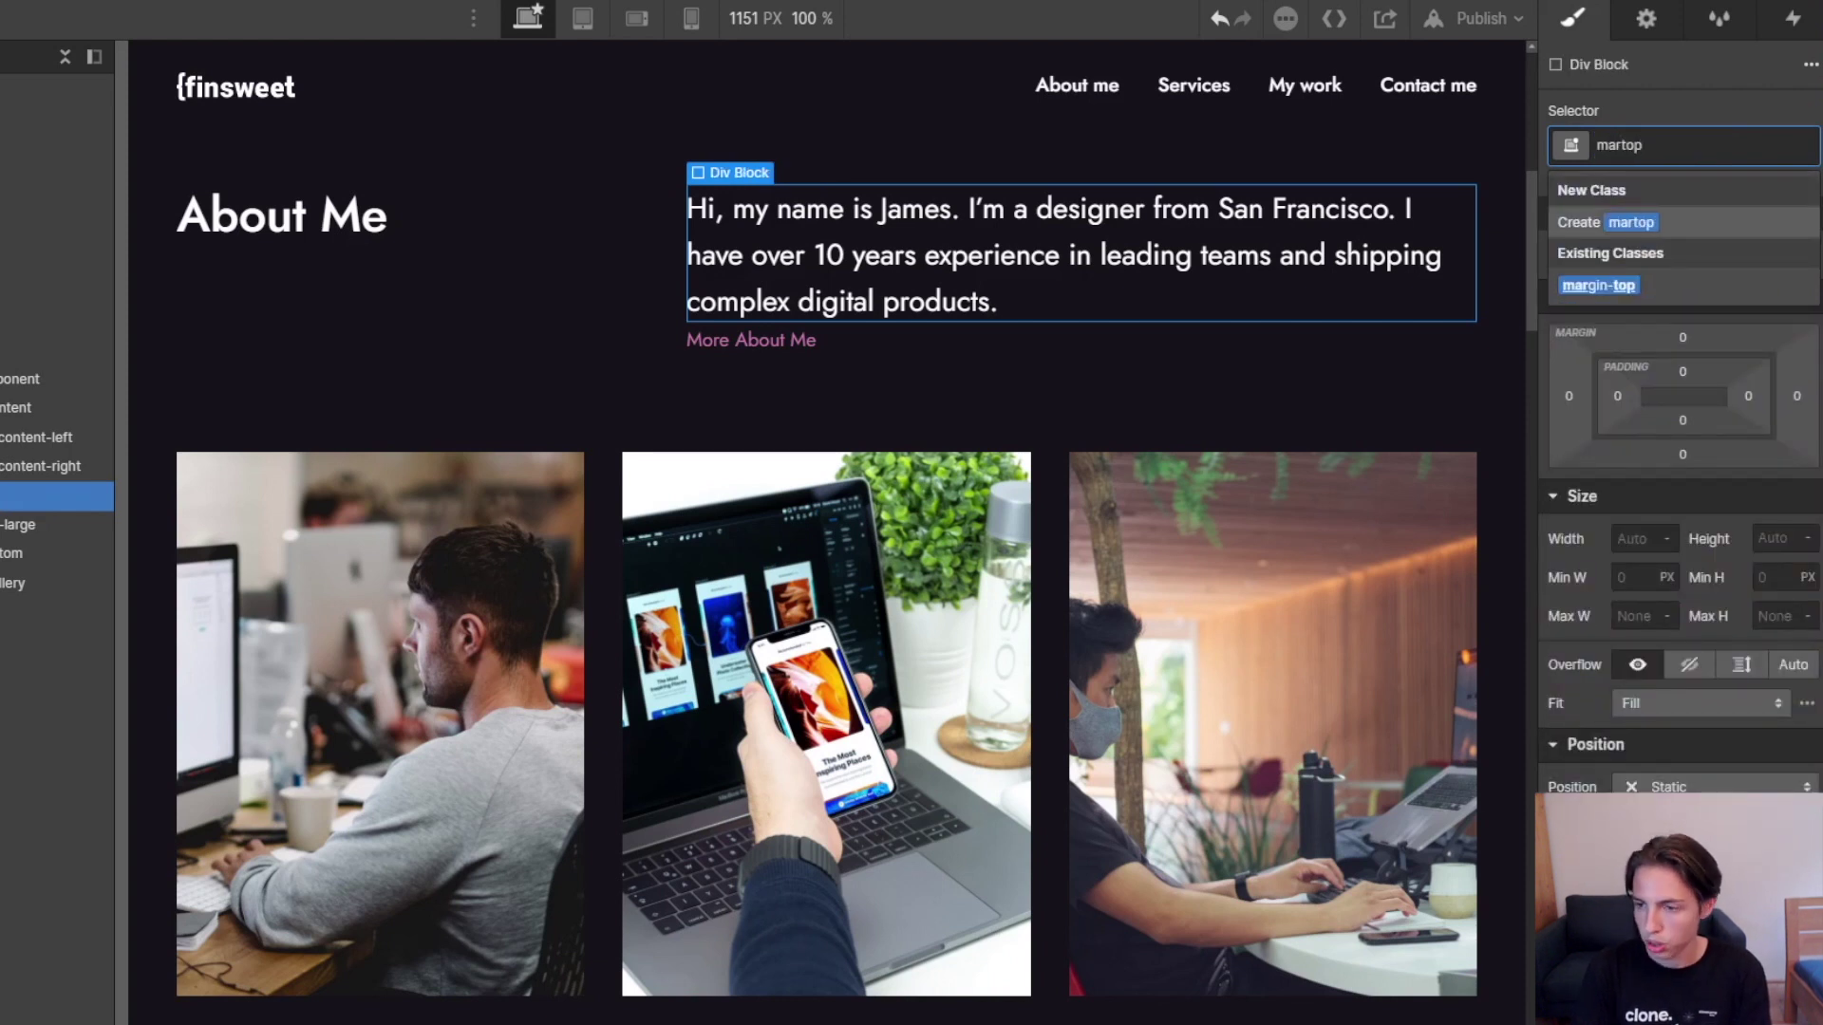
{"action": "key", "text": "BackSpace"}
{"action": "key", "text": "BackSpace"}
{"action": "key", "text": "BackSpace"}
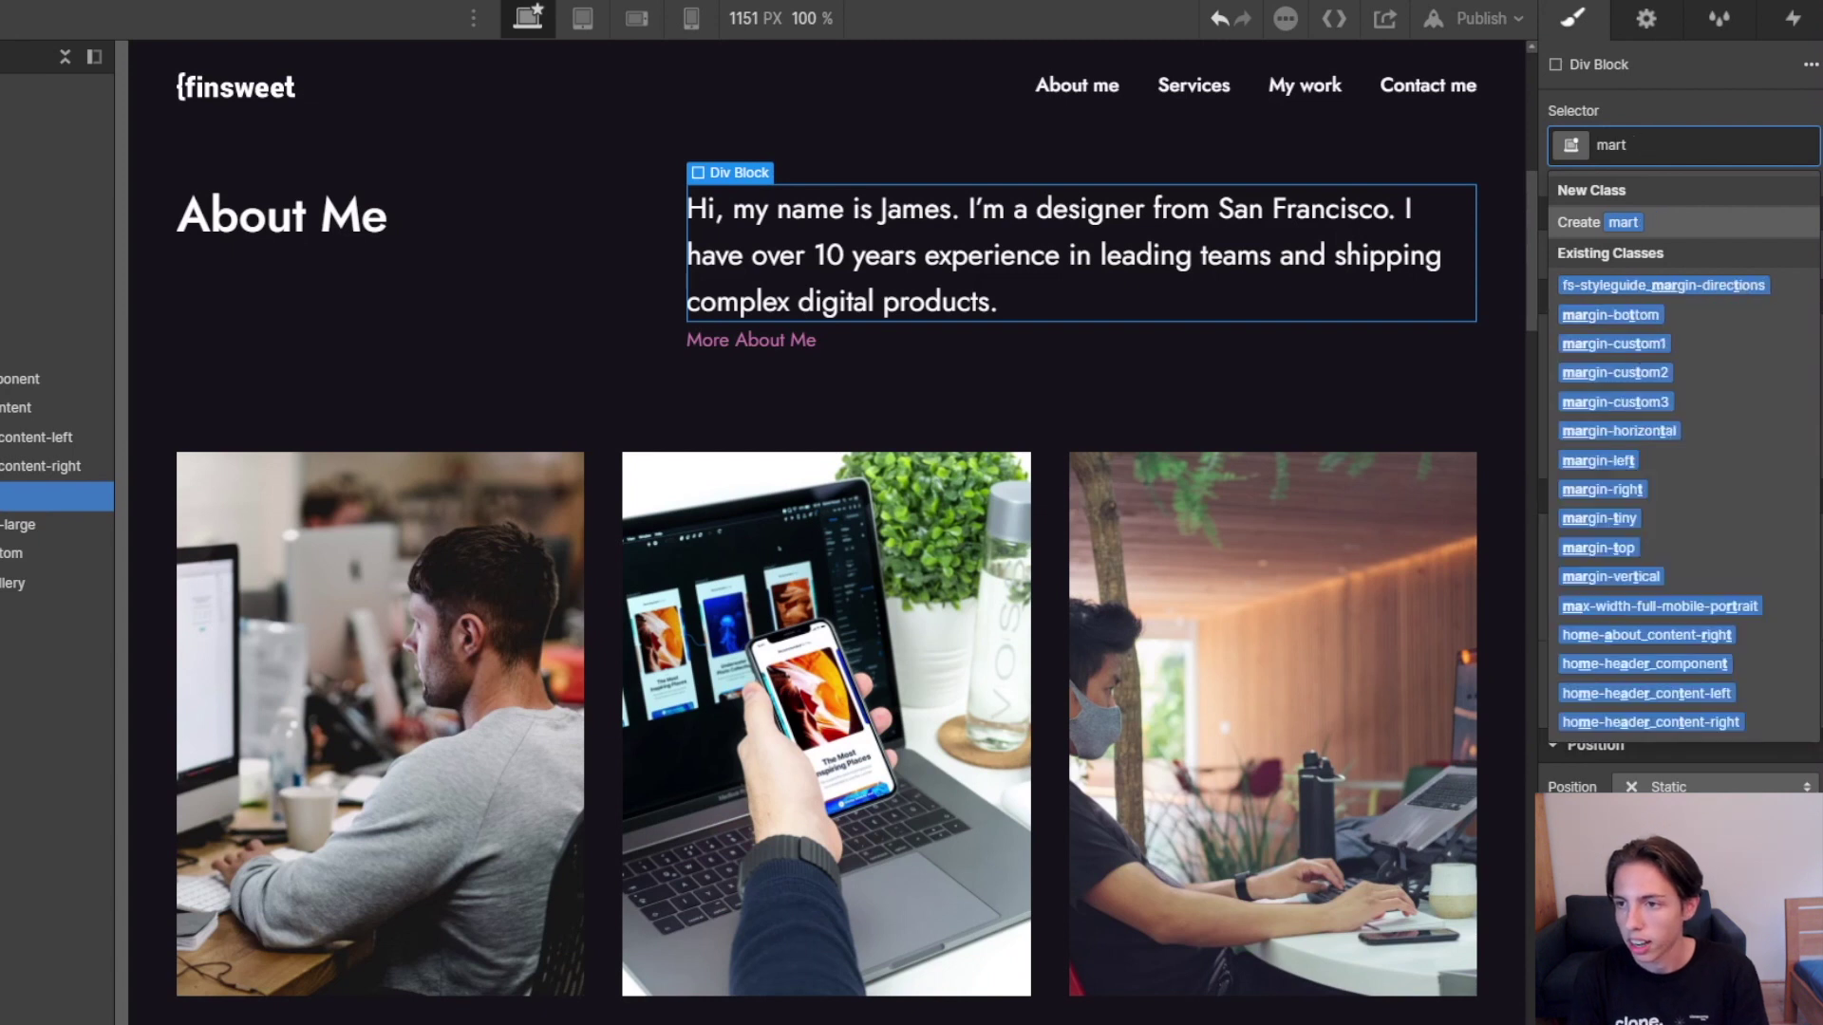
{"action": "type", "text": "le"}
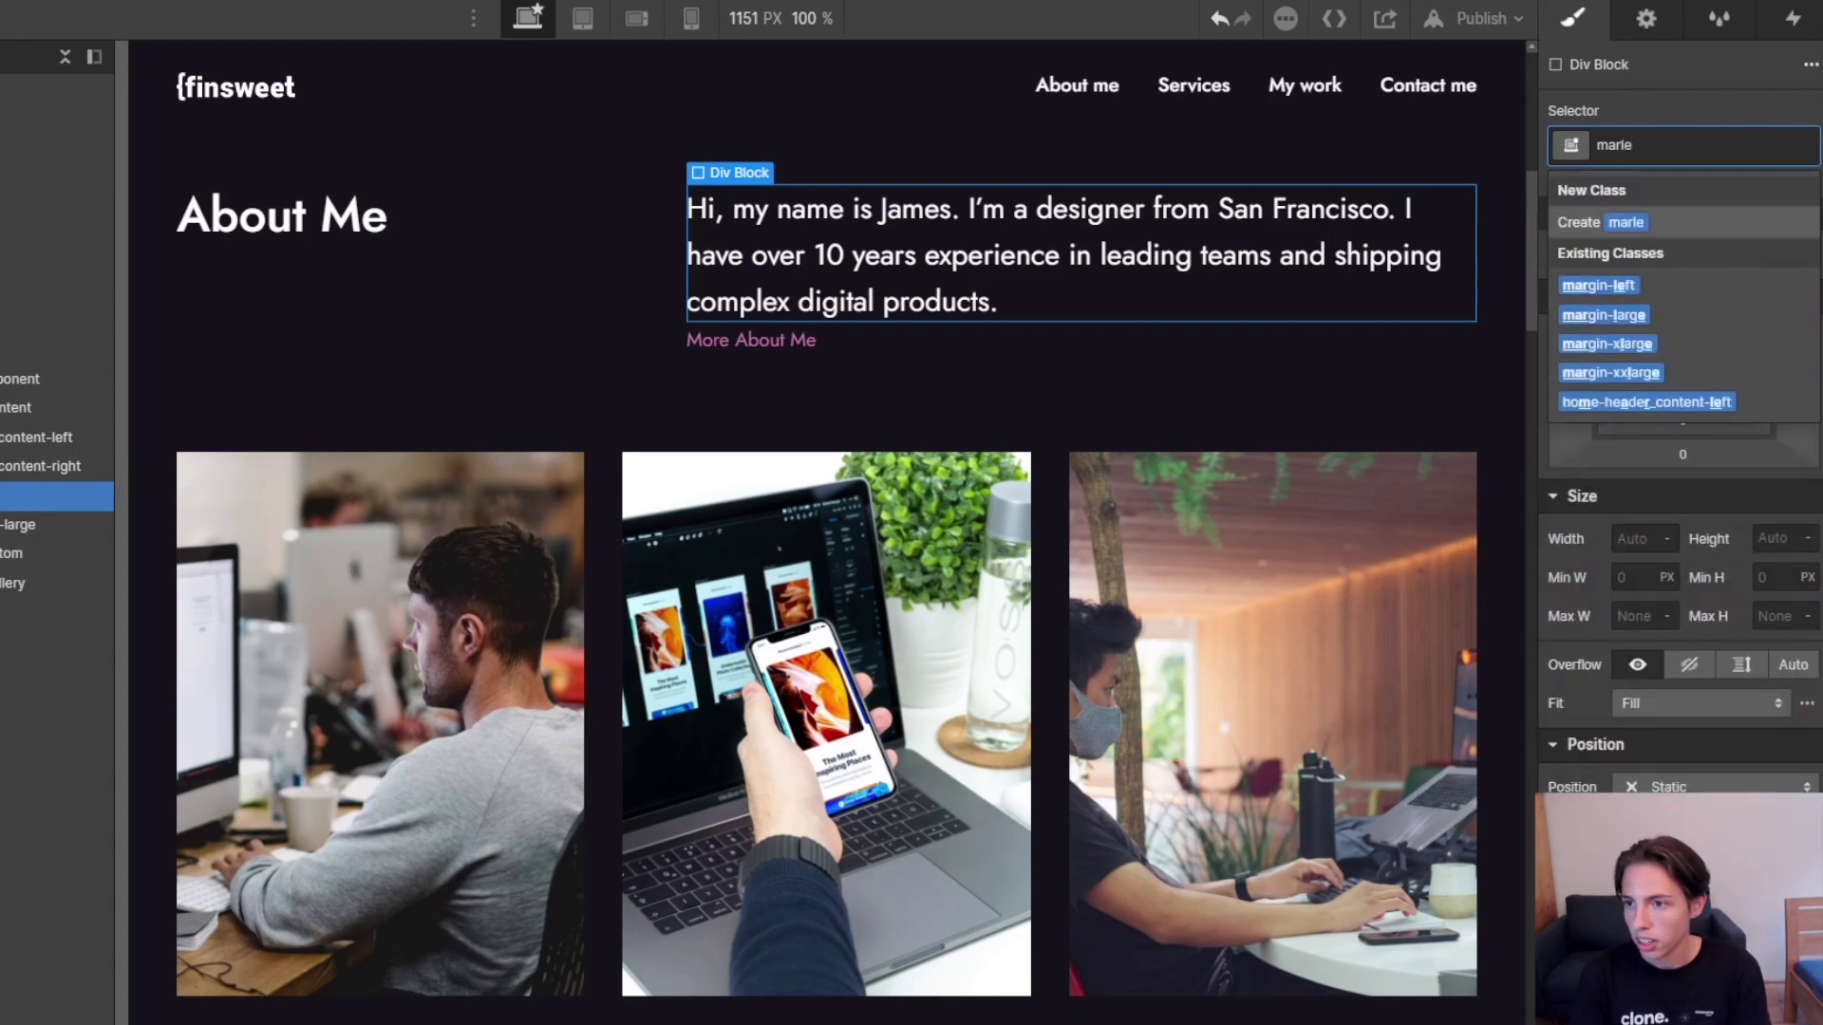
{"action": "key", "text": "Down"}
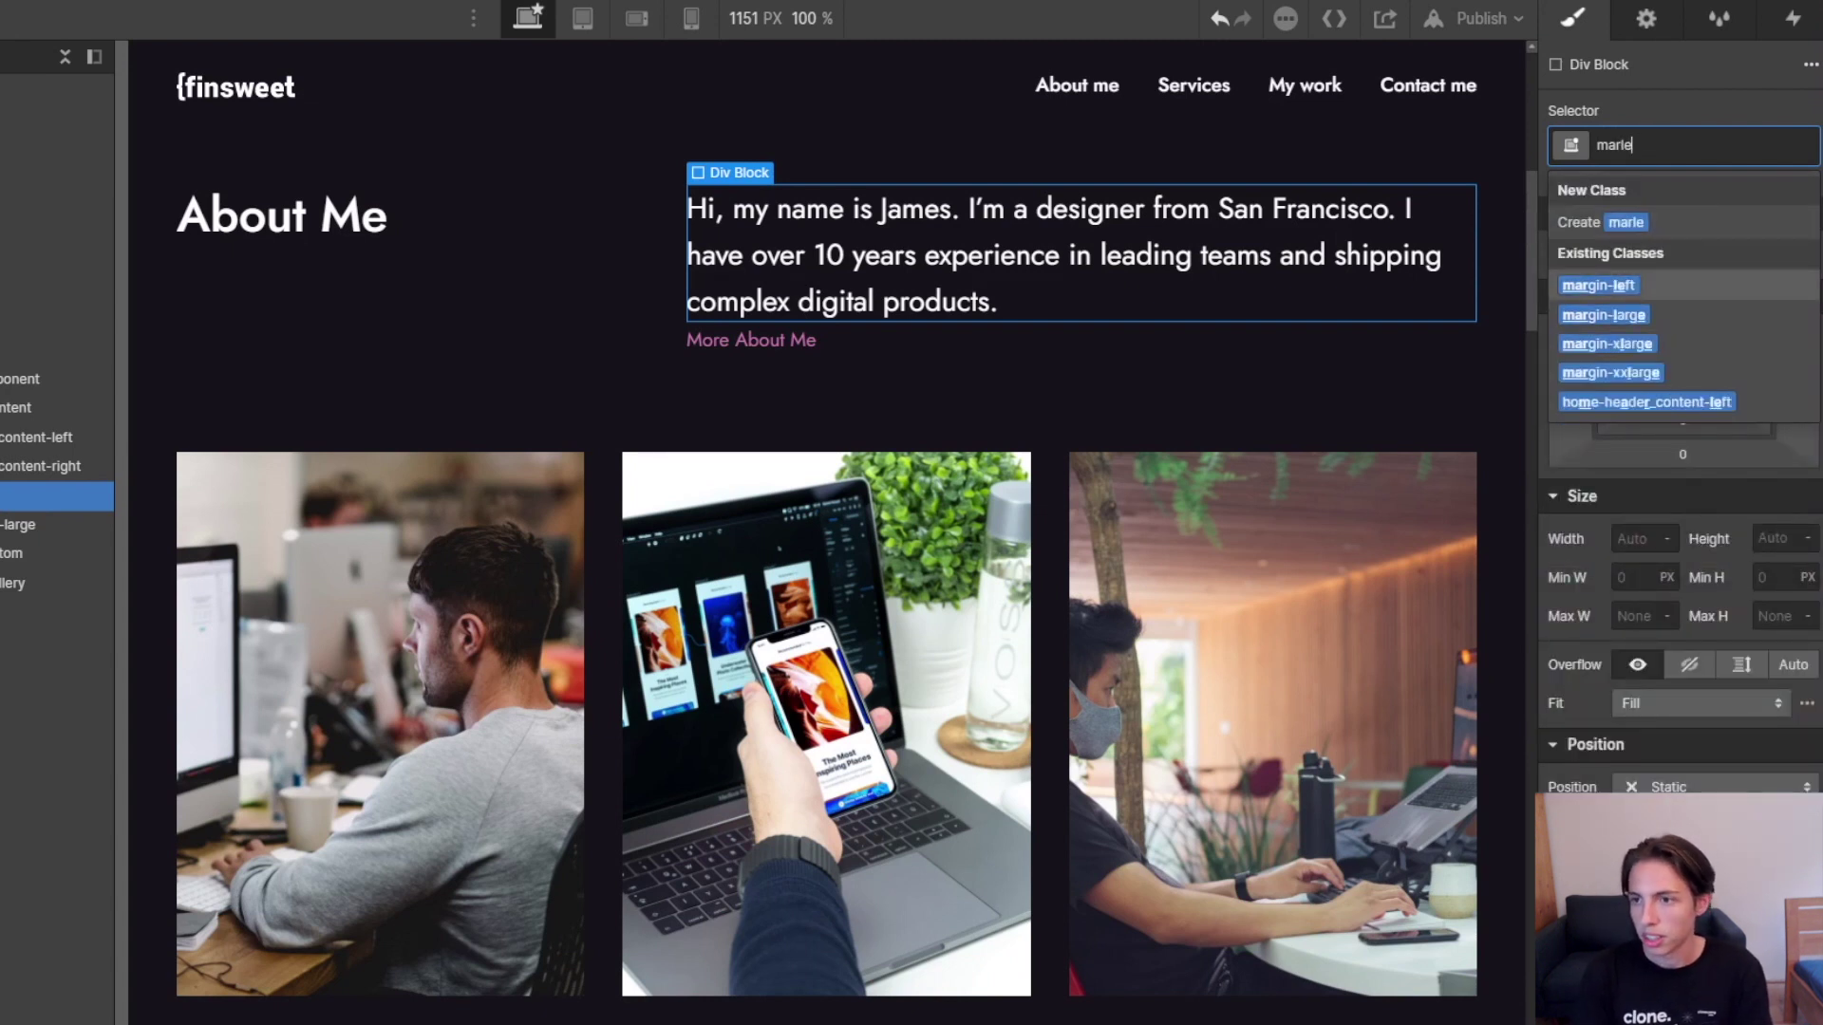
{"action": "key", "text": "BackSpace"}
{"action": "key", "text": "BackSpace"}
{"action": "key", "text": "BackSpace"}
{"action": "key", "text": "BackSpace"}
{"action": "key", "text": "BackSpace"}
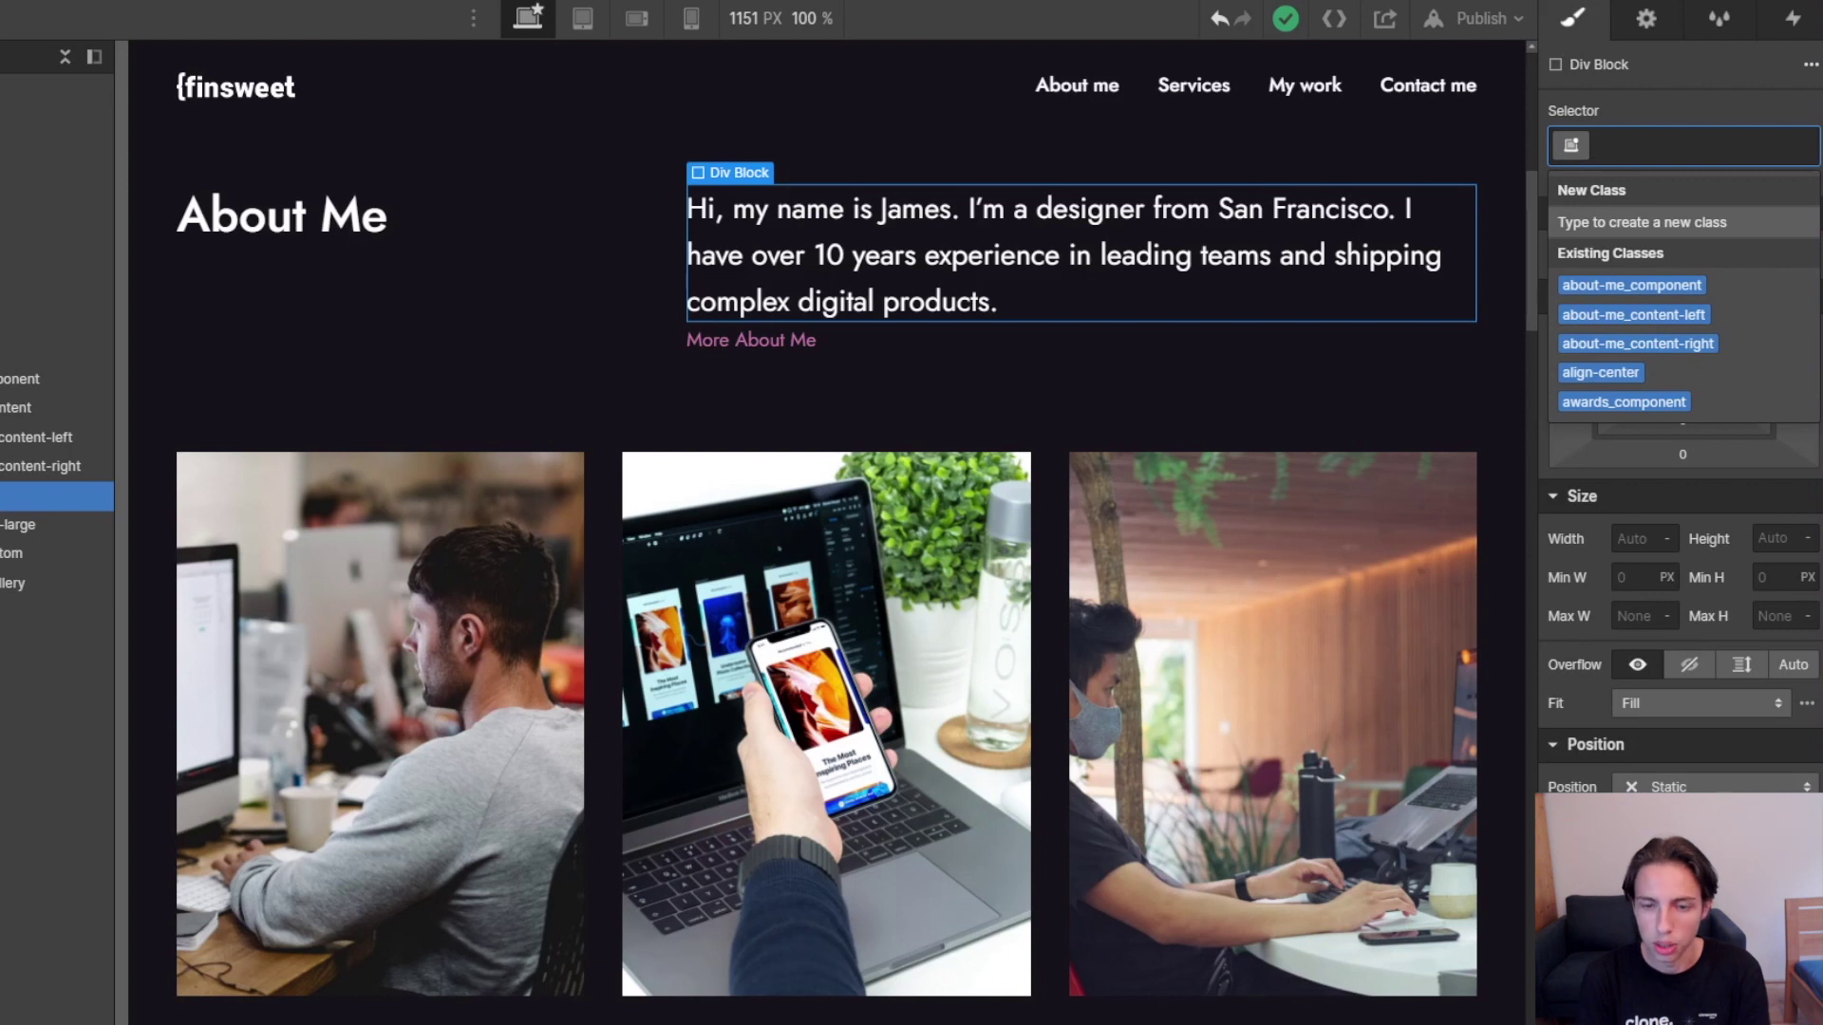
Browse padding class suggestions, then apply margin-bottom by typing 'marbot'.
{"action": "type", "text": "pad"}
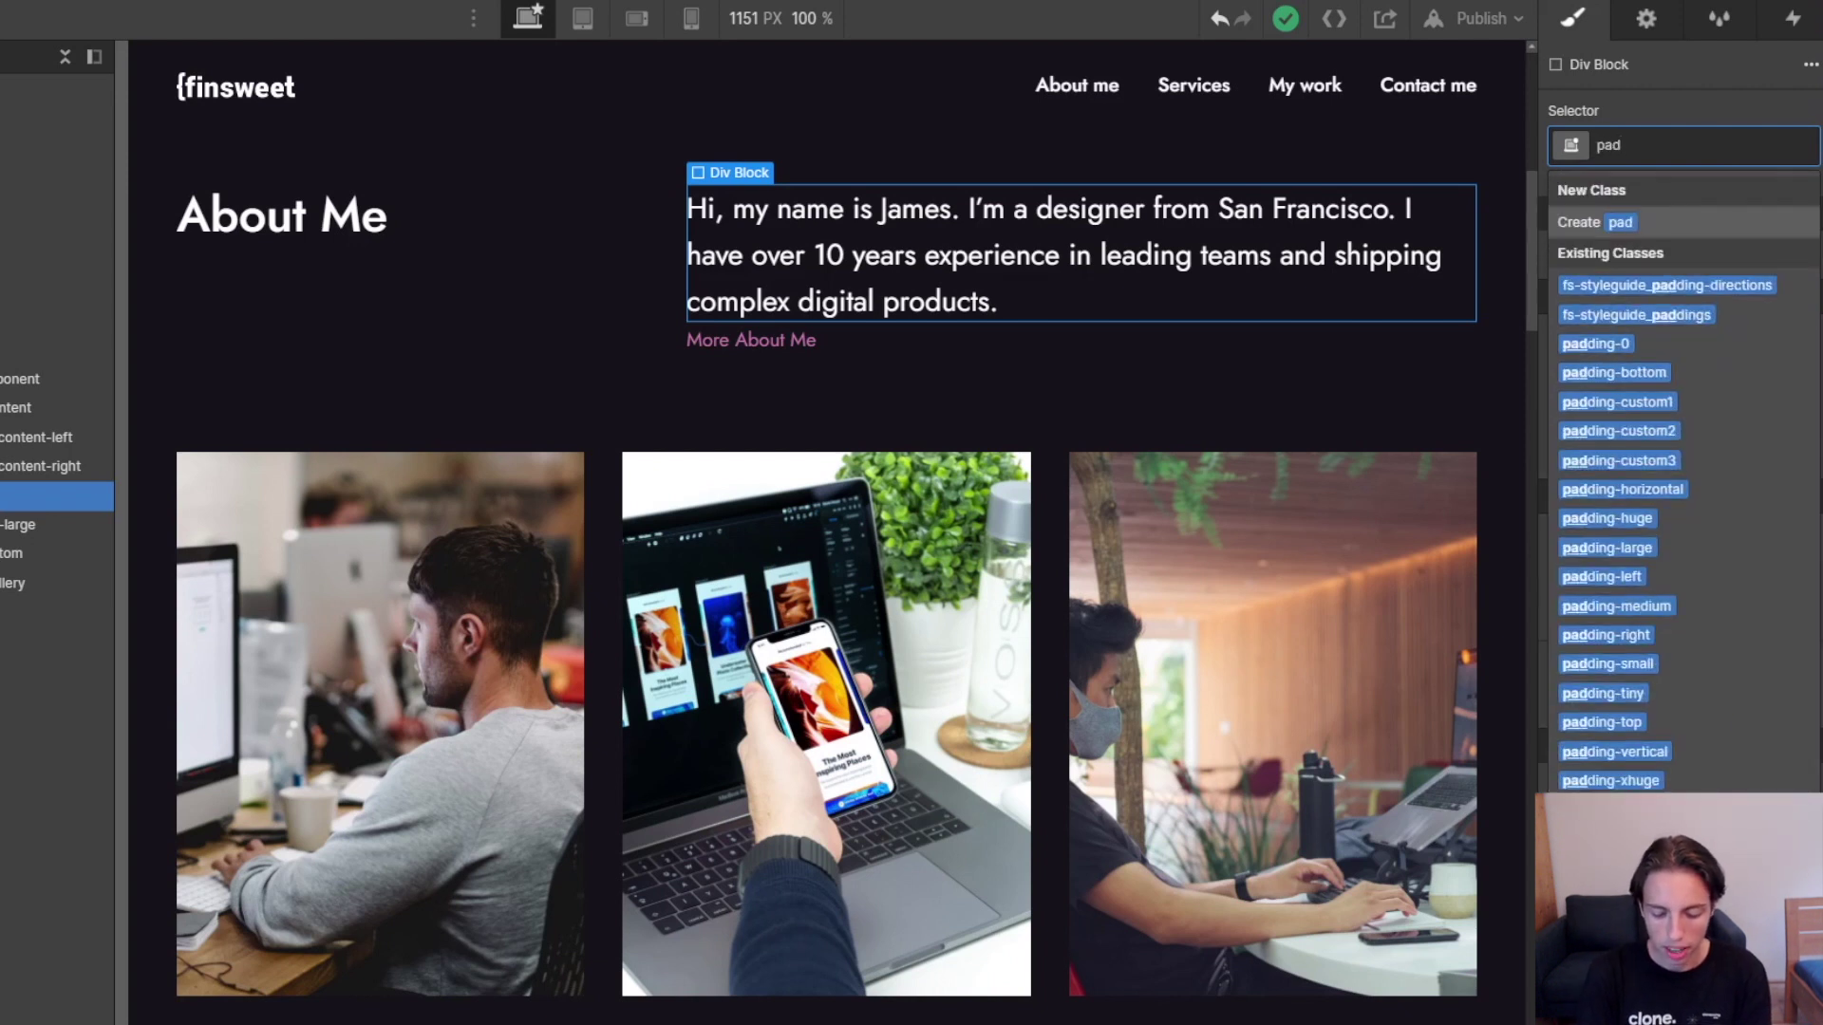
{"action": "type", "text": "e"}
{"action": "key", "text": "BackSpace"}
{"action": "type", "text": "ver"}
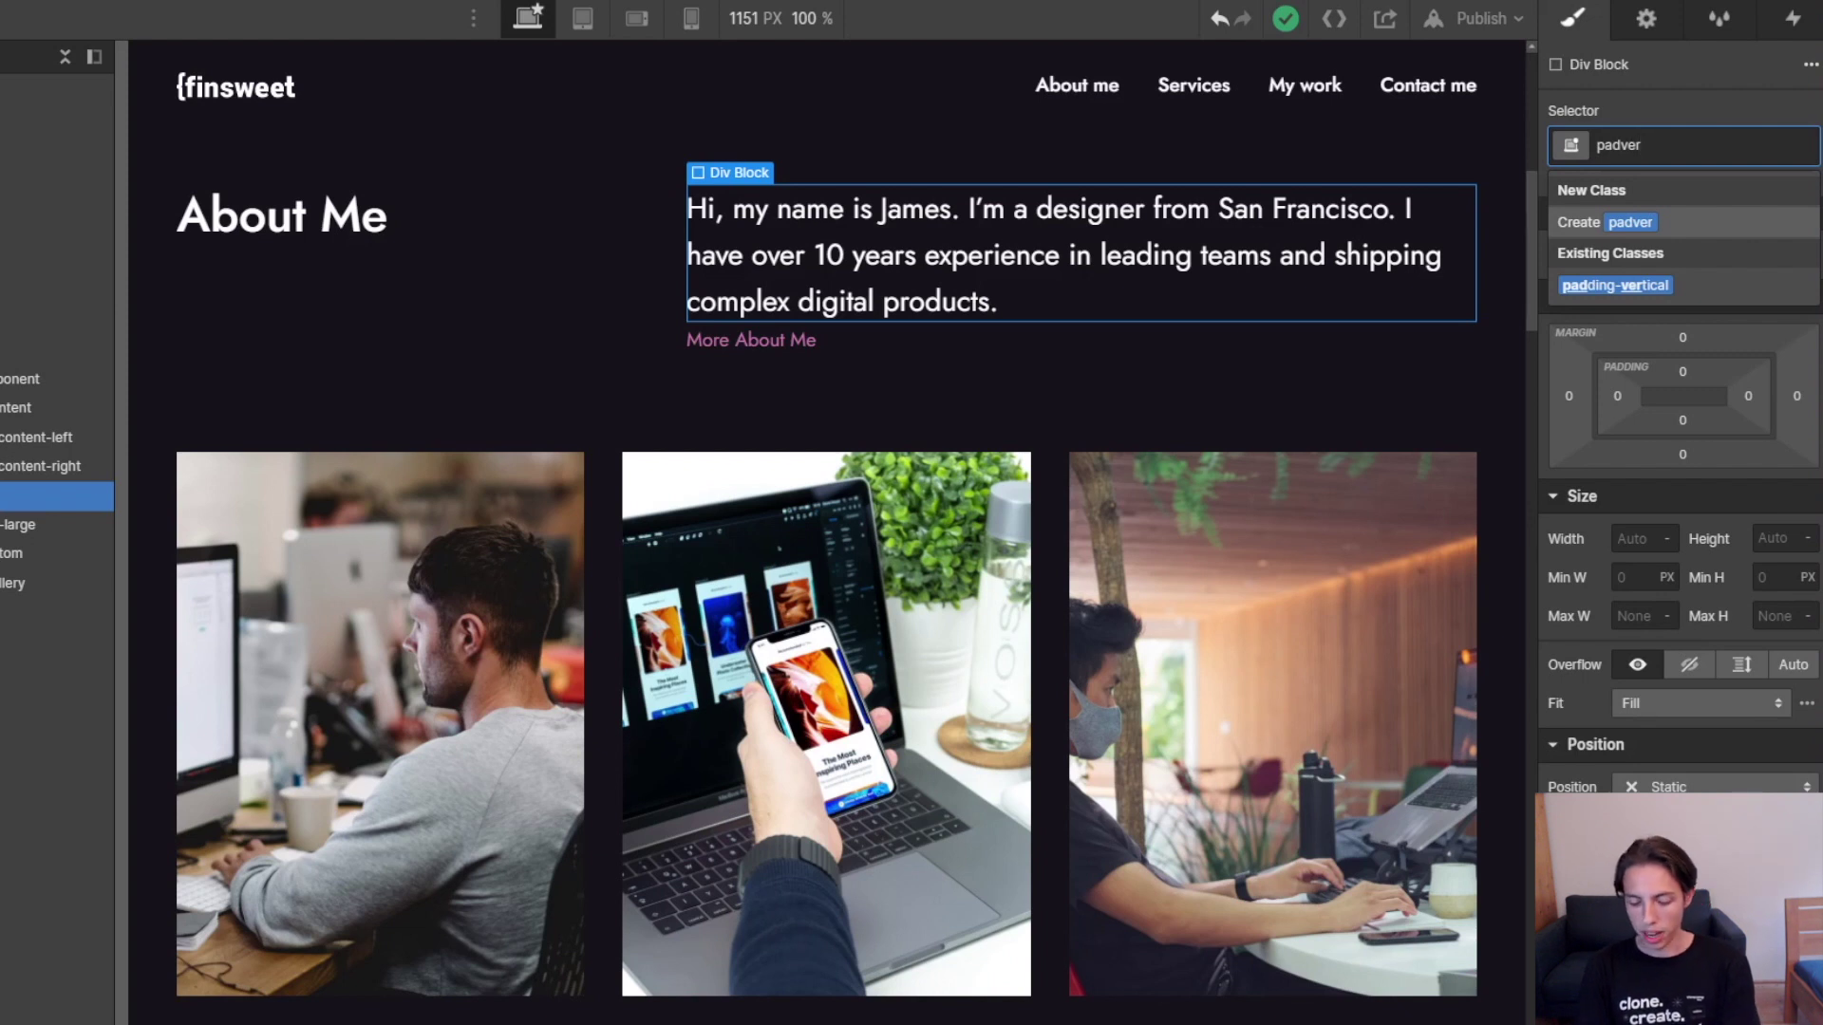
{"action": "key", "text": "BackSpace"}
{"action": "key", "text": "BackSpace"}
{"action": "key", "text": "BackSpace"}
{"action": "type", "text": "le"}
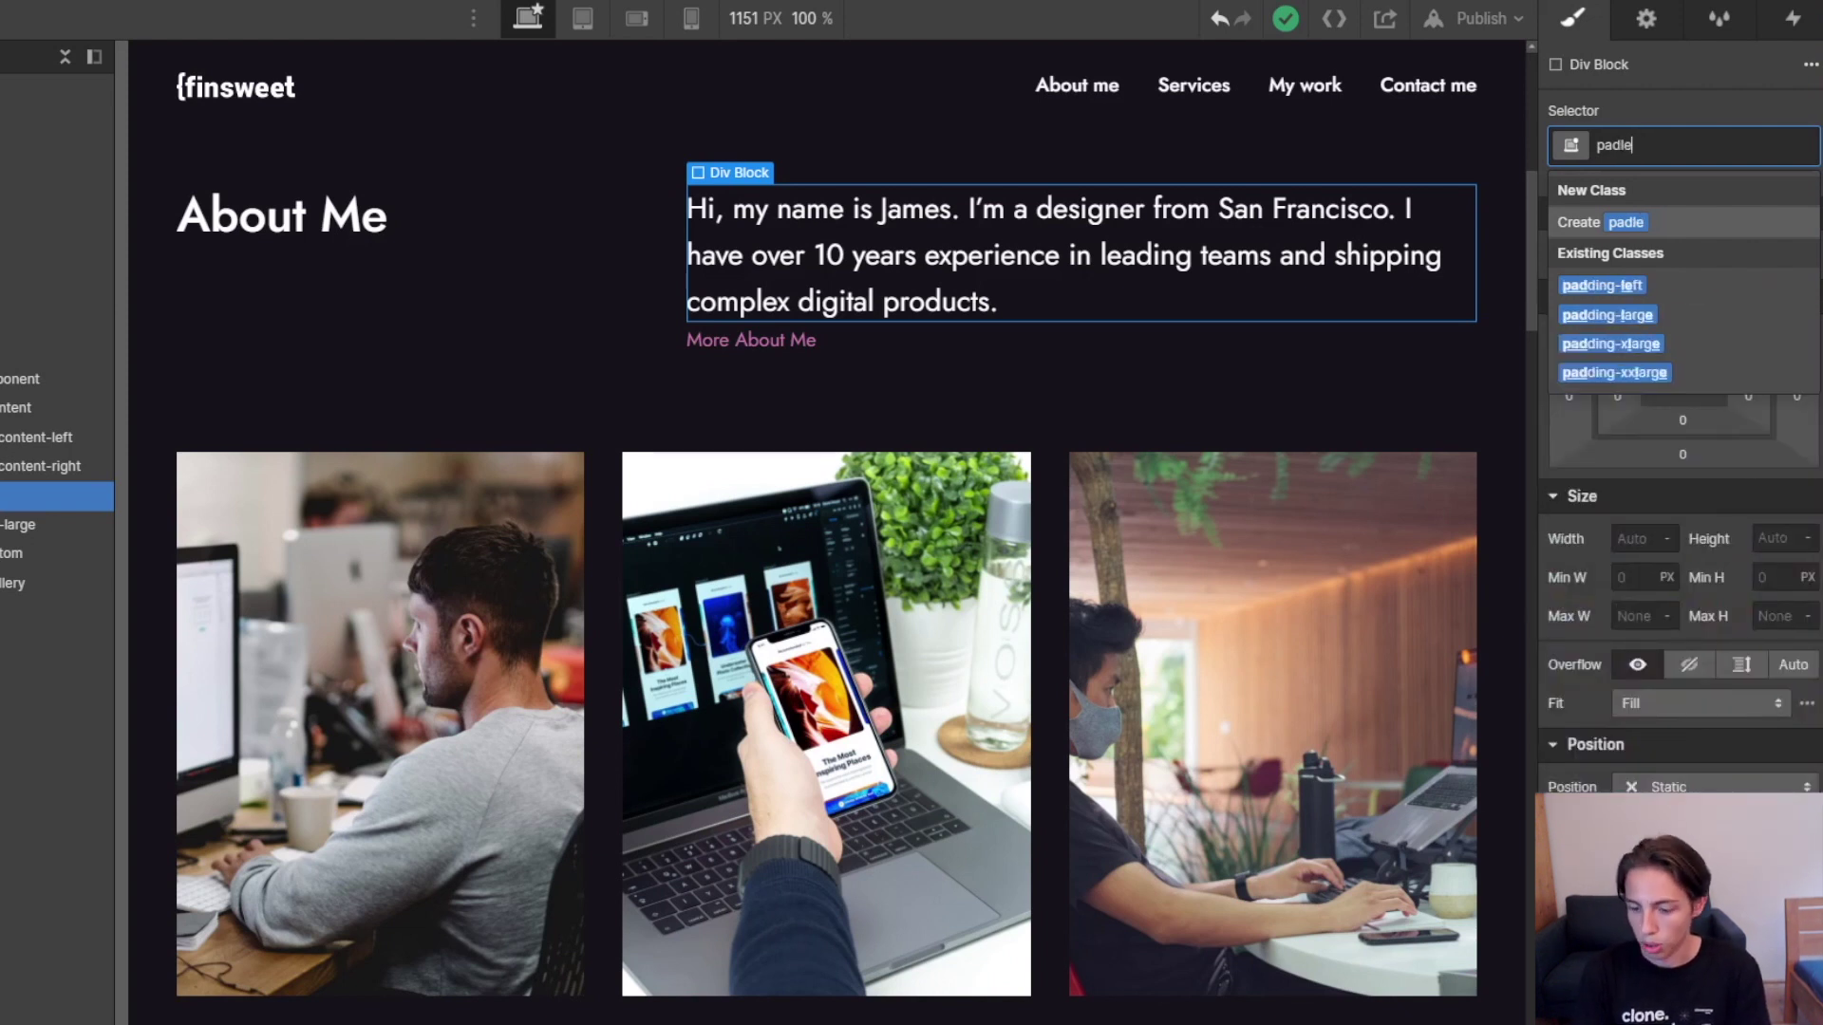
{"action": "key", "text": "Down"}
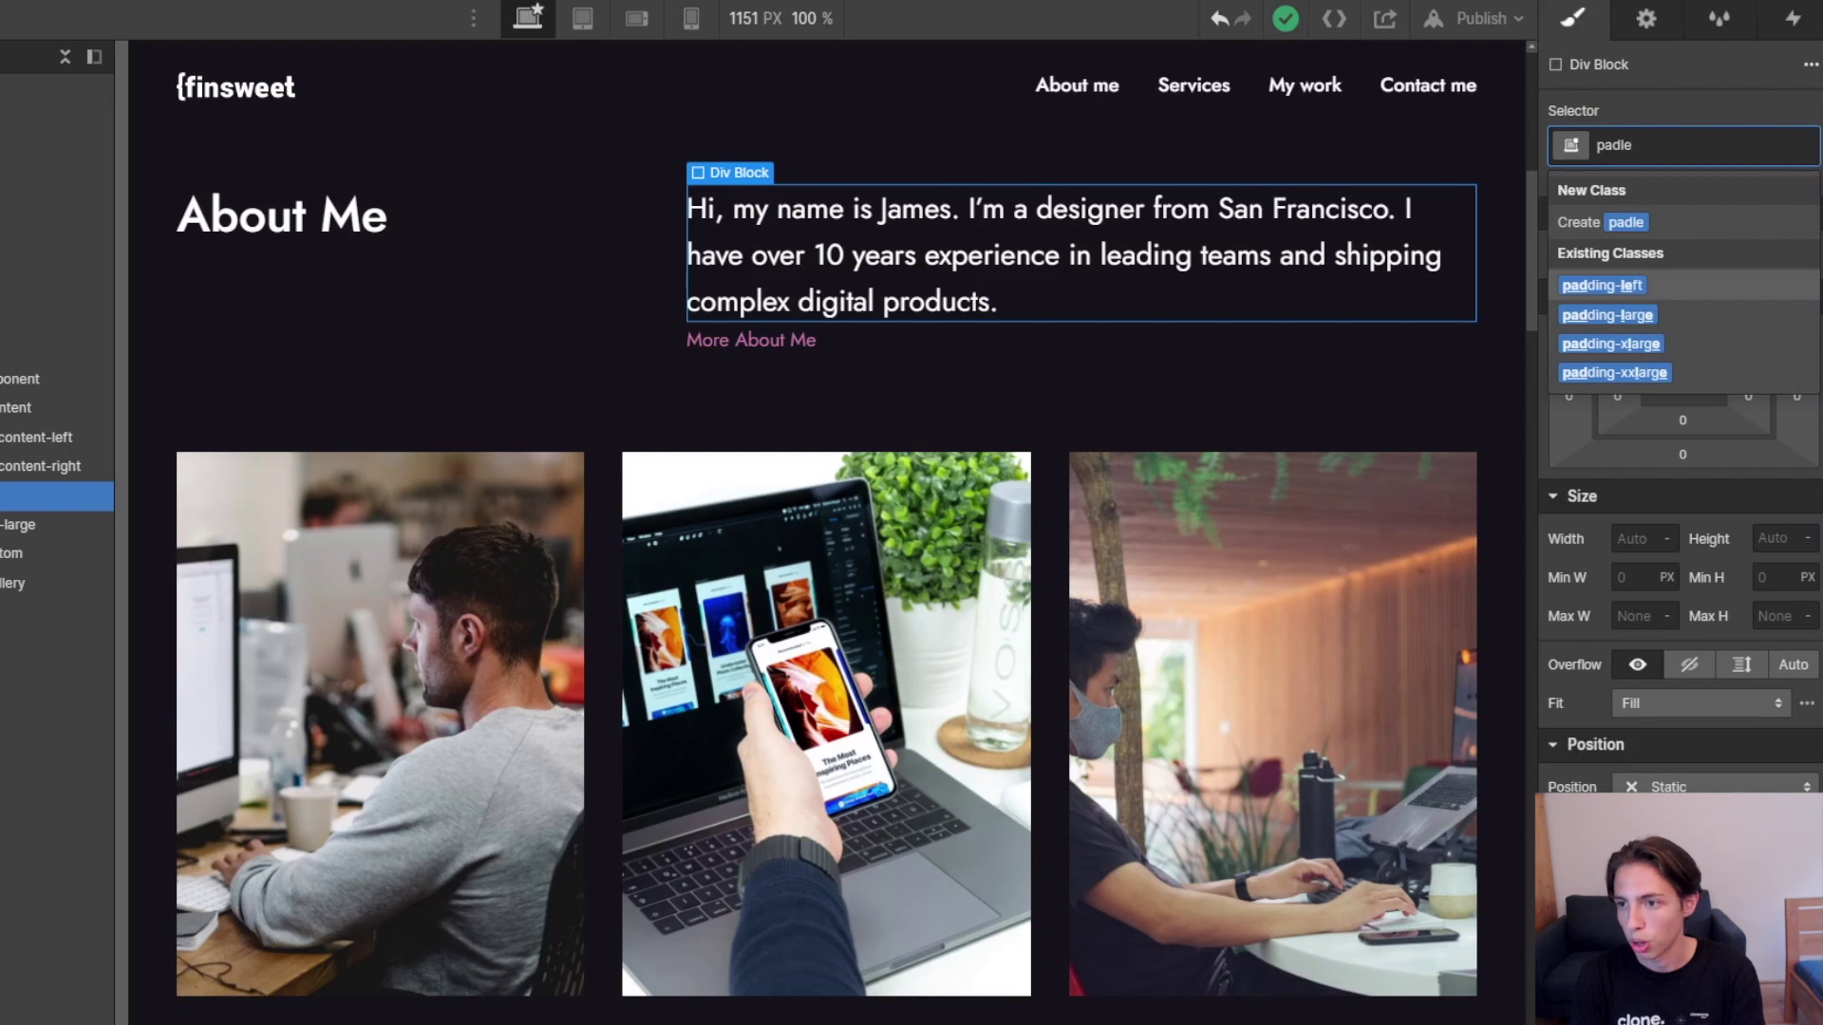
{"action": "key", "text": "Down"}
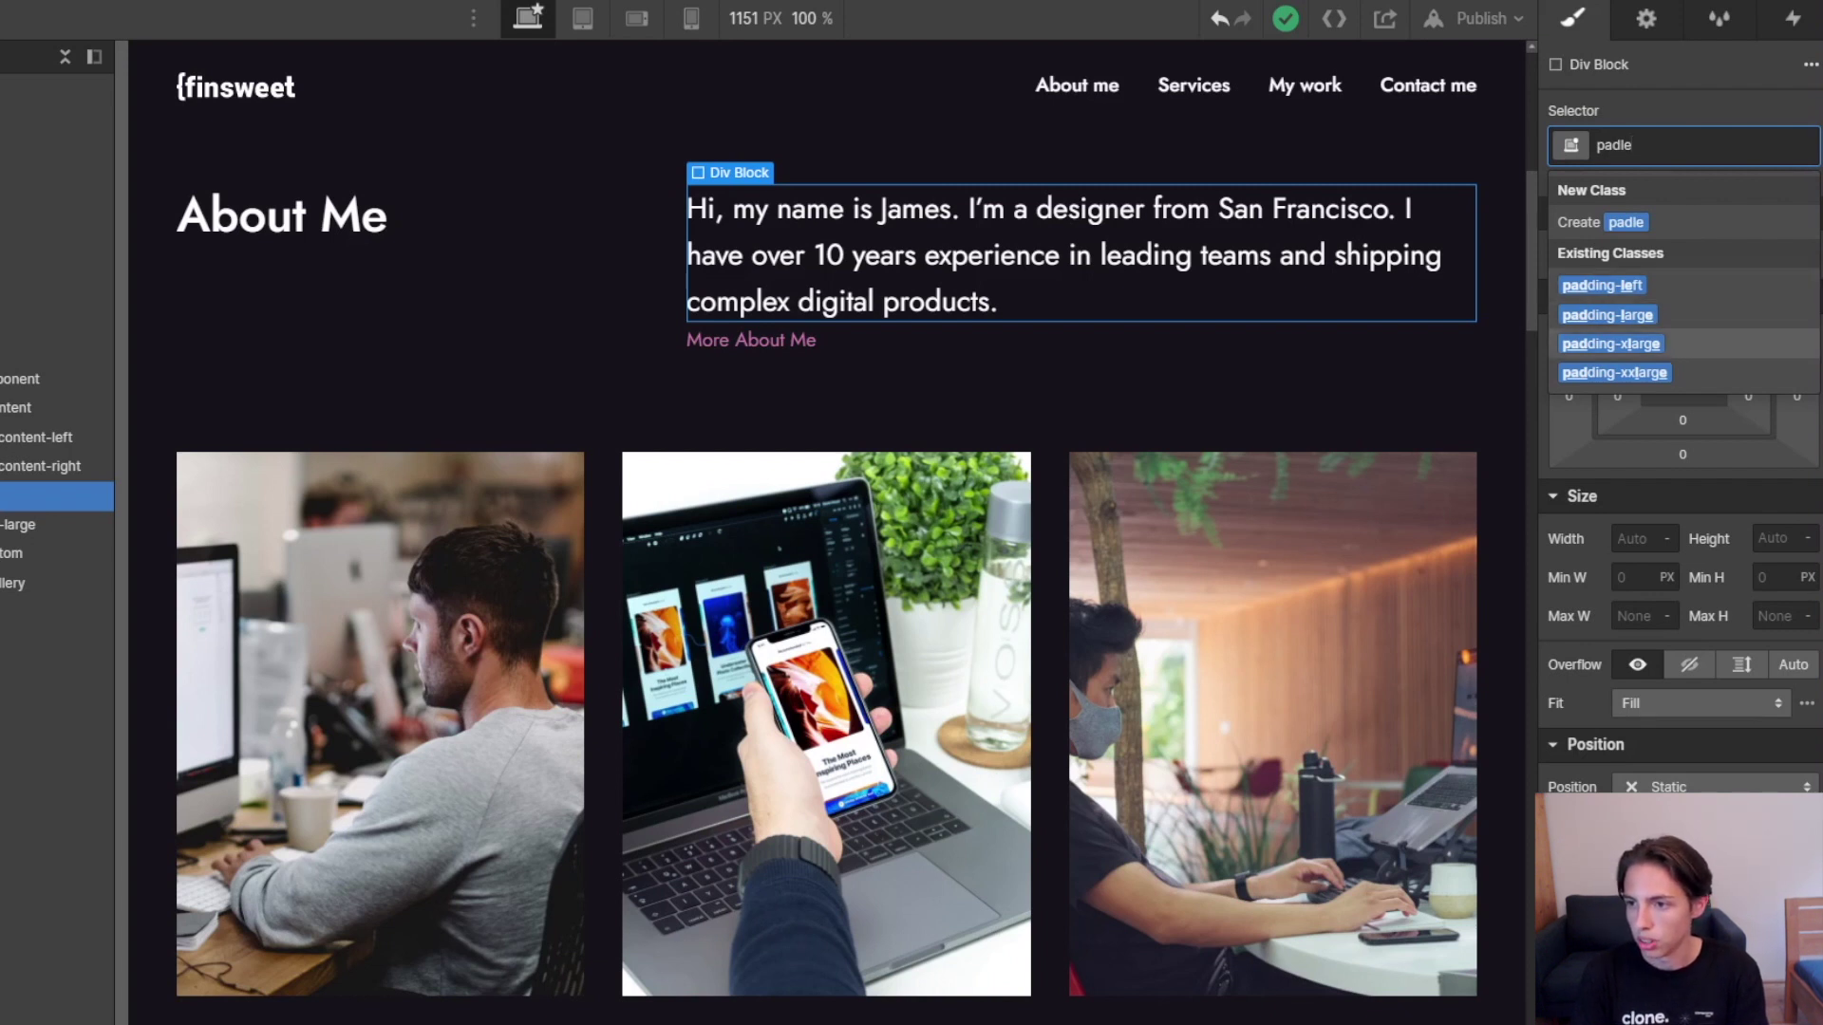
{"action": "key", "text": "Up"}
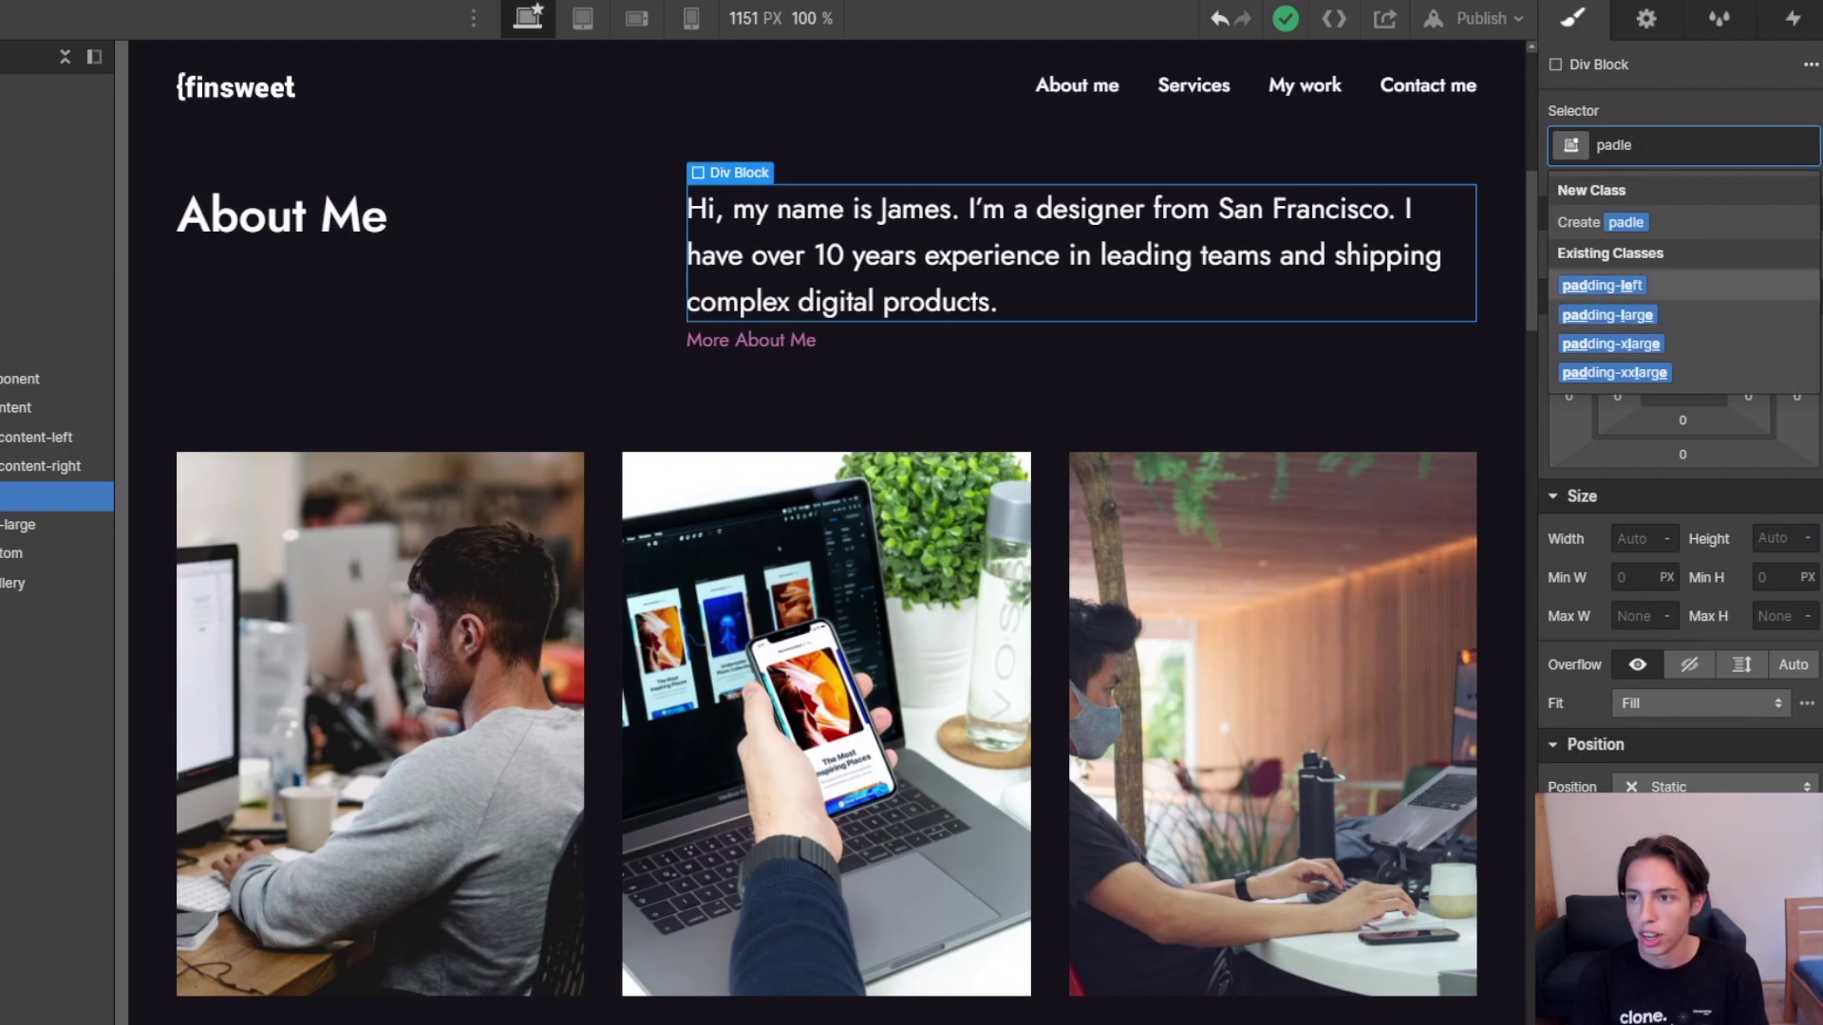
{"action": "key", "text": "Up"}
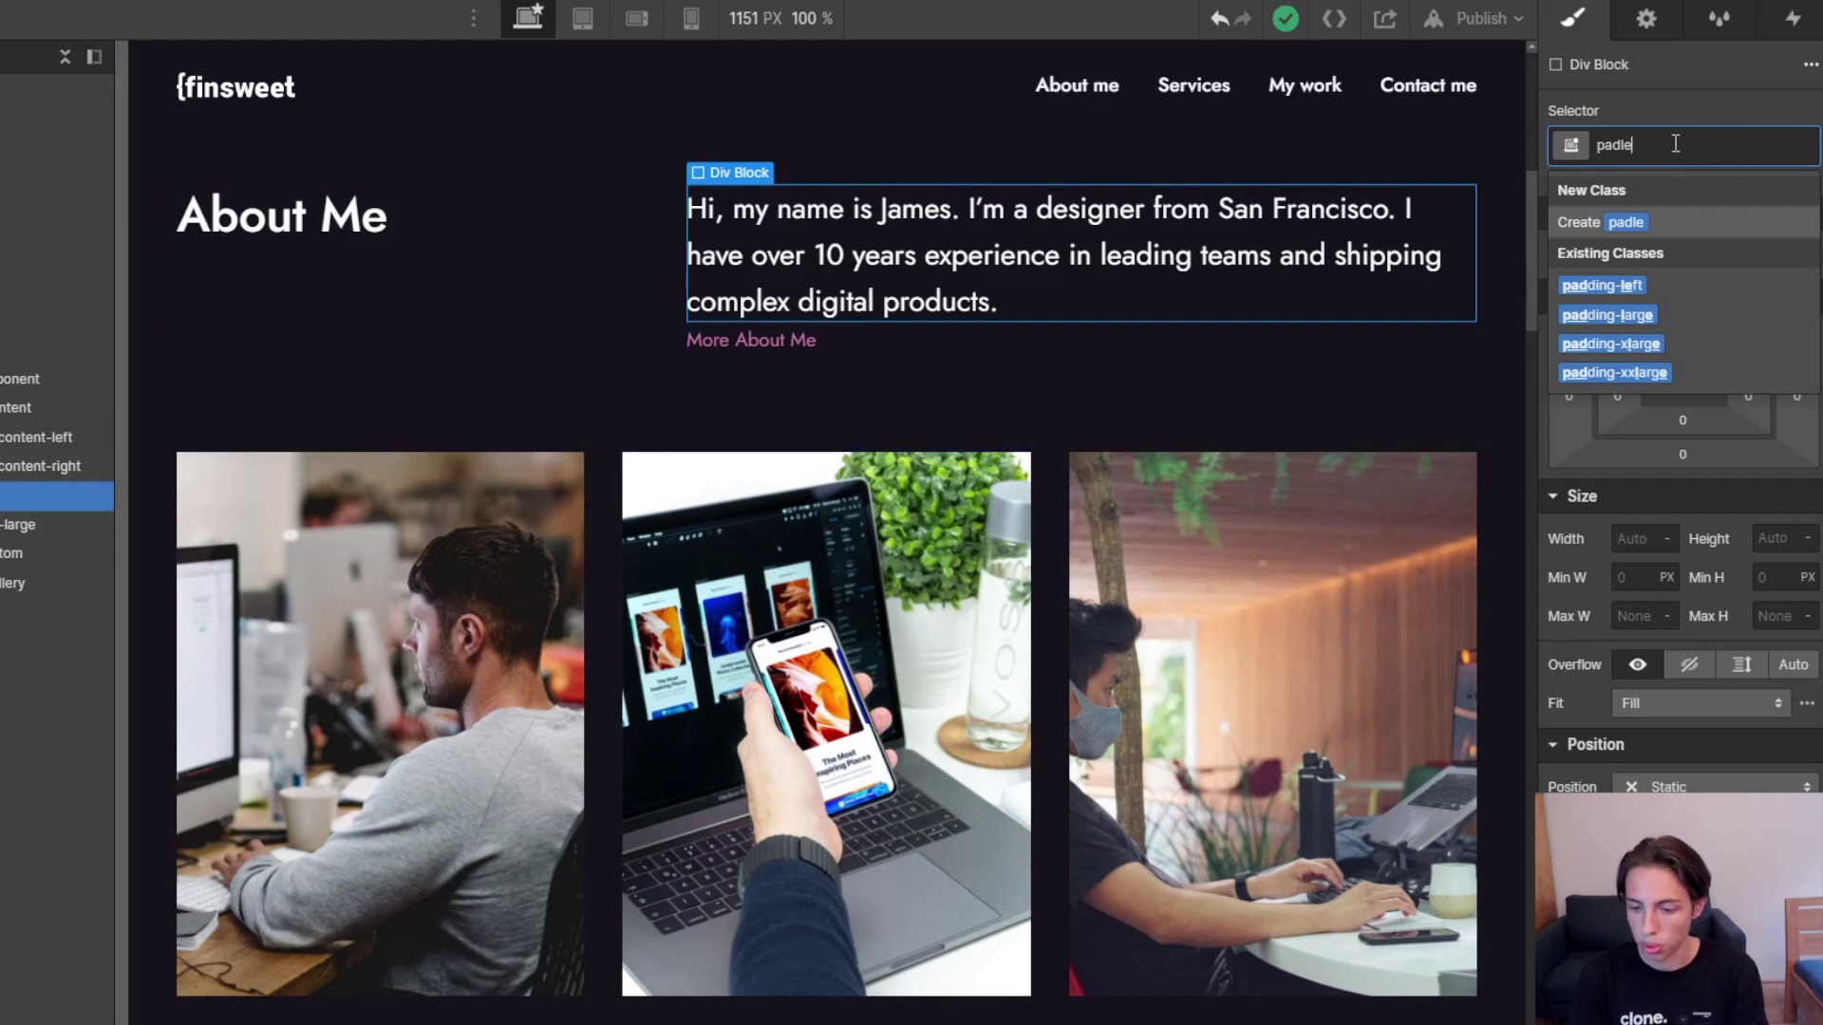
{"action": "key", "text": "BackSpace"}
{"action": "key", "text": "BackSpace"}
{"action": "key", "text": "BackSpace"}
{"action": "key", "text": "BackSpace"}
{"action": "key", "text": "BackSpace"}
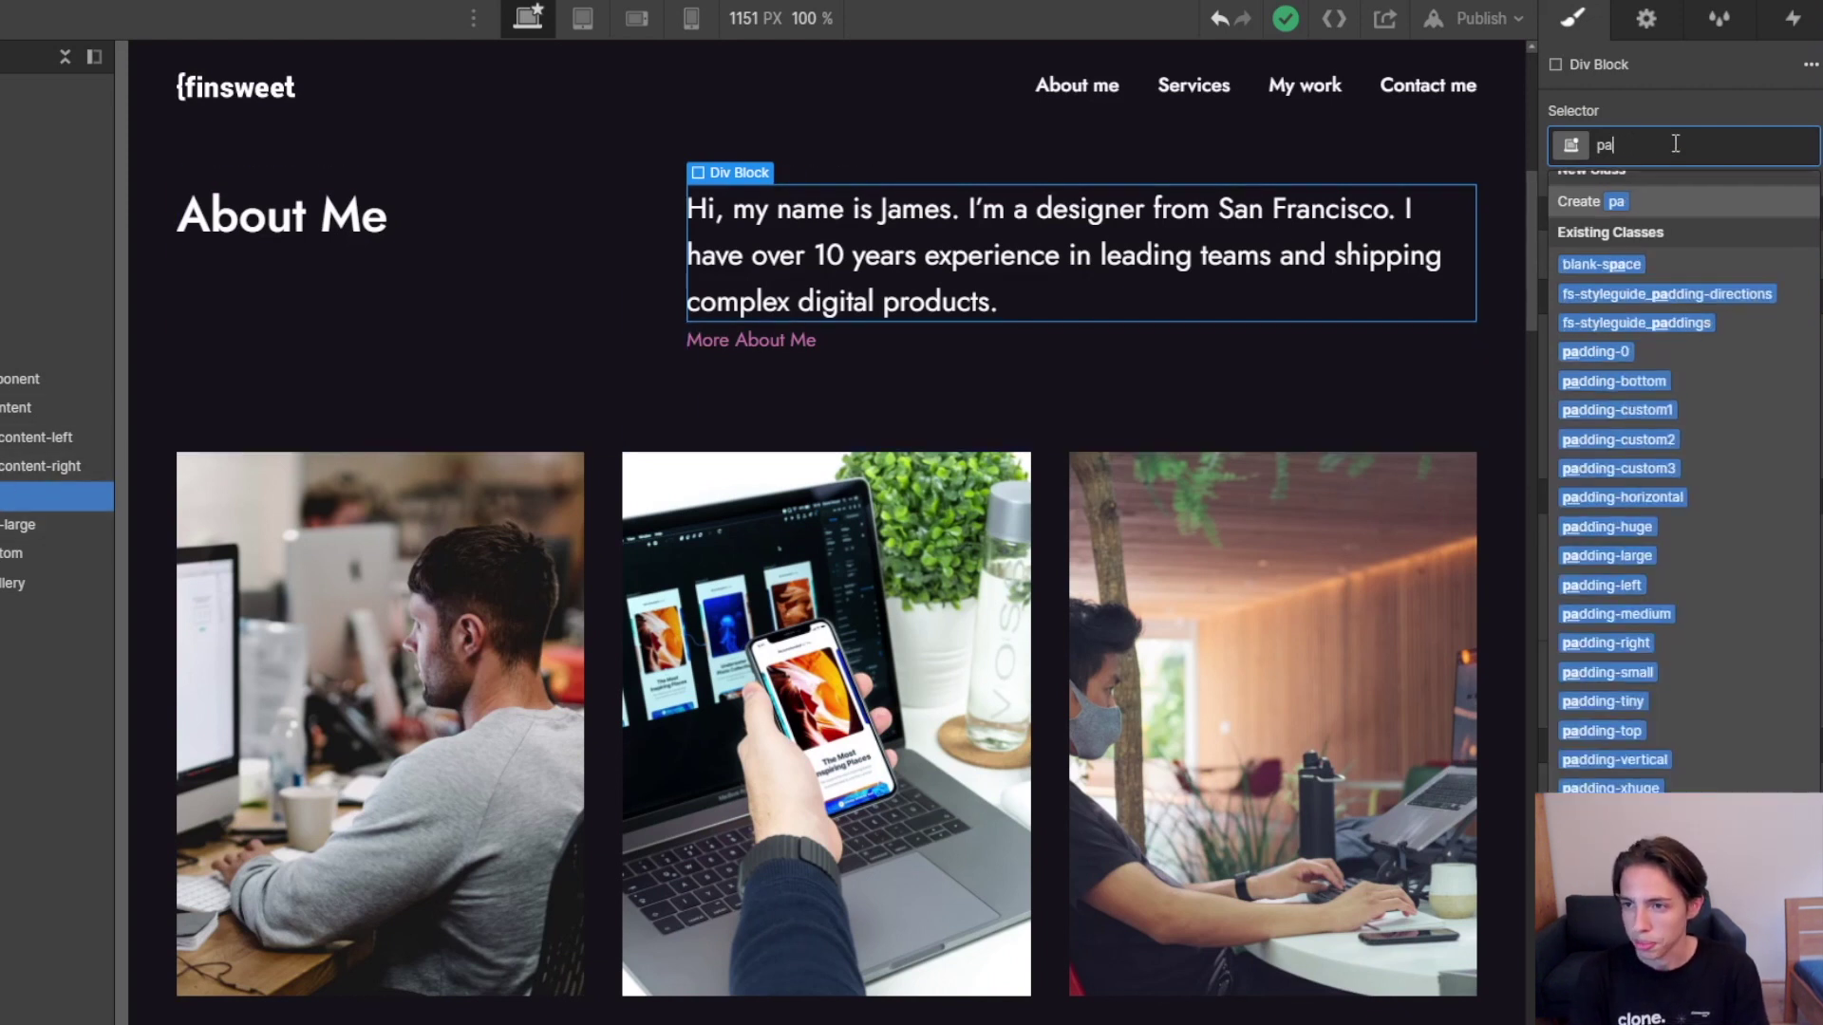
{"action": "type", "text": "marbot"}
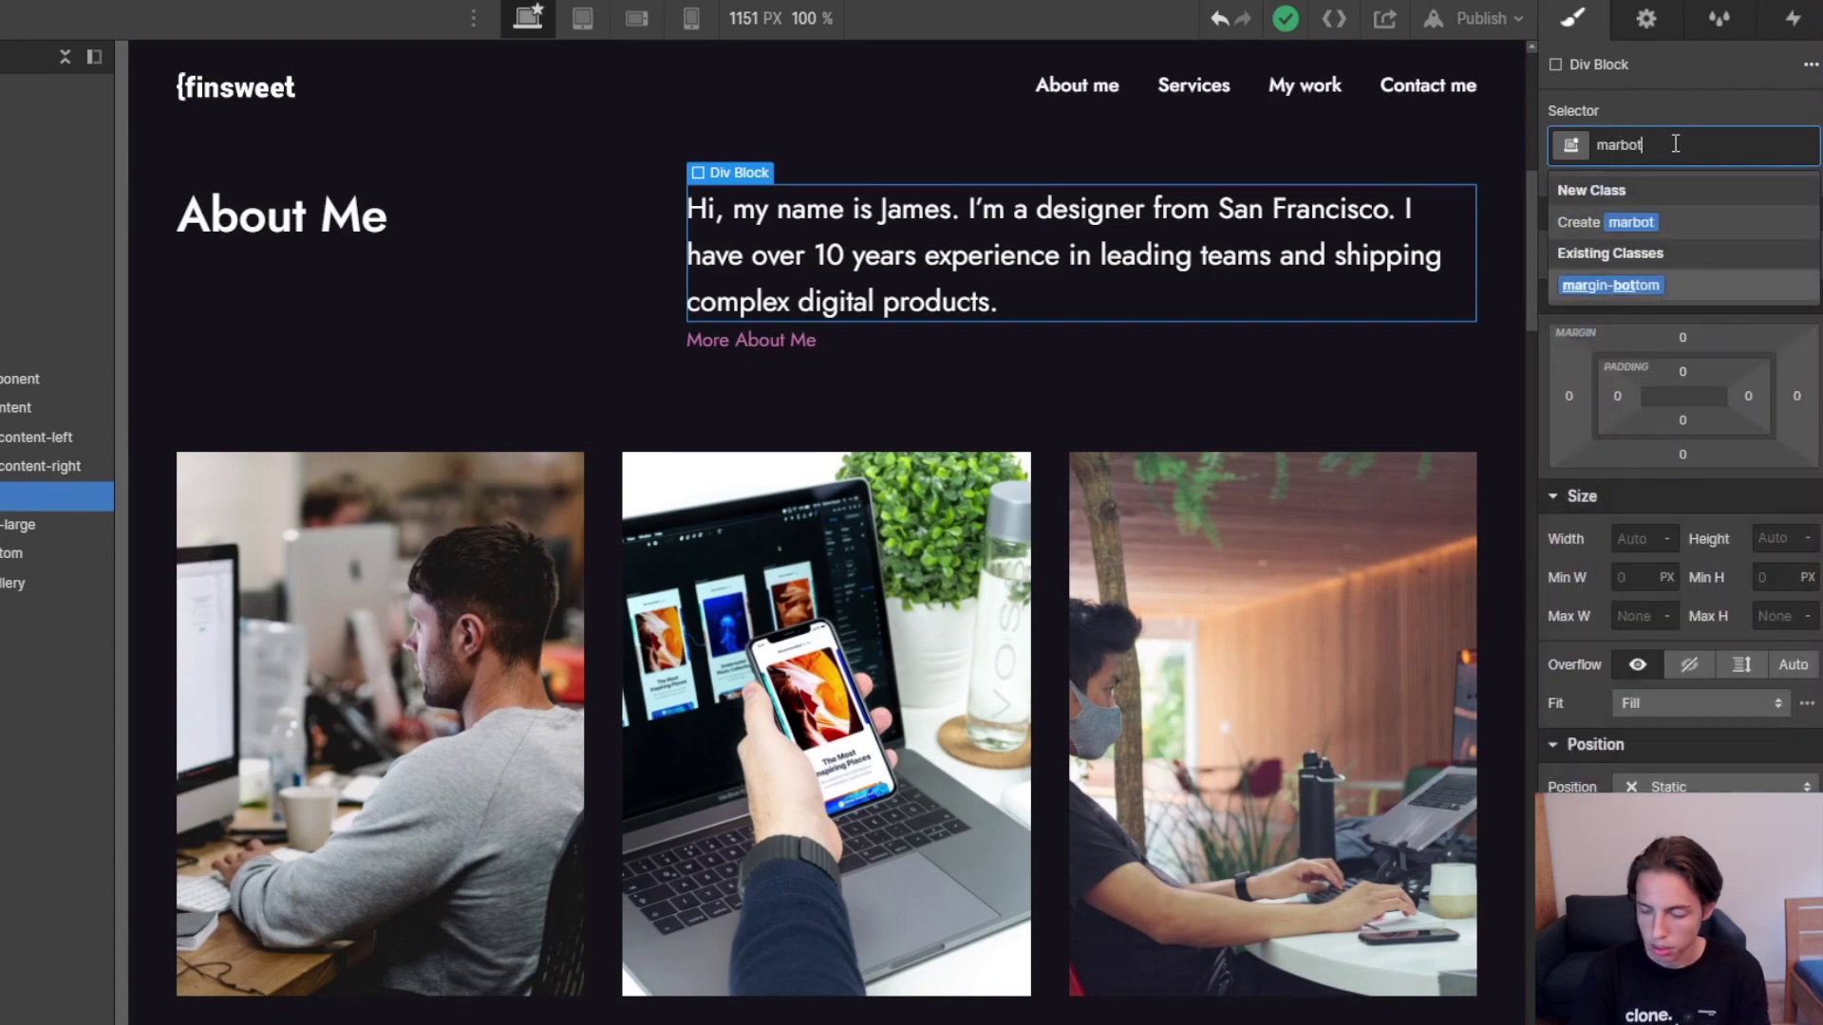
{"action": "key", "text": "Return"}
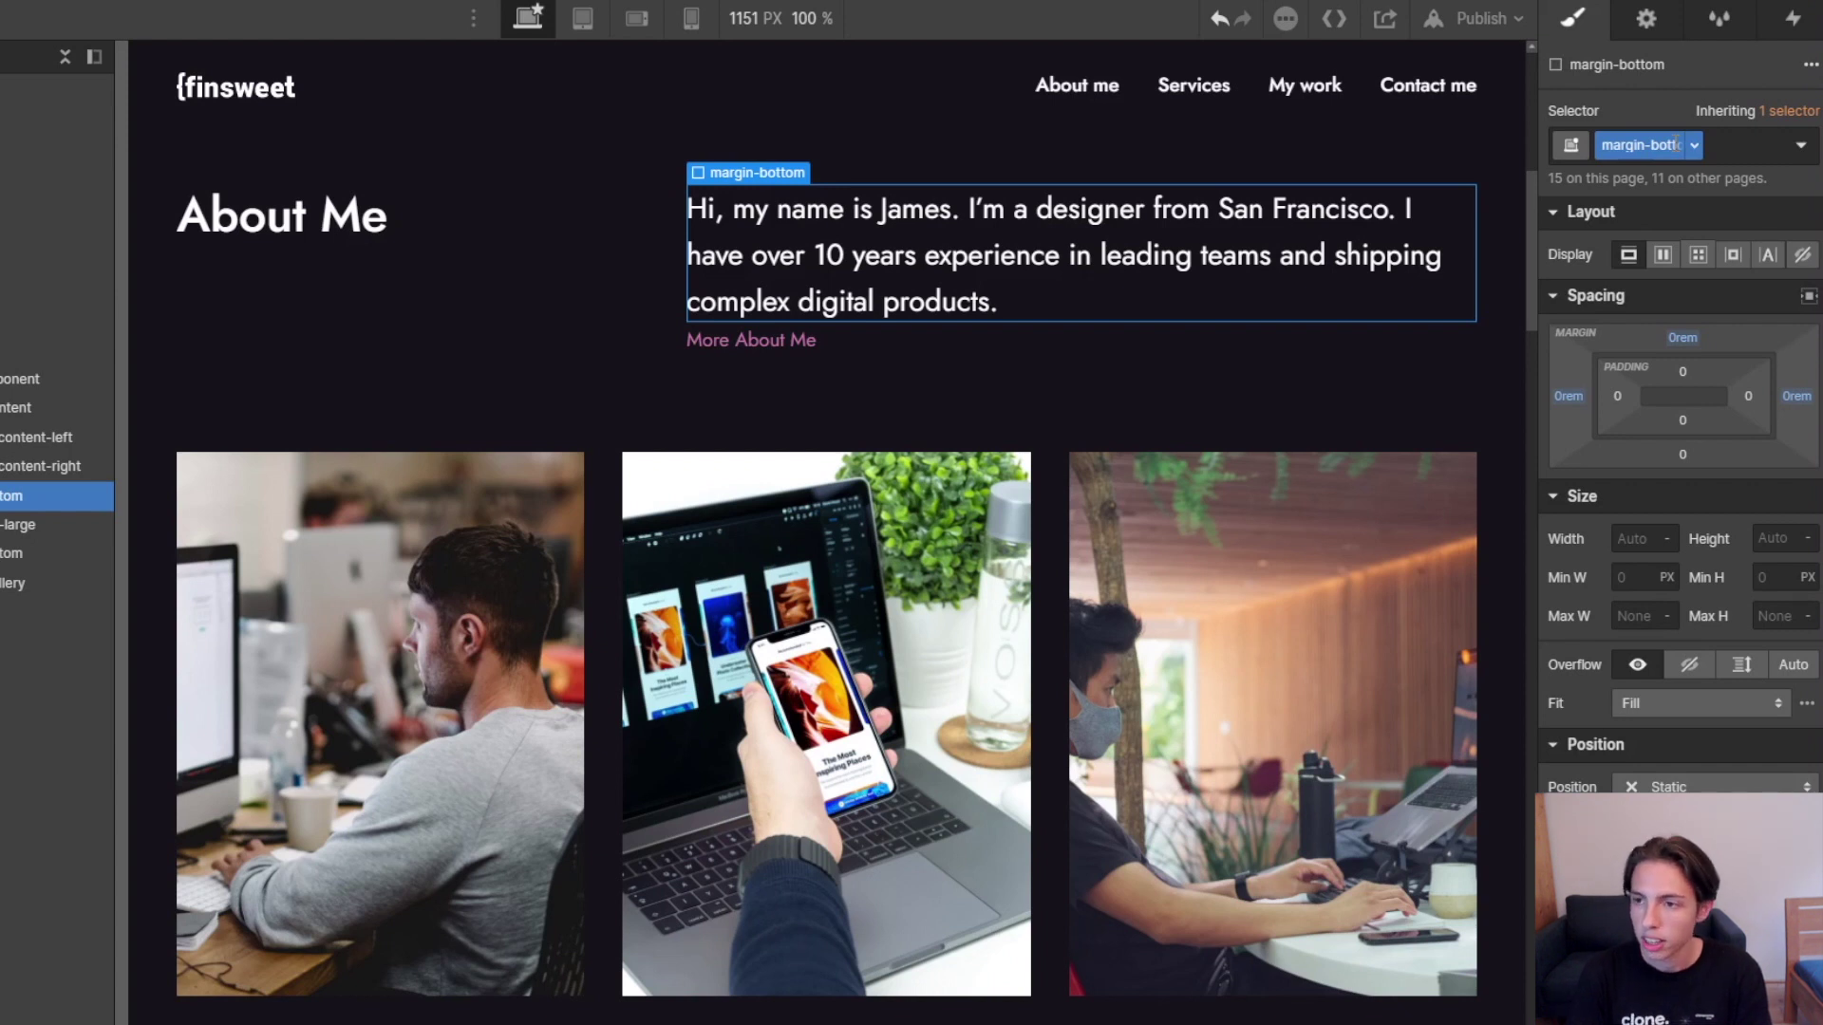
Add margin-medium as a combo class on margin-bottom, then remove it again.
{"action": "left_click", "coordinate": [1676, 144]}
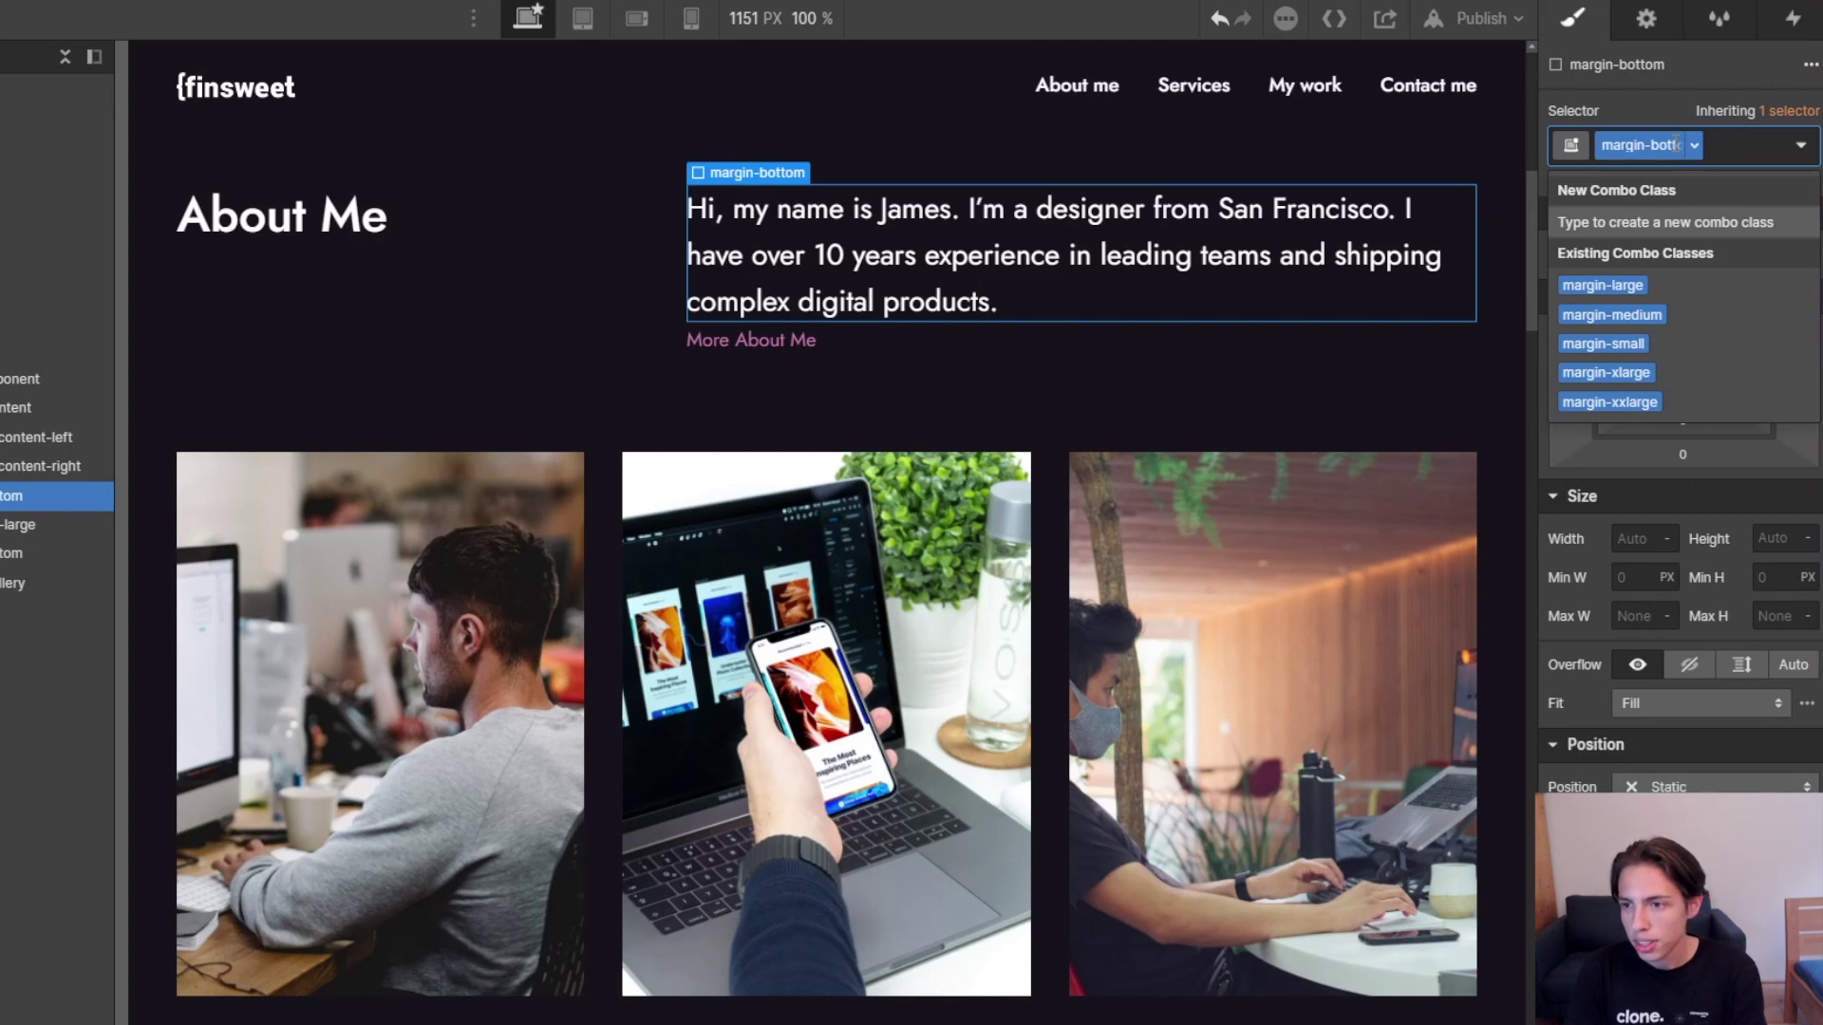
{"action": "key", "text": "Down"}
{"action": "key", "text": "Down"}
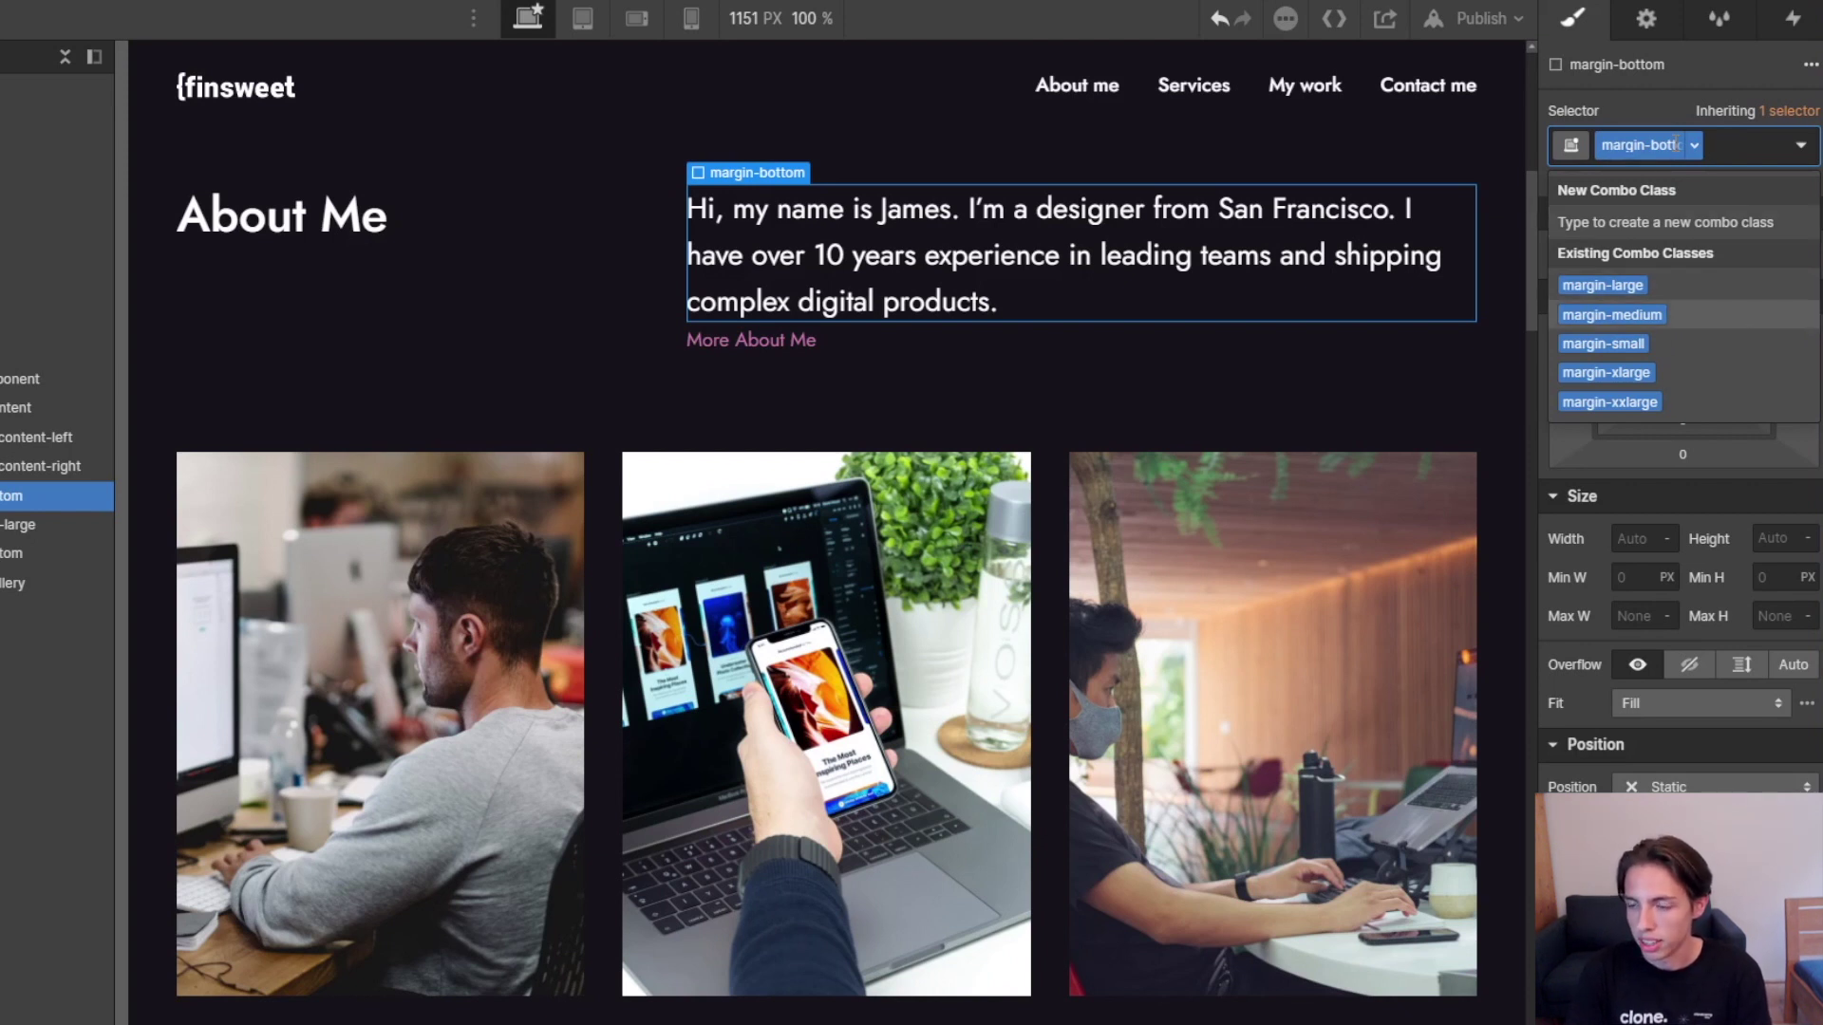
{"action": "key", "text": "Down"}
{"action": "key", "text": "Down"}
{"action": "key", "text": "Down"}
{"action": "key", "text": "Up"}
{"action": "key", "text": "Up"}
{"action": "key", "text": "Up"}
{"action": "key", "text": "Up"}
{"action": "key", "text": "Down"}
{"action": "key", "text": "Up"}
{"action": "key", "text": "Down"}
{"action": "key", "text": "Up"}
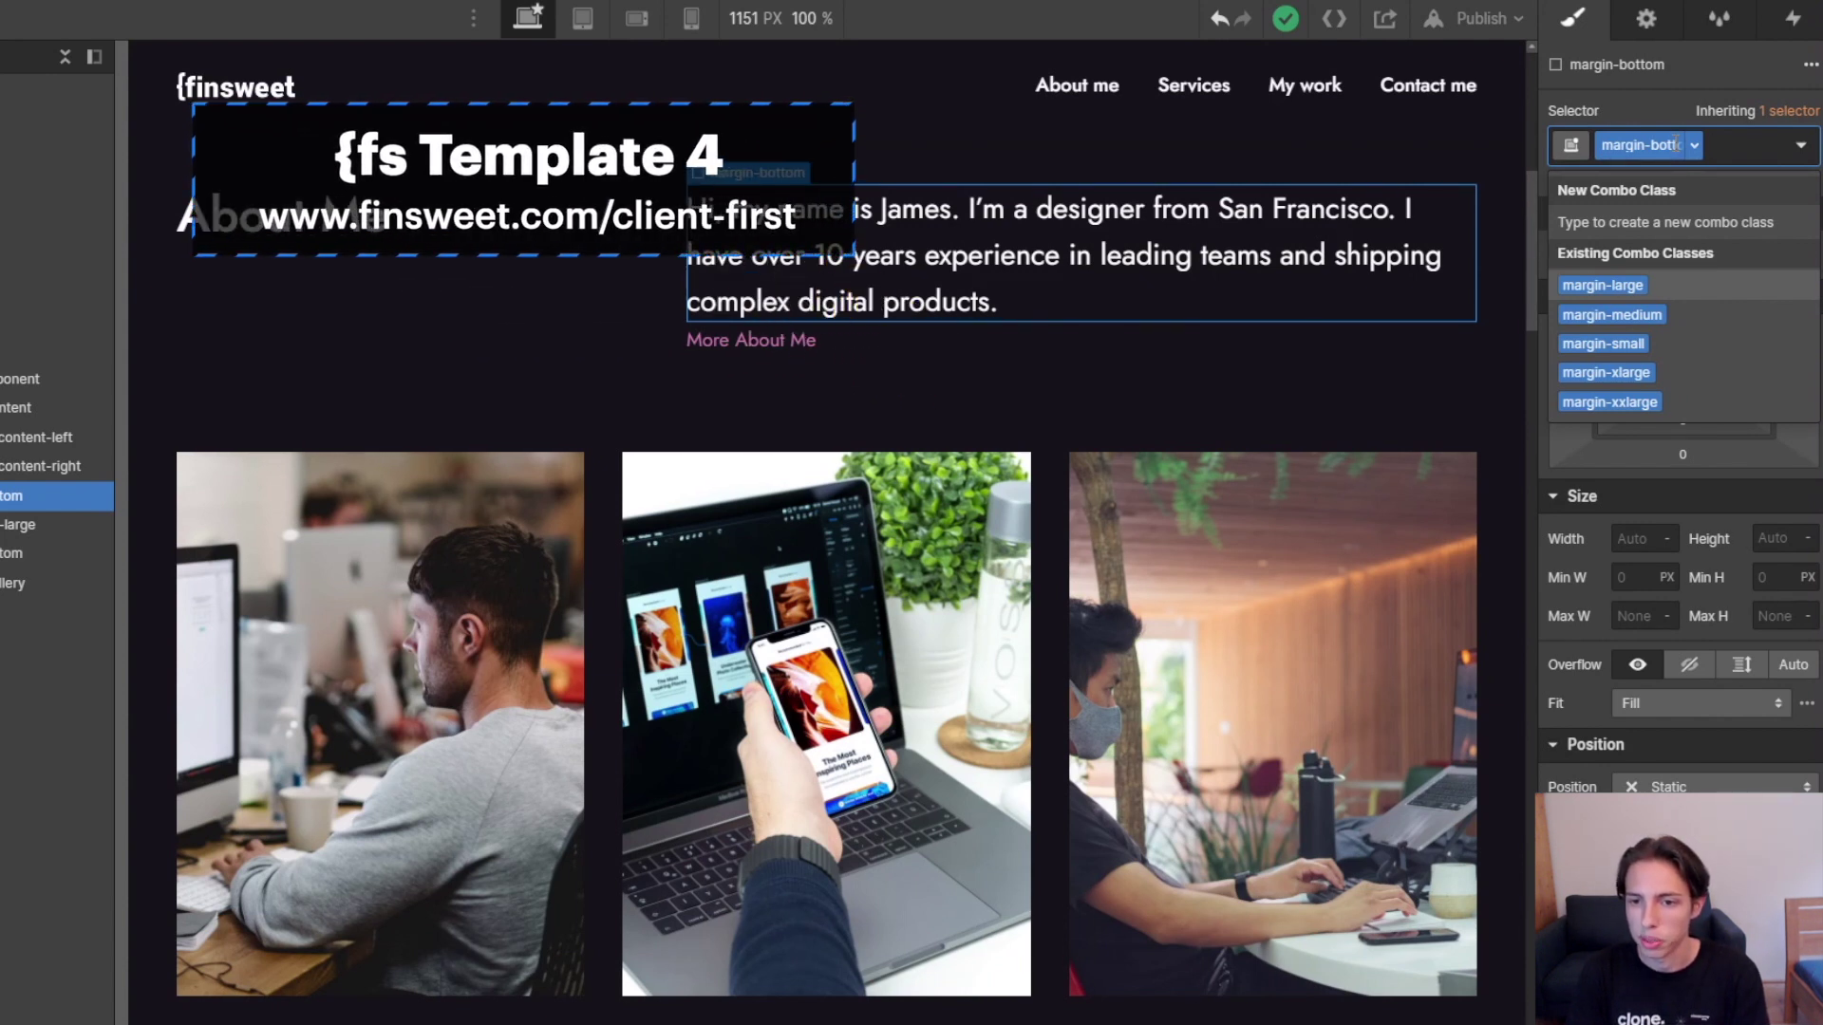
{"action": "key", "text": "Down"}
{"action": "key", "text": "Down"}
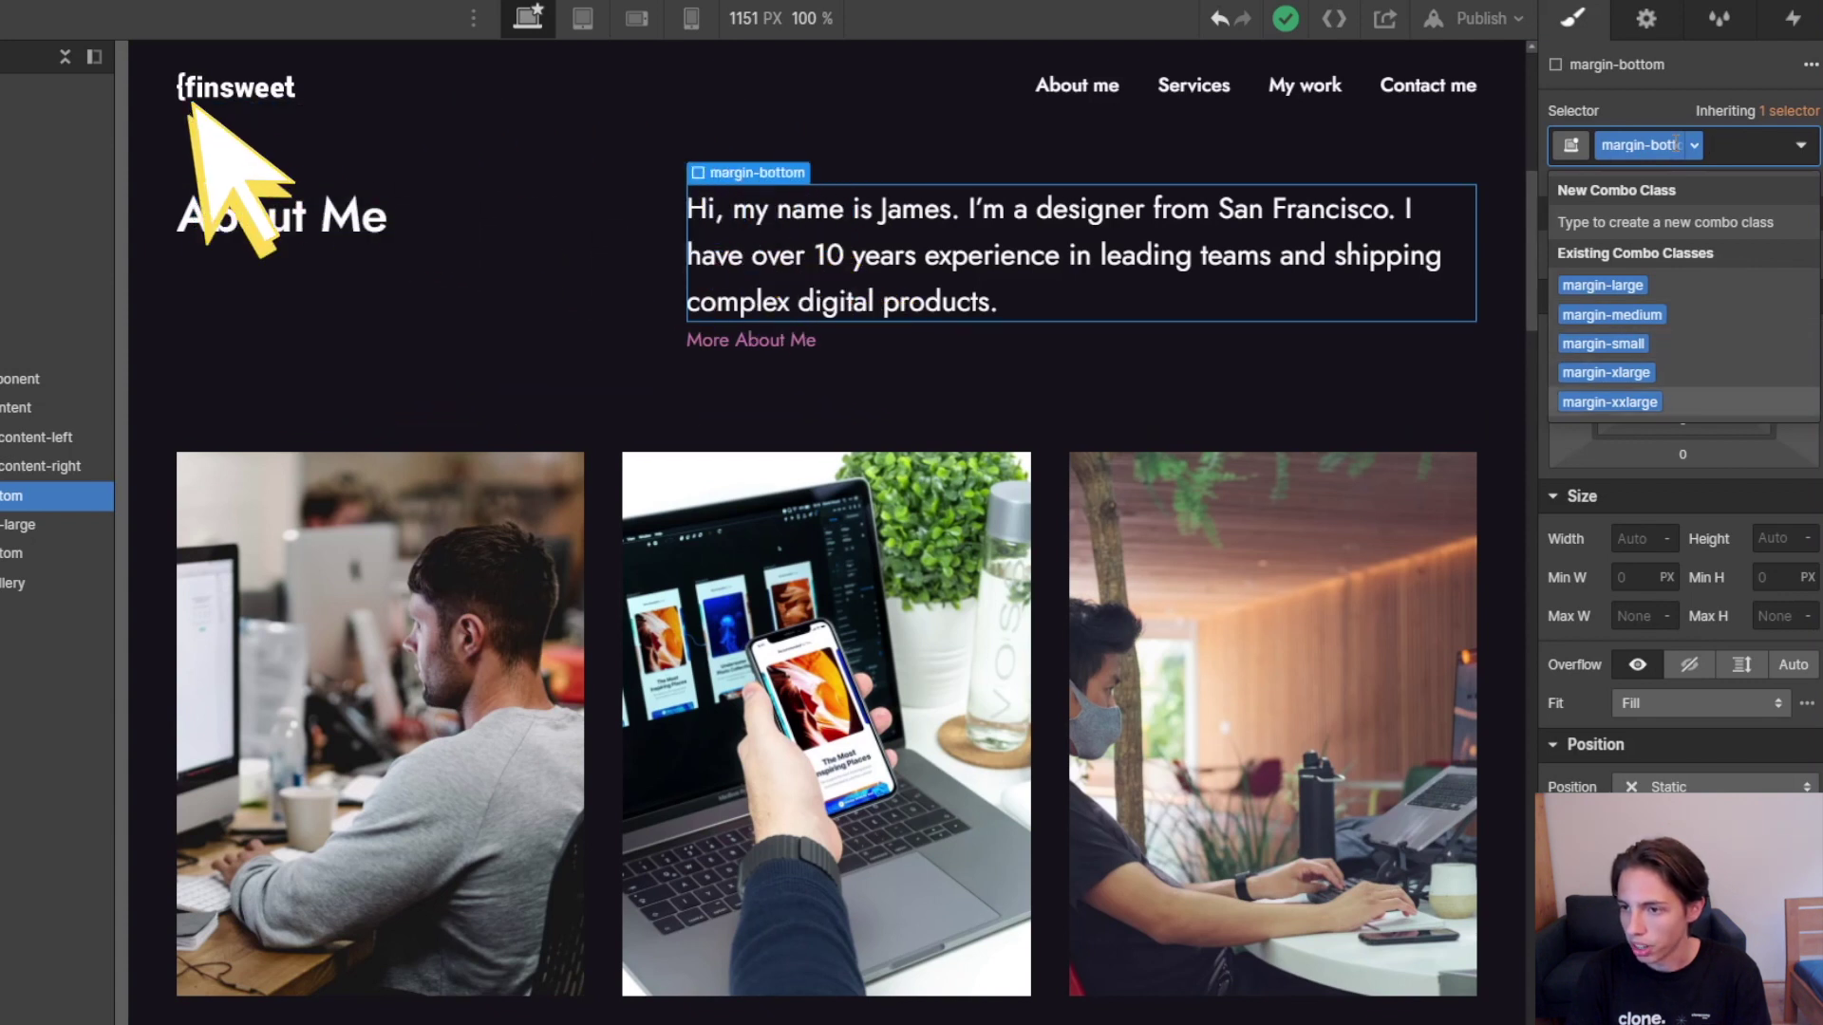
{"action": "key", "text": "Up"}
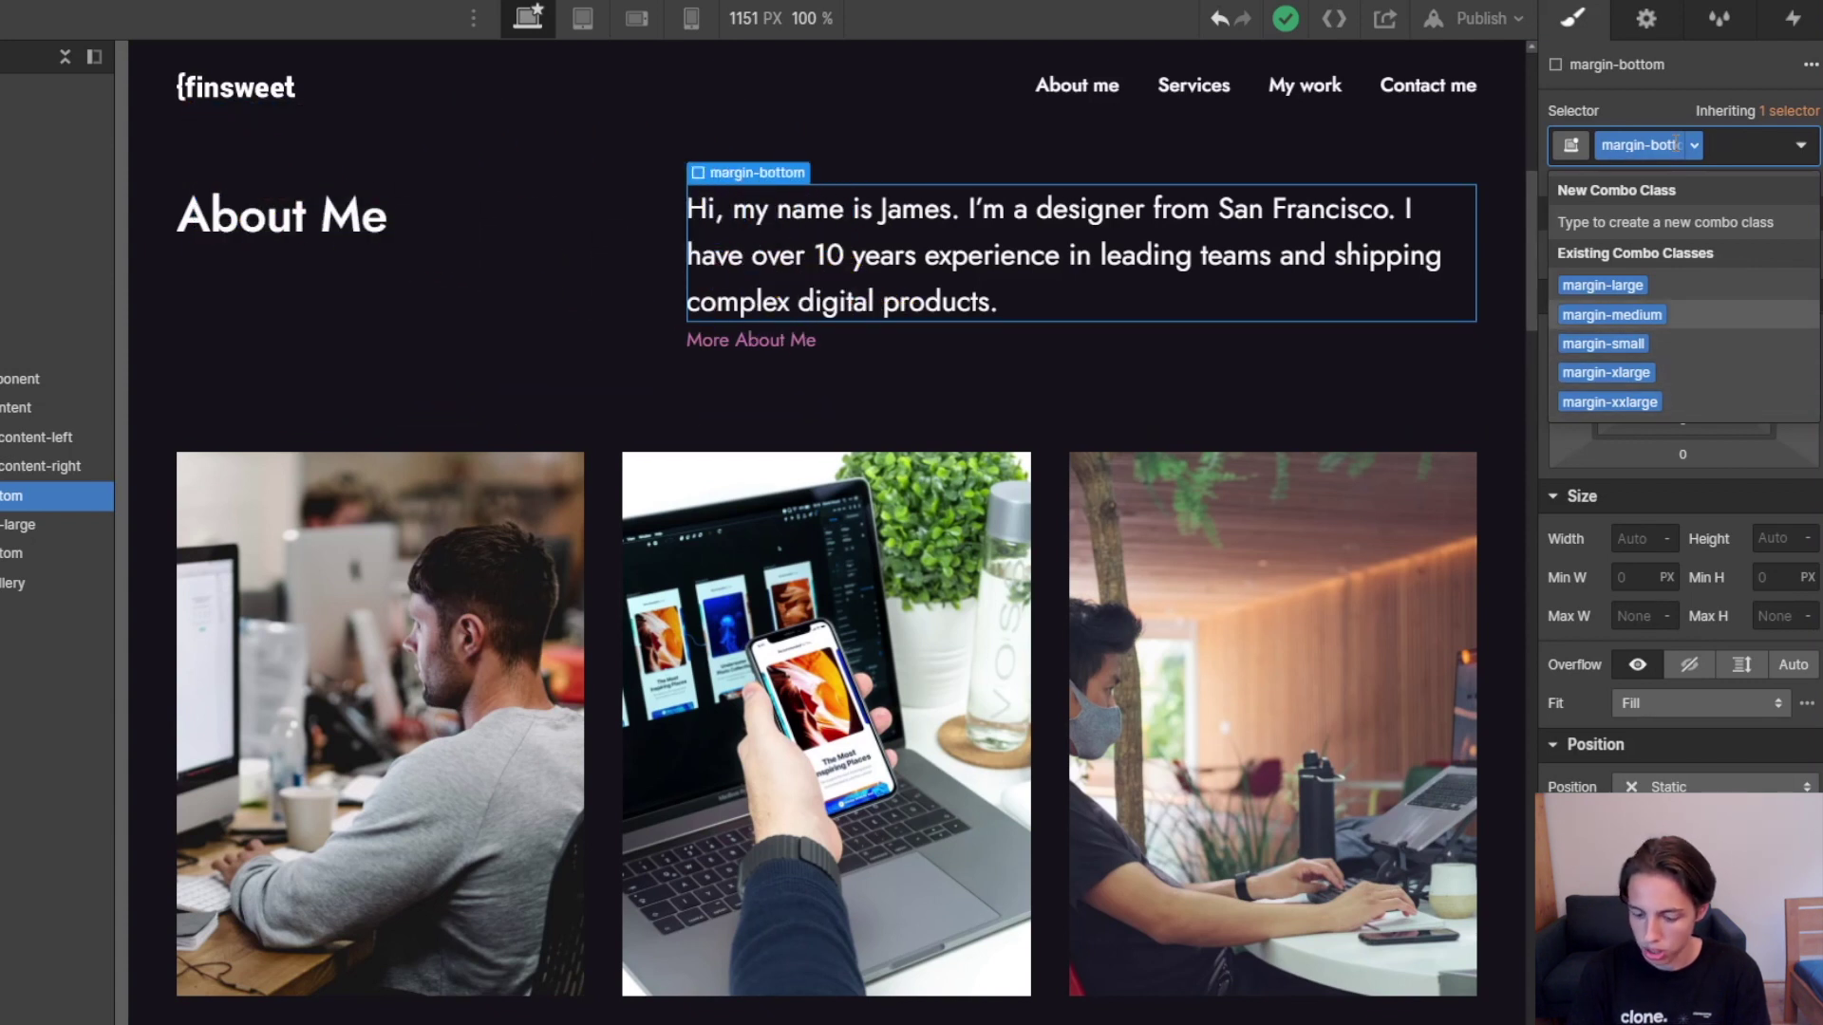
{"action": "key", "text": "Return"}
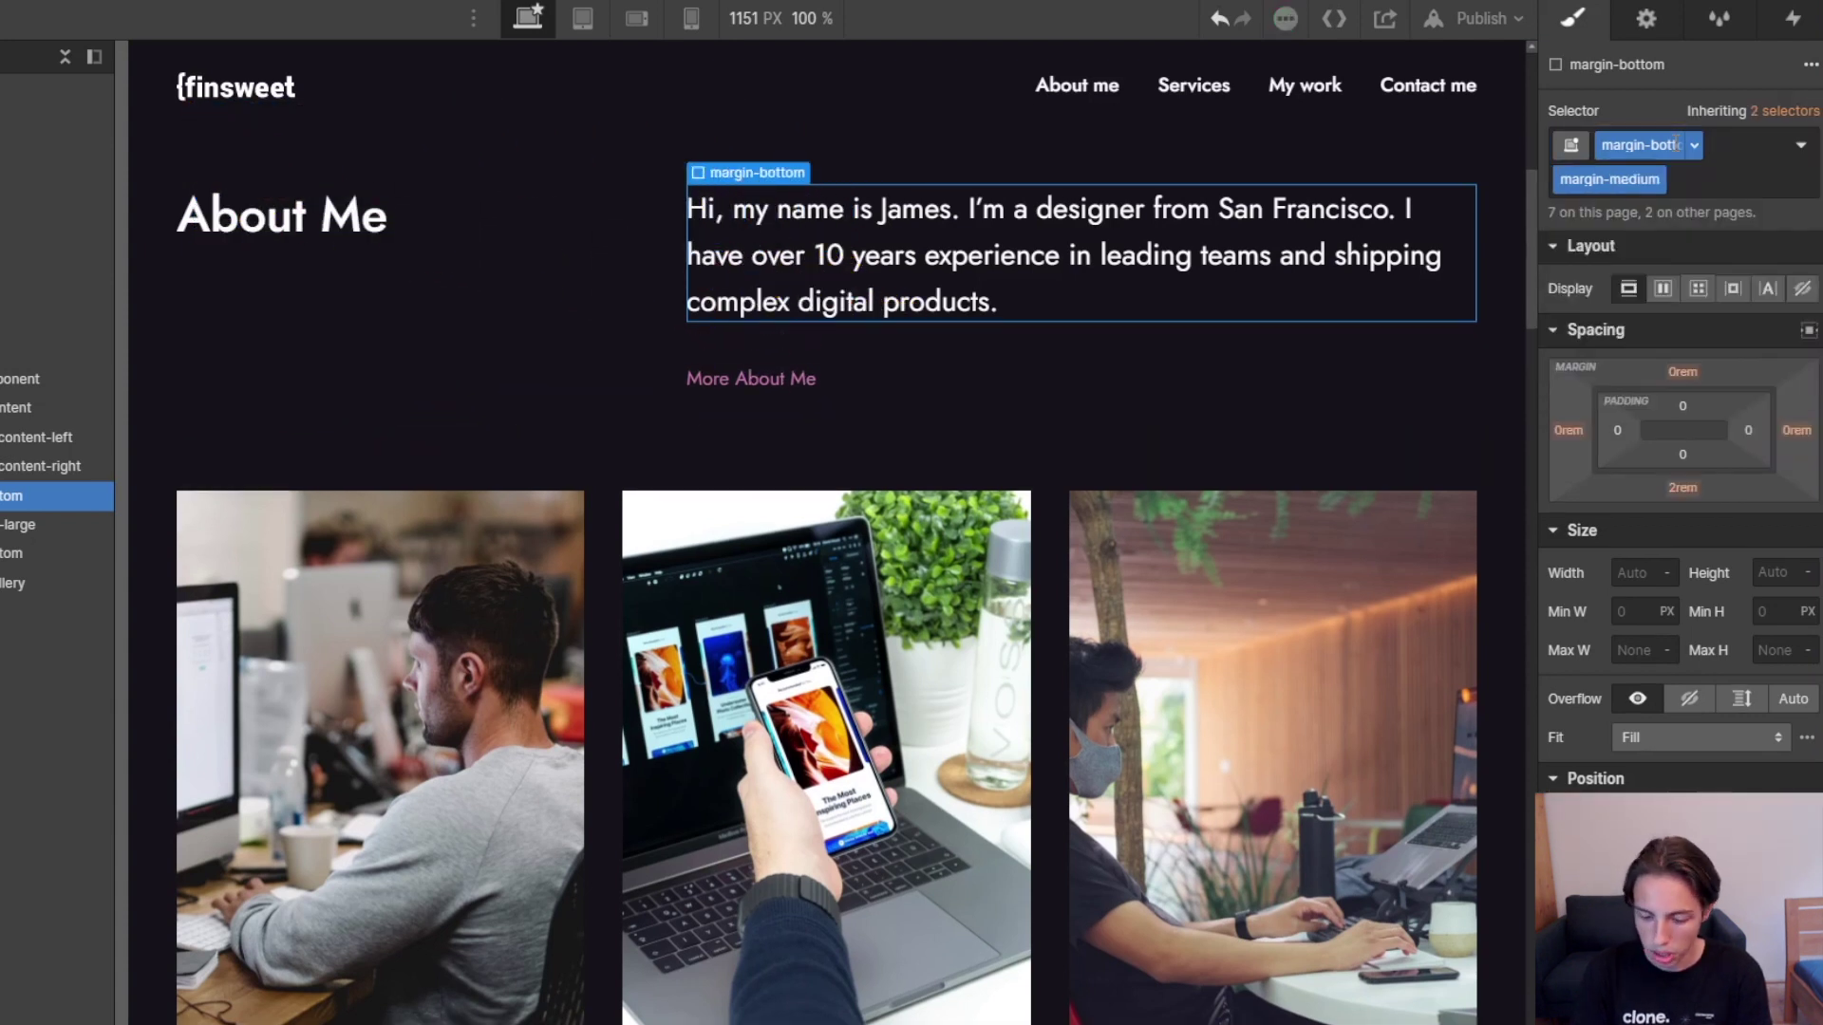
{"action": "key", "text": "BackSpace"}
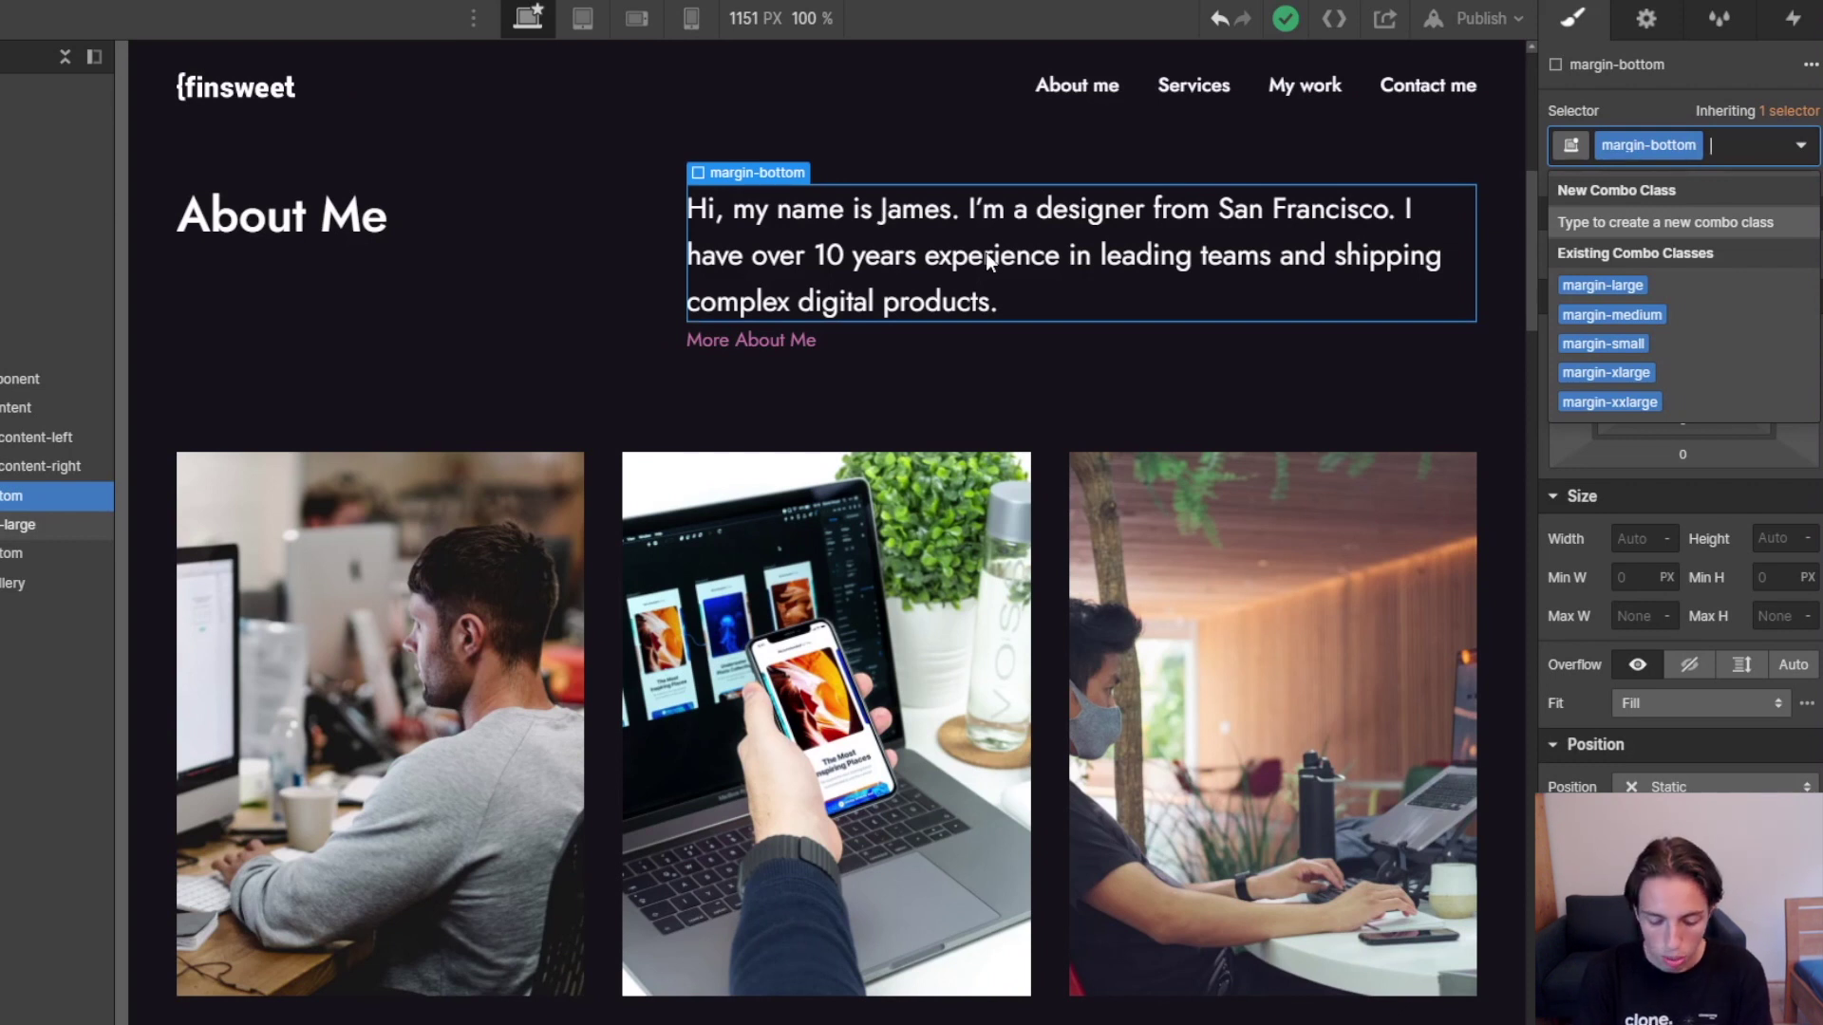
Try 'marme', 'marla', 'marxl', 'padla' and 'padme' class searches without applying any.
{"action": "type", "text": "marme"}
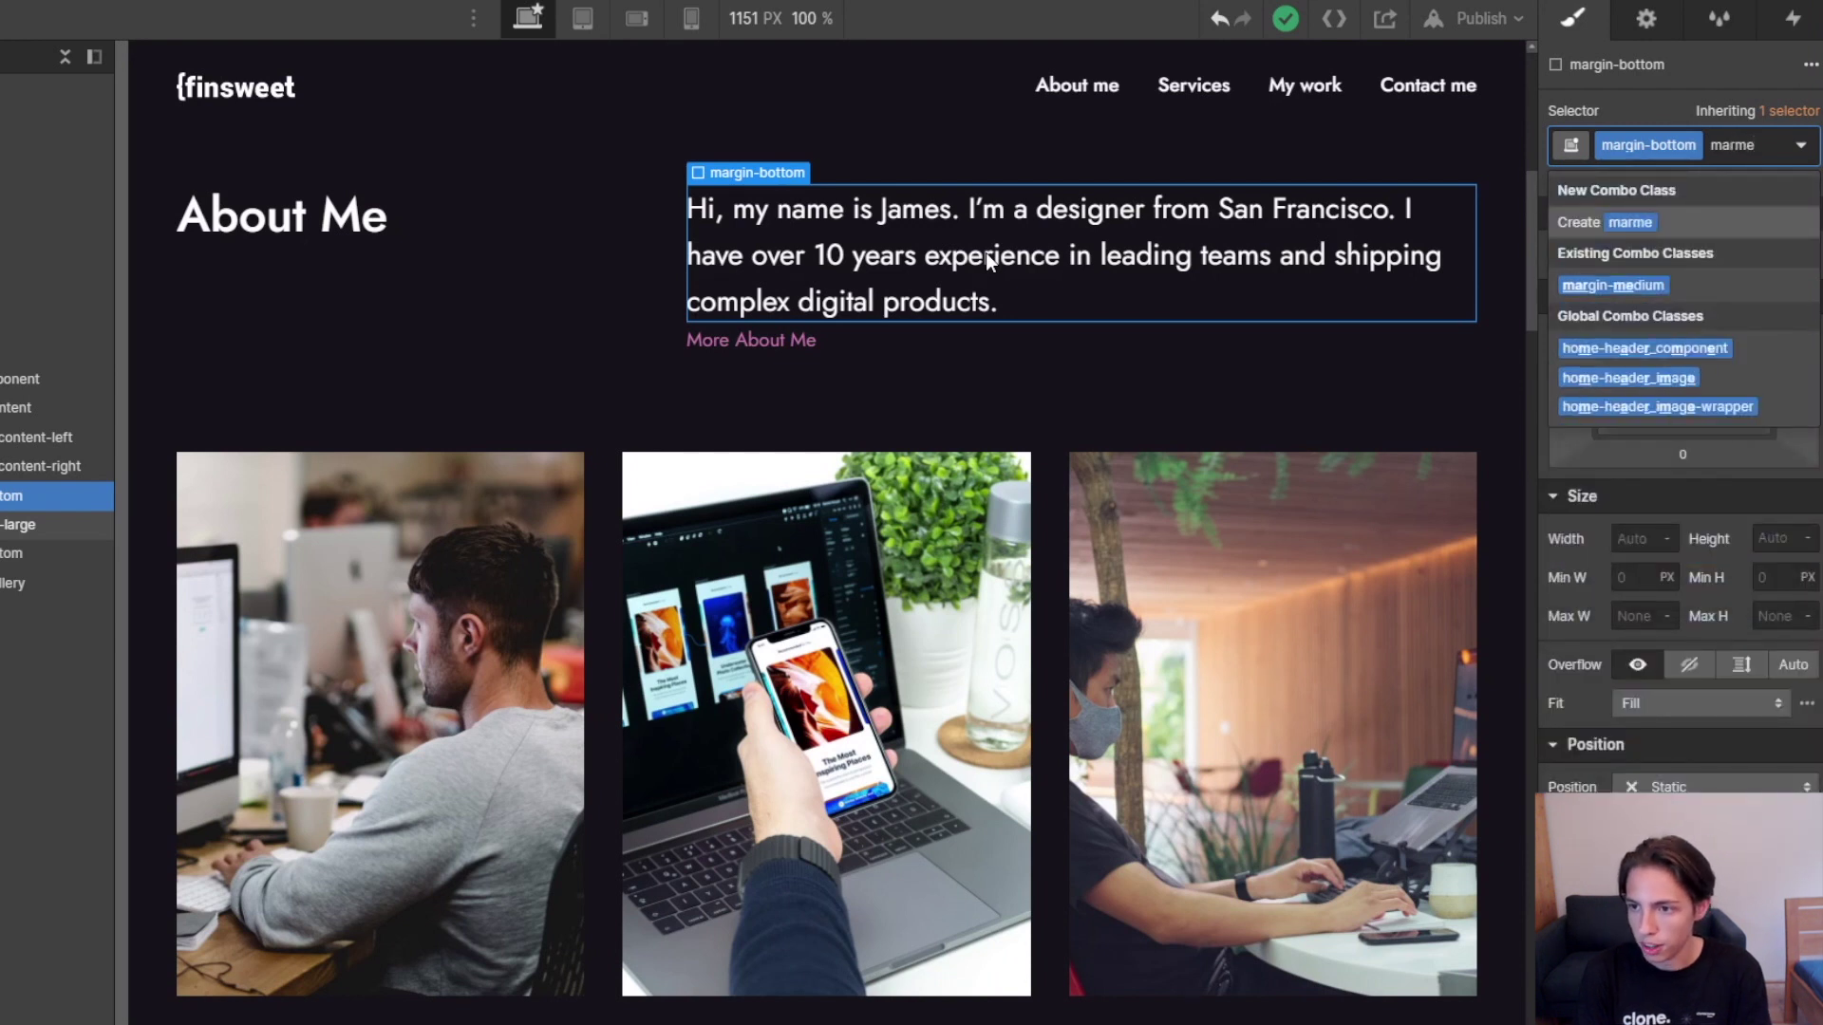
{"action": "key", "text": "Down"}
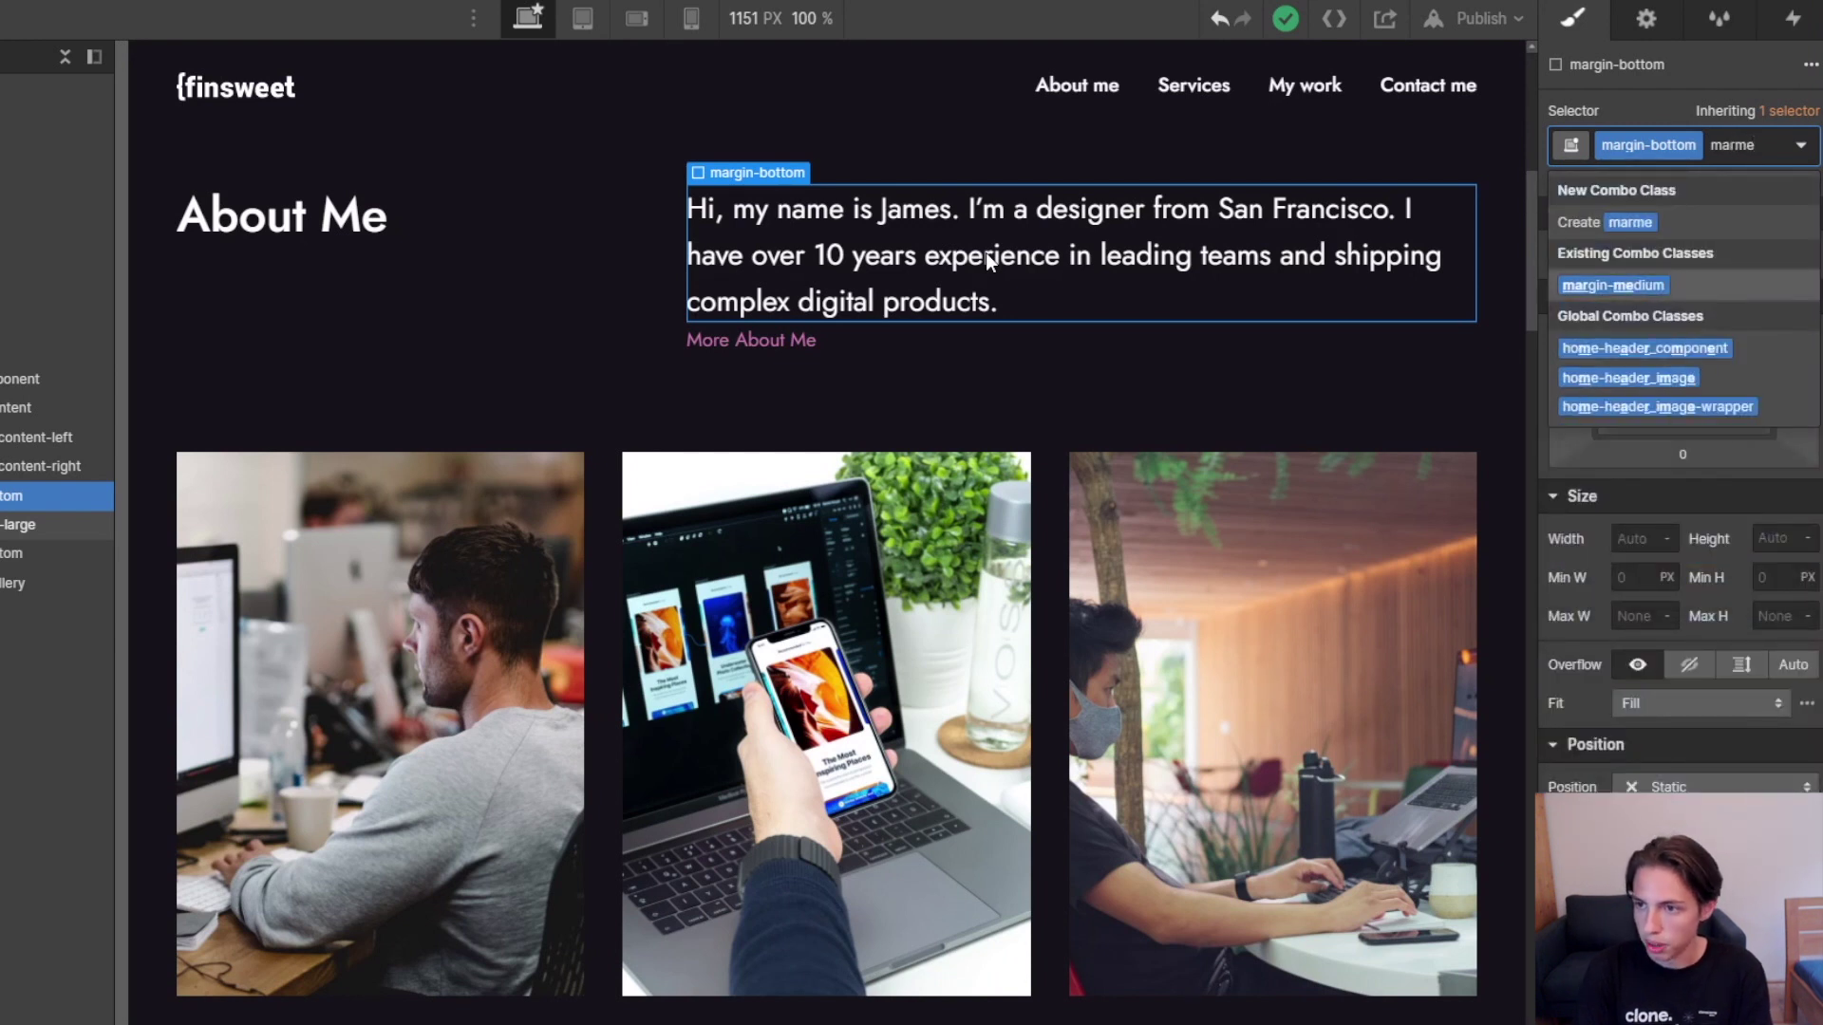
{"action": "key", "text": "BackSpace"}
{"action": "key", "text": "BackSpace"}
{"action": "key", "text": "BackSpace"}
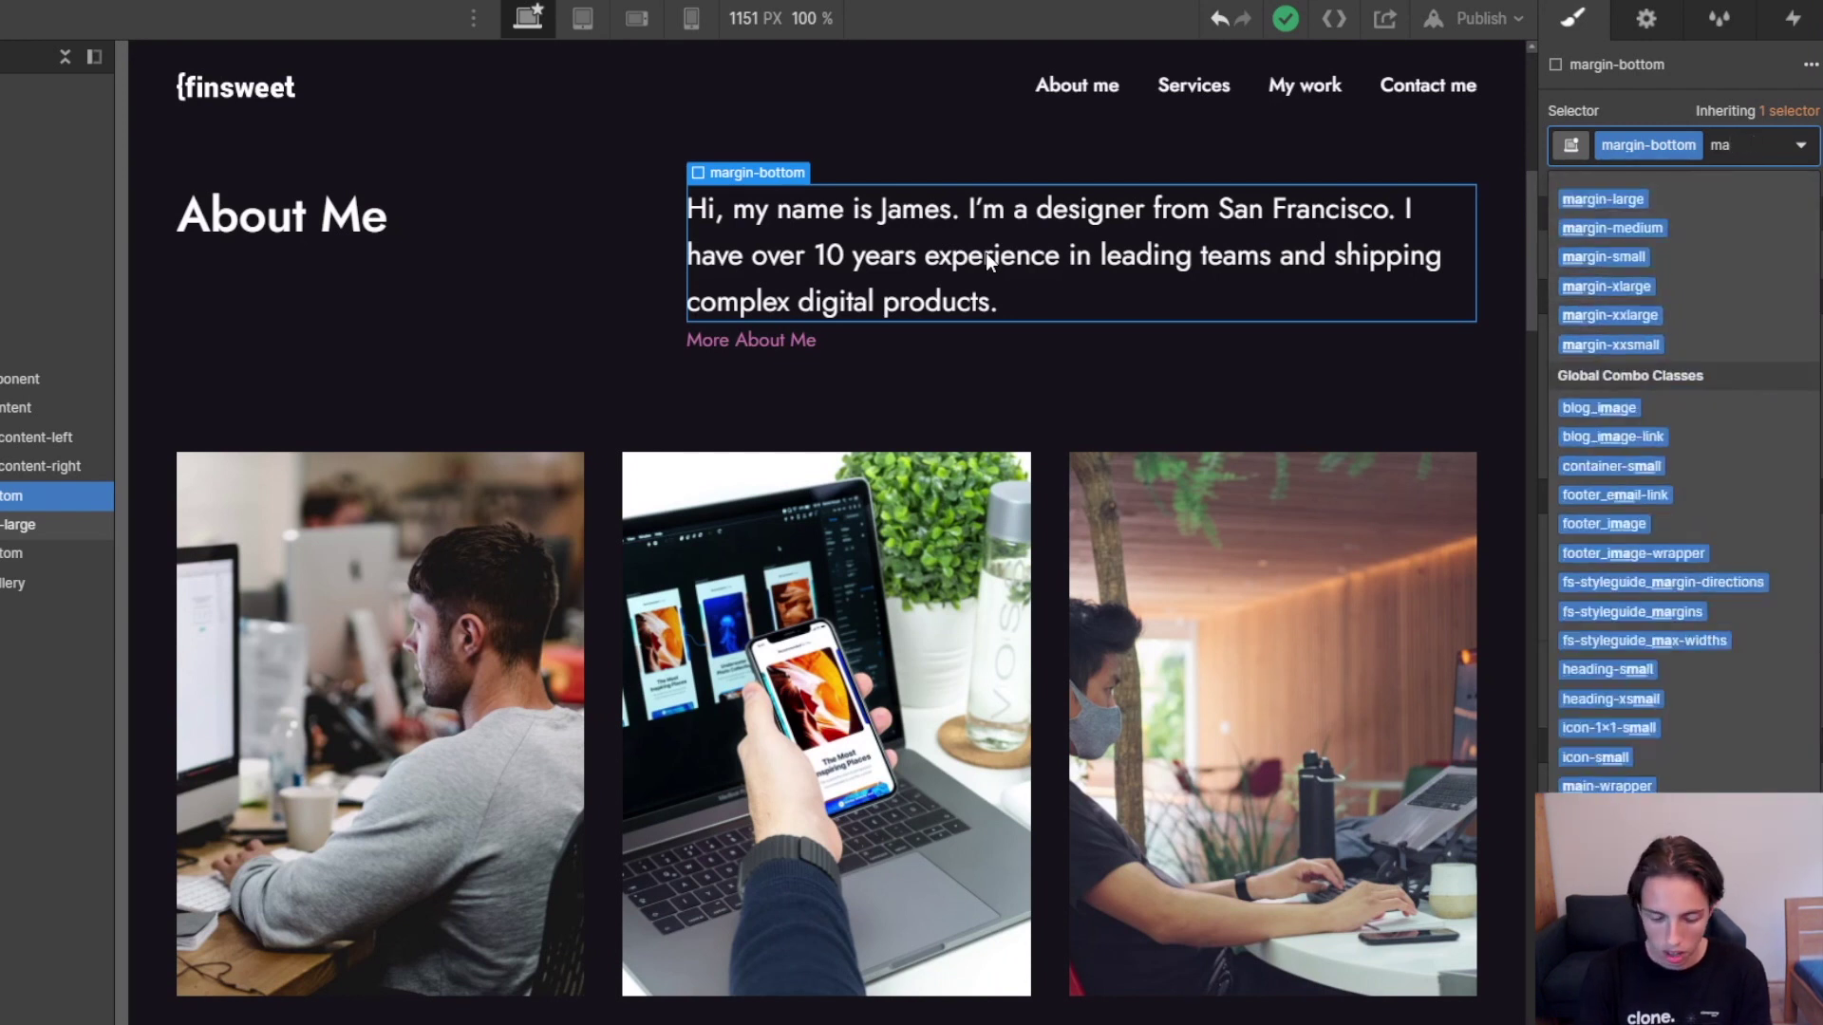
{"action": "type", "text": "rla"}
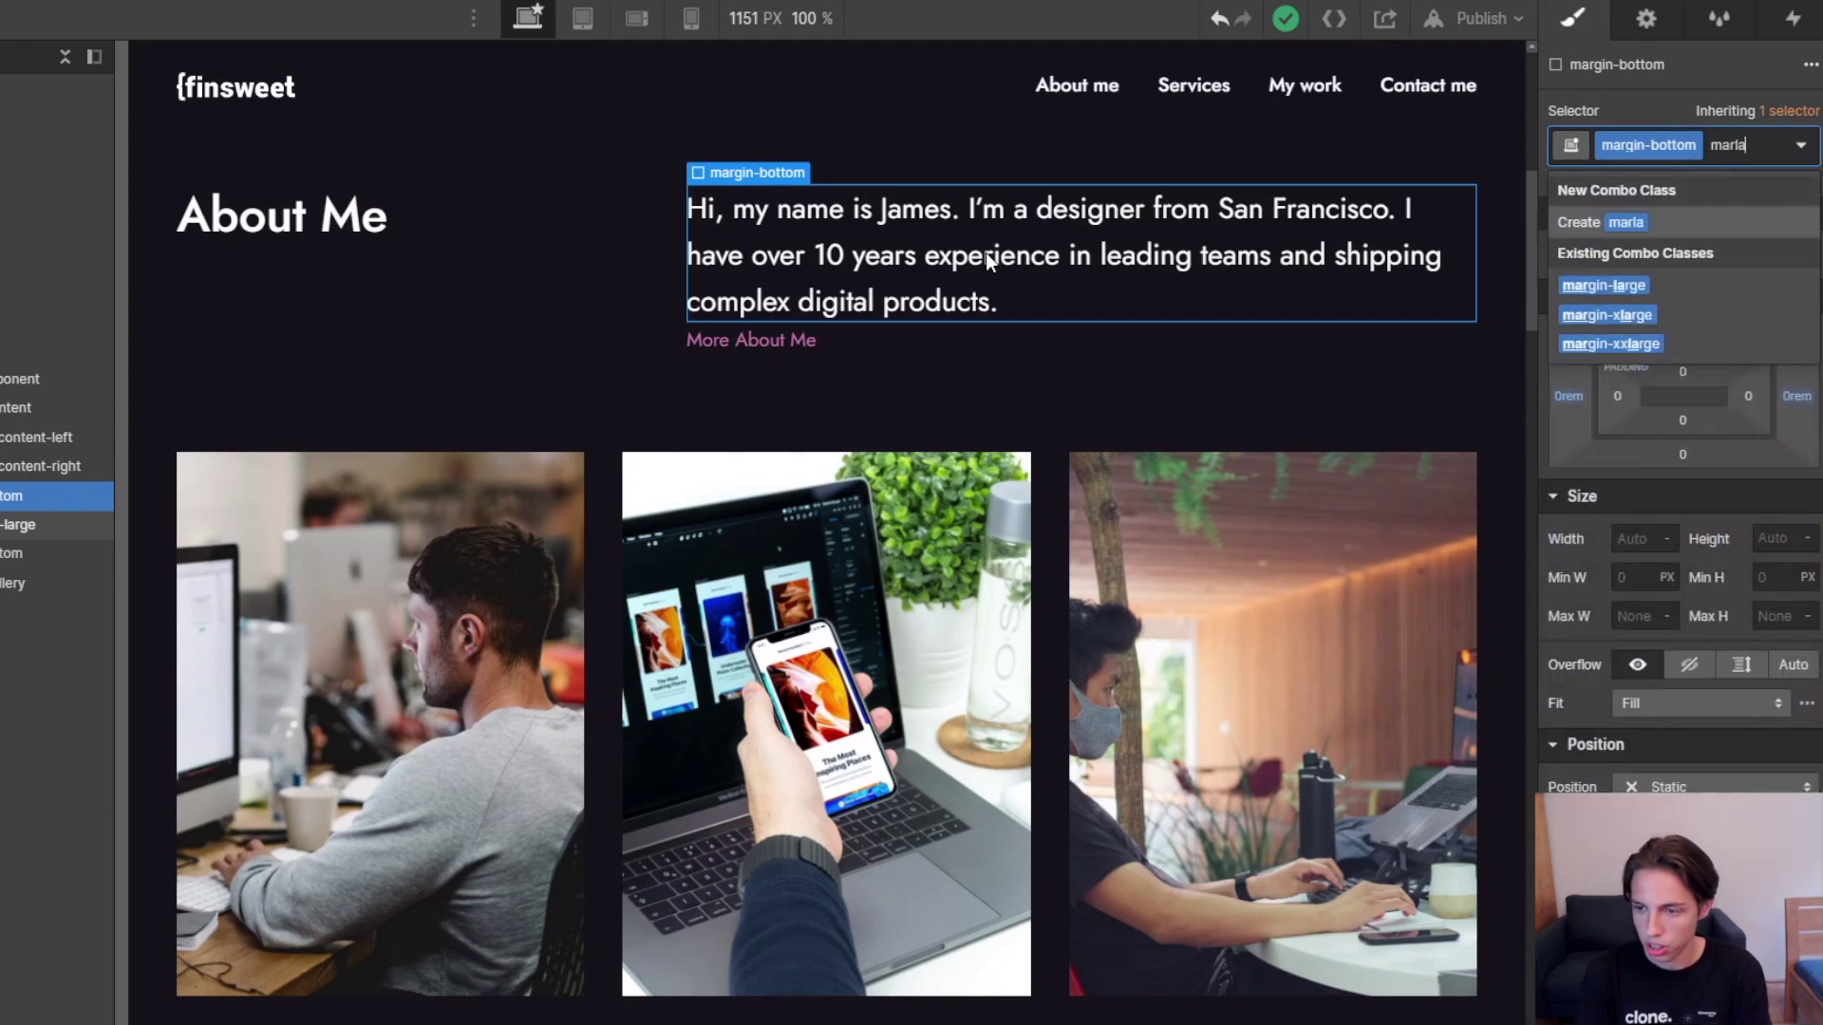
{"action": "key", "text": "Down"}
{"action": "key", "text": "BackSpace"}
{"action": "key", "text": "BackSpace"}
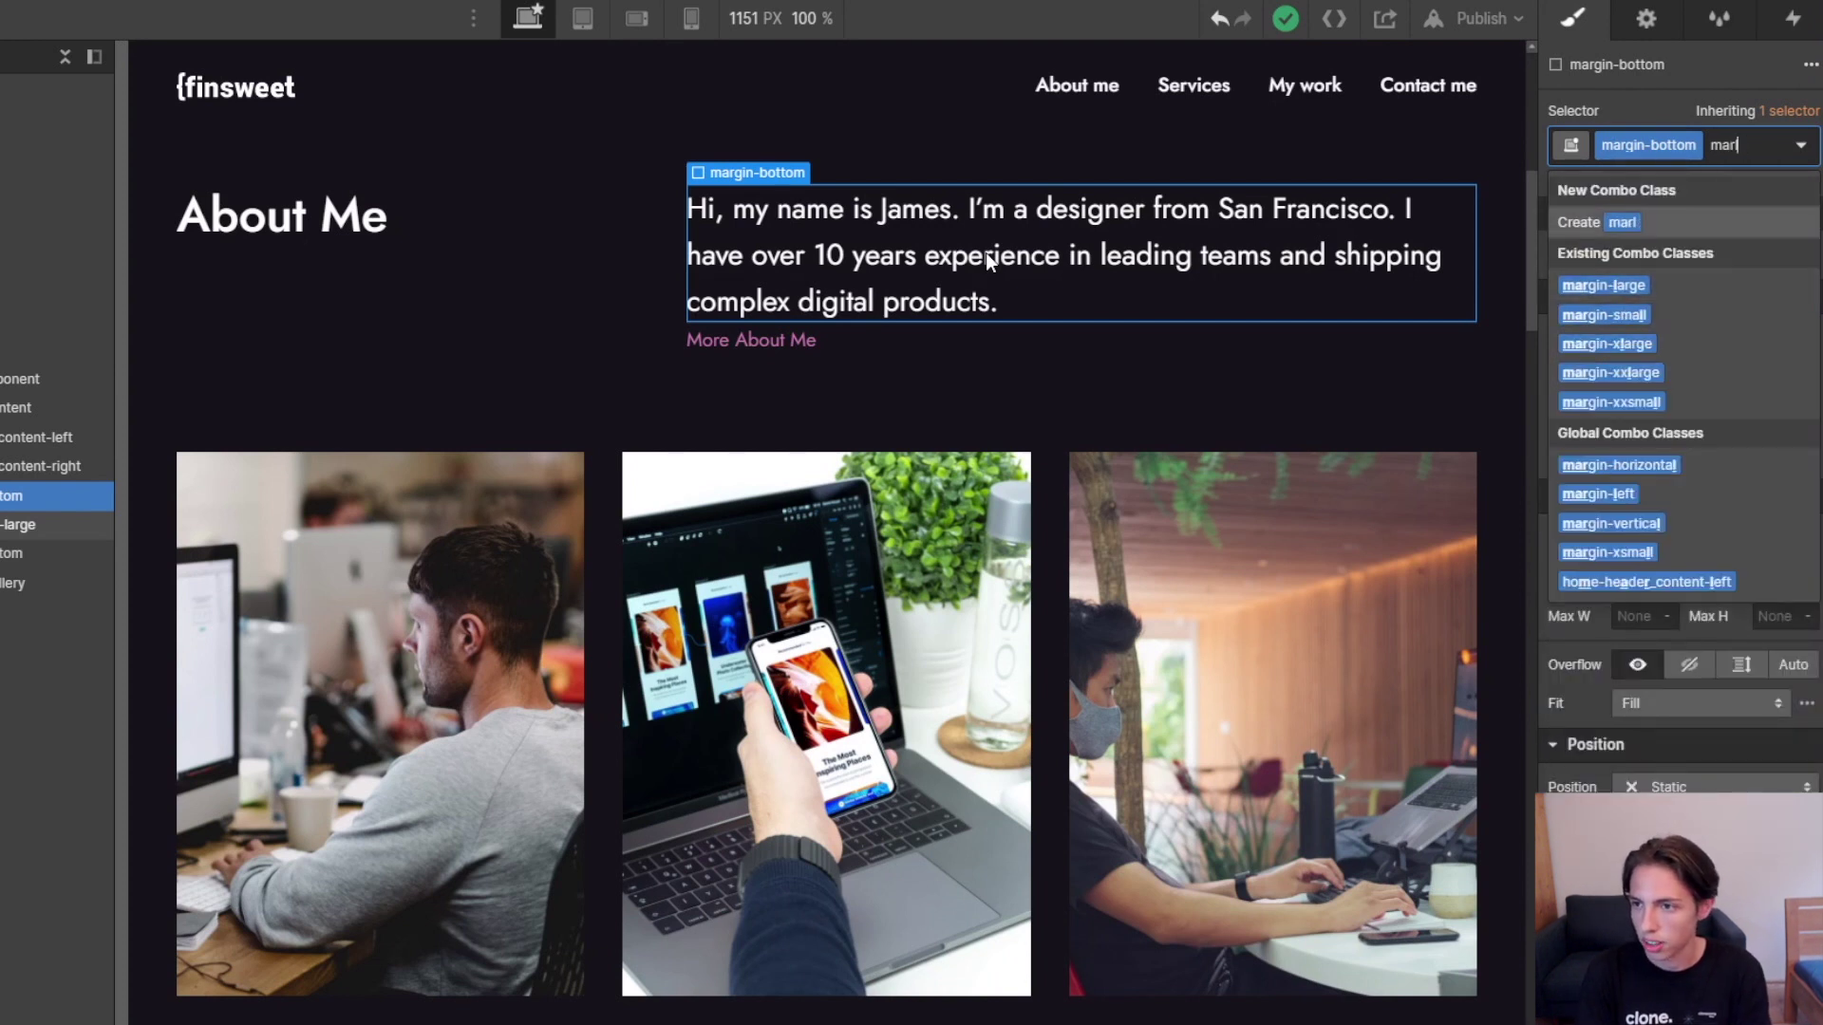
{"action": "type", "text": "xl"}
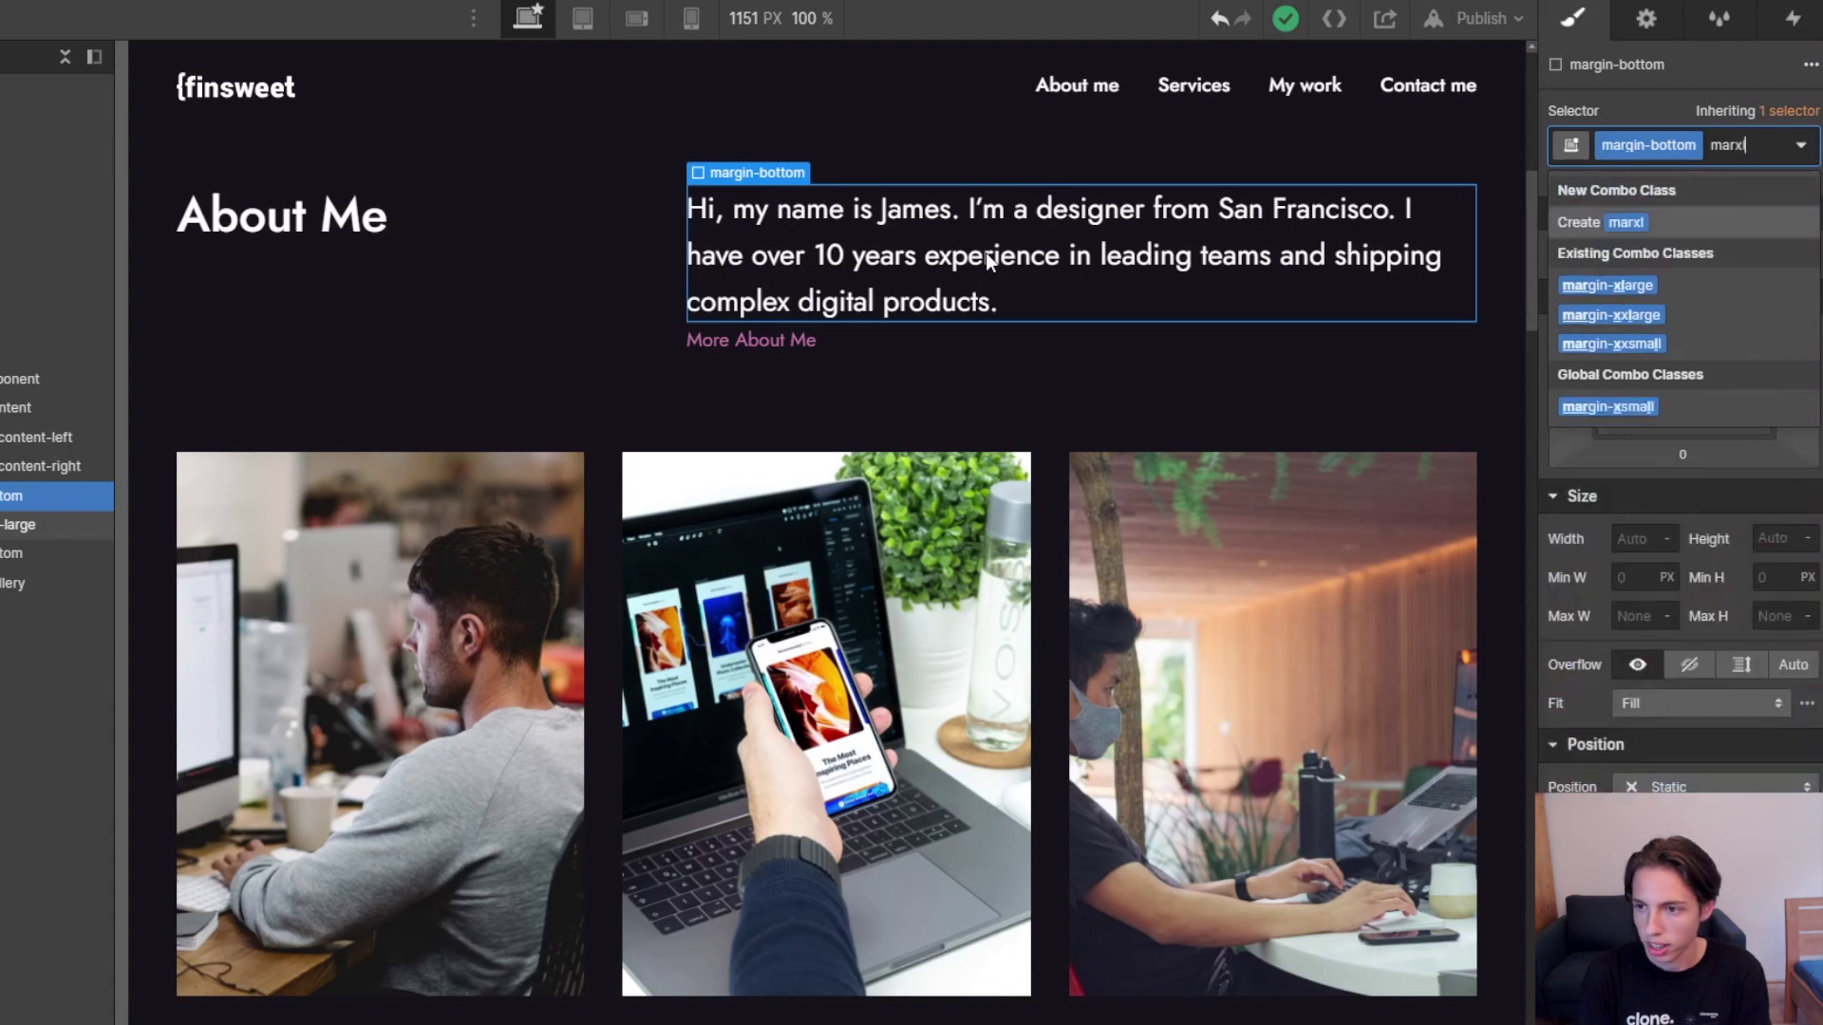
{"action": "key", "text": "Down"}
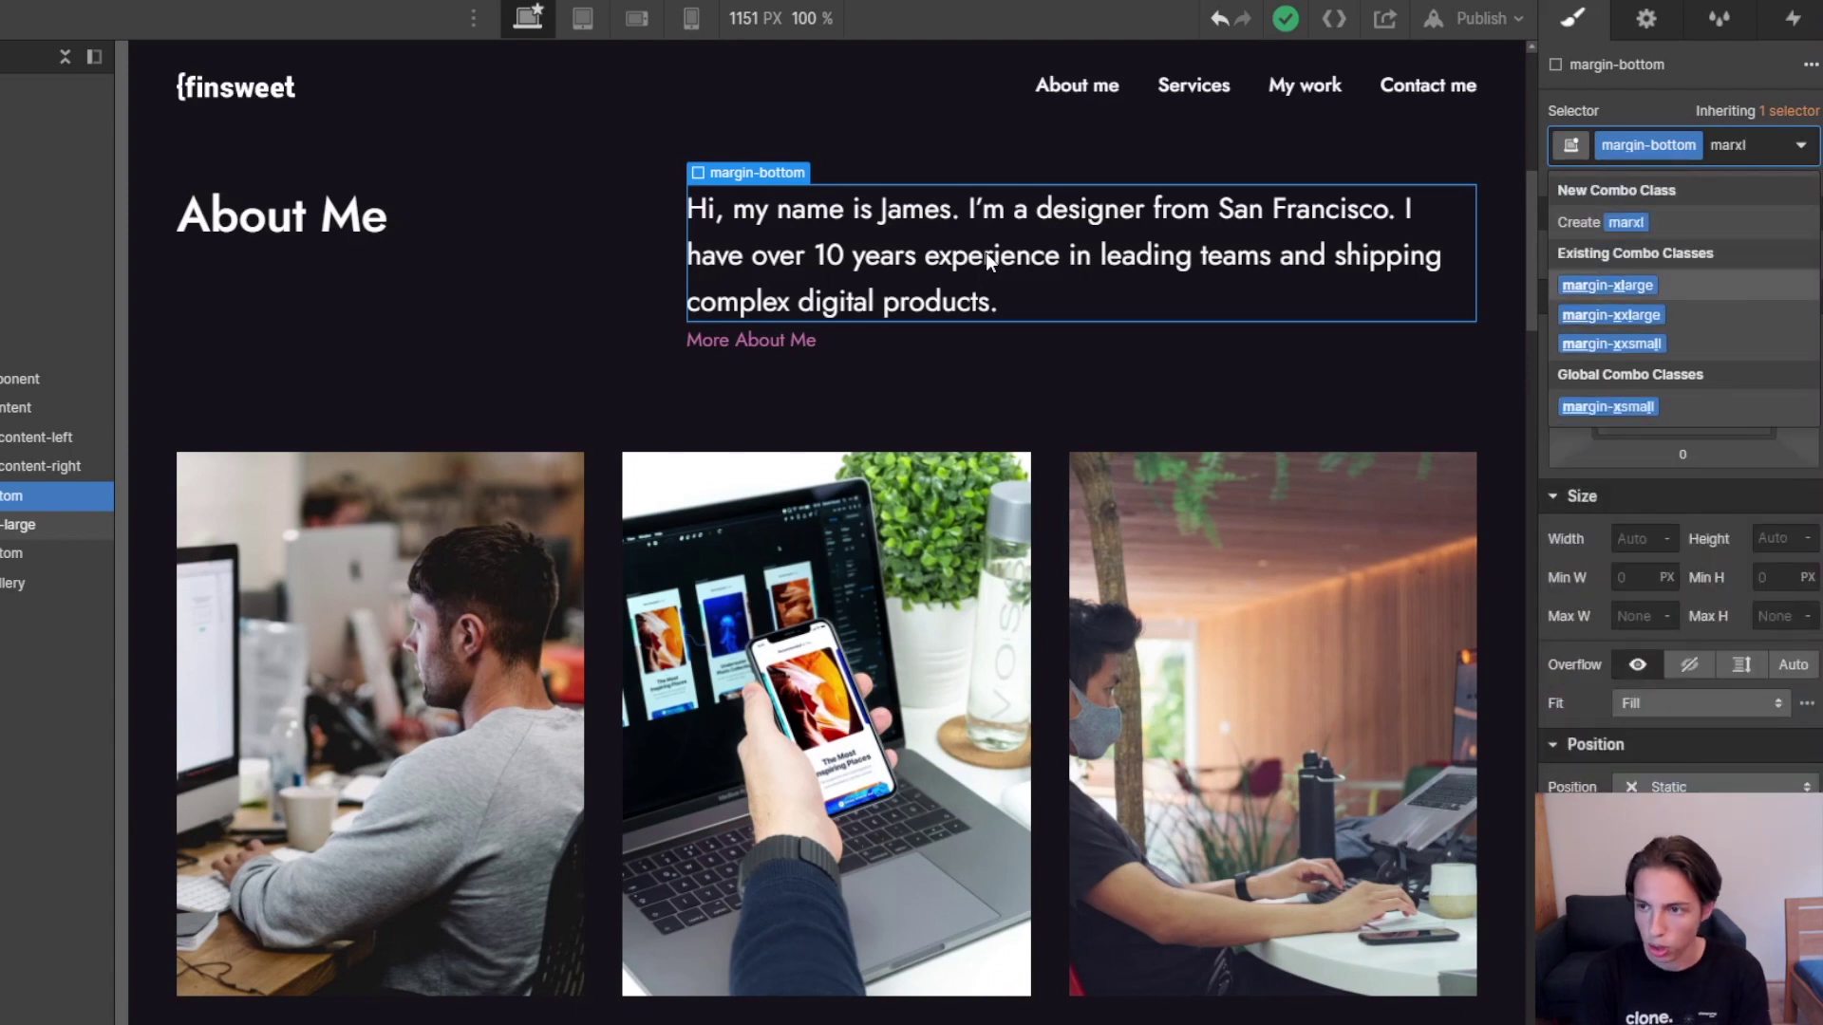
{"action": "key", "text": "BackSpace"}
{"action": "key", "text": "BackSpace"}
{"action": "key", "text": "BackSpace"}
{"action": "key", "text": "BackSpace"}
{"action": "key", "text": "BackSpace"}
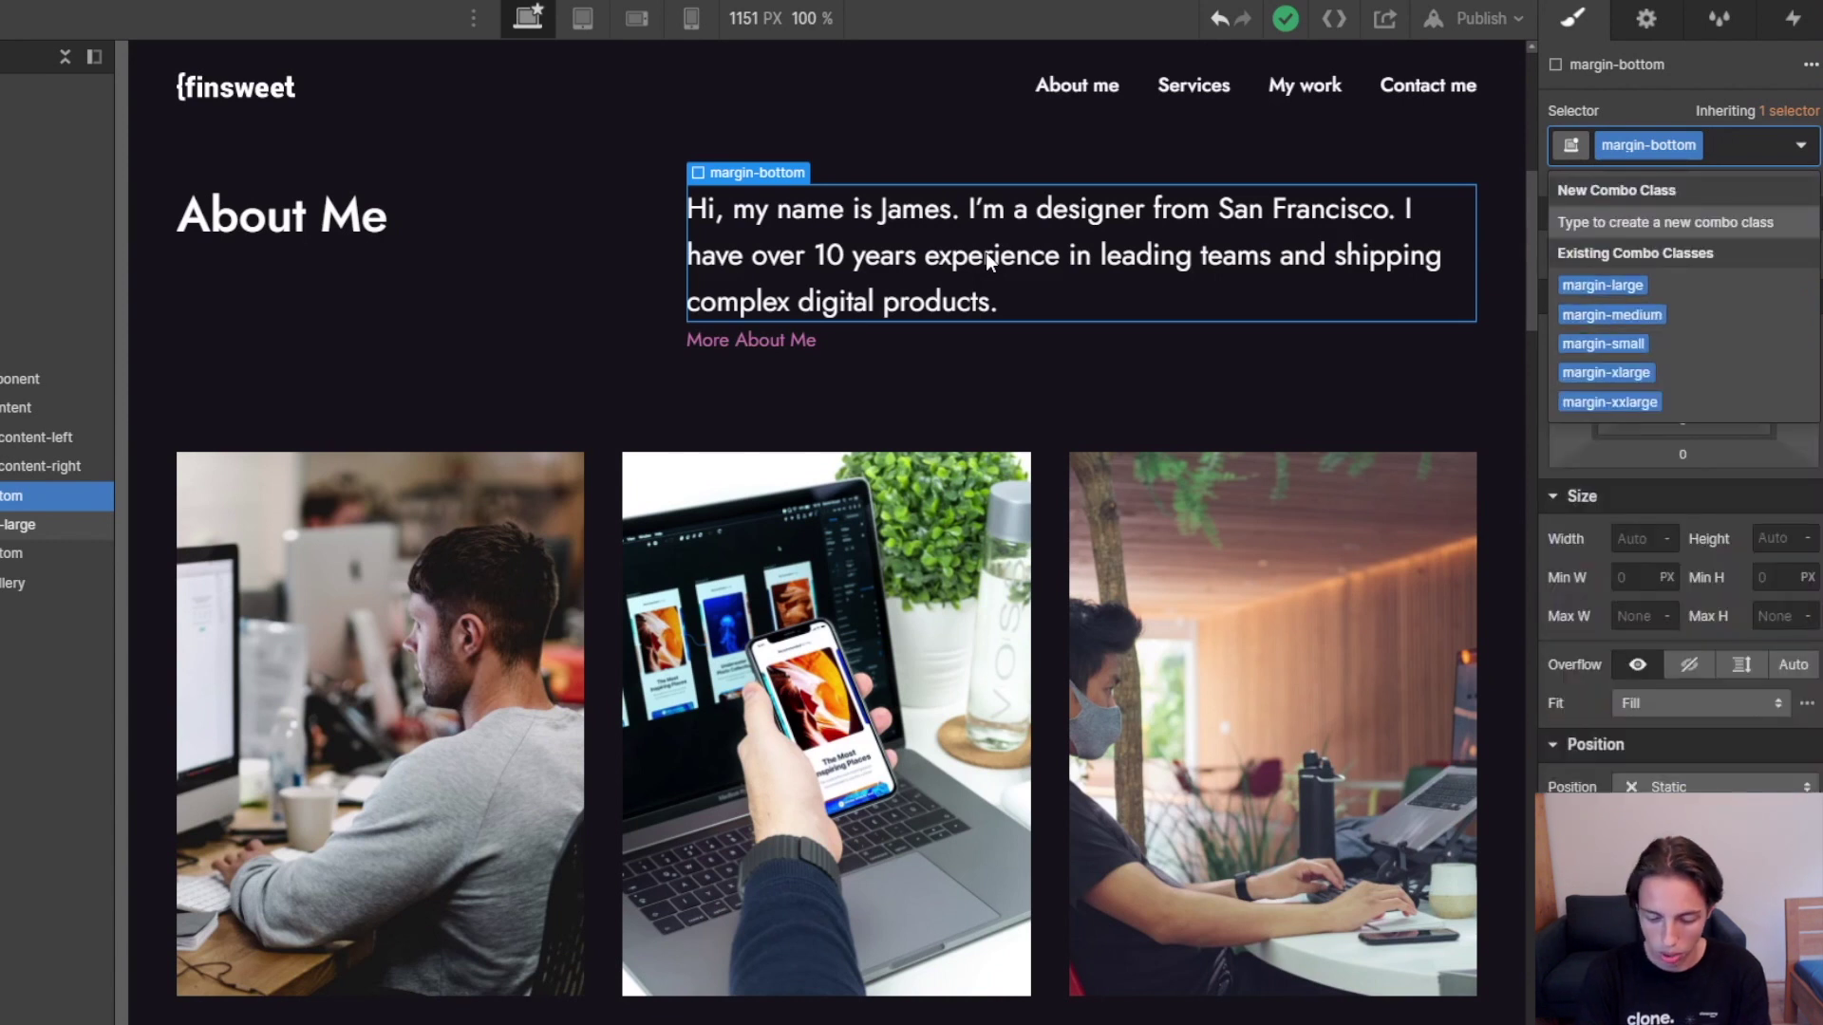
{"action": "type", "text": "padla"}
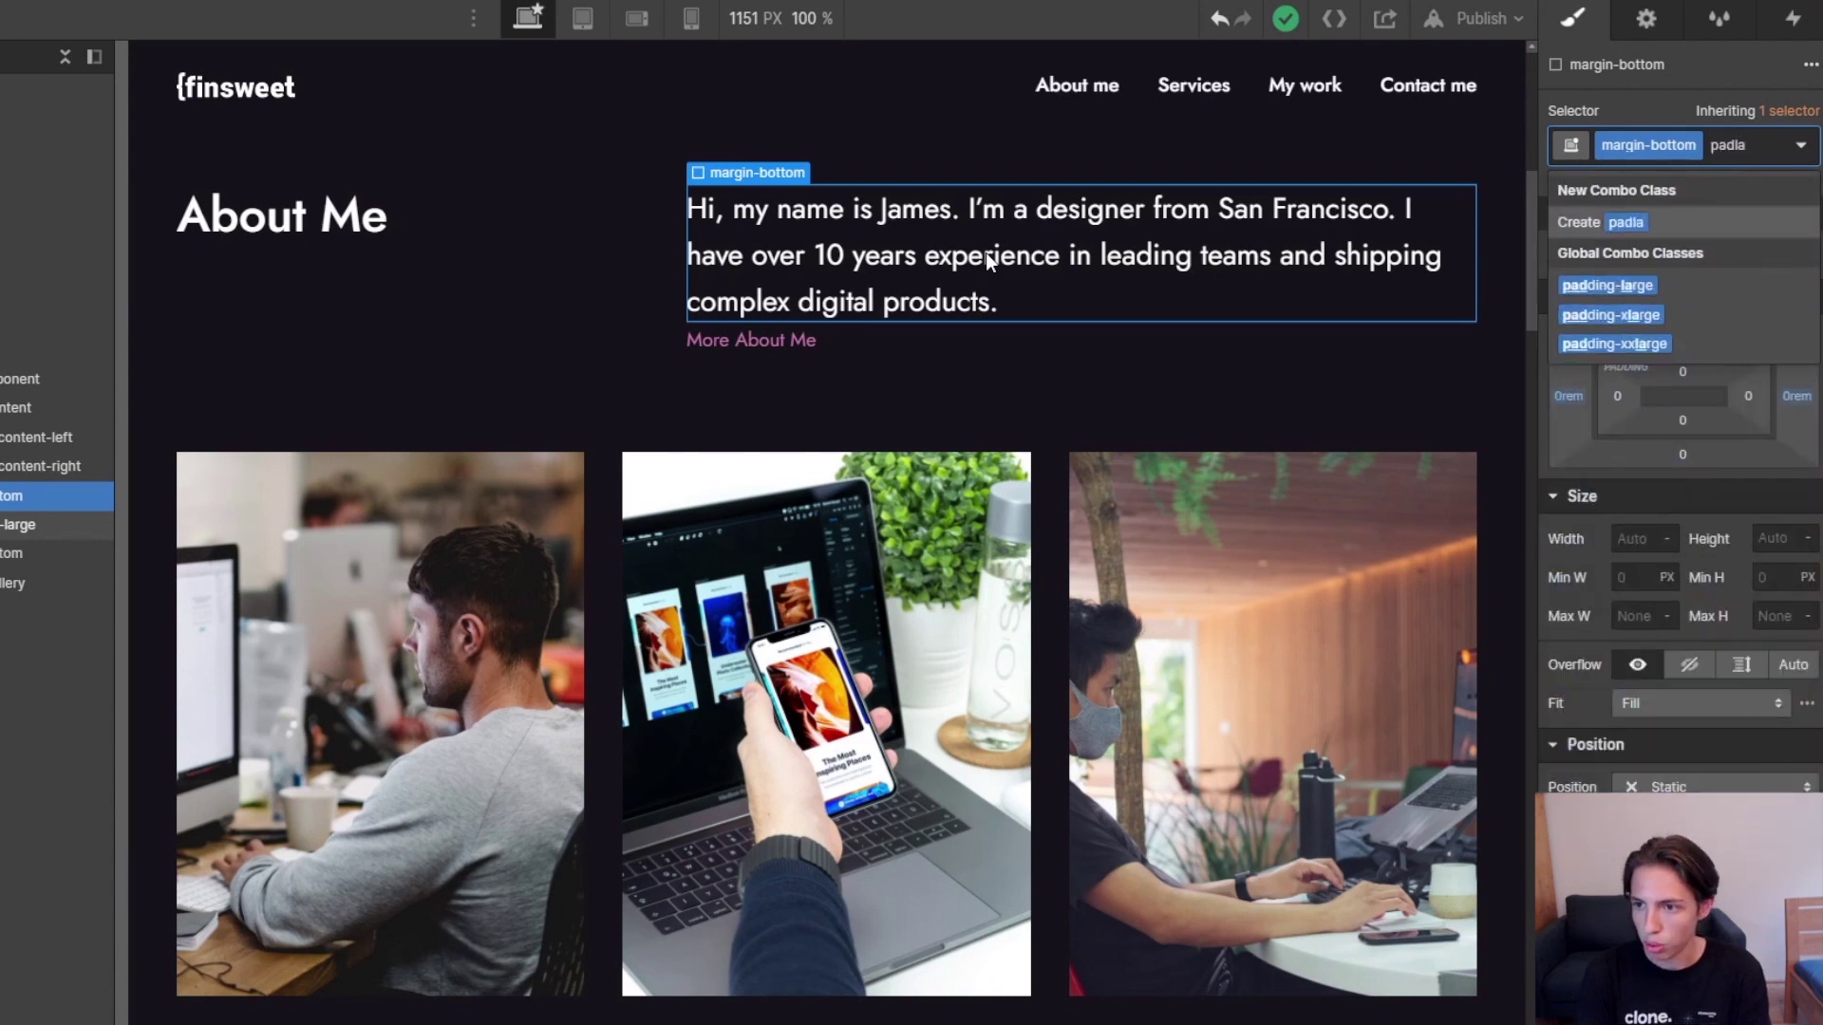
{"action": "key", "text": "BackSpace"}
{"action": "key", "text": "BackSpace"}
{"action": "type", "text": "me"}
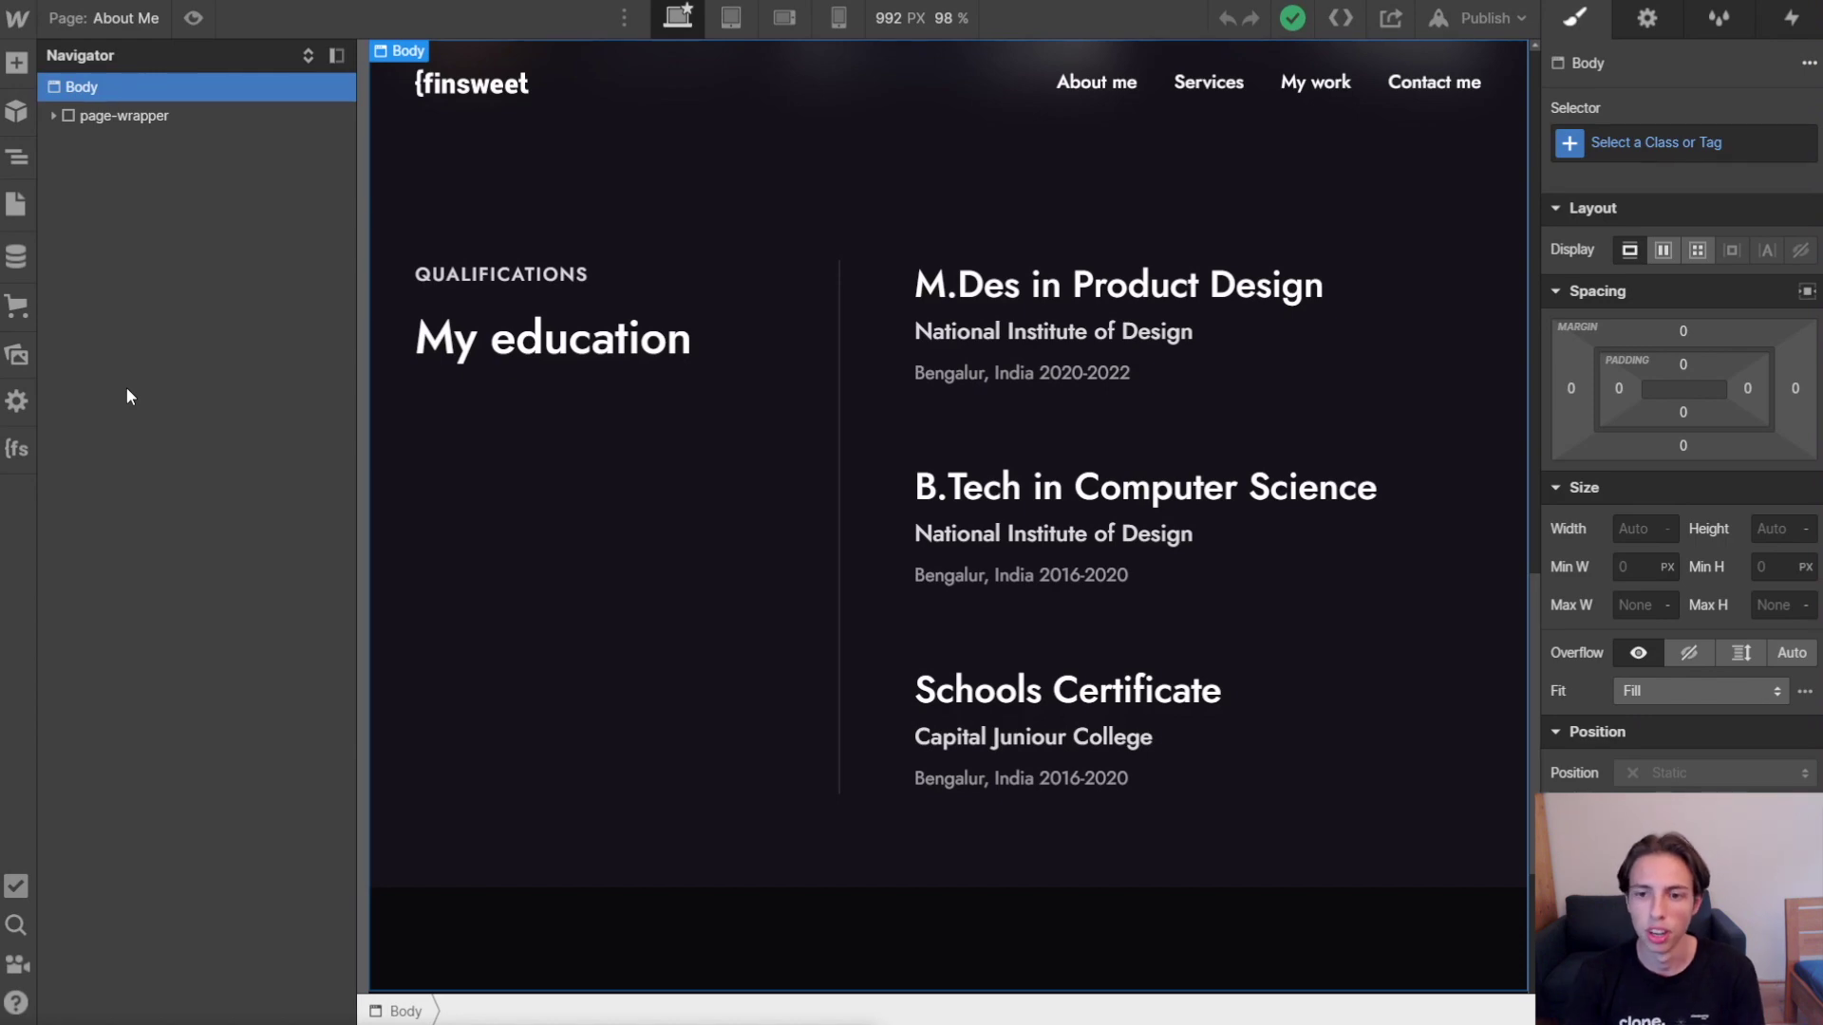
Remove text-style-muted from the Bengalur, India 2020-2022 date line.
{"action": "left_click", "coordinate": [934, 371]}
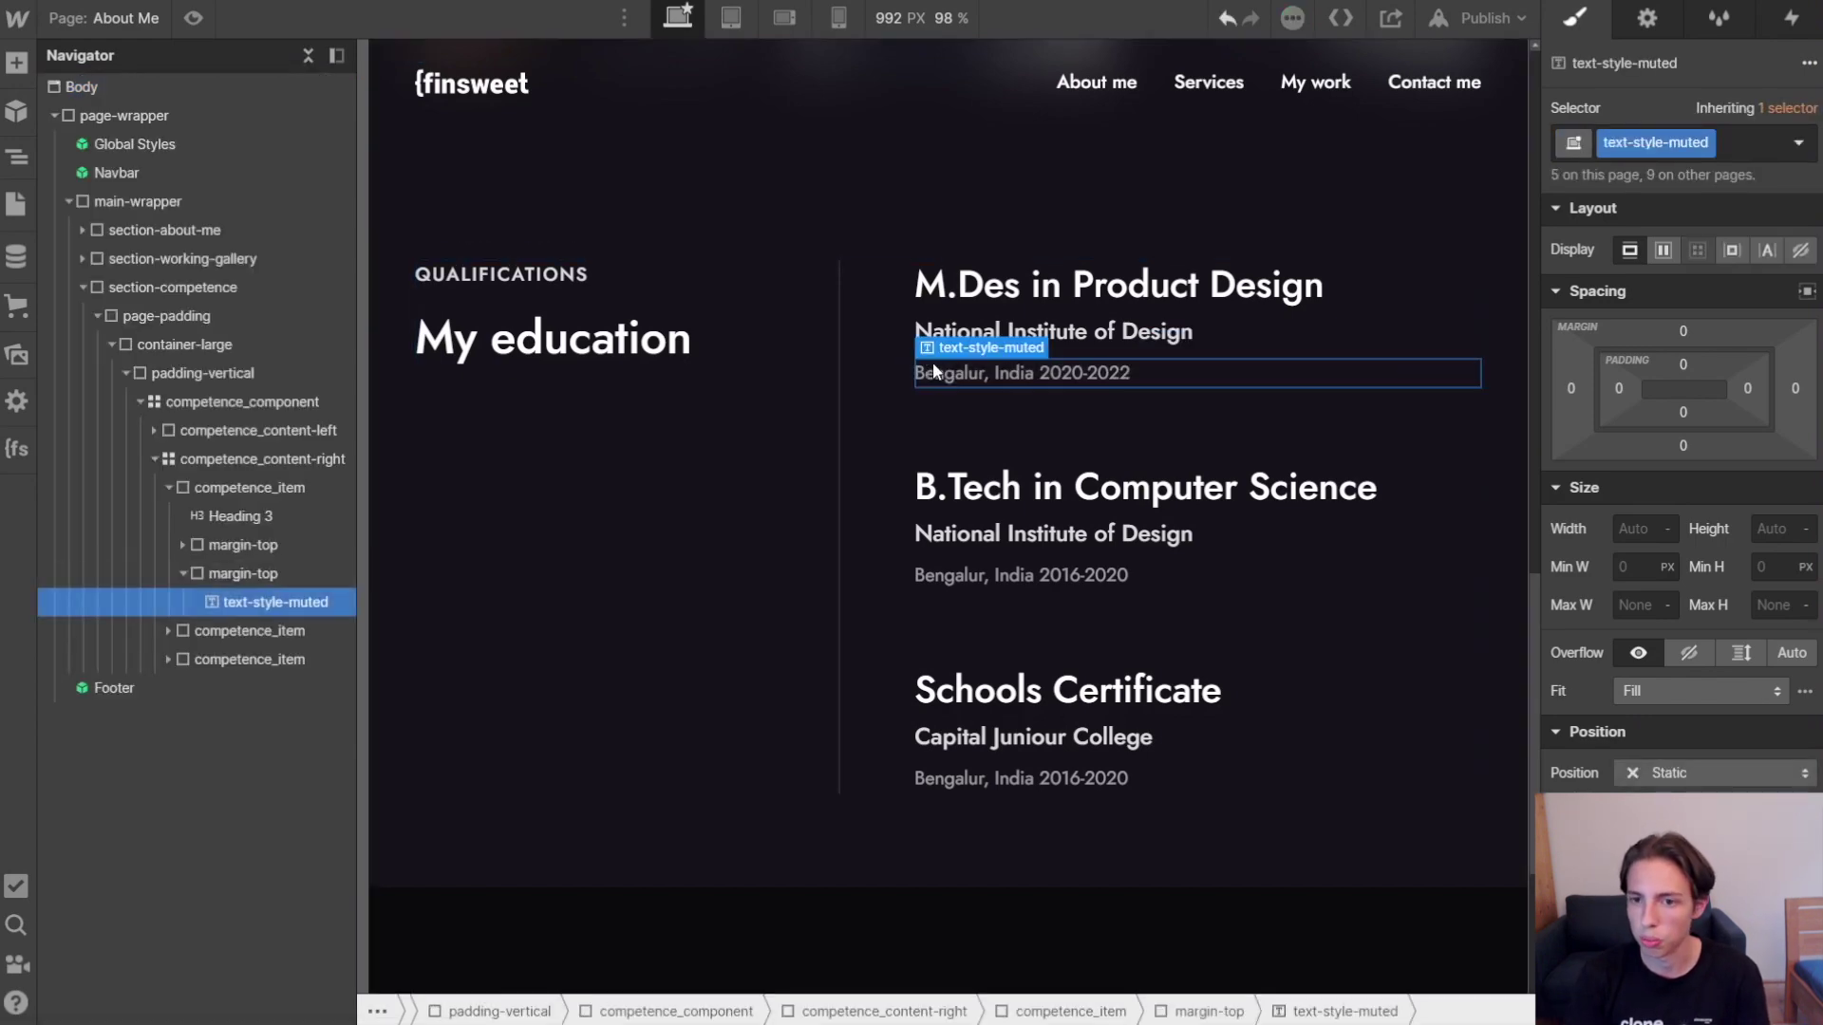
{"action": "key", "text": "ctrl+Return"}
{"action": "key", "text": "BackSpace"}
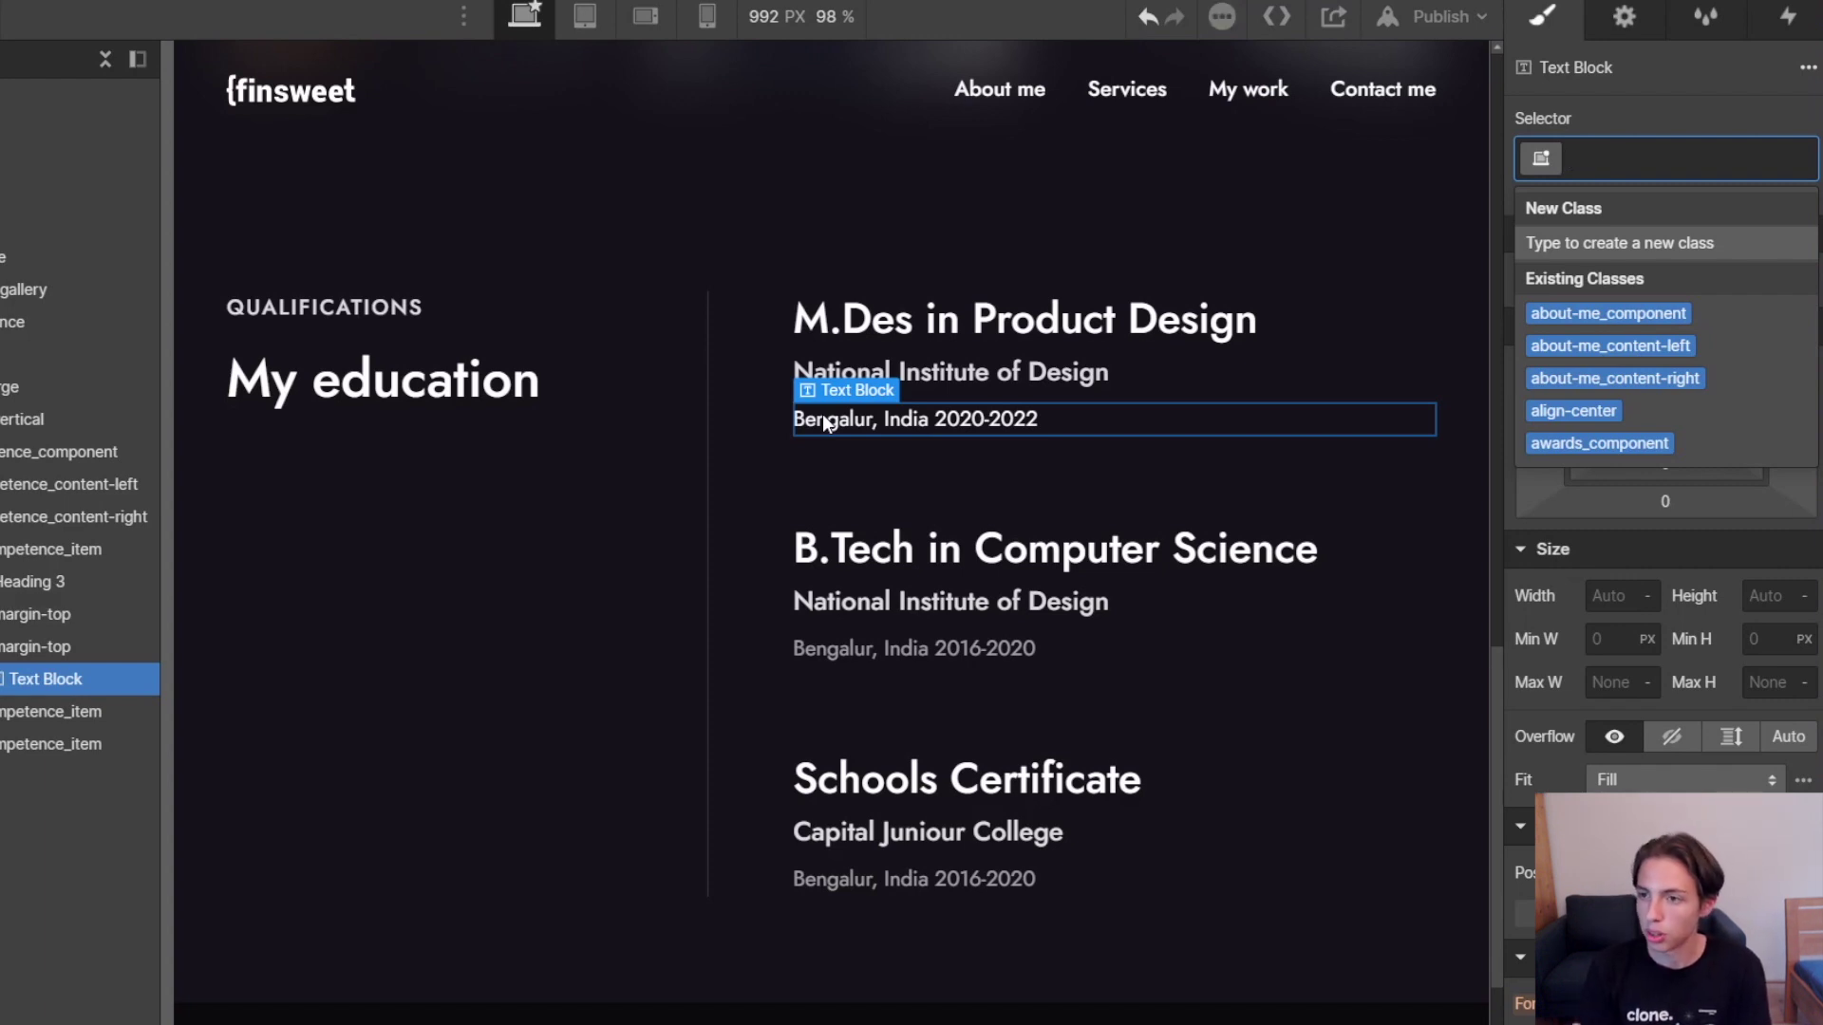
Search 'sizela' and browse text-size-large without applying it, then clear the search.
{"action": "type", "text": "sizela"}
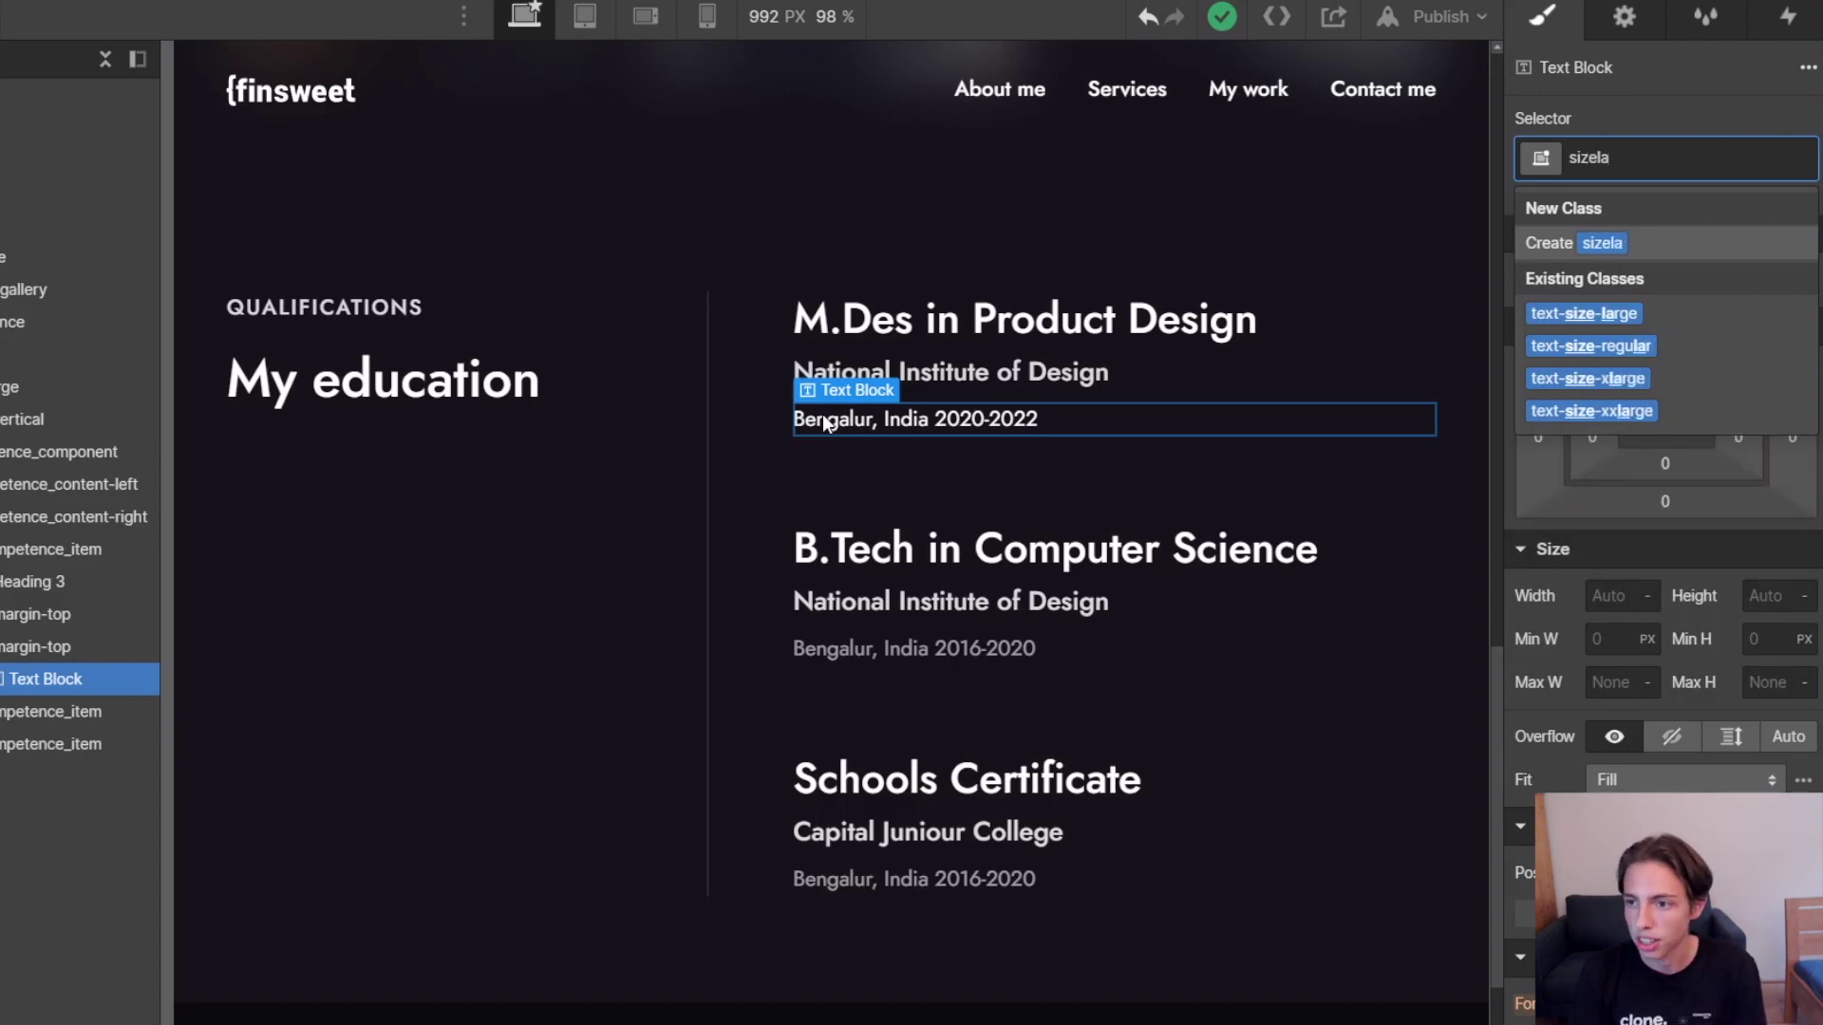
{"action": "key", "text": "Down"}
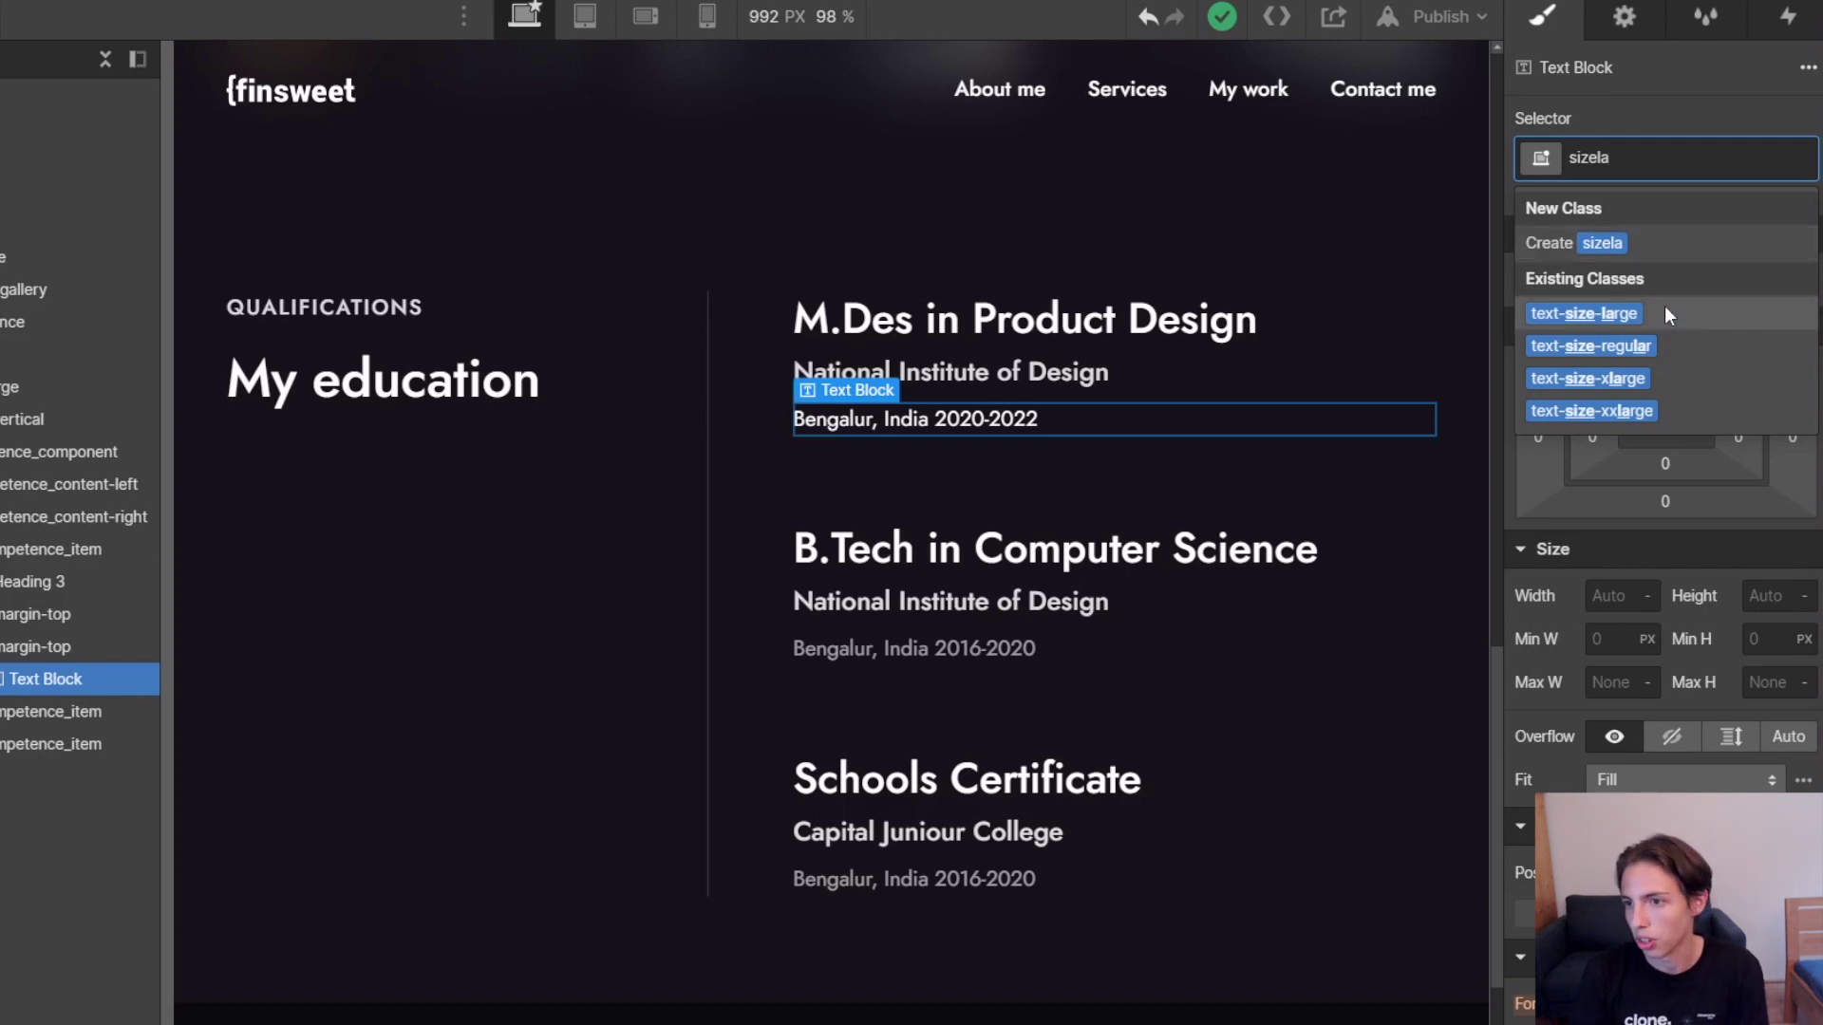
{"action": "key", "text": "Up"}
{"action": "key", "text": "Down"}
{"action": "key", "text": "Up"}
{"action": "key", "text": "Down"}
{"action": "key", "text": "Up"}
{"action": "key", "text": "Down"}
{"action": "key", "text": "Up"}
{"action": "key", "text": "Down"}
{"action": "key", "text": "Up"}
{"action": "key", "text": "Down"}
{"action": "key", "text": "Up"}
{"action": "key", "text": "Down"}
{"action": "key", "text": "Up"}
{"action": "key", "text": "BackSpace"}
{"action": "key", "text": "BackSpace"}
{"action": "key", "text": "BackSpace"}
{"action": "key", "text": "BackSpace"}
{"action": "key", "text": "BackSpace"}
{"action": "key", "text": "BackSpace"}
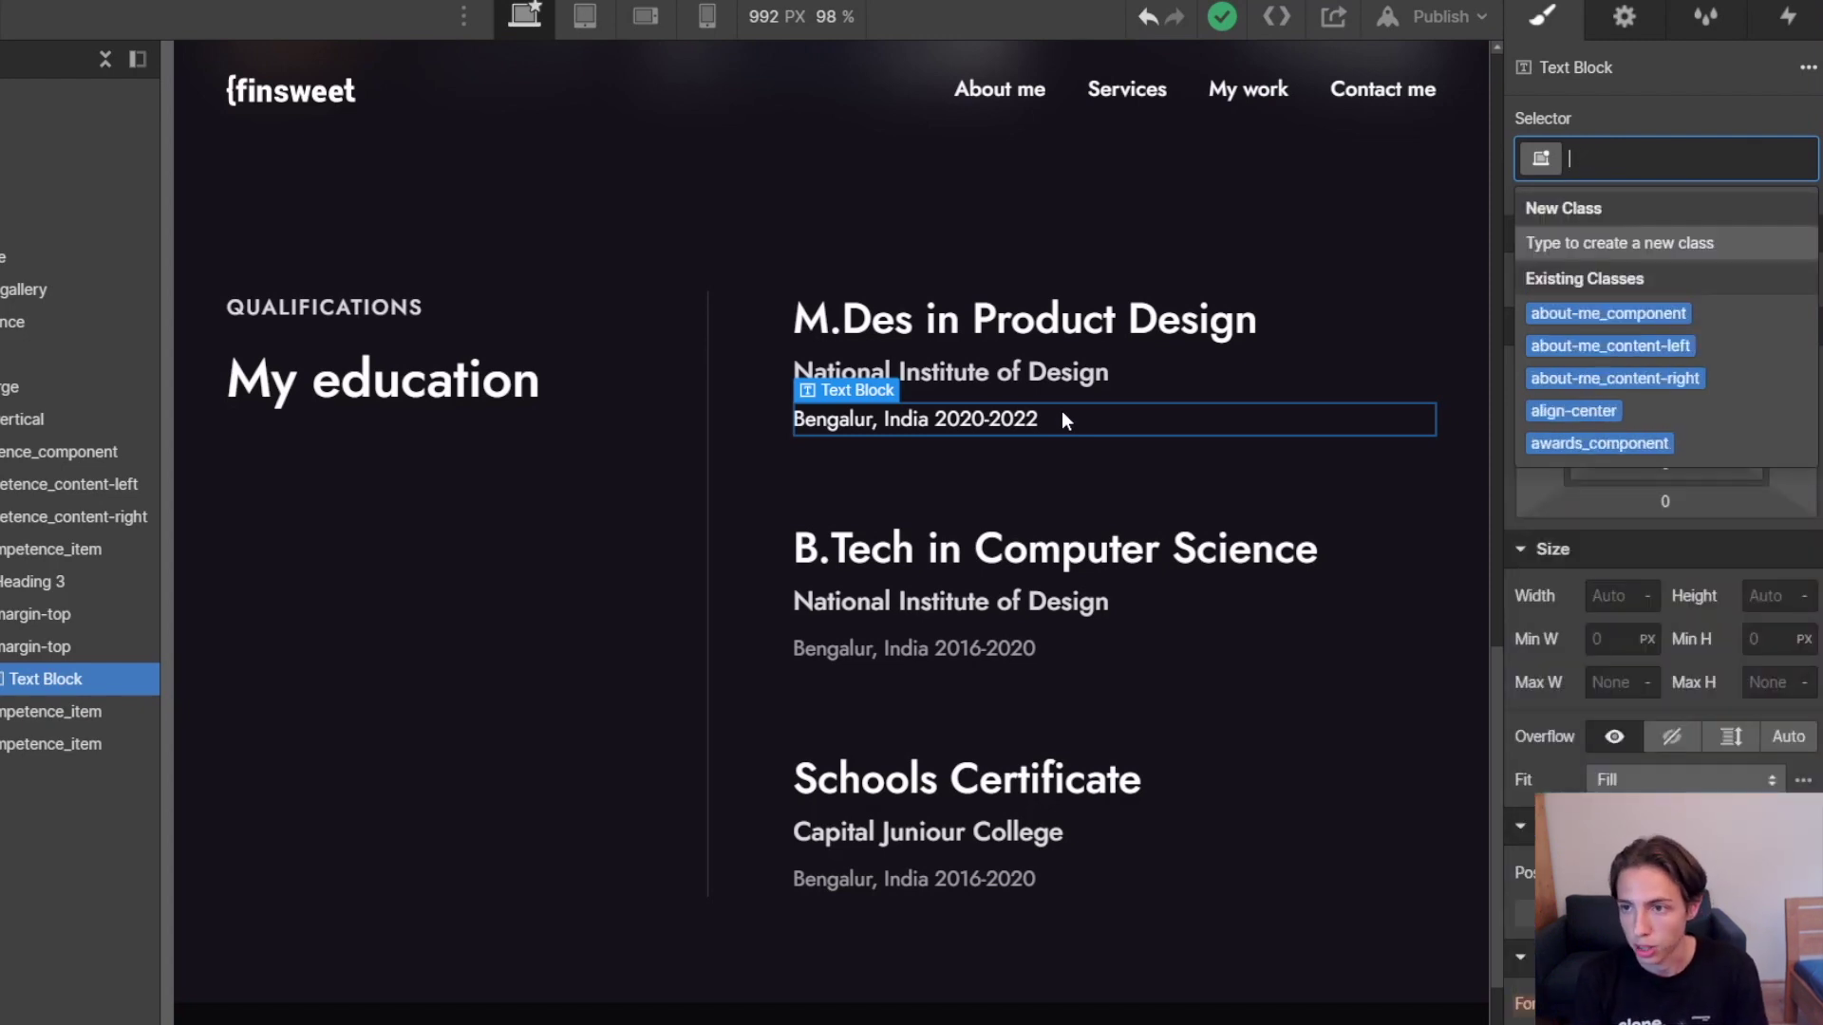
{"action": "type", "text": "weime"}
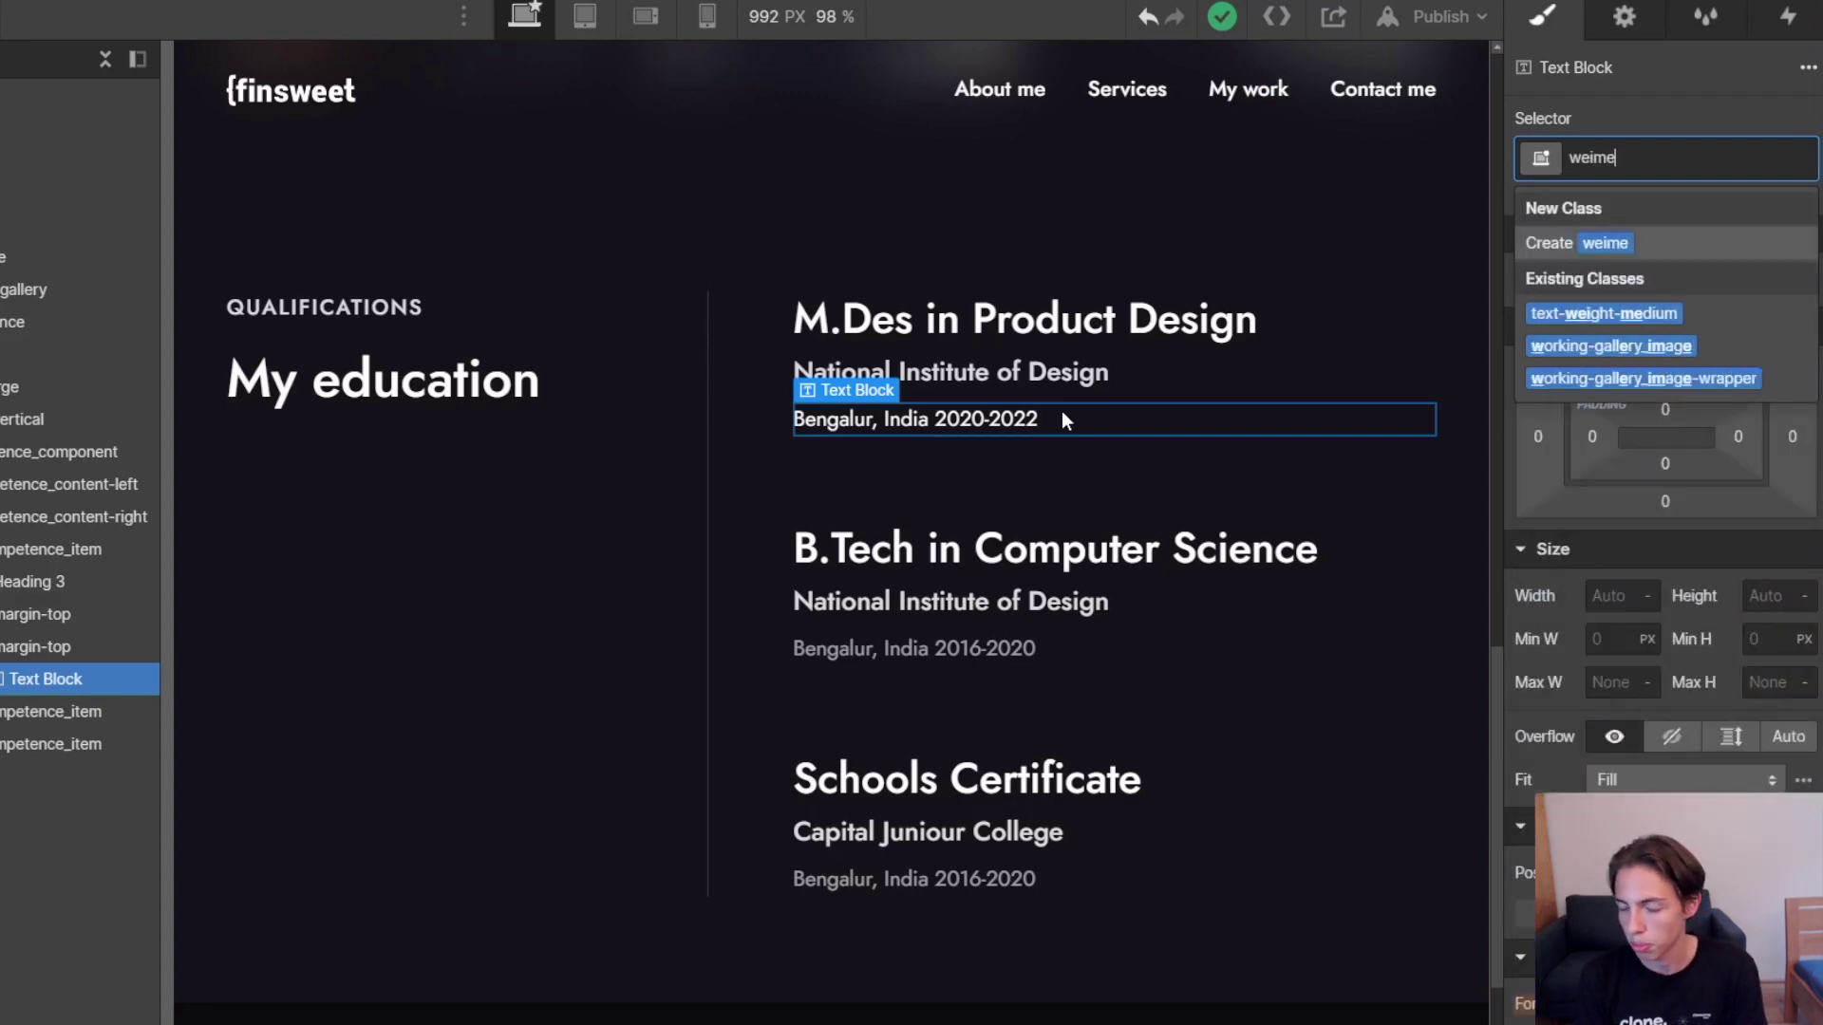
{"action": "key", "text": "BackSpace"}
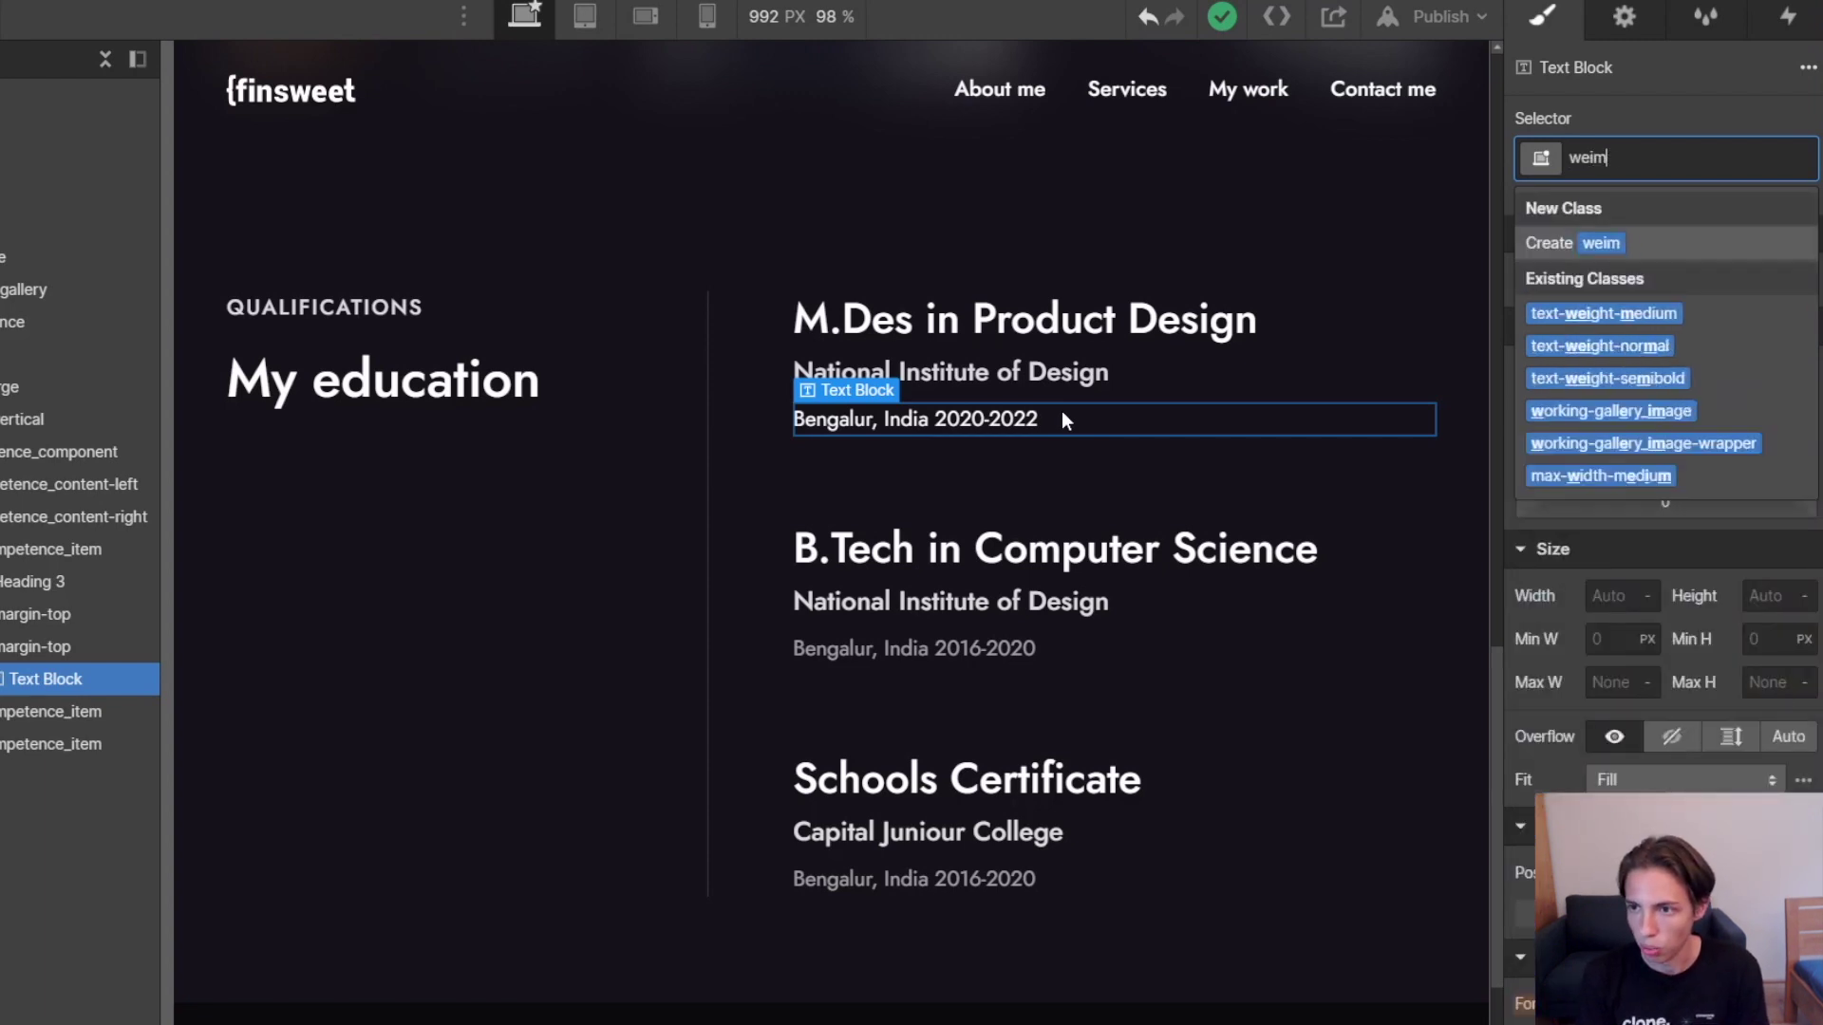
{"action": "key", "text": "BackSpace"}
{"action": "type", "text": "bo"}
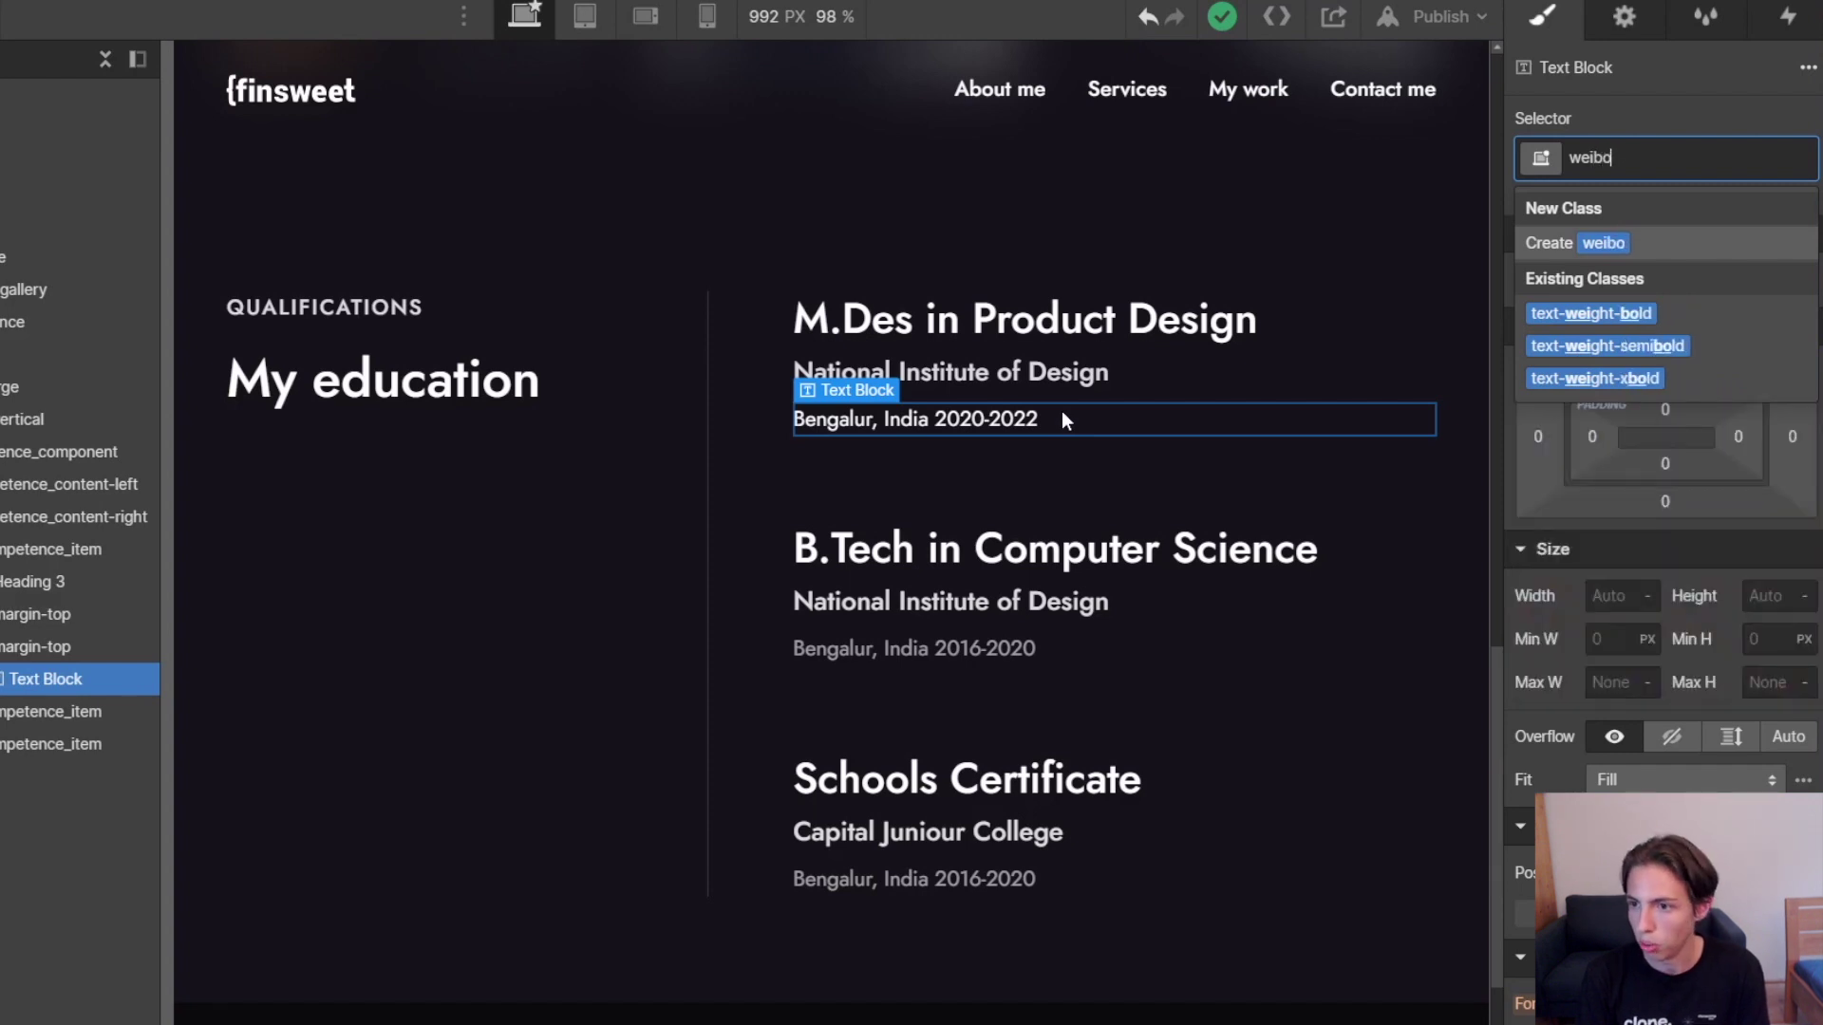
{"action": "key", "text": "Down"}
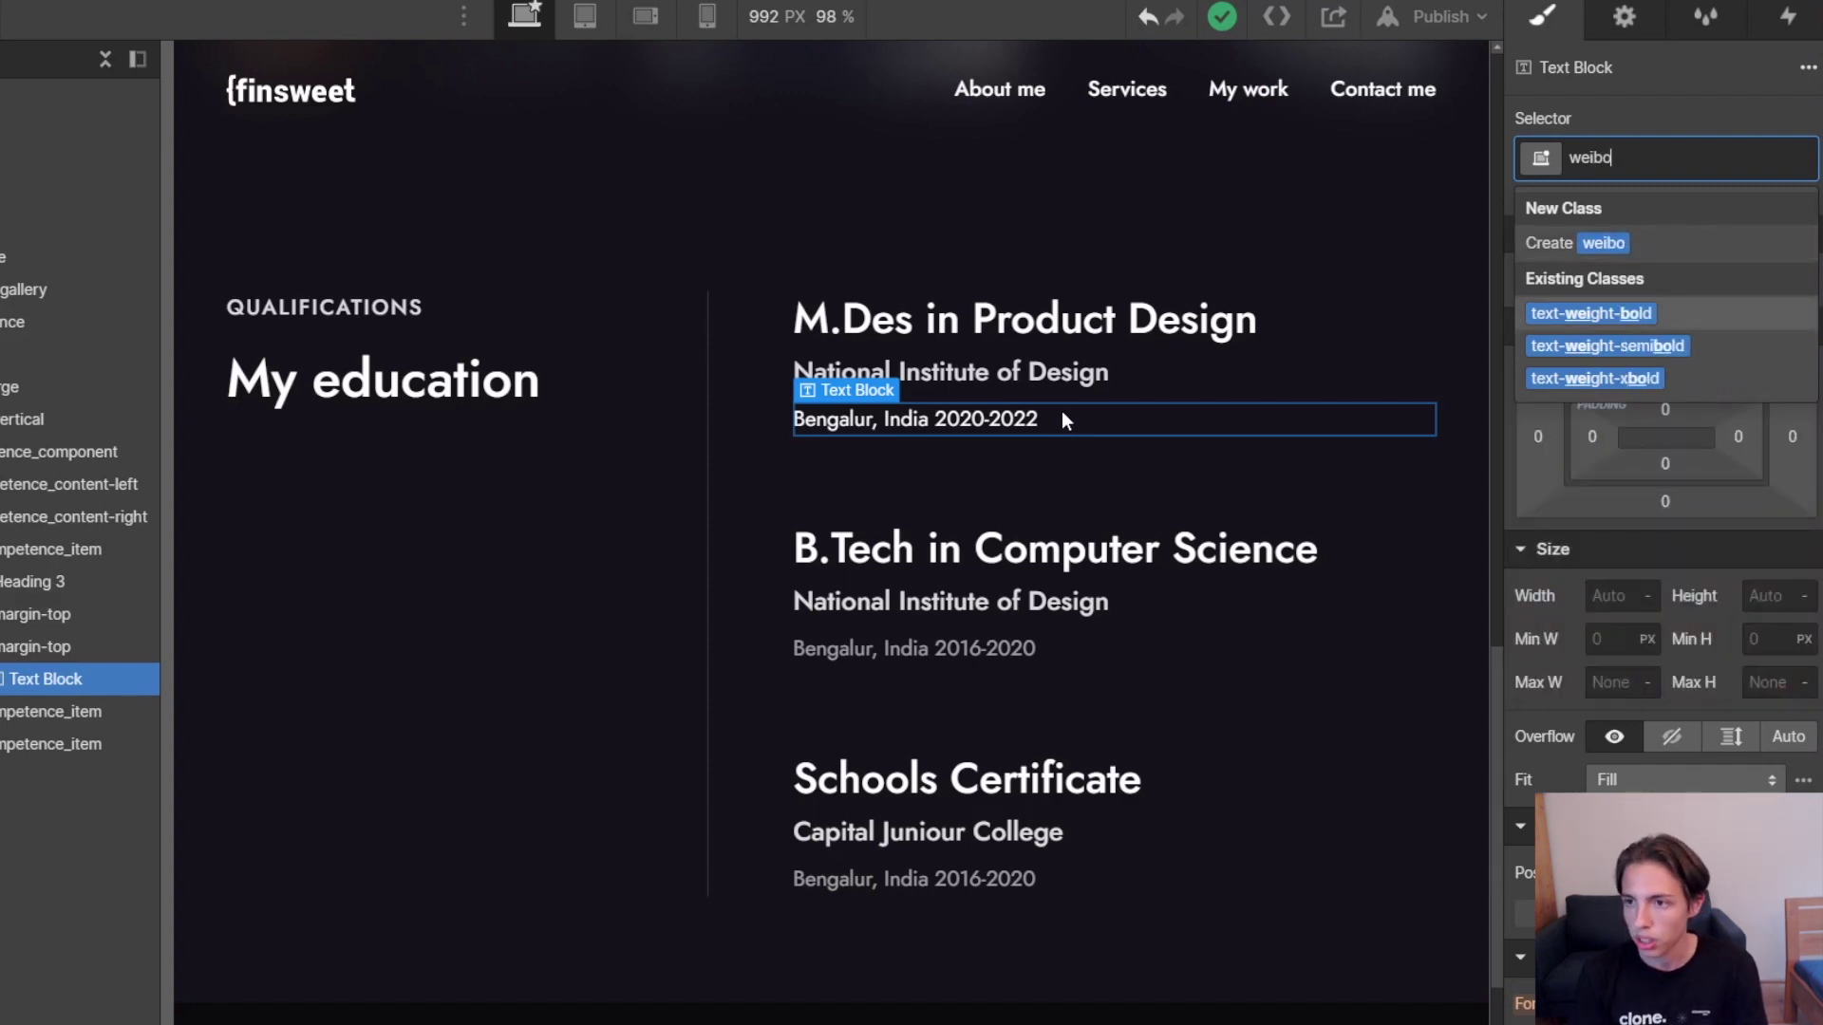
{"action": "key", "text": "BackSpace"}
{"action": "key", "text": "BackSpace"}
{"action": "key", "text": "BackSpace"}
{"action": "key", "text": "BackSpace"}
{"action": "key", "text": "BackSpace"}
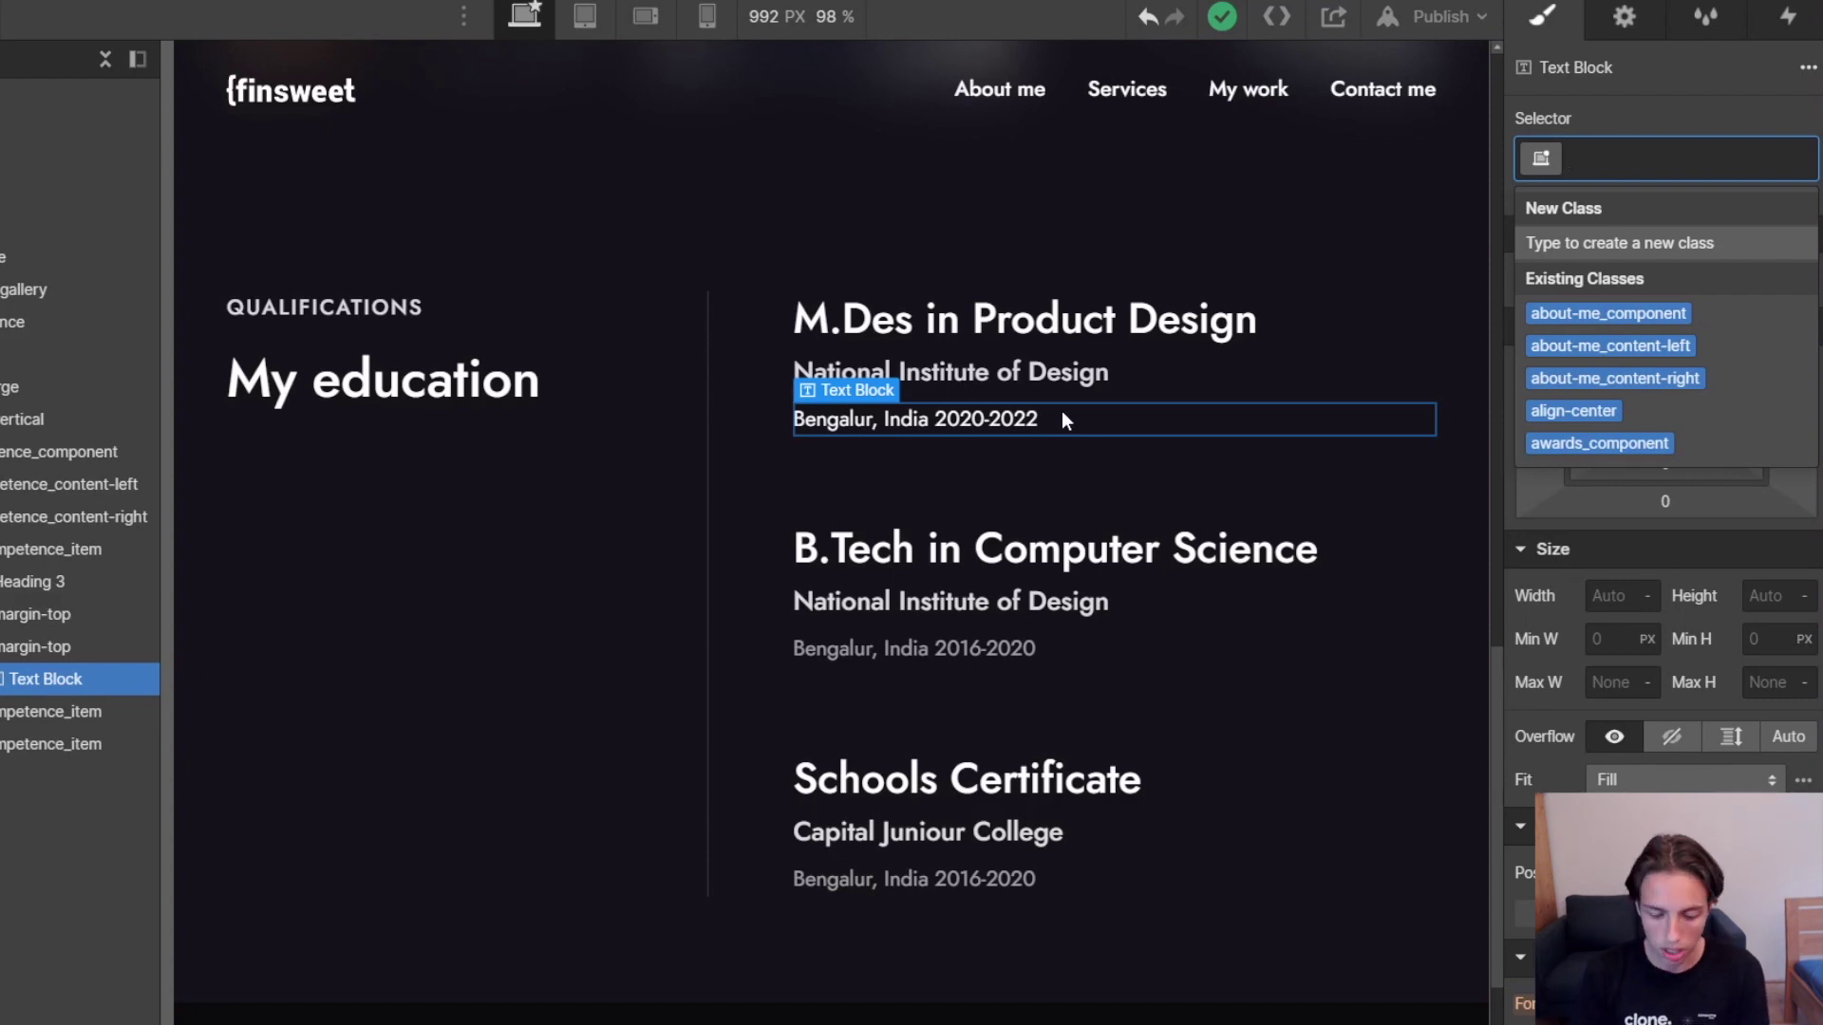
Apply the text-style-strikethrough class to the date line with 'strike', then remove it again.
{"action": "type", "text": "strike"}
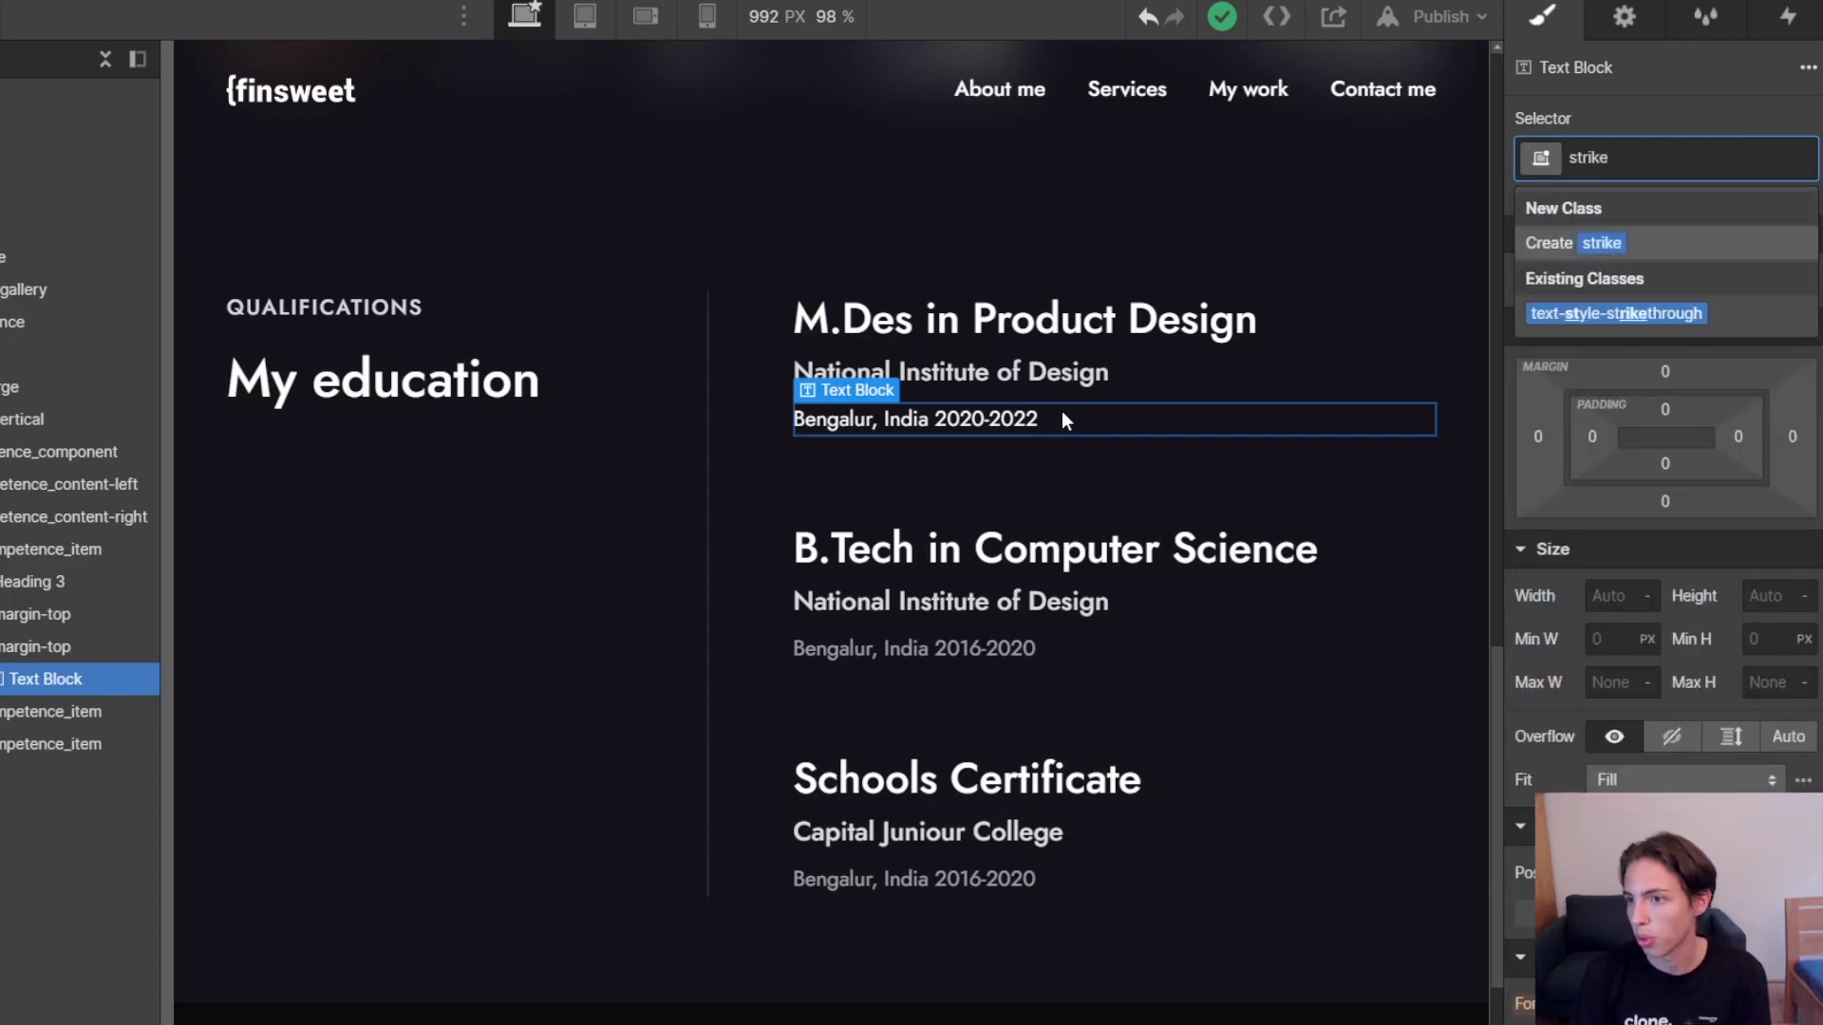
{"action": "key", "text": "Down"}
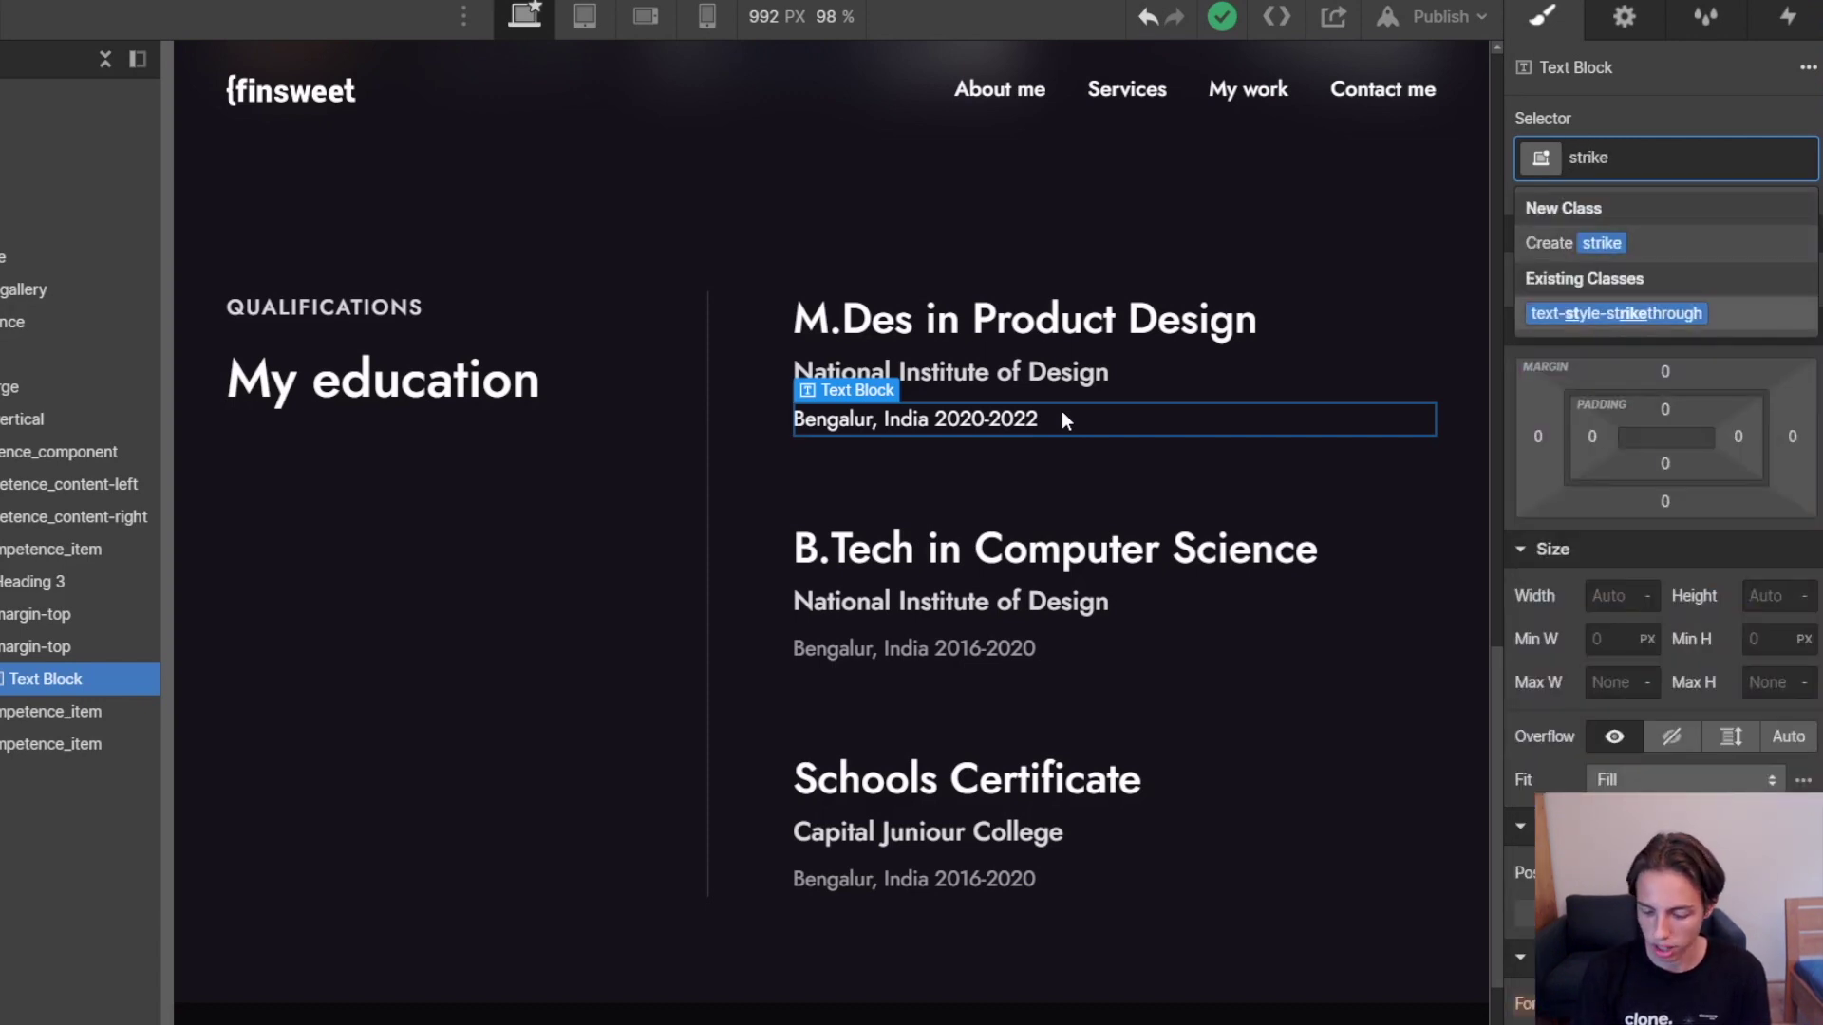
{"action": "key", "text": "Return"}
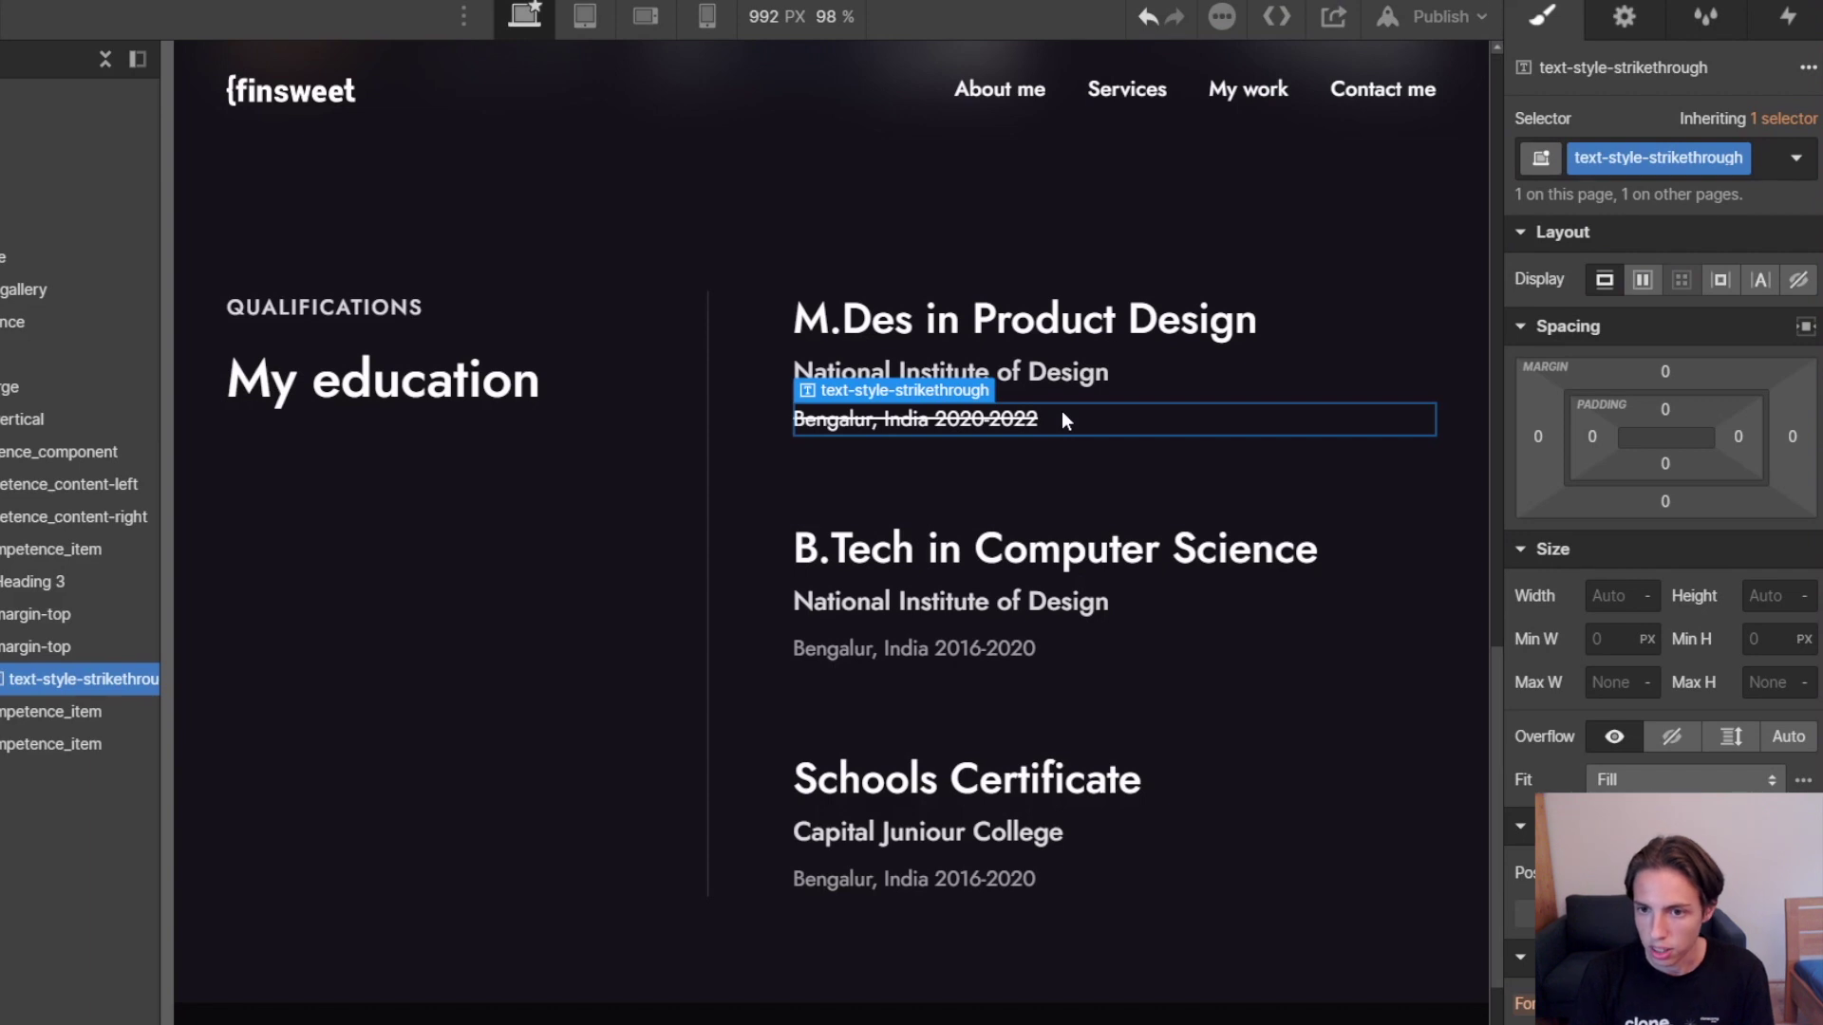
{"action": "key", "text": "ctrl+Return"}
{"action": "key", "text": "BackSpace"}
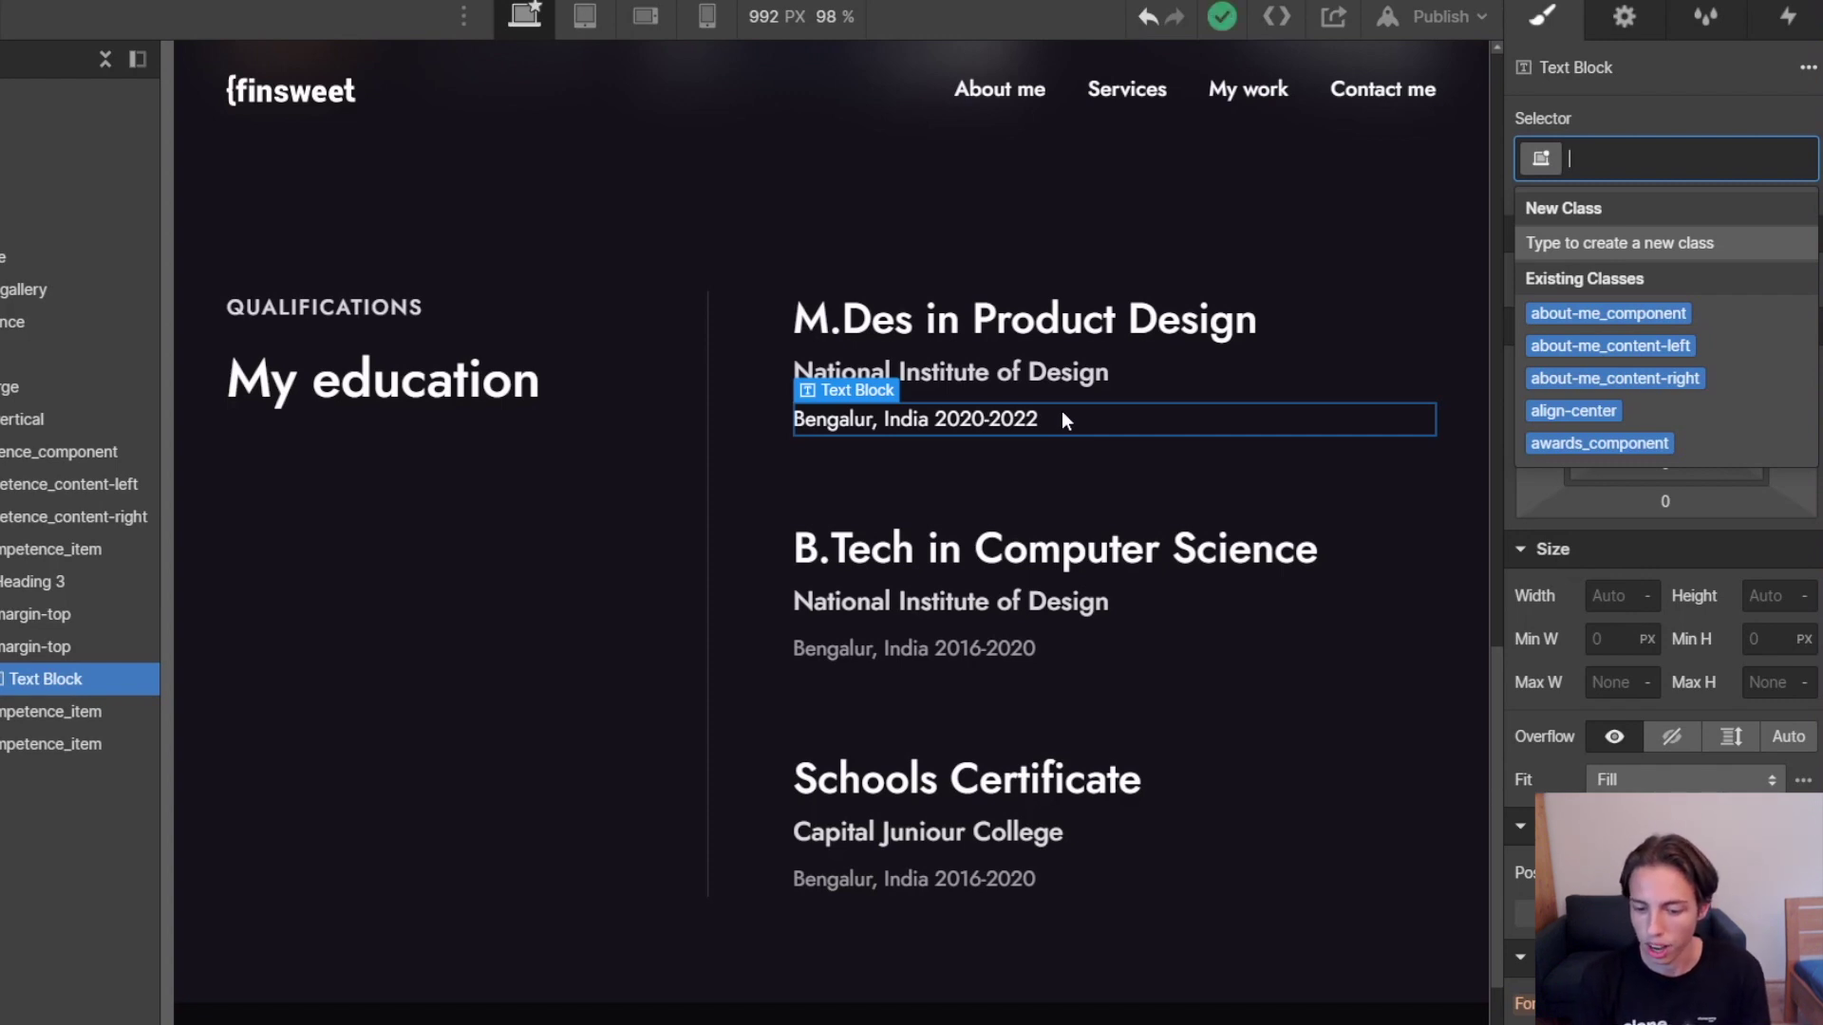
Try the shorthand searches 'mute', 'quote' and '2l', landing on text-style-muted and text-style-2lines.
{"action": "type", "text": "mute"}
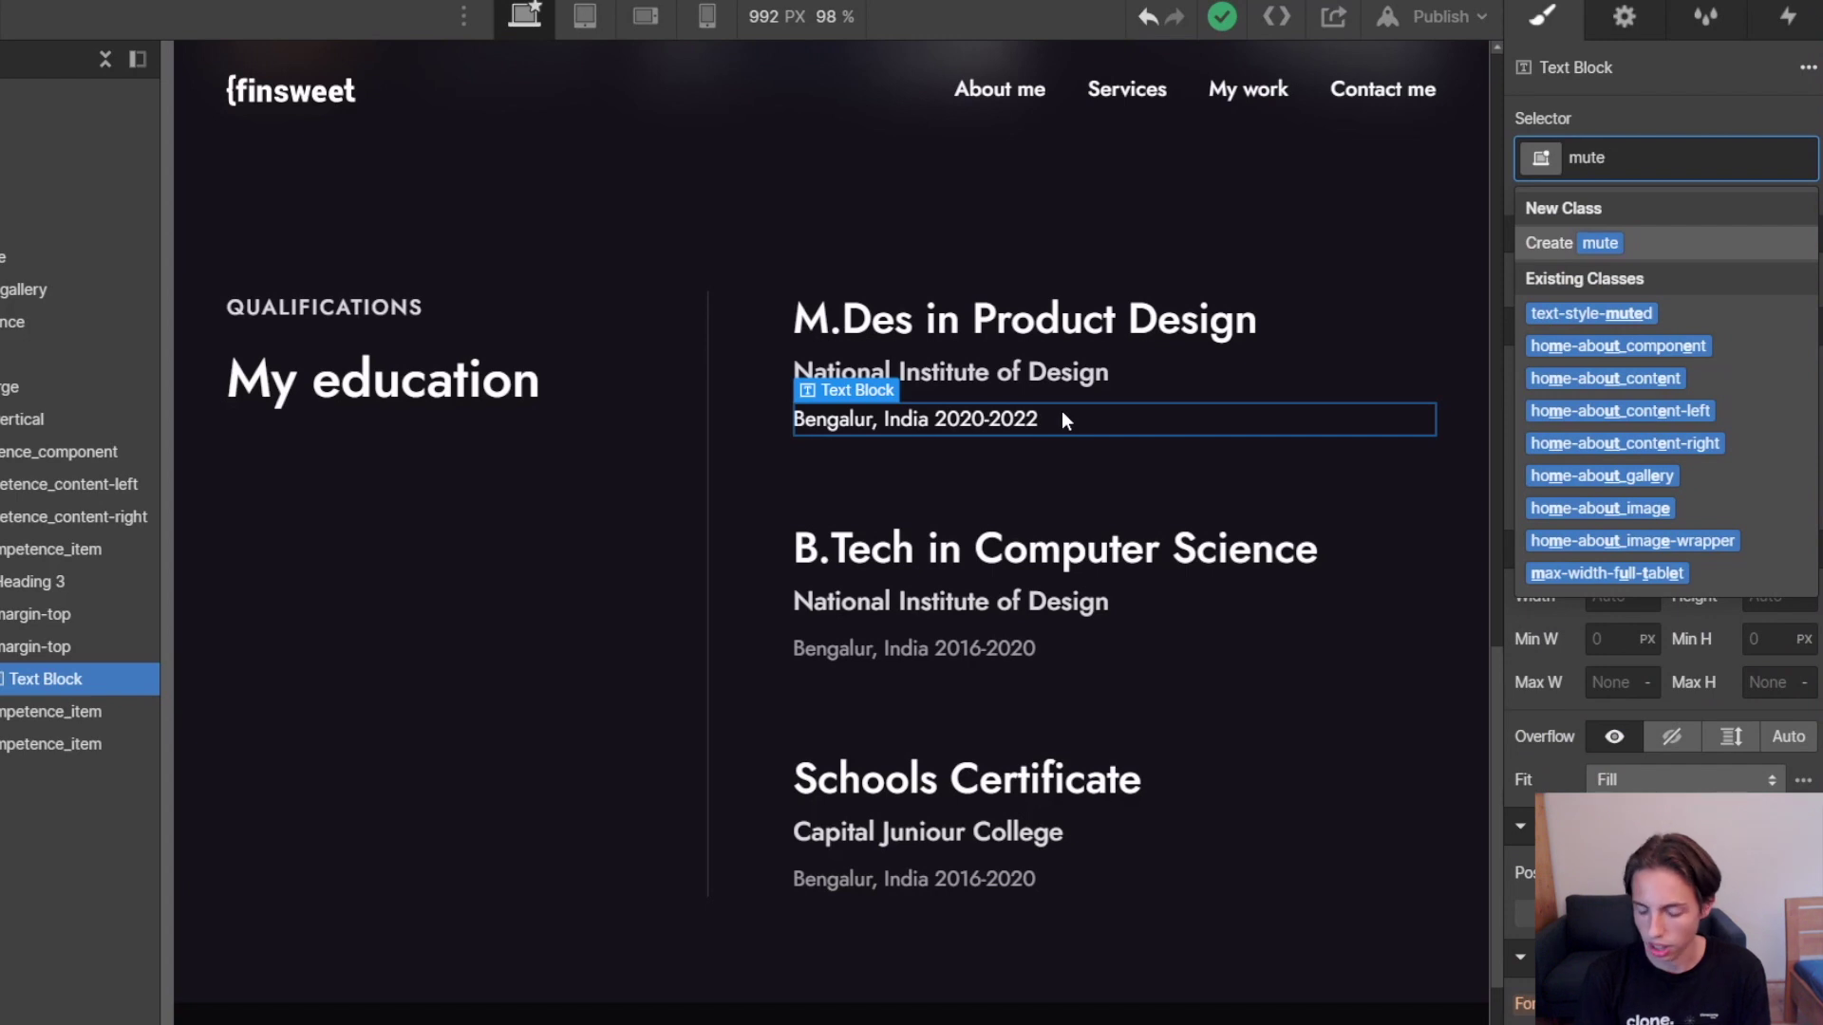
{"action": "key", "text": "Down"}
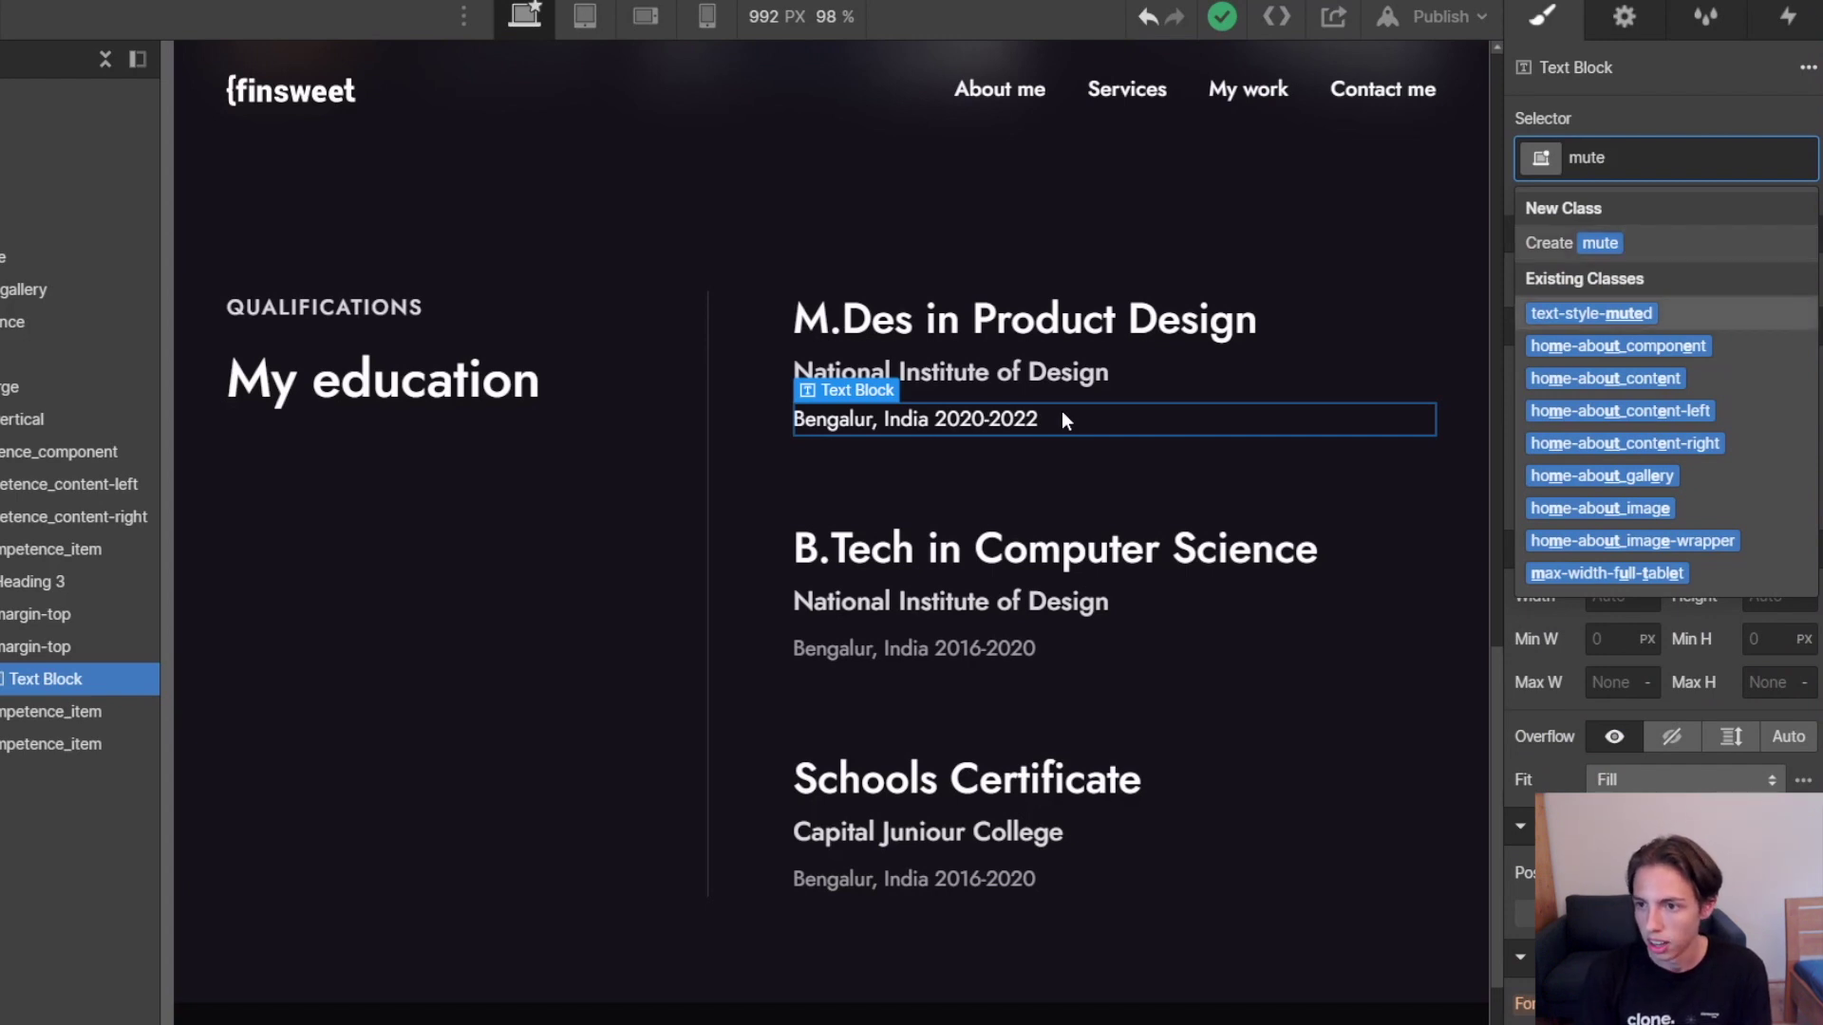
{"action": "key", "text": "BackSpace"}
{"action": "key", "text": "BackSpace"}
{"action": "key", "text": "BackSpace"}
{"action": "key", "text": "BackSpace"}
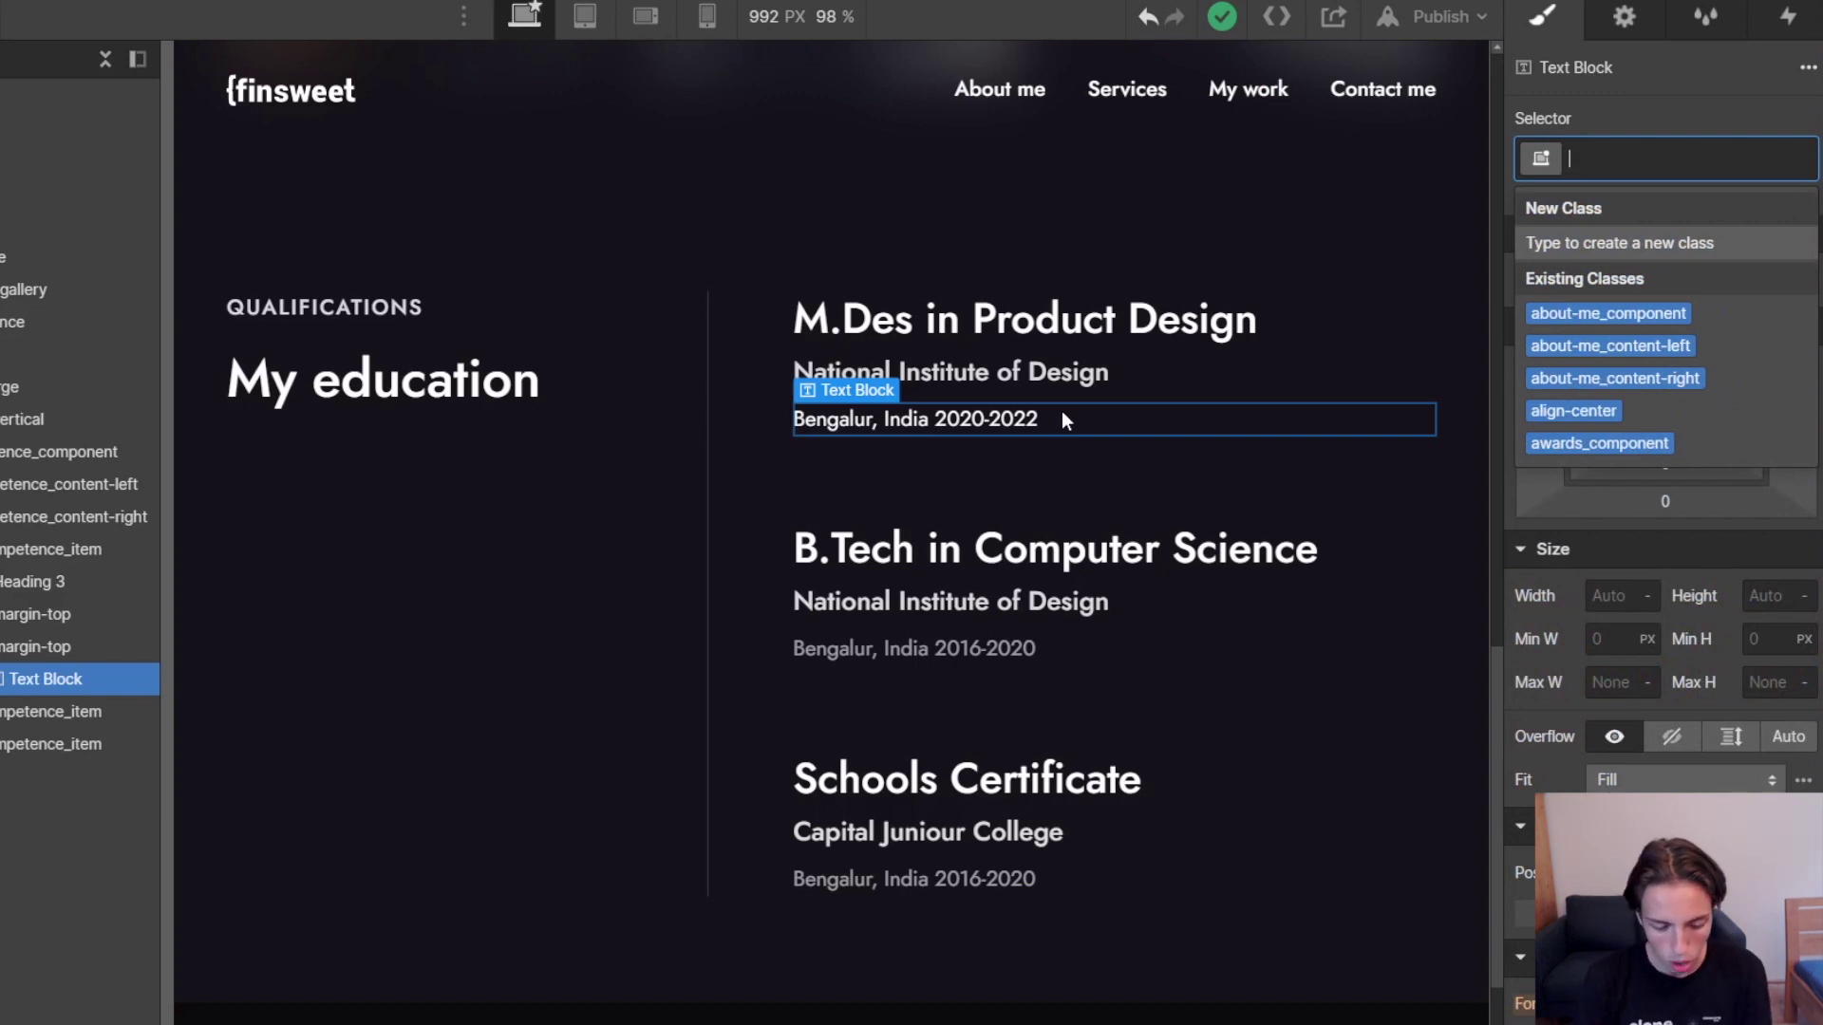
{"action": "type", "text": "quote"}
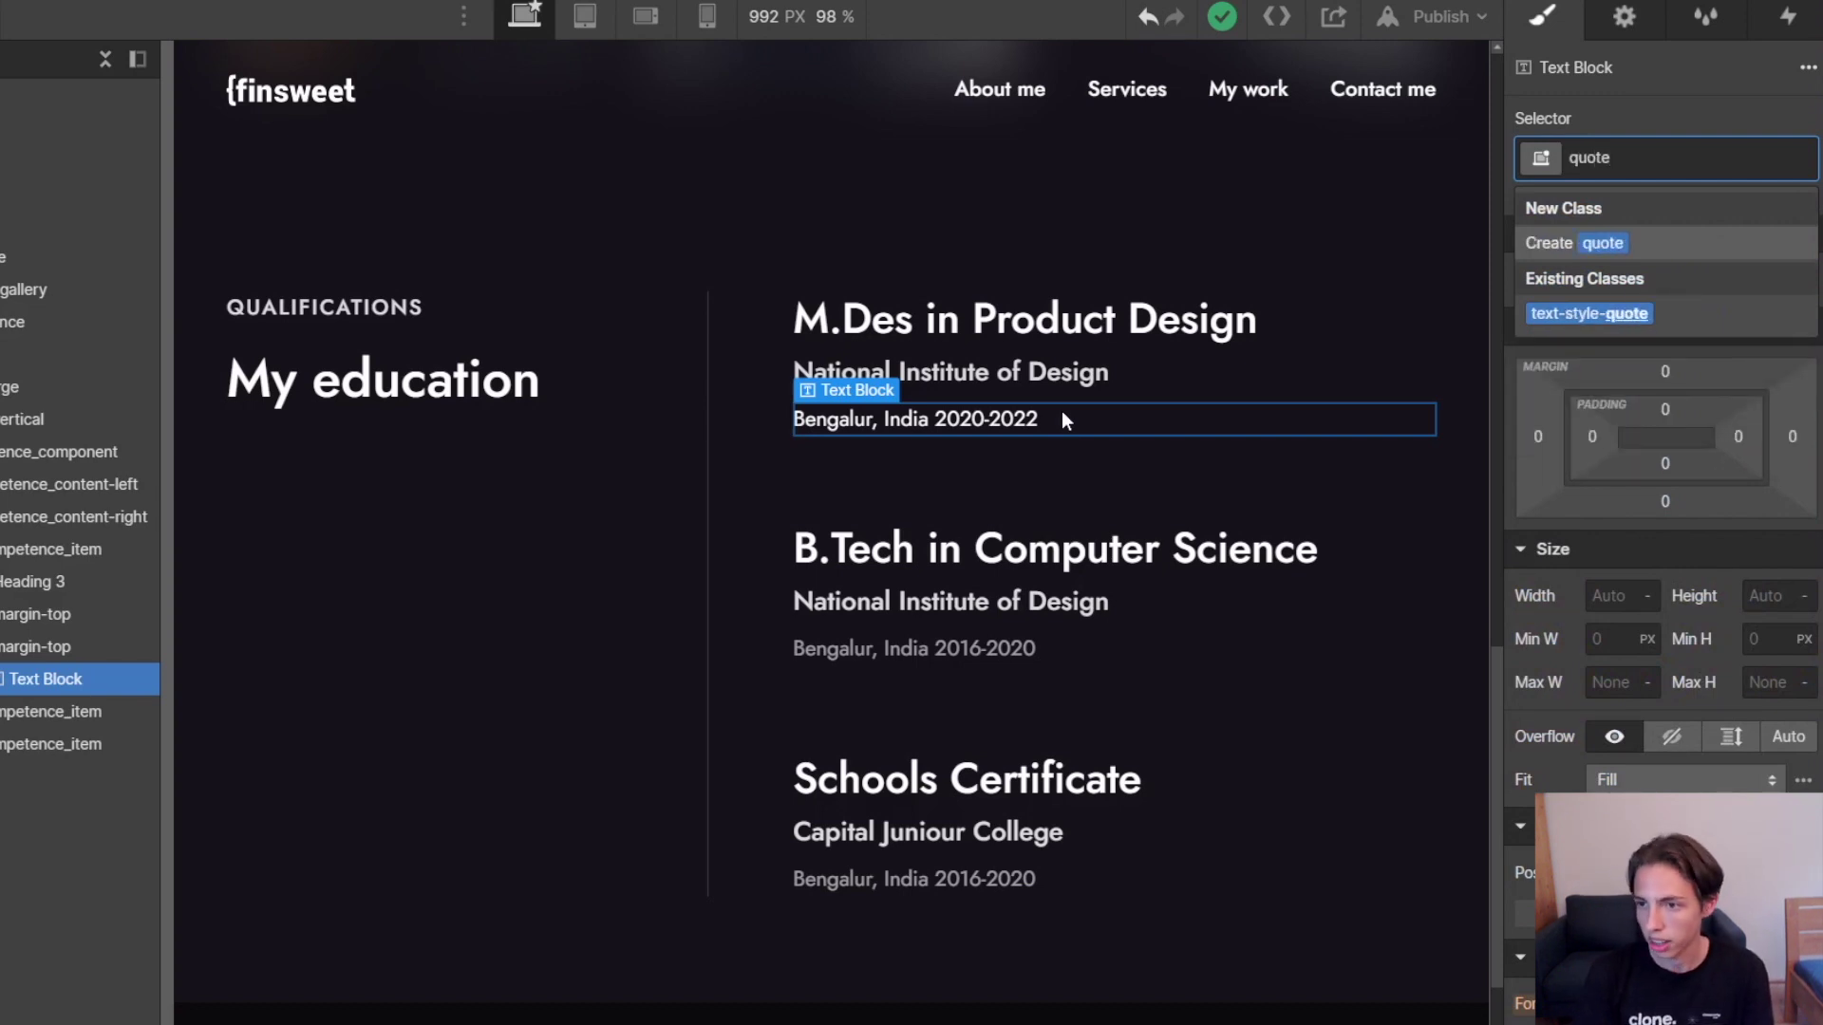
{"action": "key", "text": "BackSpace"}
{"action": "key", "text": "BackSpace"}
{"action": "key", "text": "BackSpace"}
{"action": "key", "text": "BackSpace"}
{"action": "key", "text": "BackSpace"}
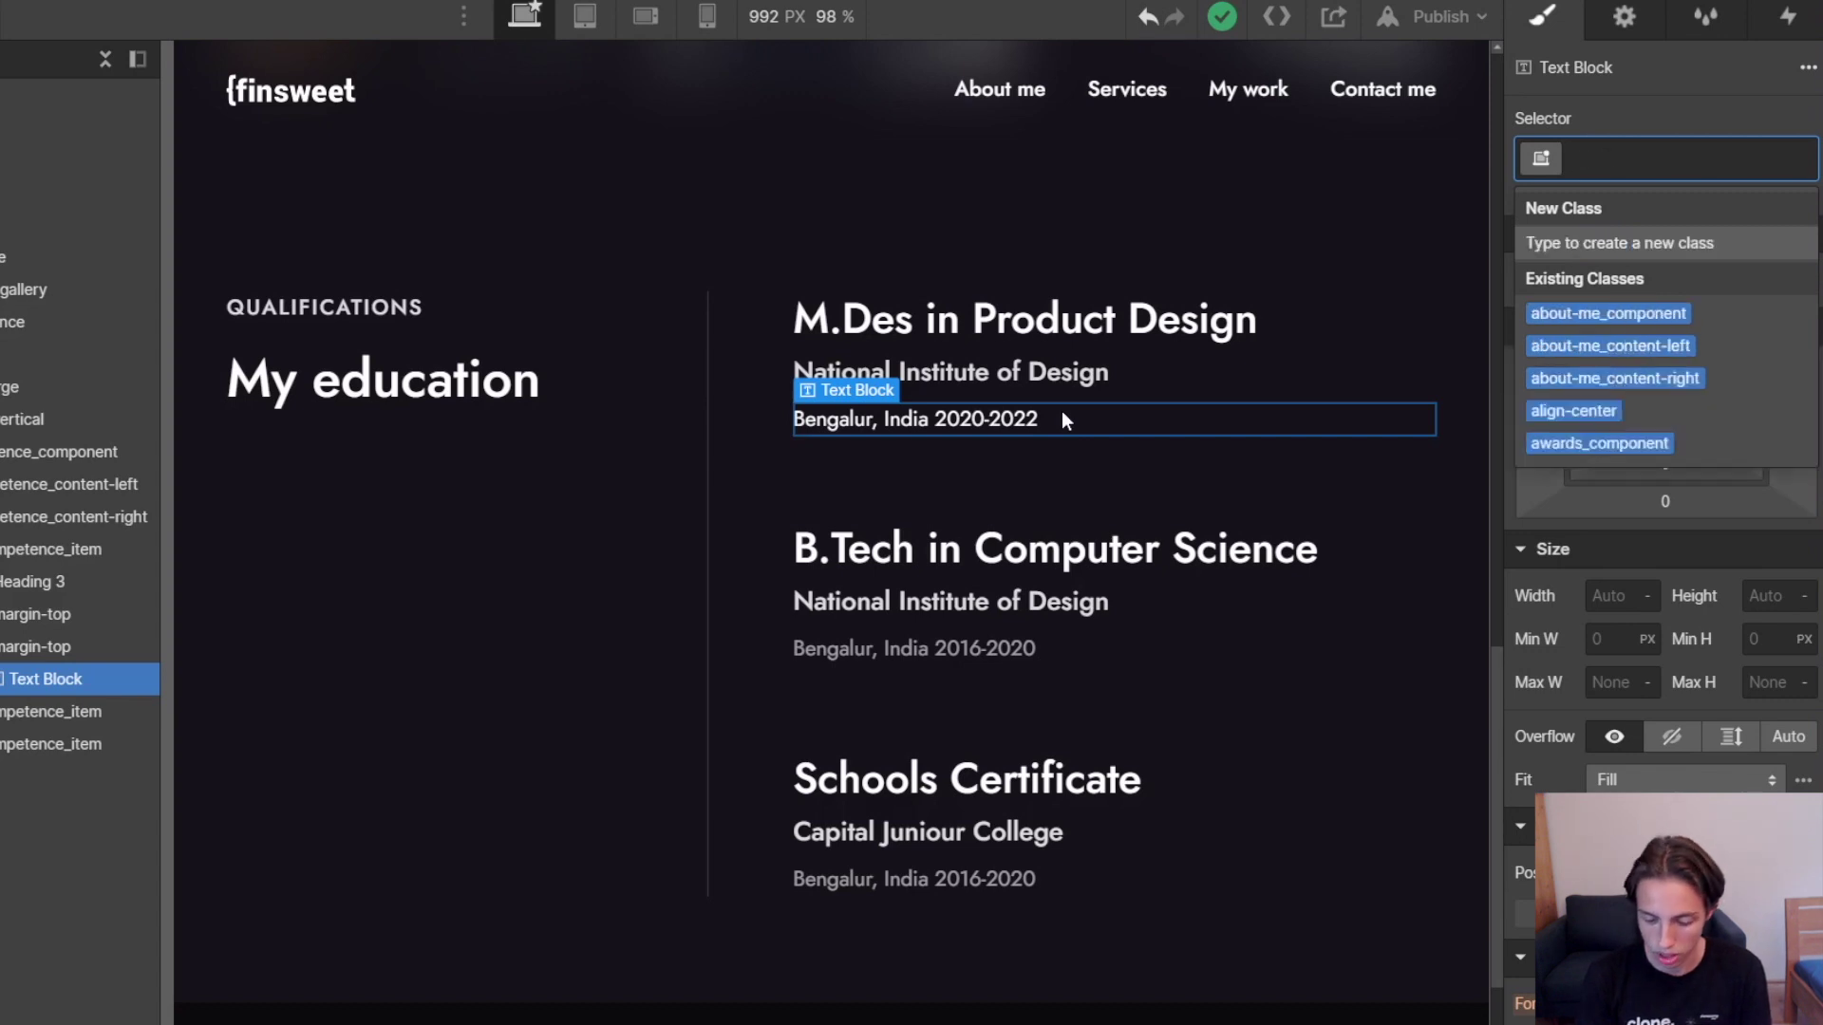
{"action": "type", "text": "2l"}
{"action": "key", "text": "Down"}
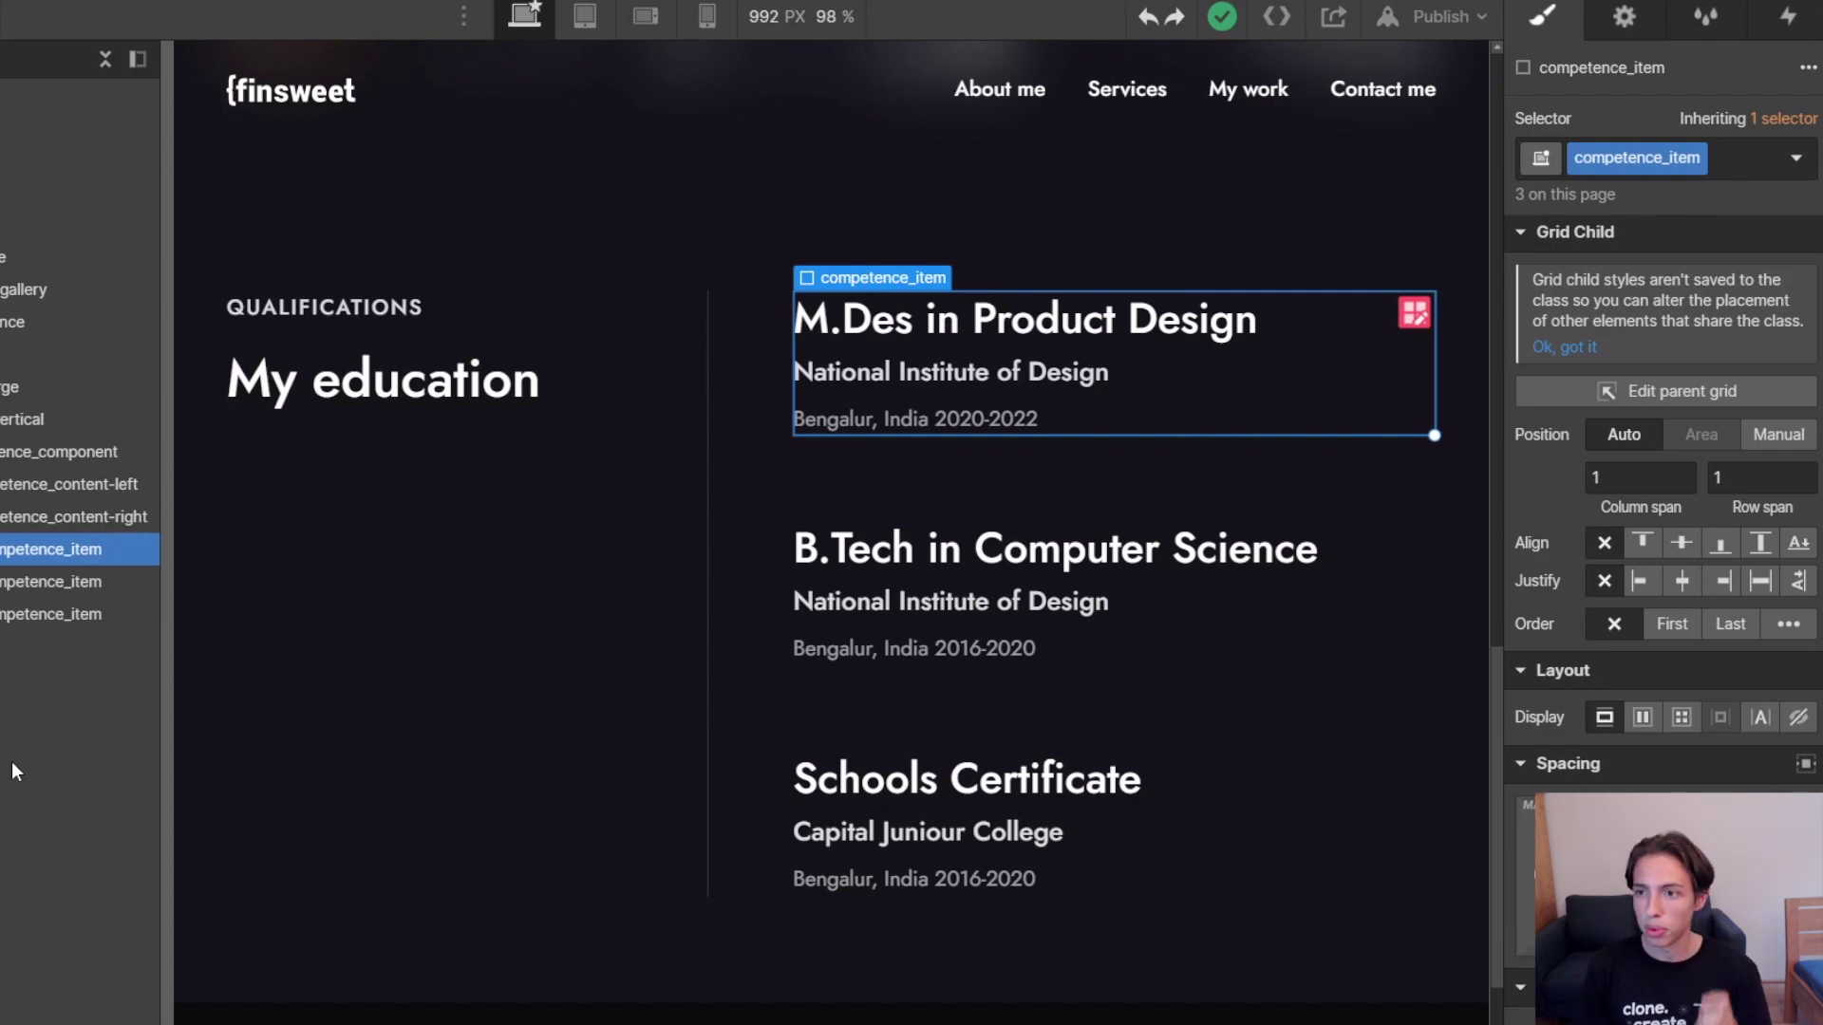
Remove competence_item from the first qualification item, then preview max-width-small via 'wism'.
{"action": "key", "text": "ctrl+Return"}
{"action": "key", "text": "BackSpace"}
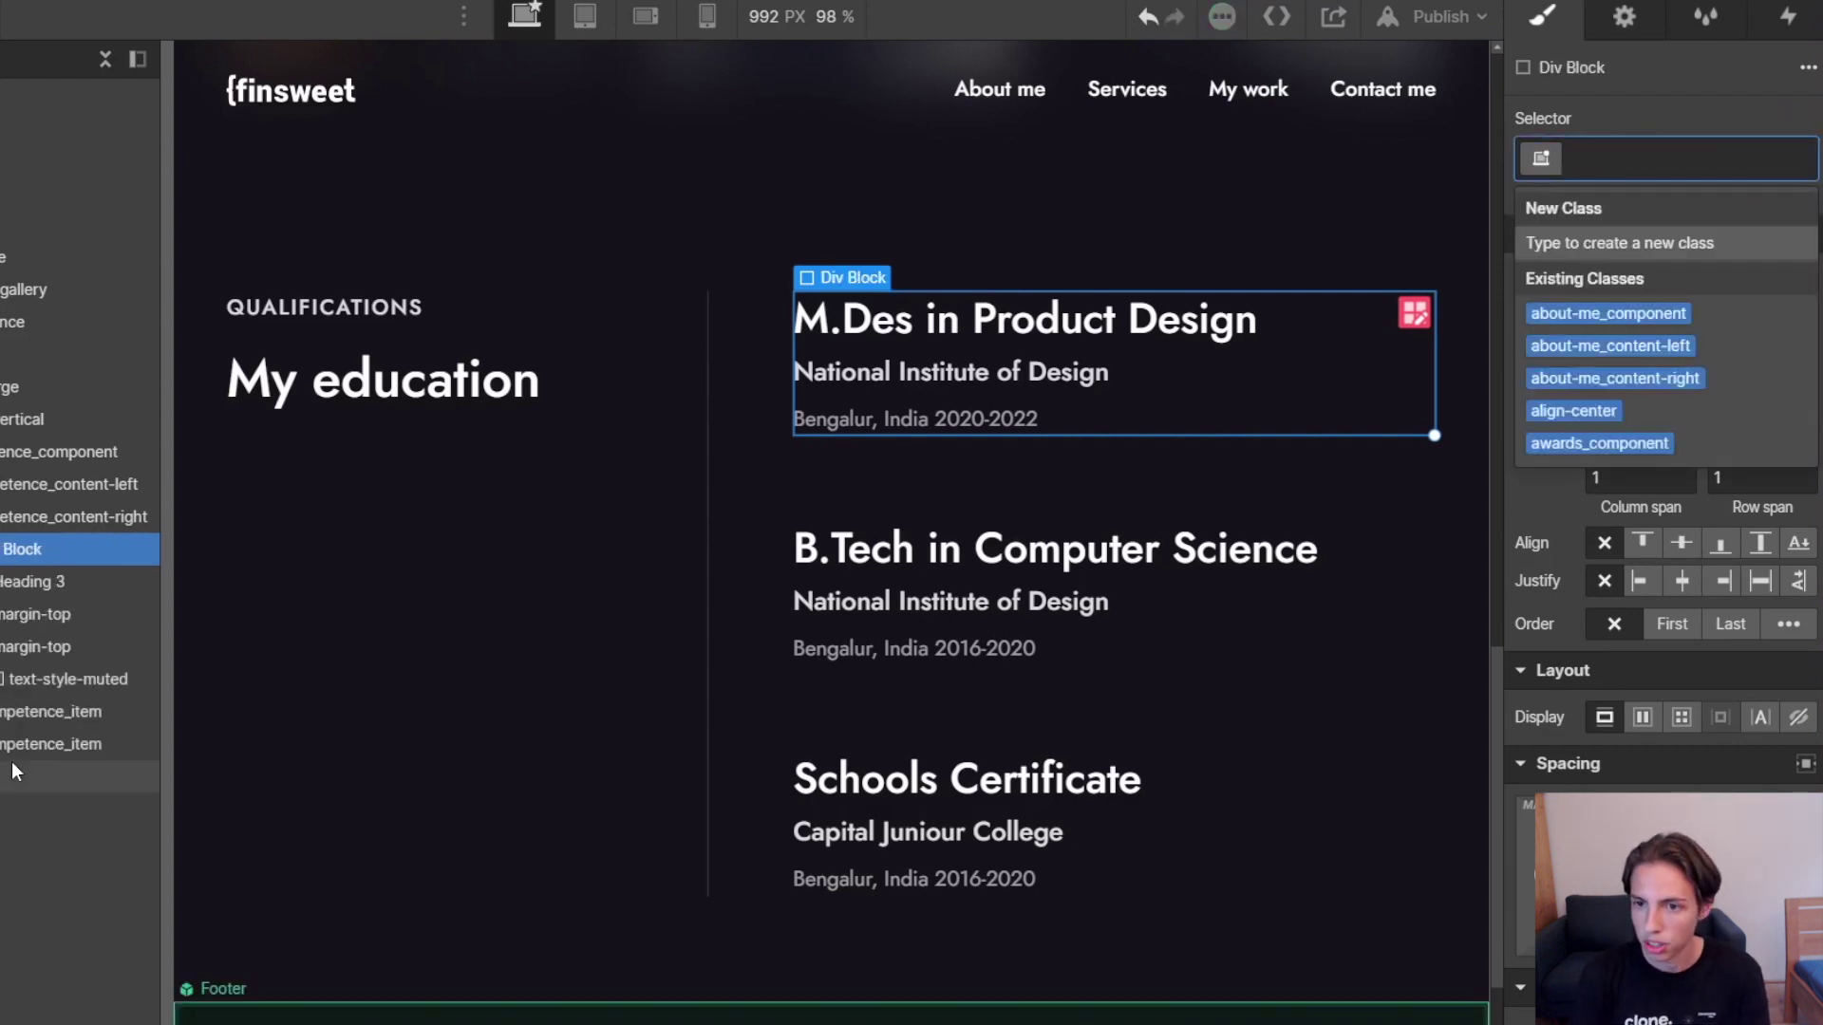
{"action": "type", "text": "wism"}
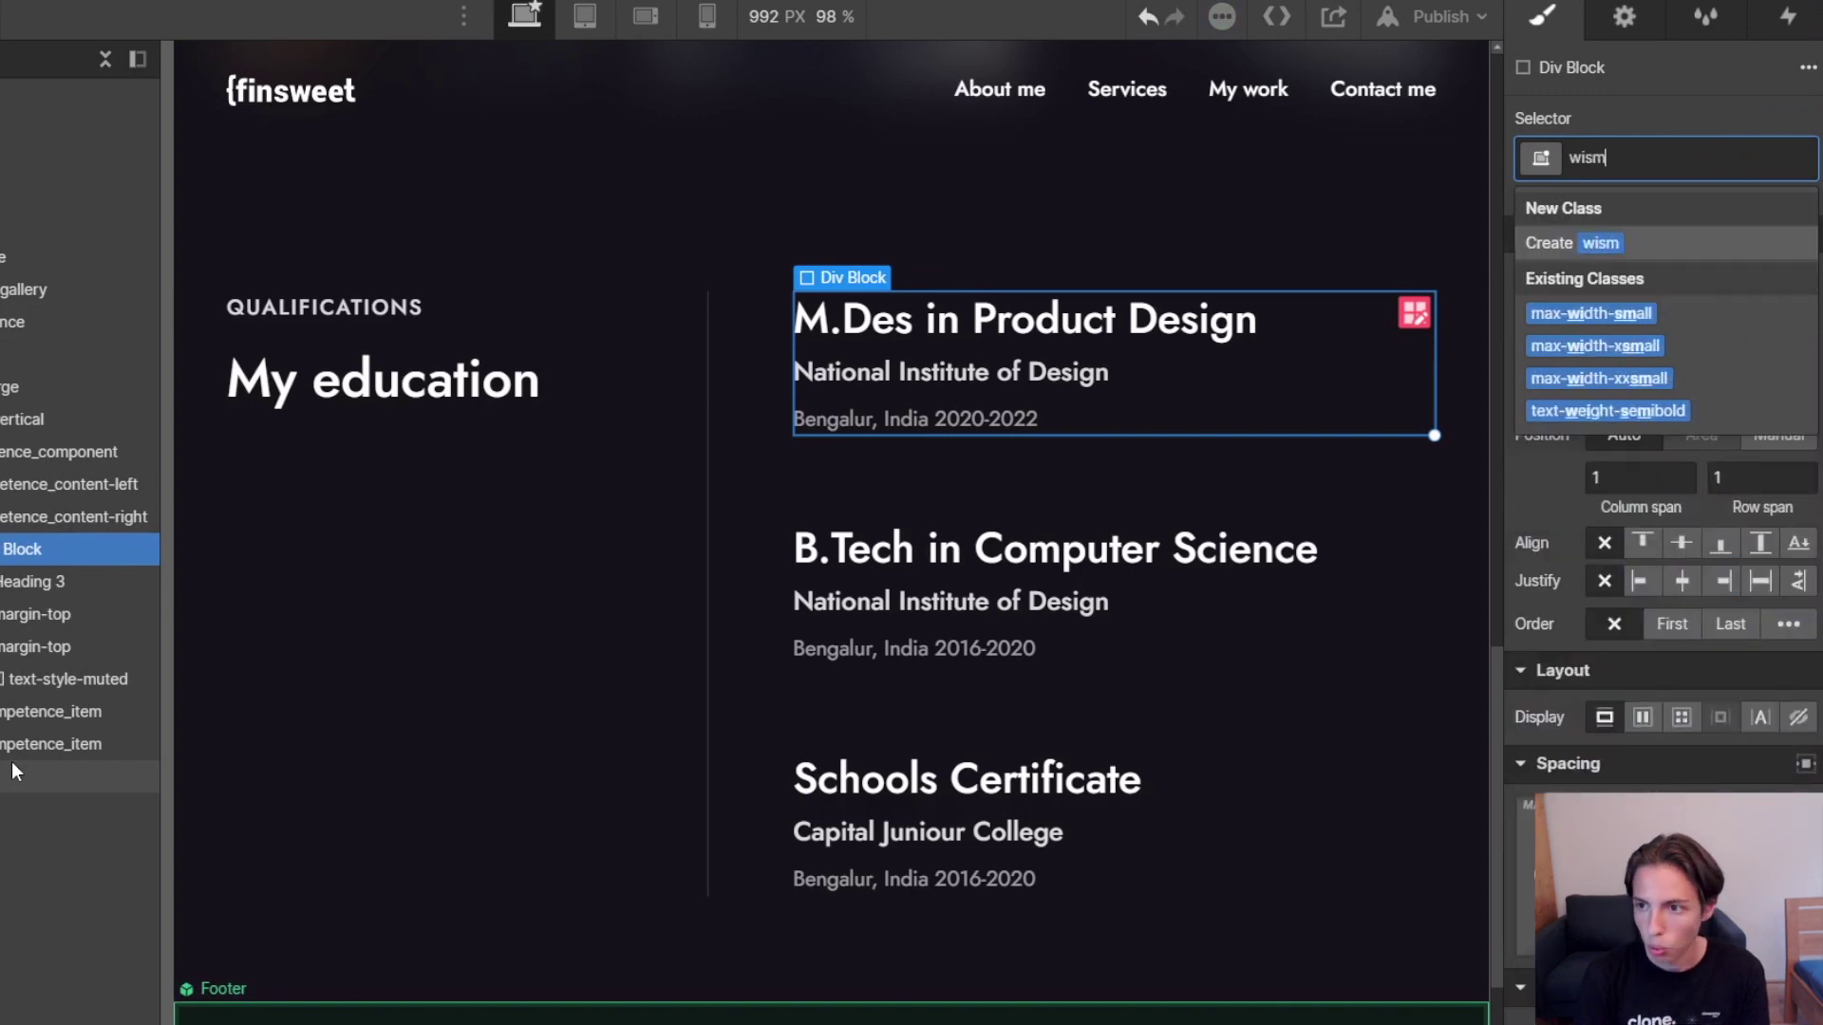
{"action": "key", "text": "Down"}
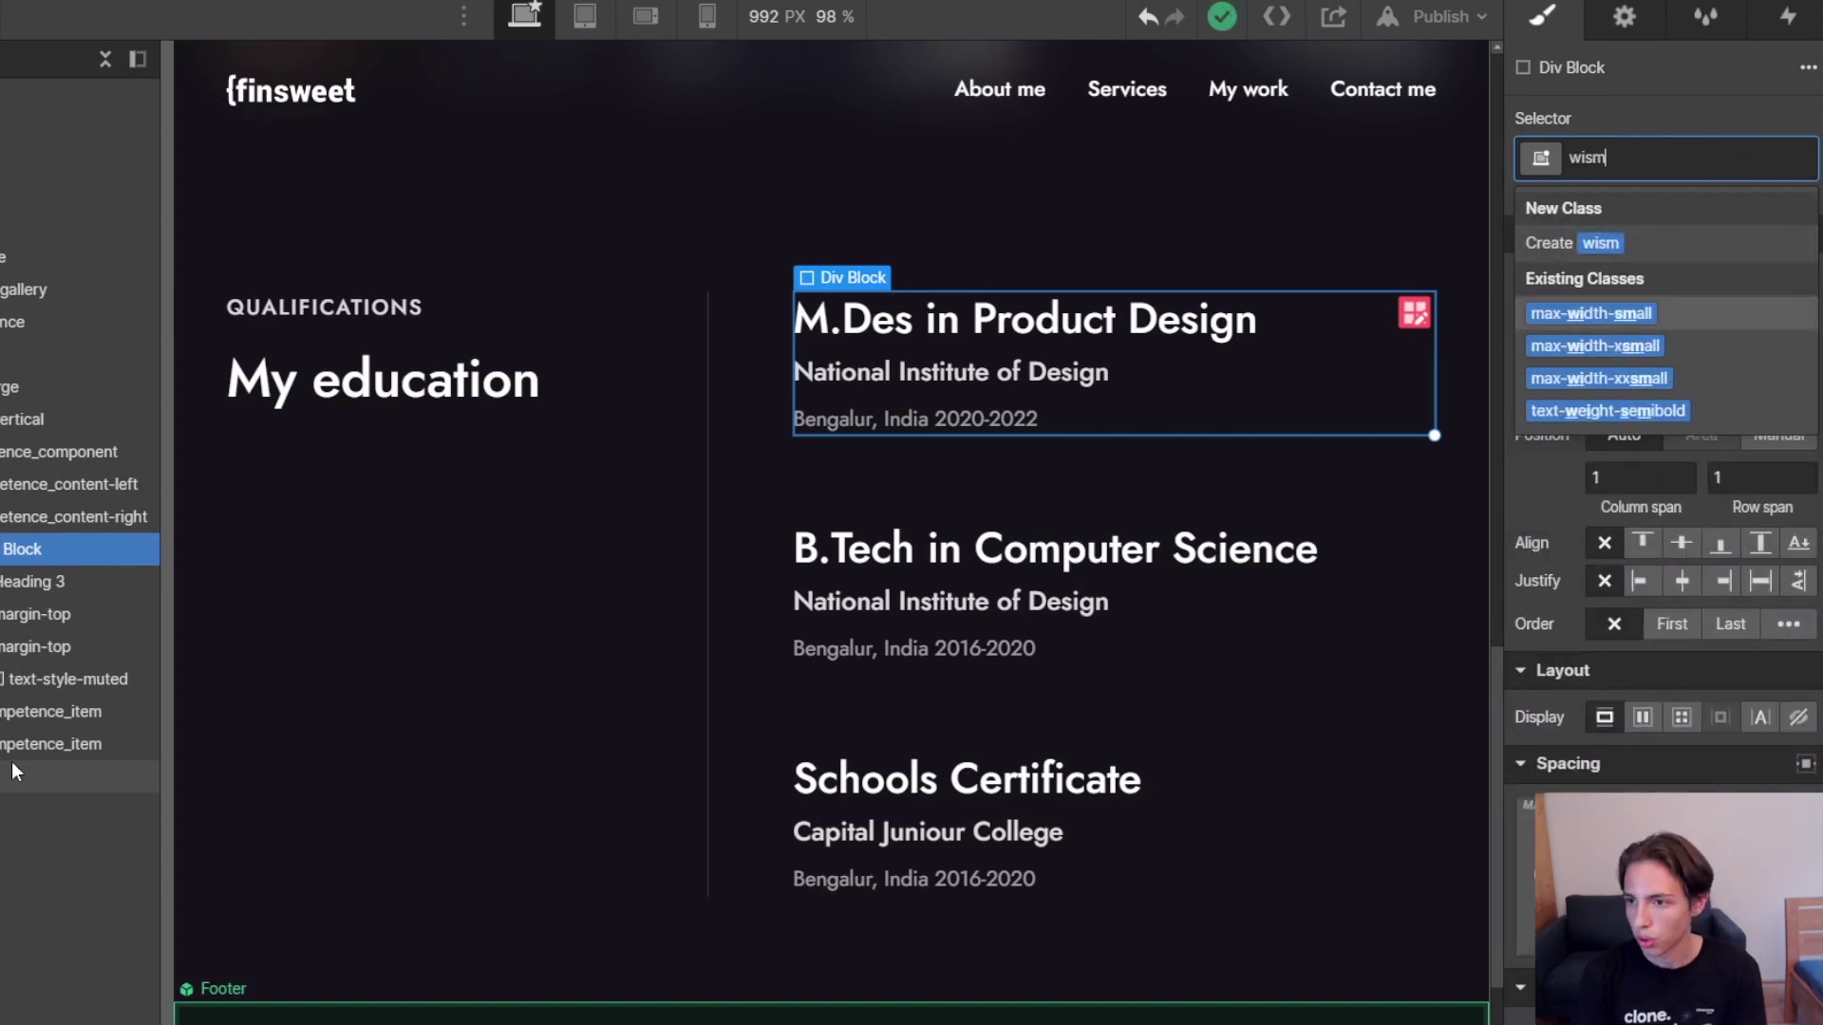
{"action": "key", "text": "Up"}
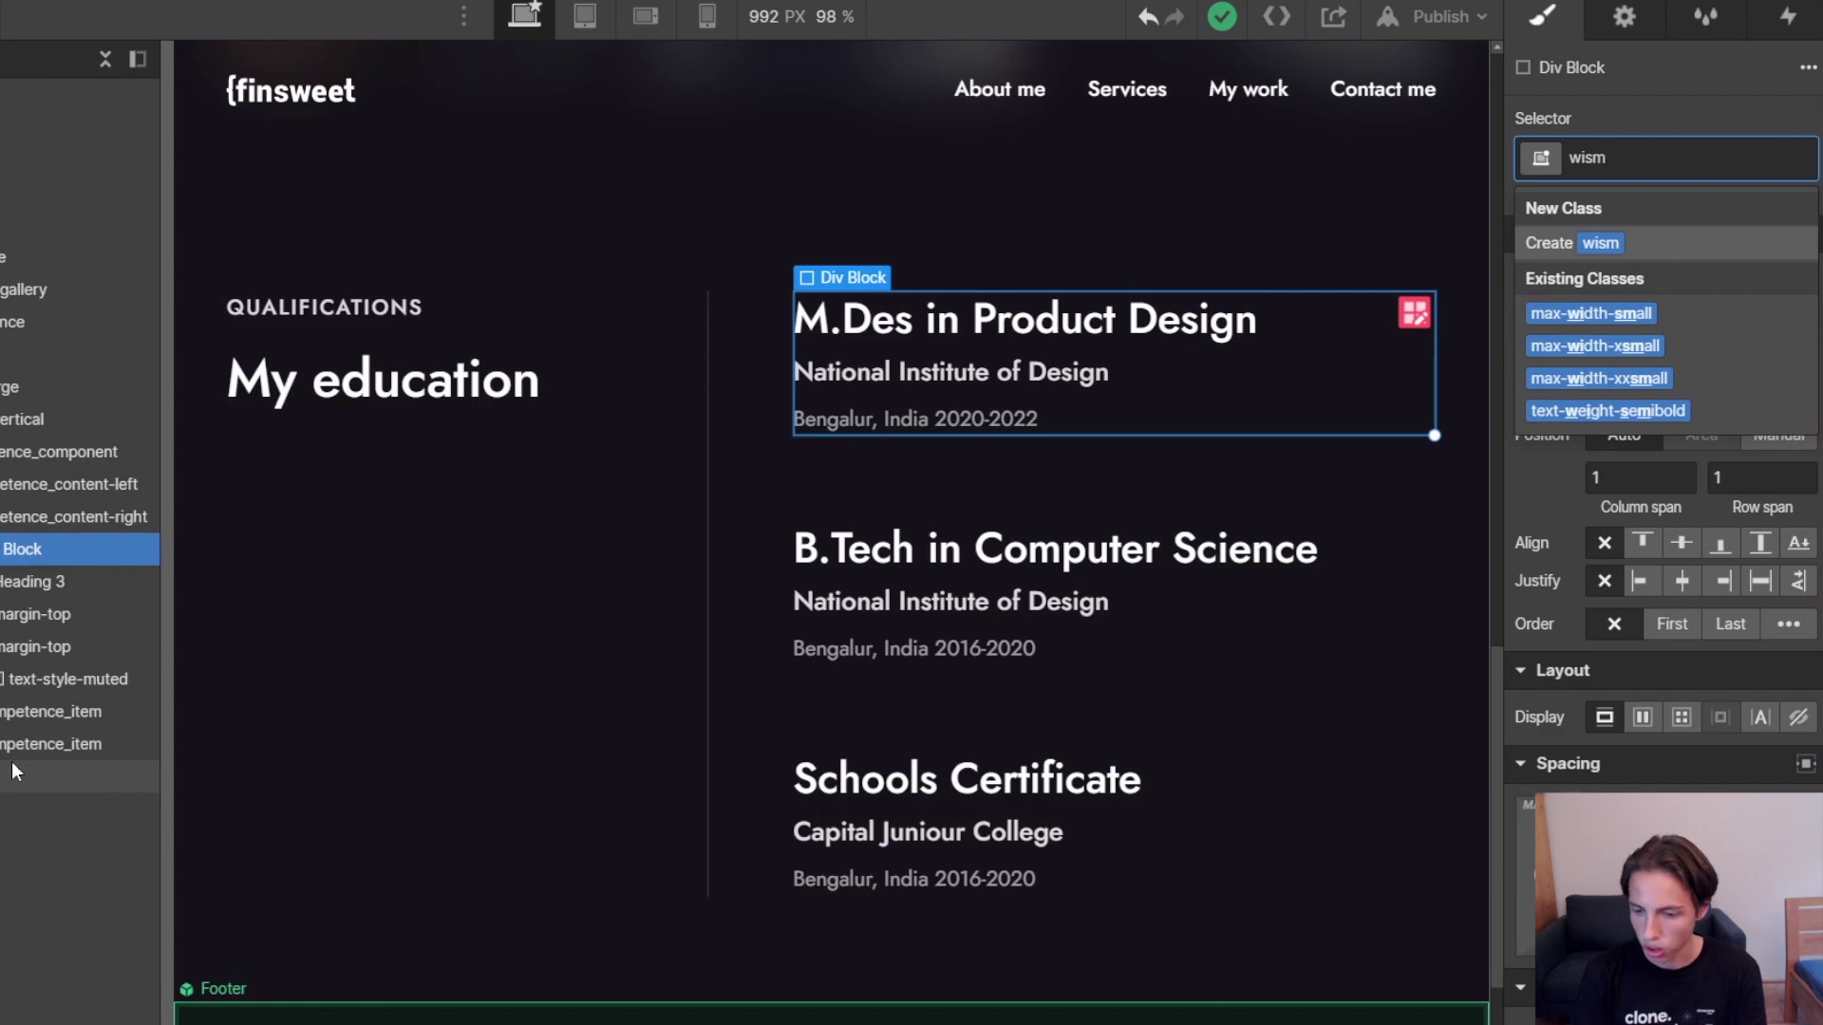
Test shorthand 'wila' for max-width-large and 'inp' for form-input, then empty the class search.
{"action": "key", "text": "BackSpace"}
{"action": "key", "text": "BackSpace"}
{"action": "type", "text": "la"}
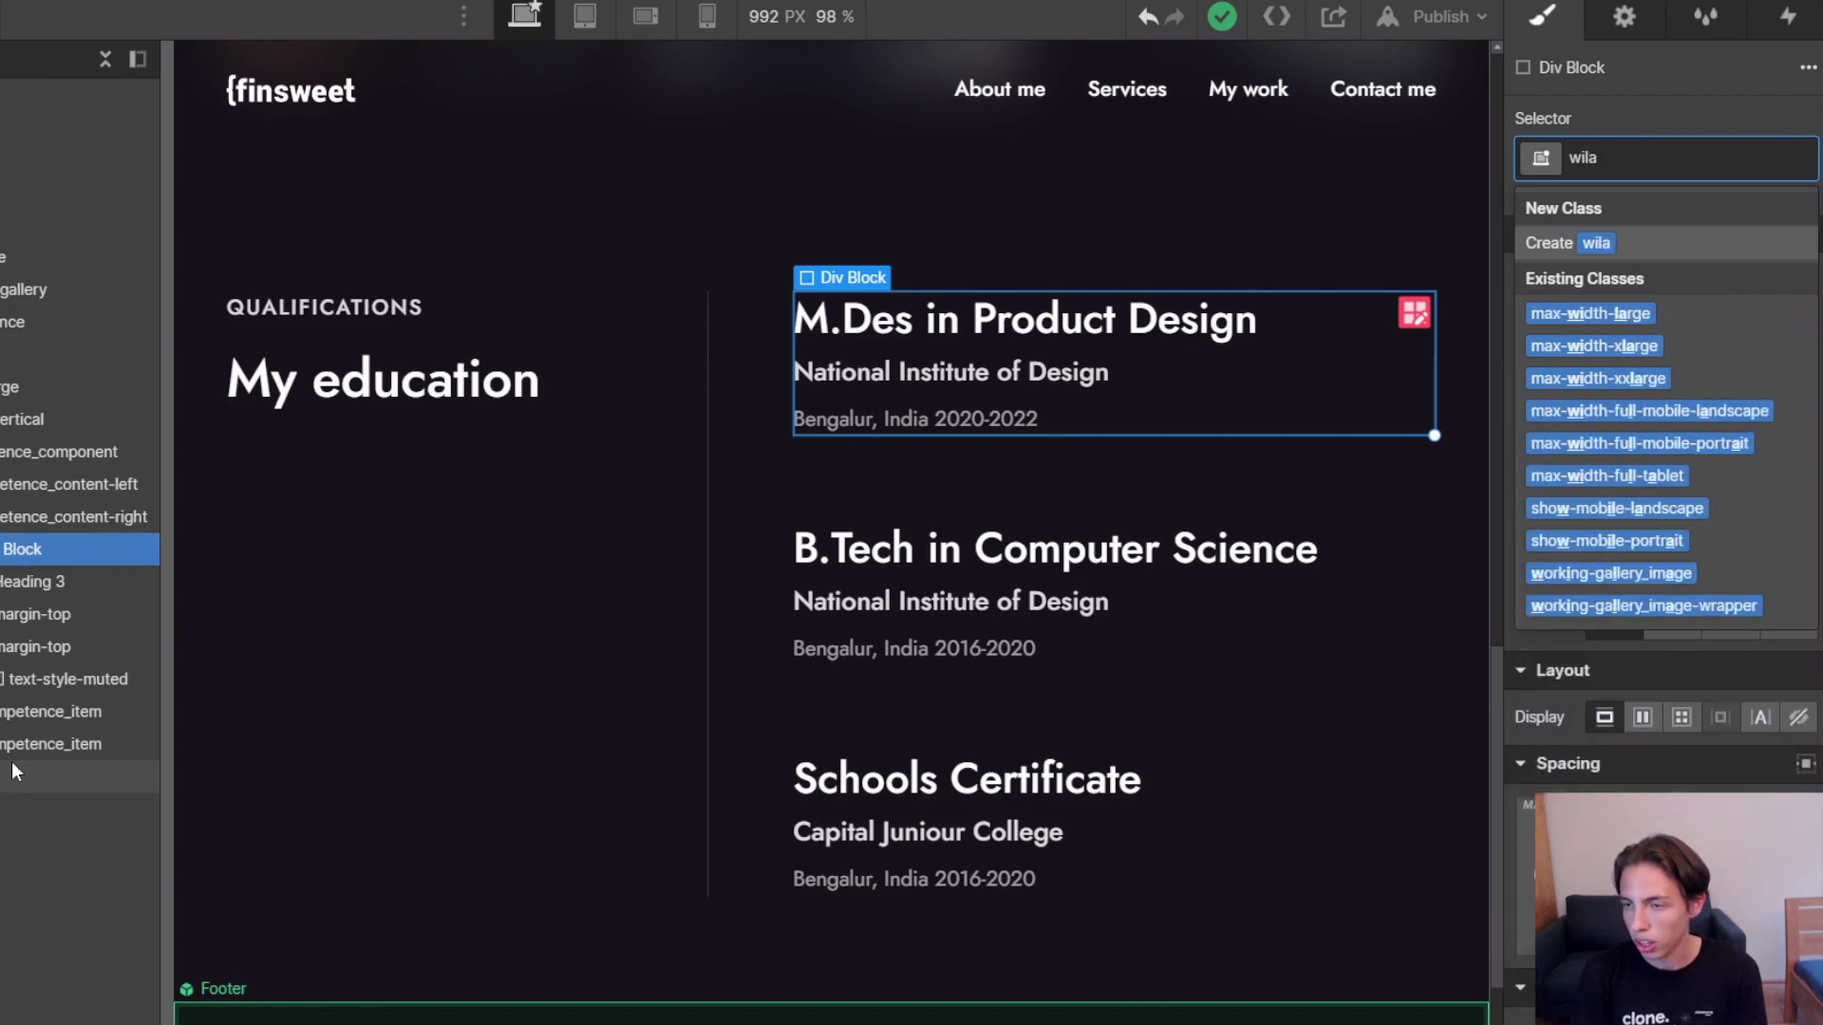
{"action": "key", "text": "Down"}
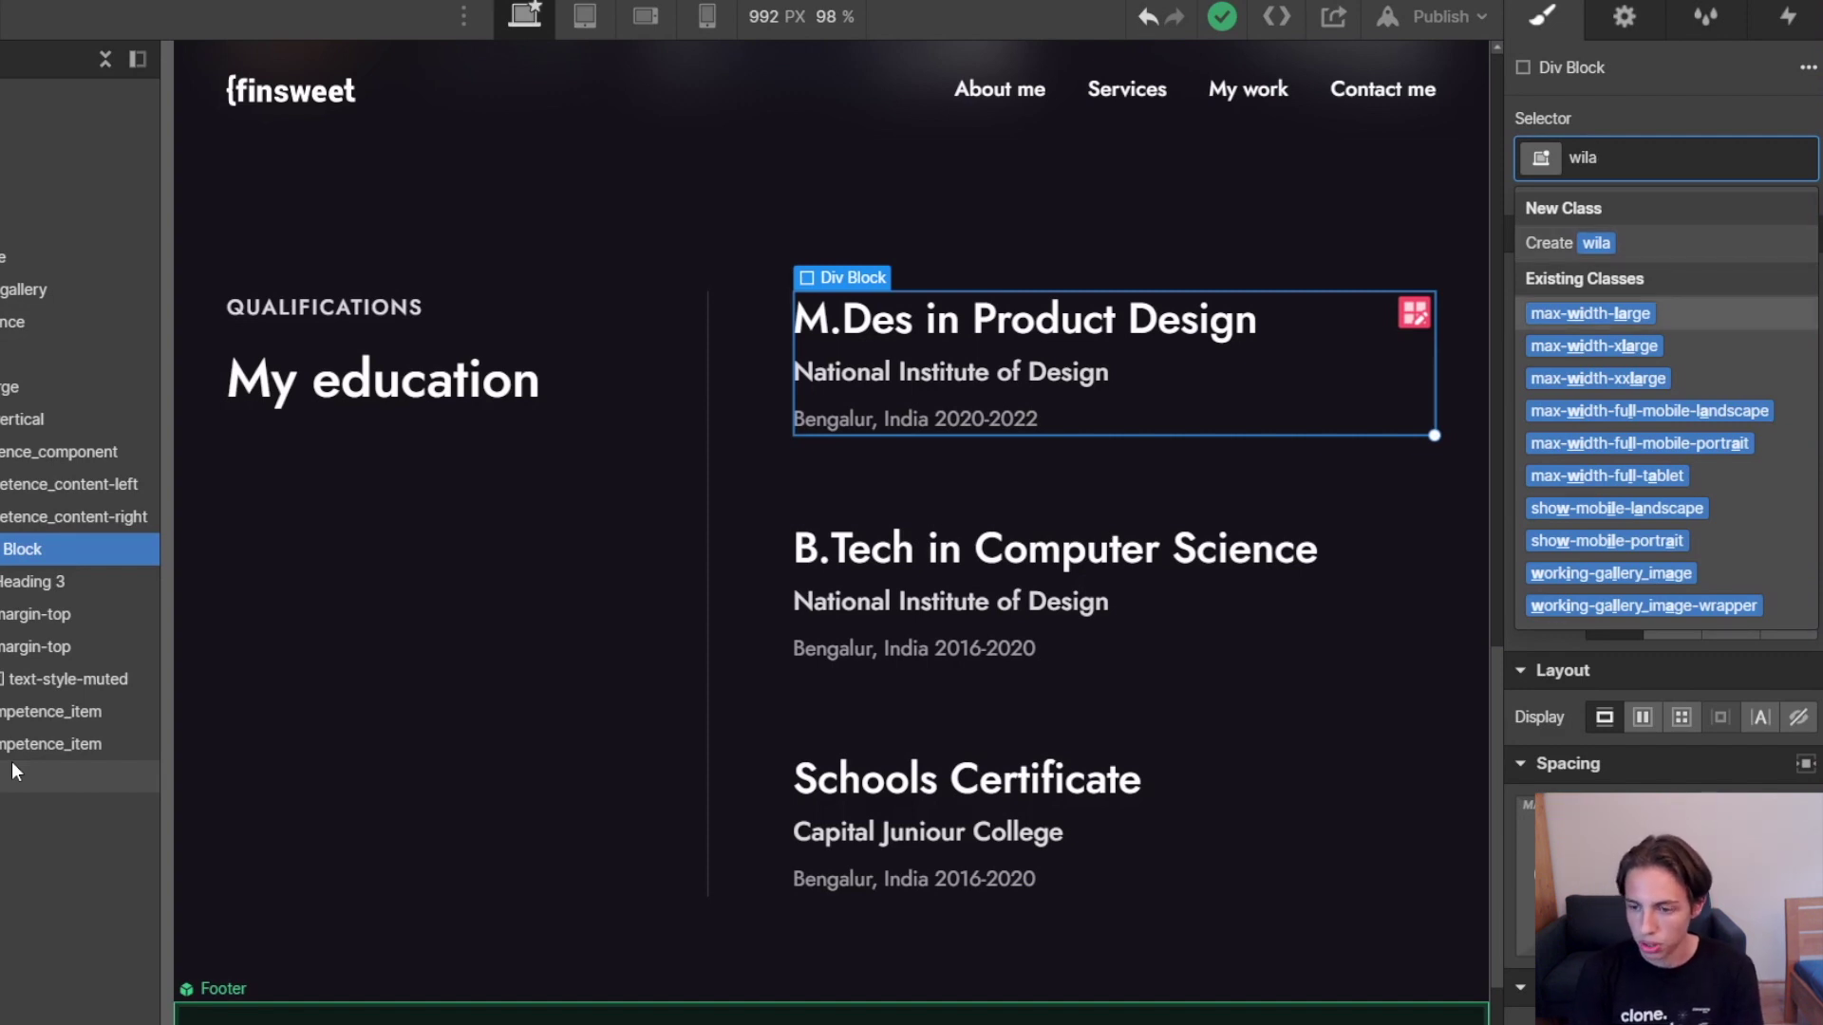
{"action": "key", "text": "BackSpace"}
{"action": "key", "text": "BackSpace"}
{"action": "key", "text": "BackSpace"}
{"action": "key", "text": "BackSpace"}
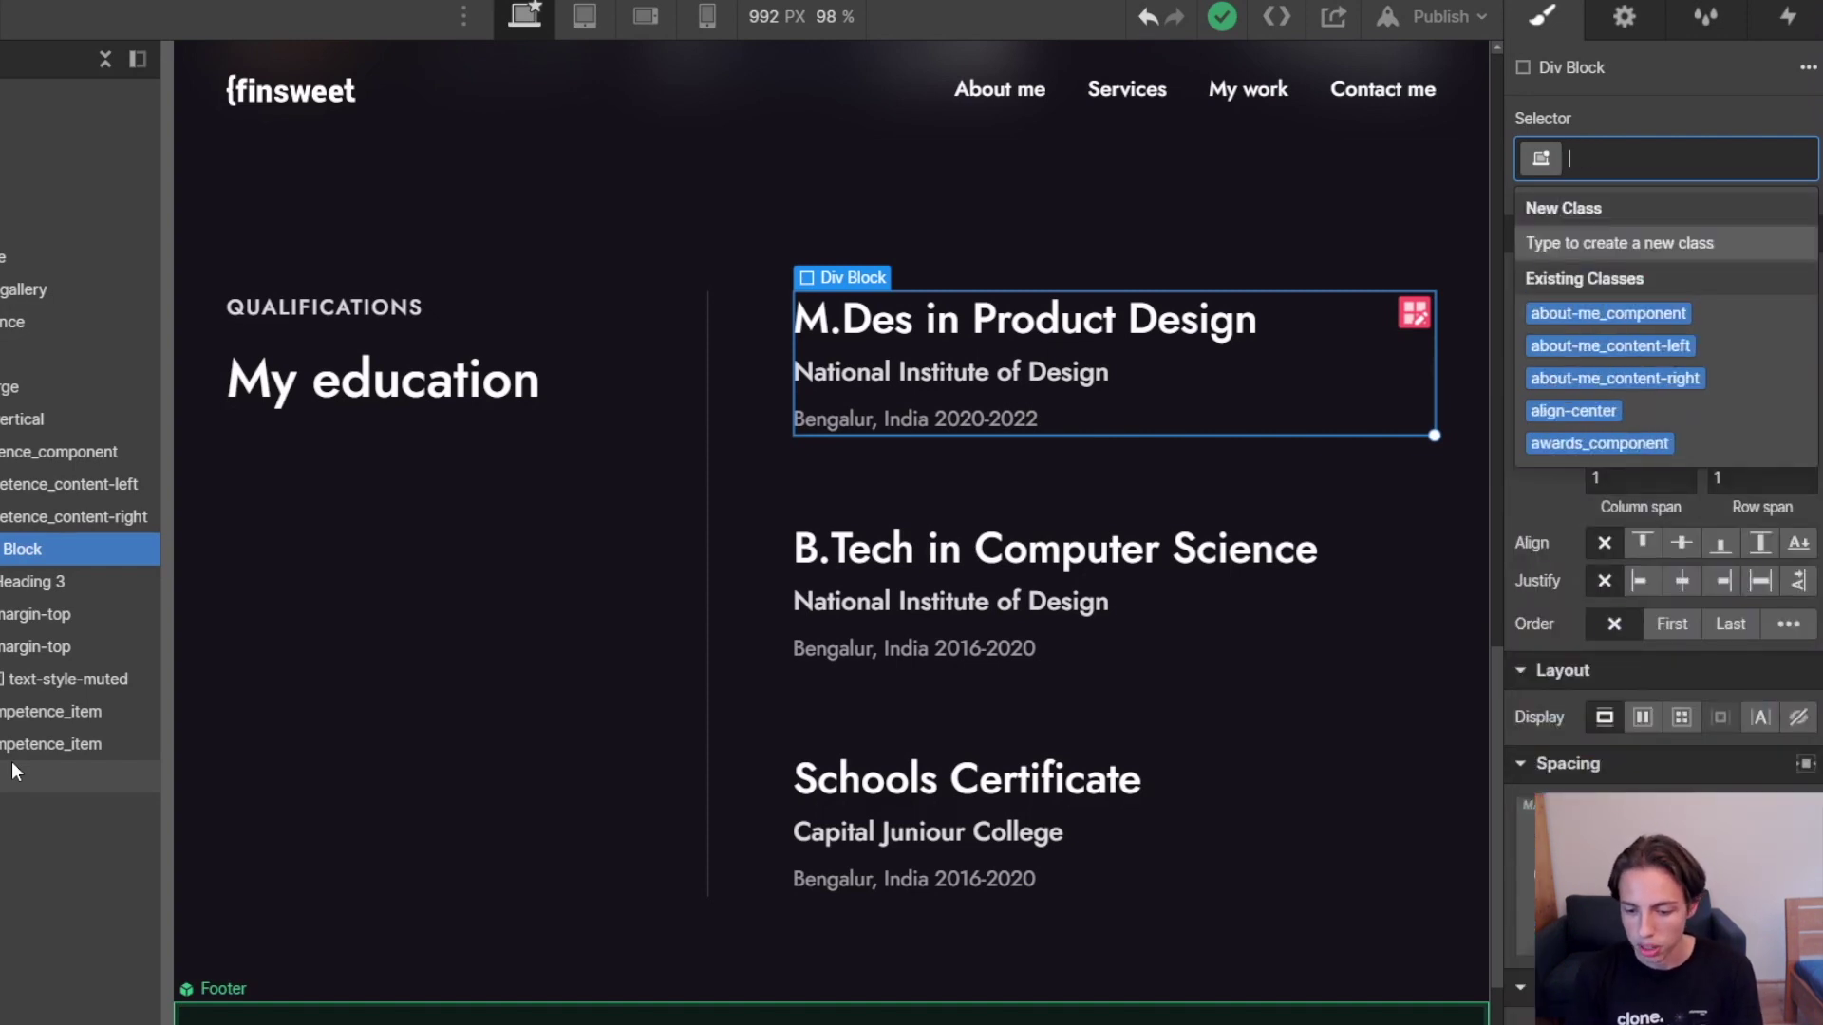
{"action": "type", "text": "inp"}
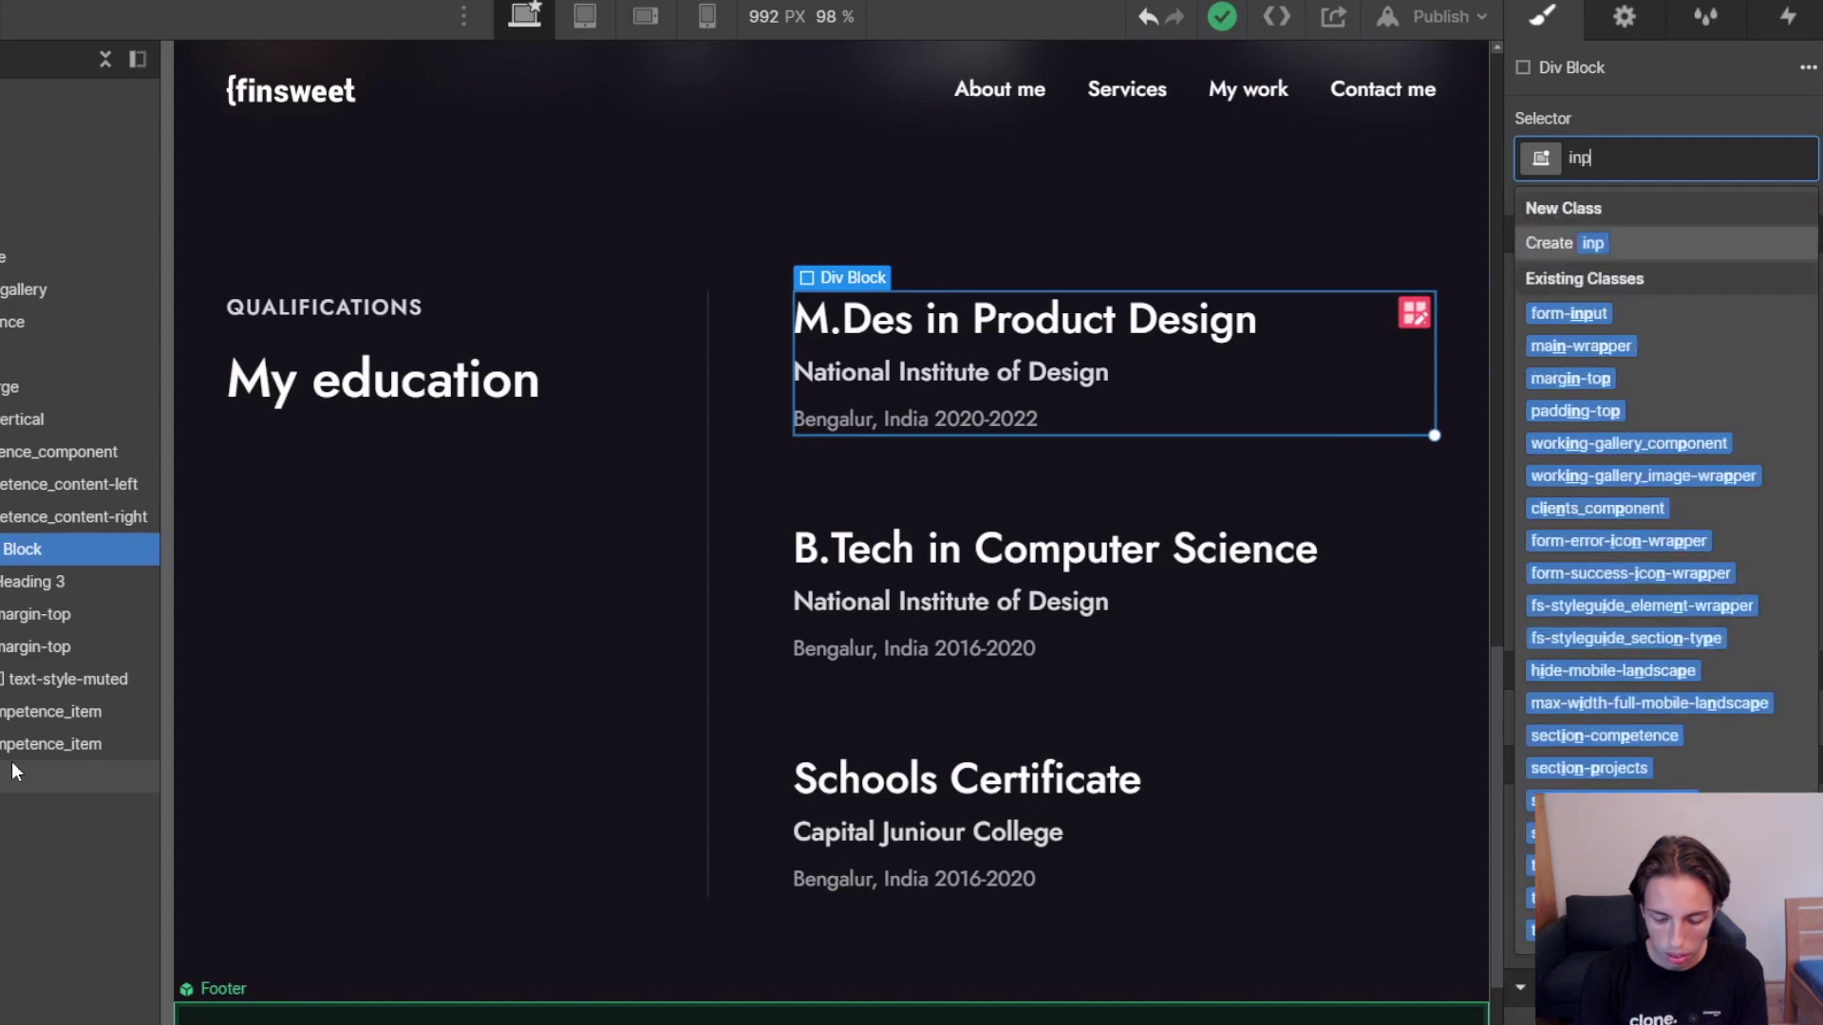
{"action": "key", "text": "Down"}
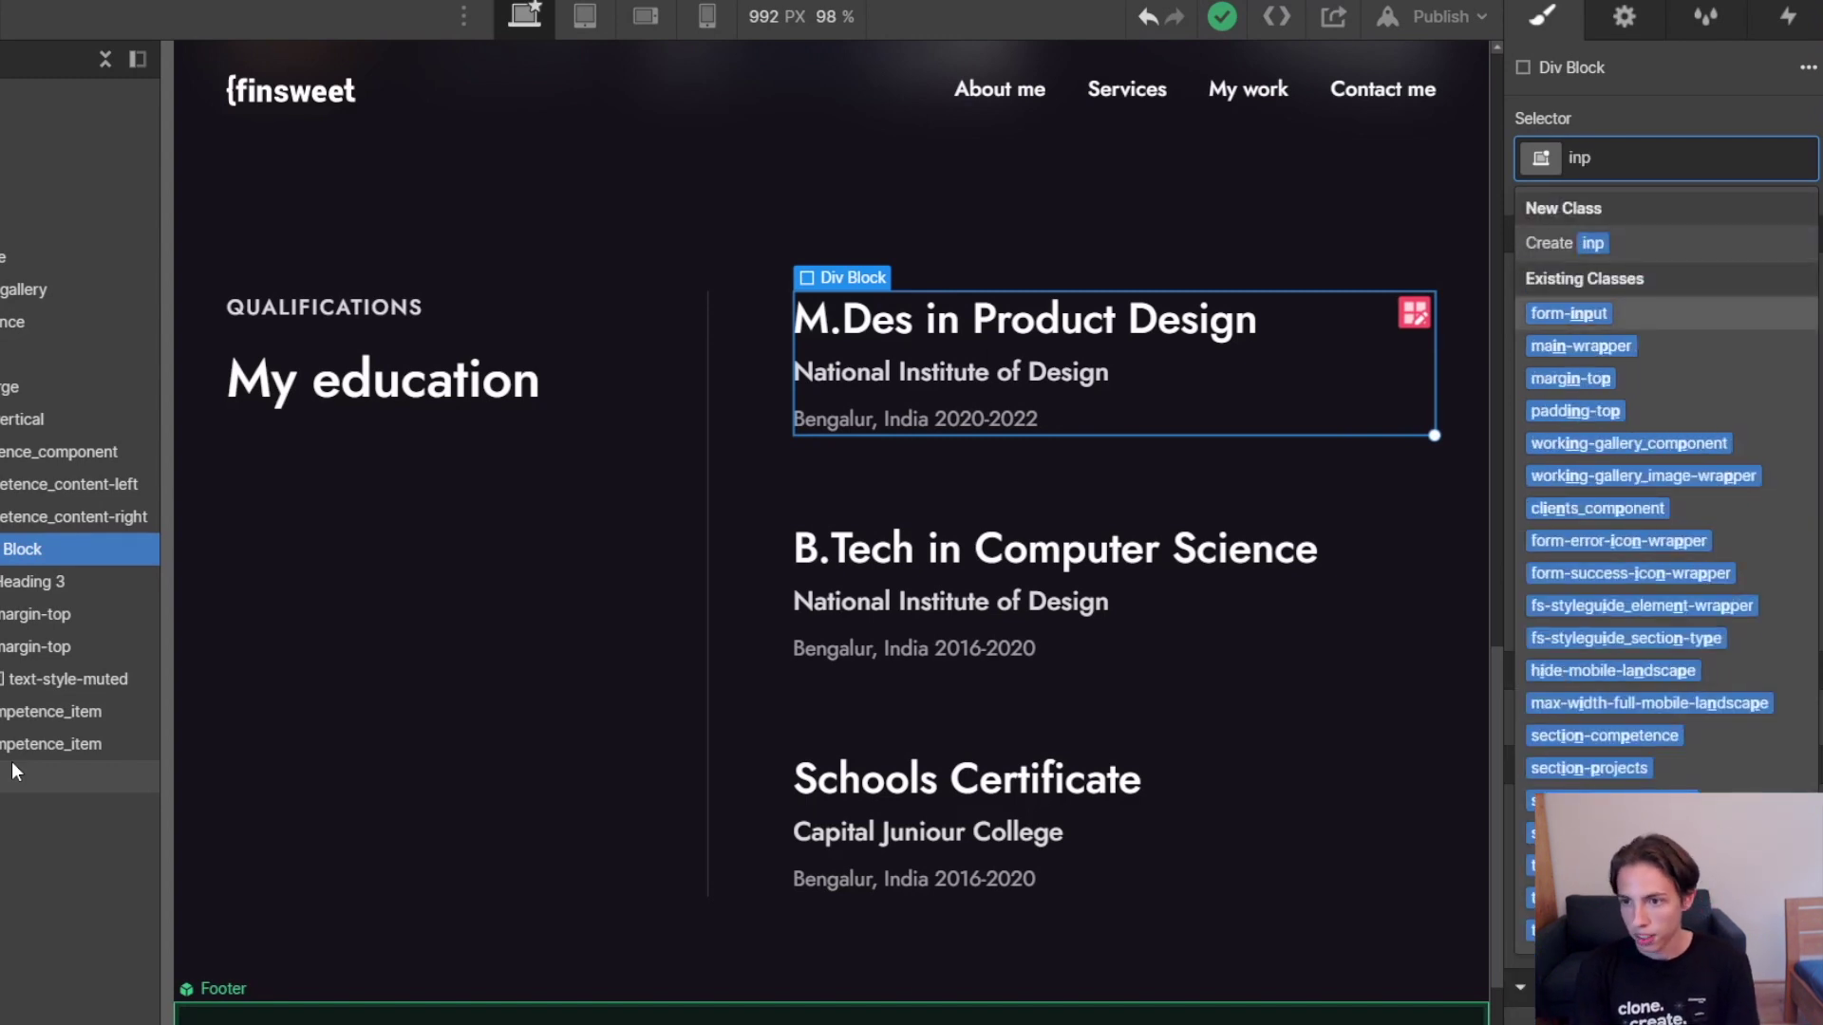
{"action": "key", "text": "BackSpace"}
{"action": "key", "text": "BackSpace"}
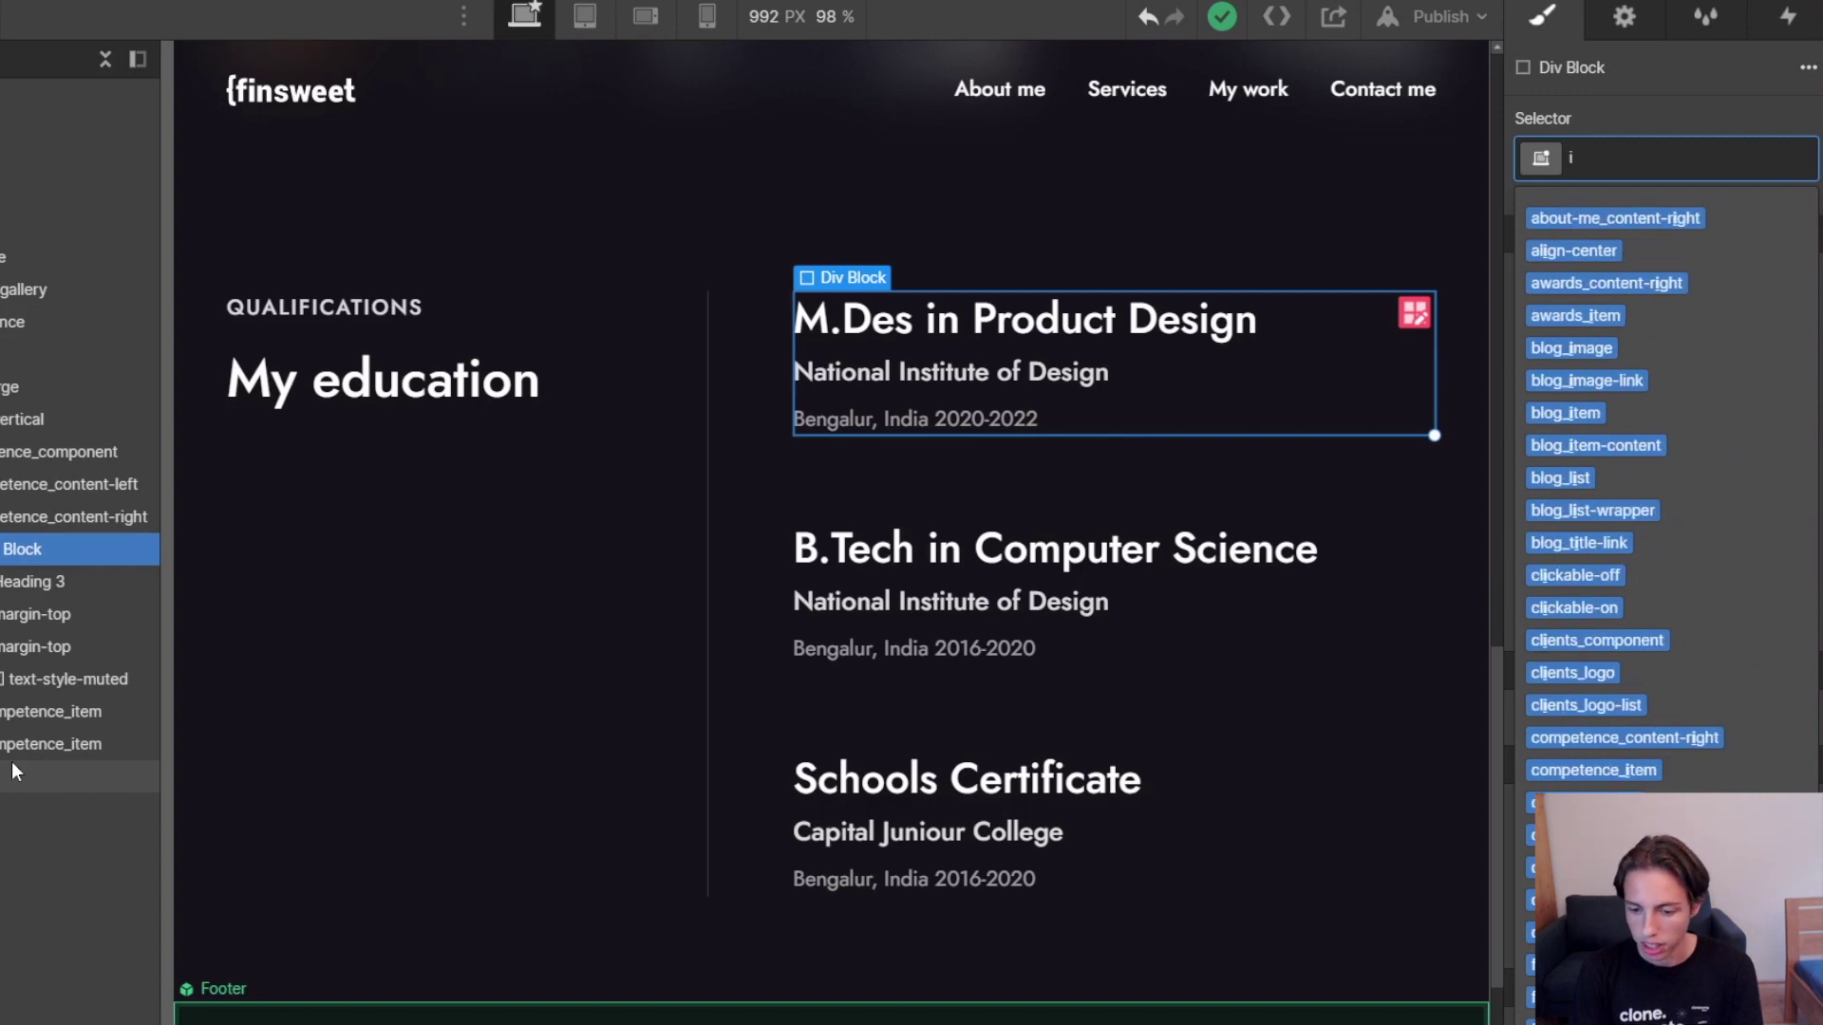
{"action": "key", "text": "BackSpace"}
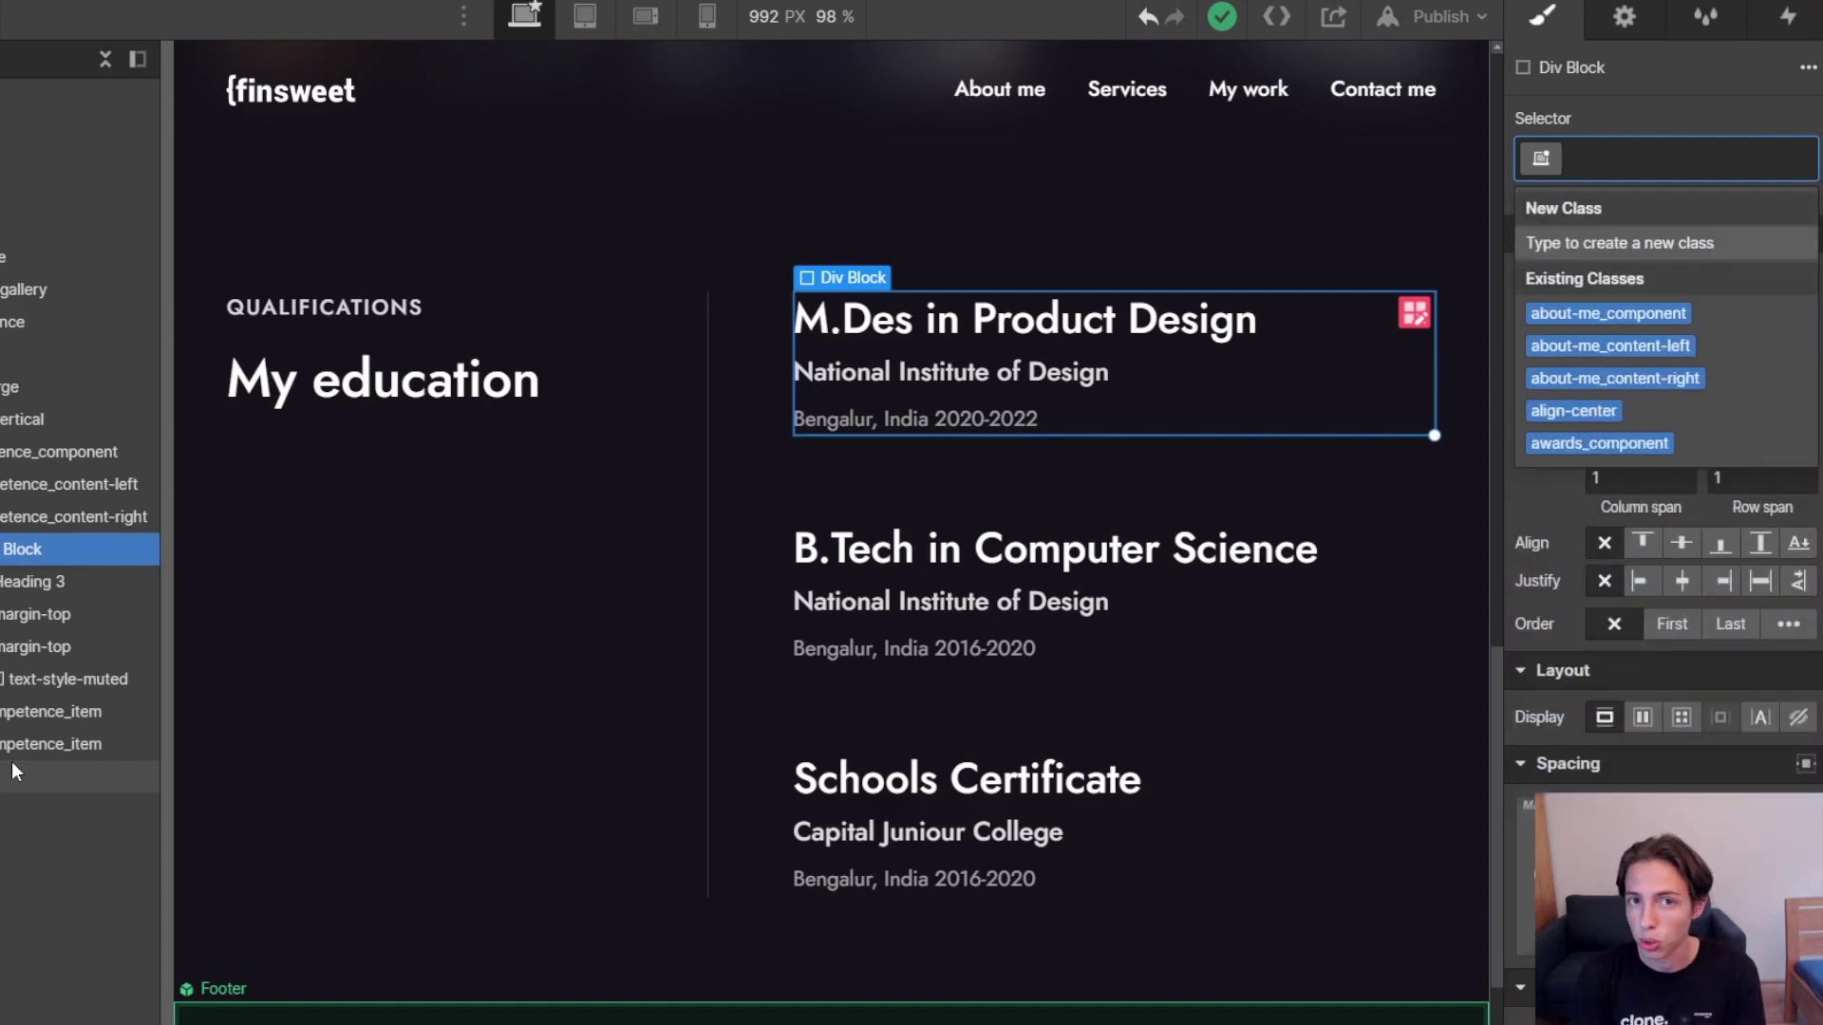
{"action": "type", "text": "ppa"}
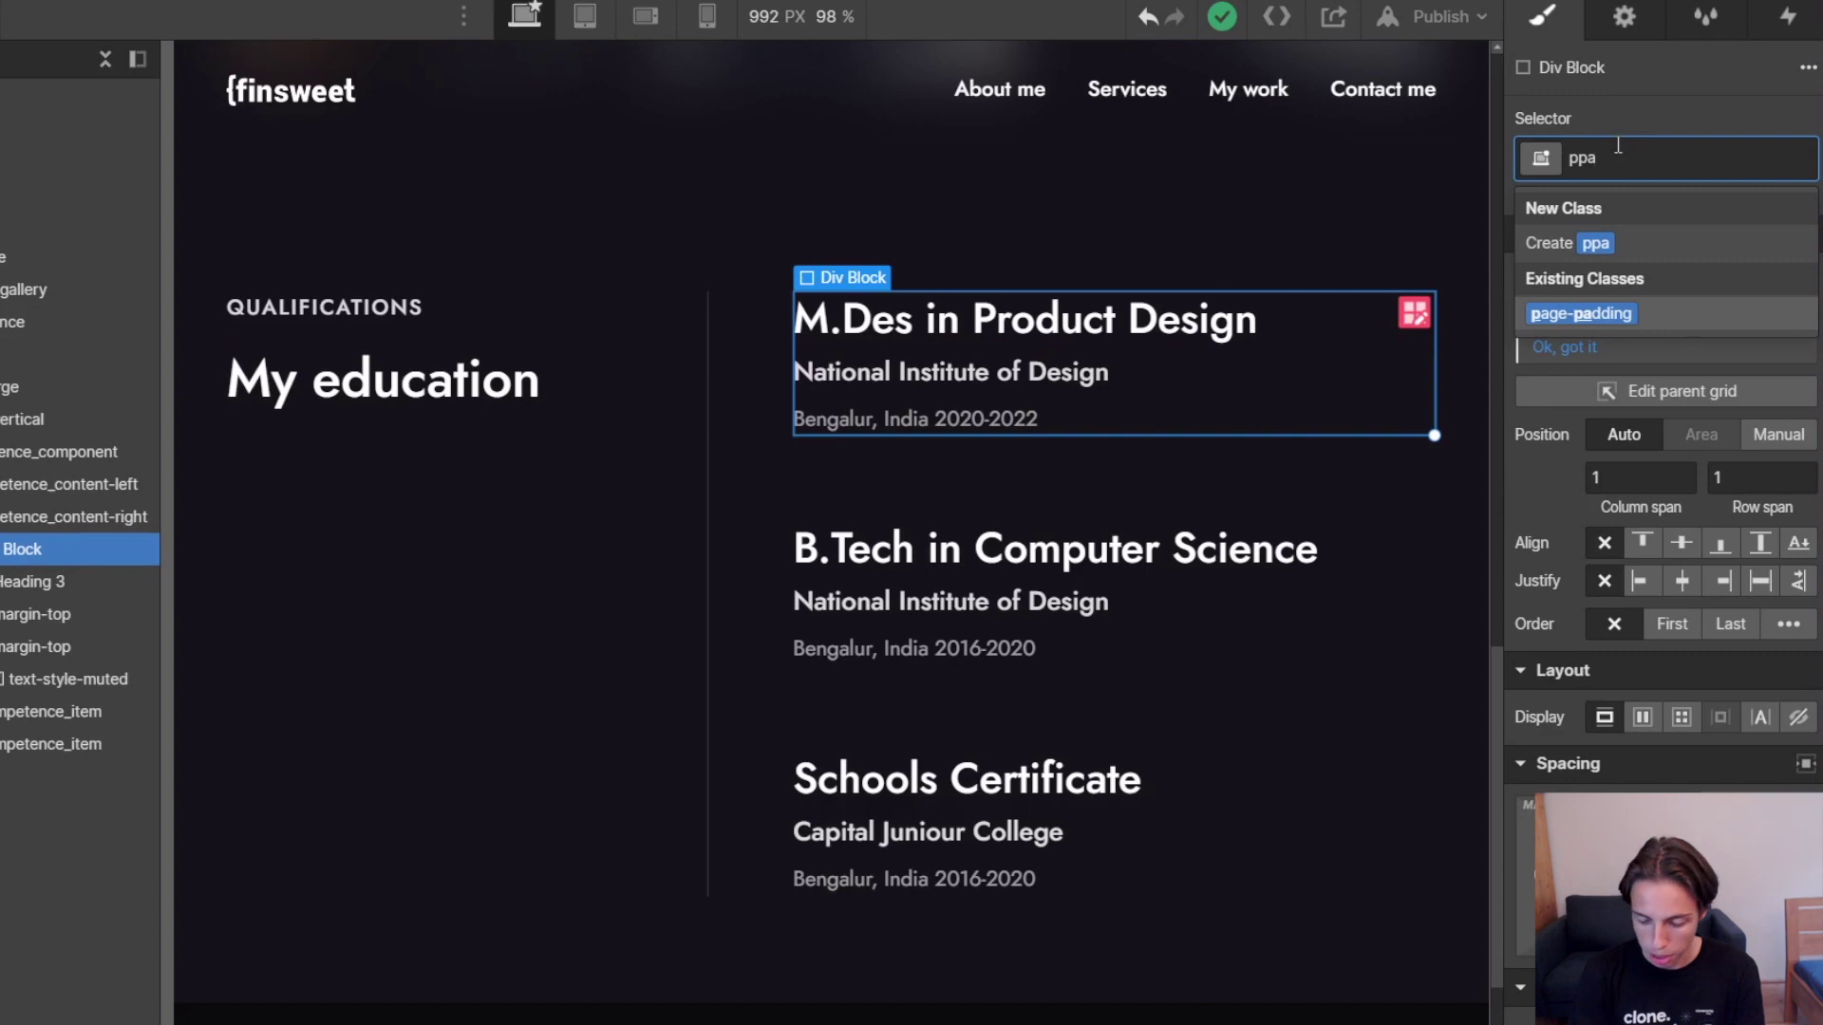
{"action": "key", "text": "BackSpace"}
{"action": "key", "text": "BackSpace"}
{"action": "key", "text": "BackSpace"}
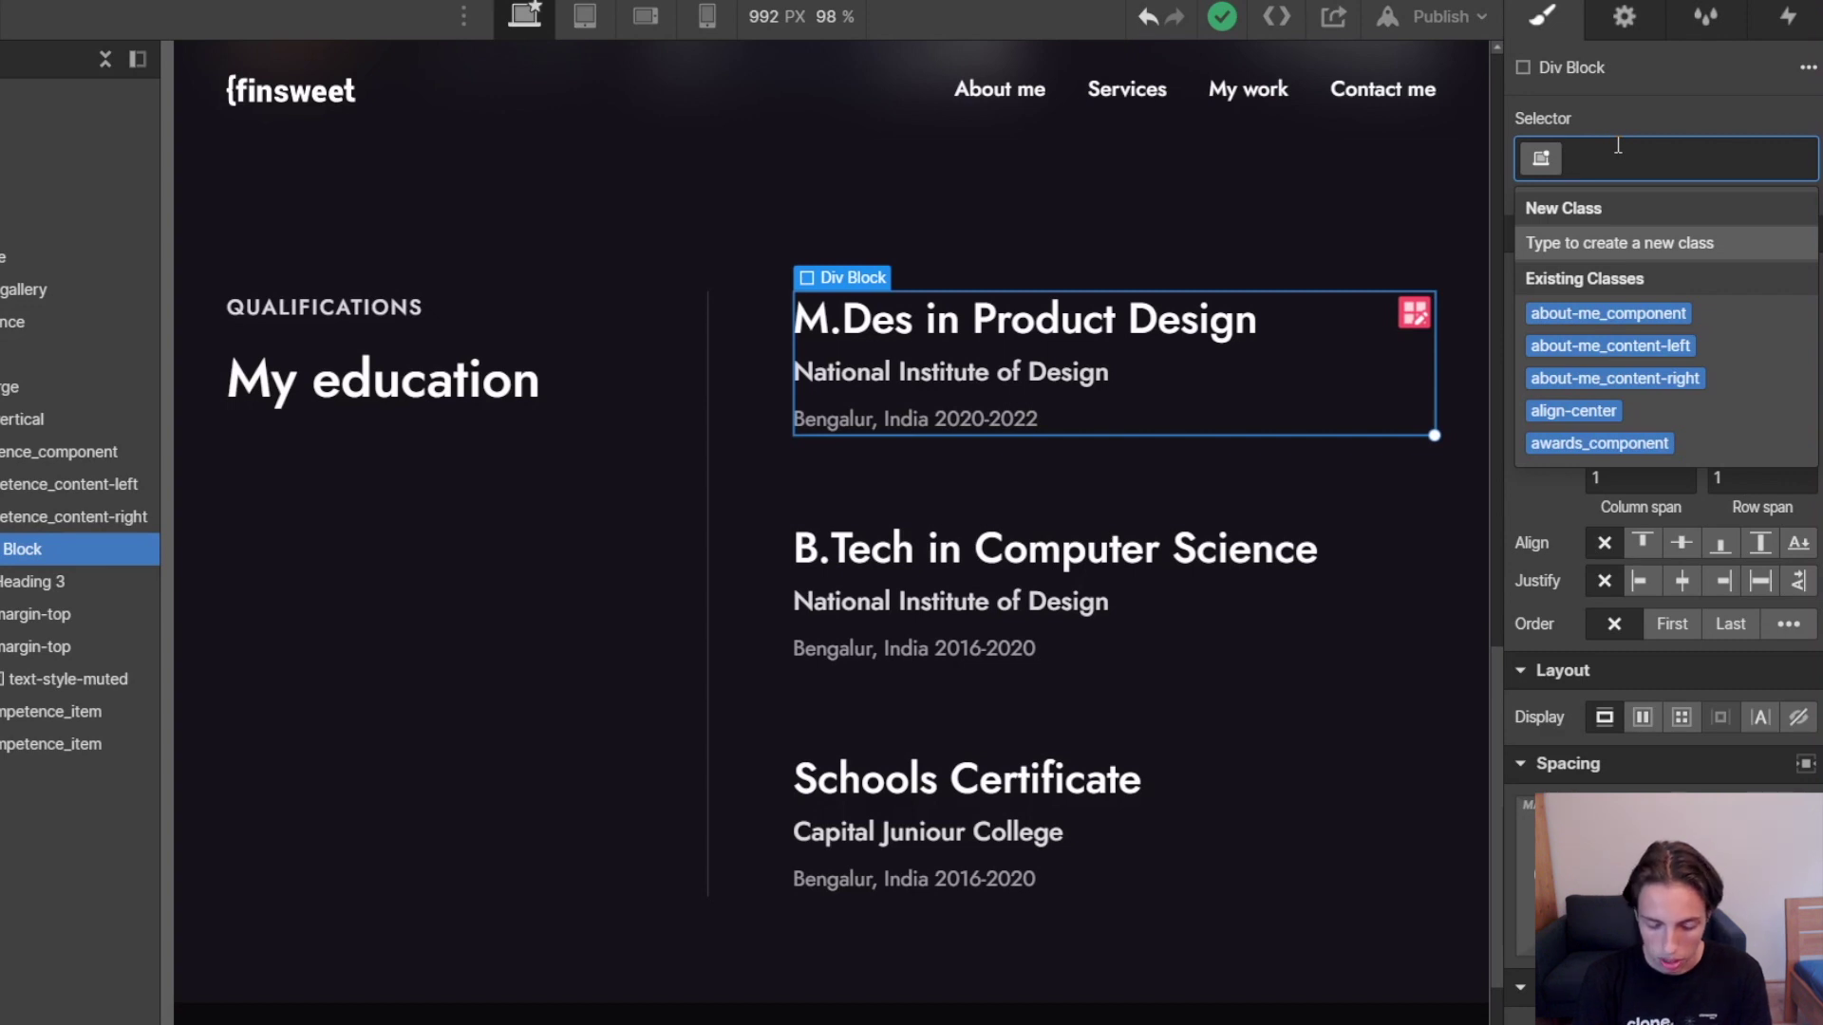
{"action": "type", "text": "contla"}
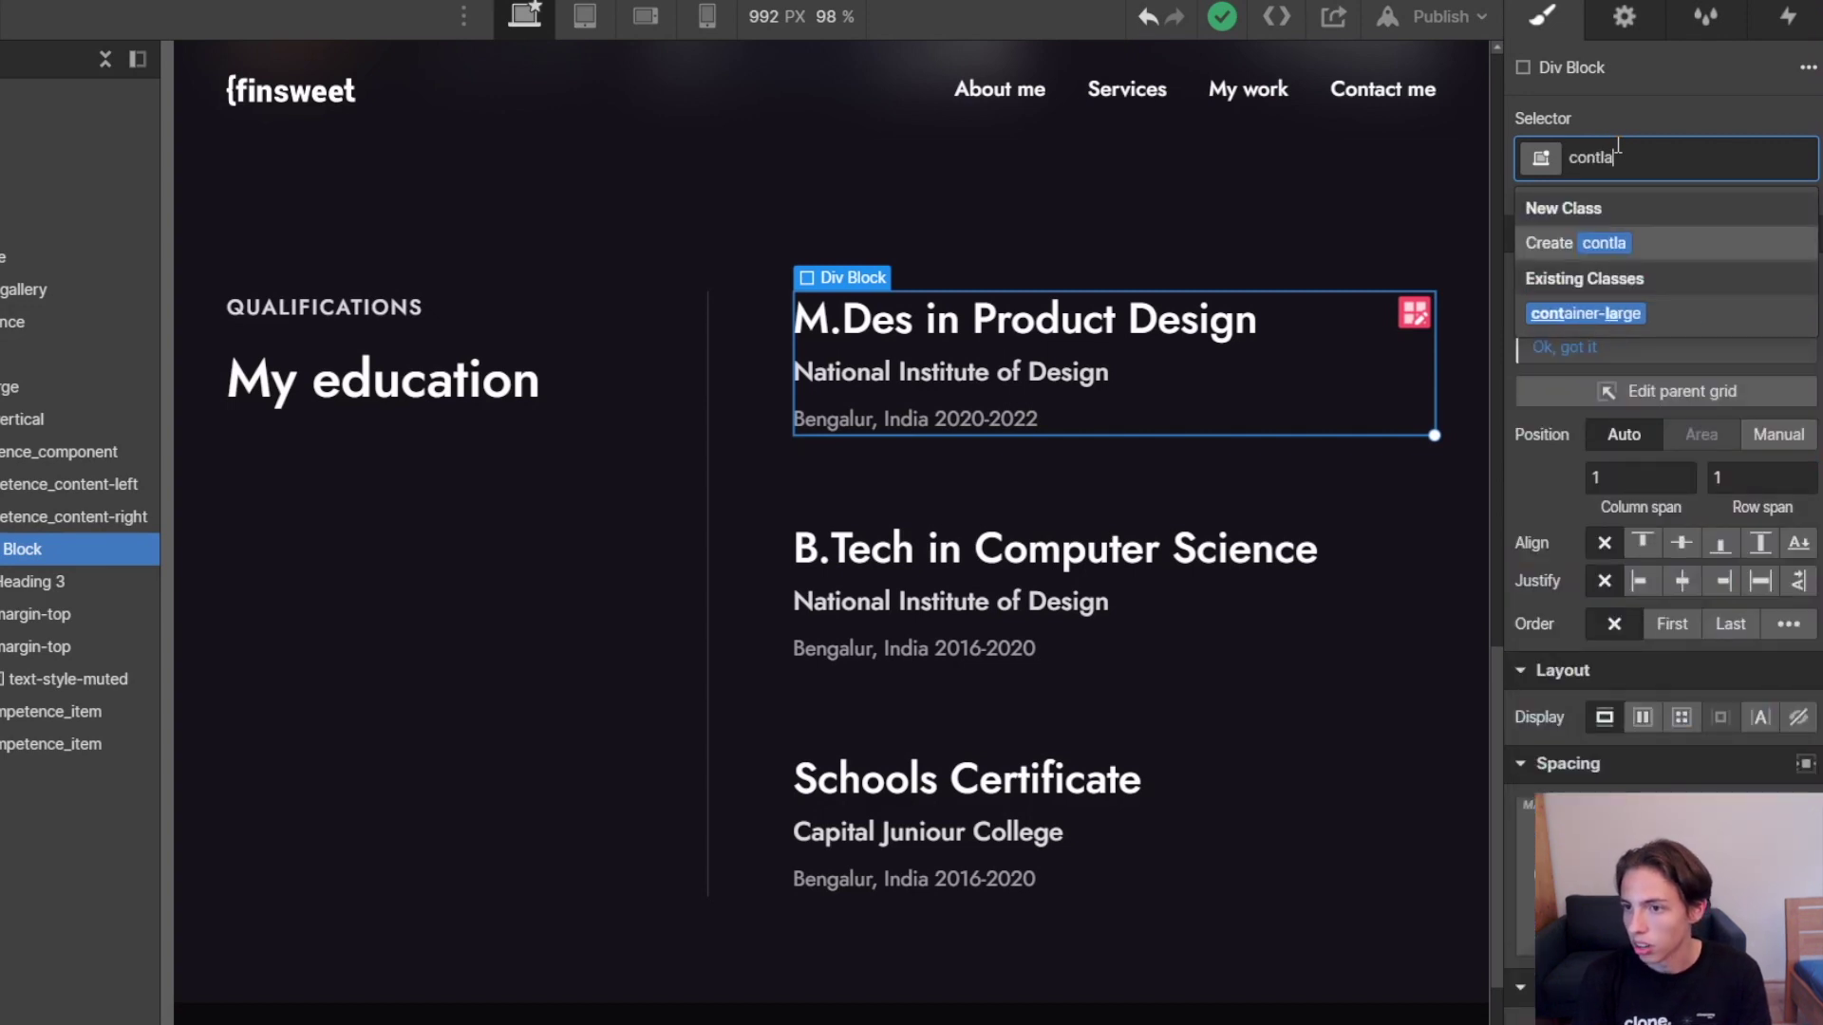
{"action": "key", "text": "BackSpace"}
{"action": "key", "text": "BackSpace"}
{"action": "key", "text": "BackSpace"}
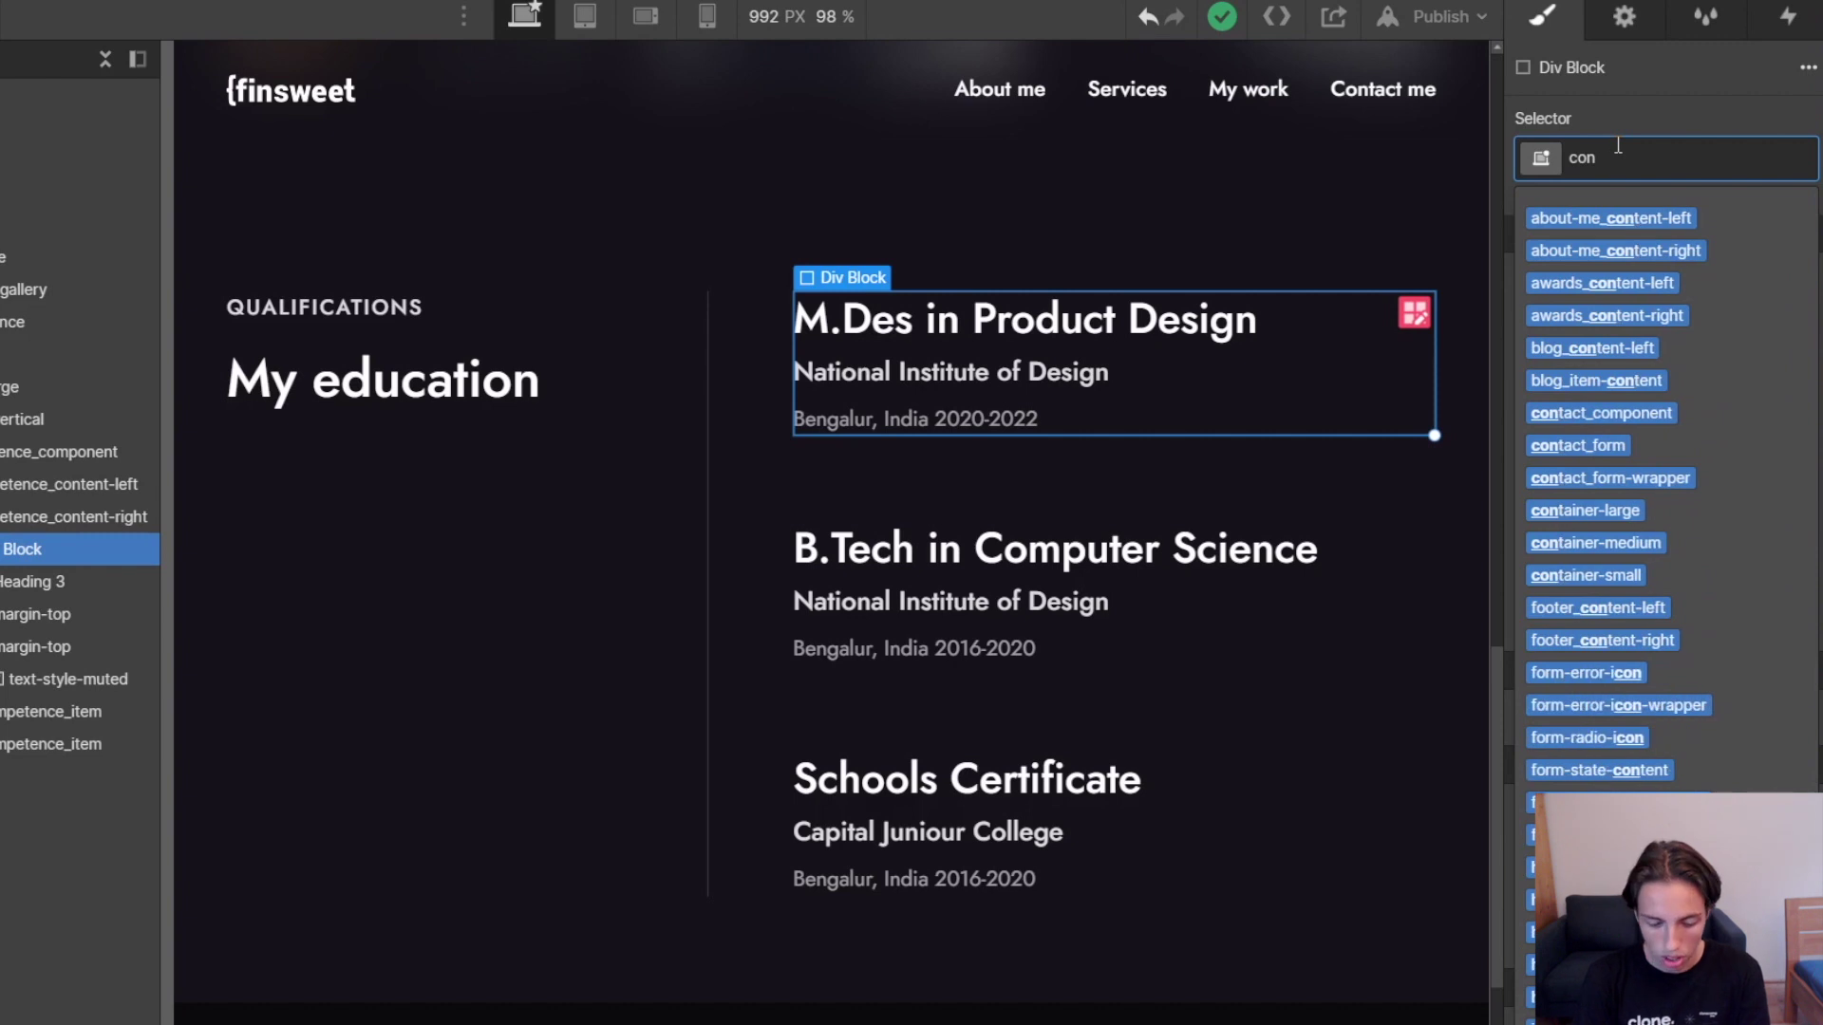
{"action": "type", "text": "tai"}
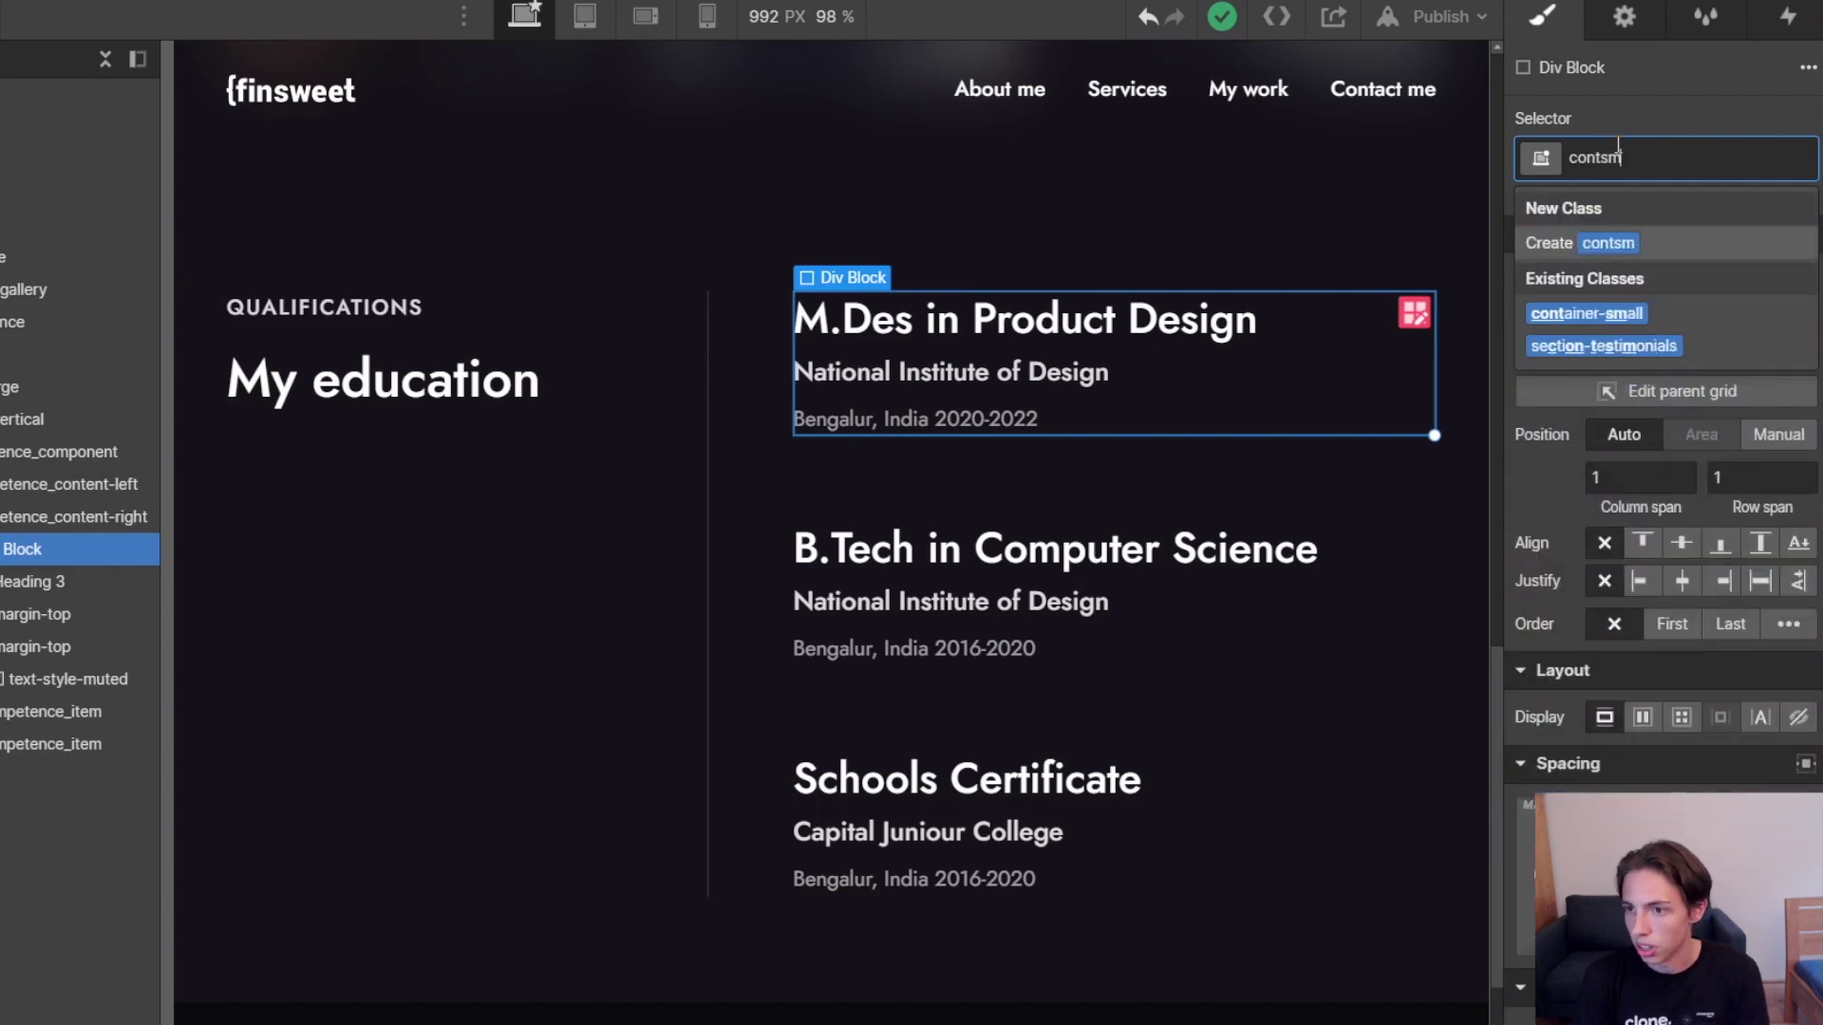
{"action": "key", "text": "BackSpace"}
{"action": "key", "text": "BackSpace"}
{"action": "type", "text": "me"}
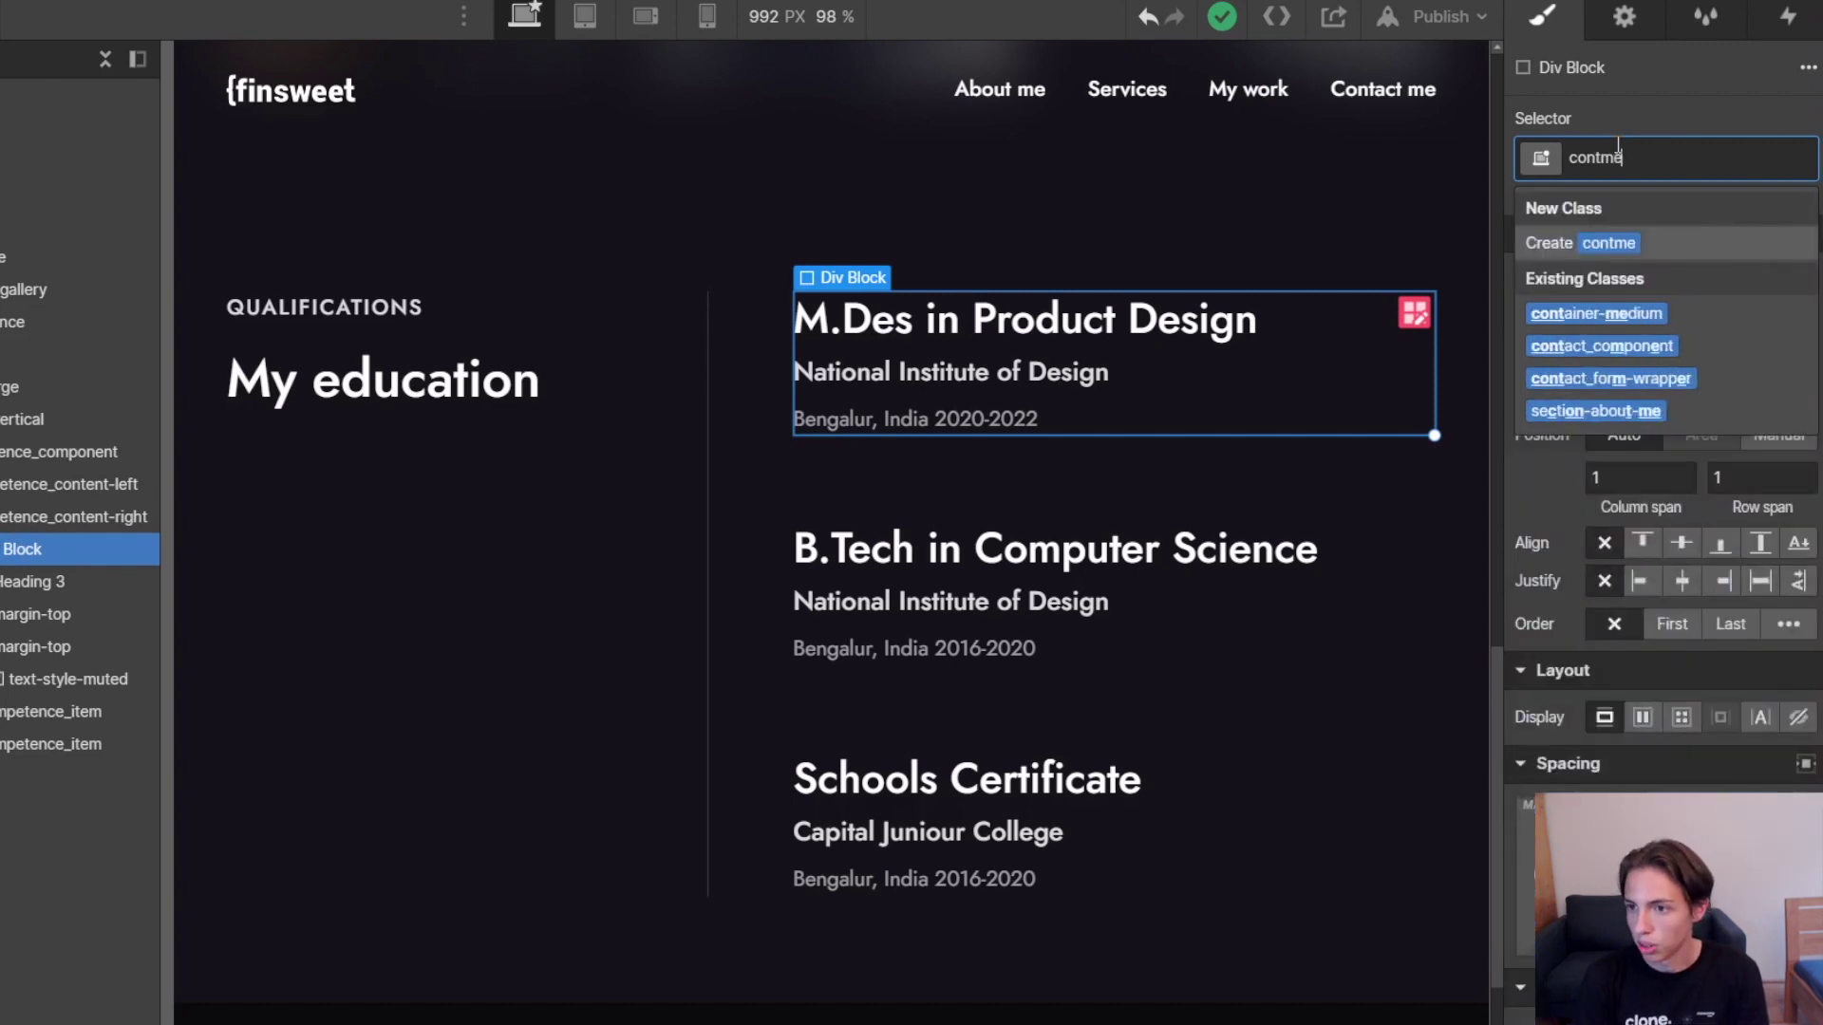
{"action": "key", "text": "BackSpace"}
{"action": "key", "text": "BackSpace"}
{"action": "key", "text": "BackSpace"}
{"action": "key", "text": "BackSpace"}
{"action": "key", "text": "BackSpace"}
{"action": "key", "text": "BackSpace"}
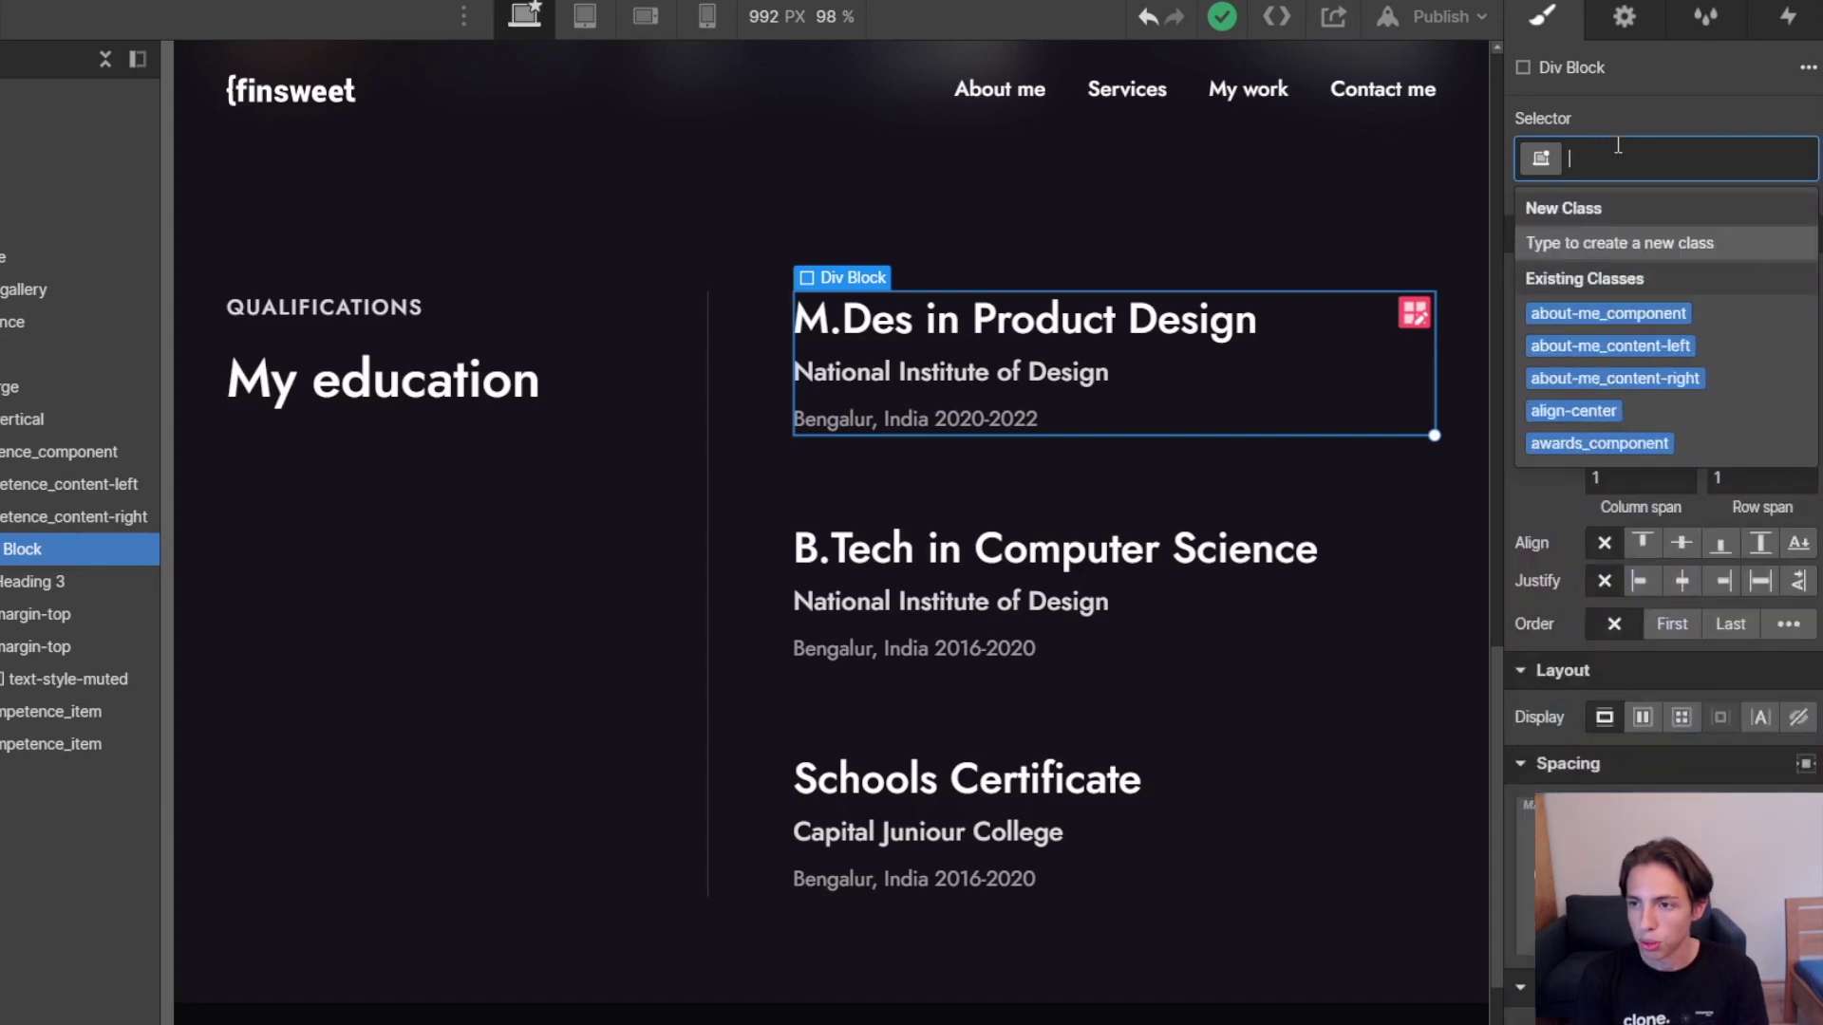
{"action": "left_click", "coordinate": [1717, 95]}
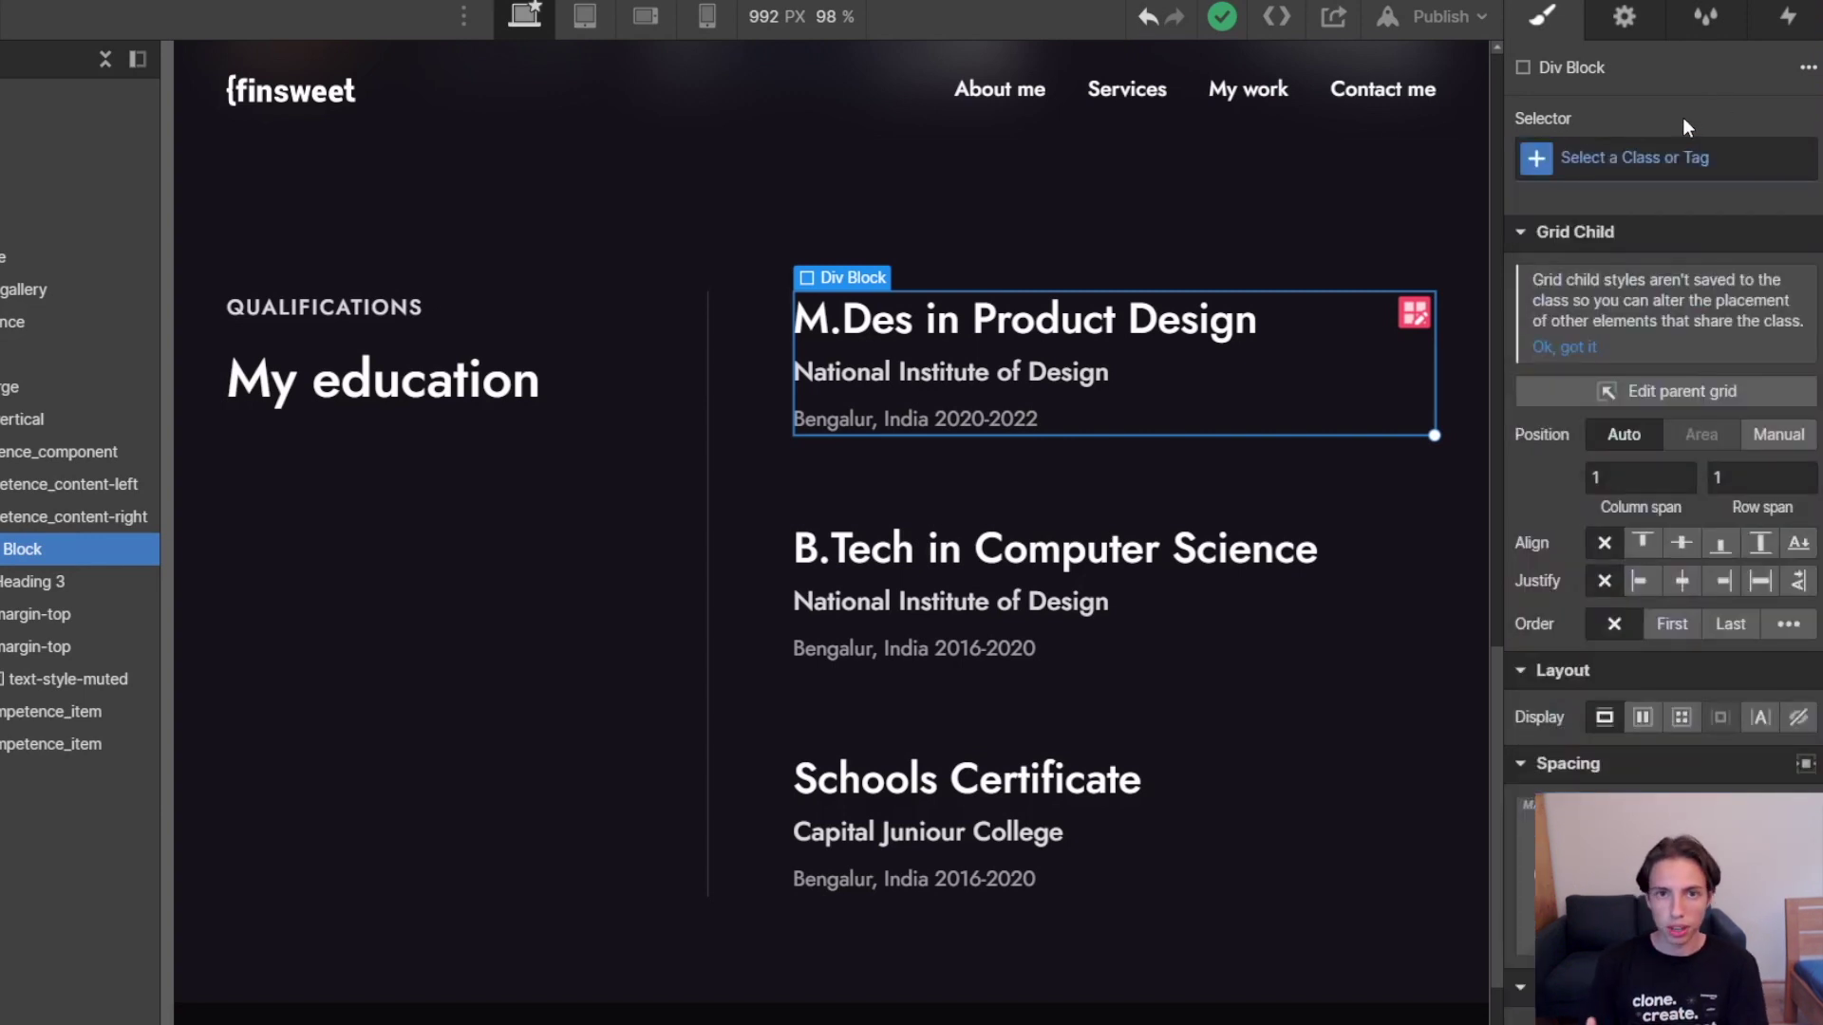